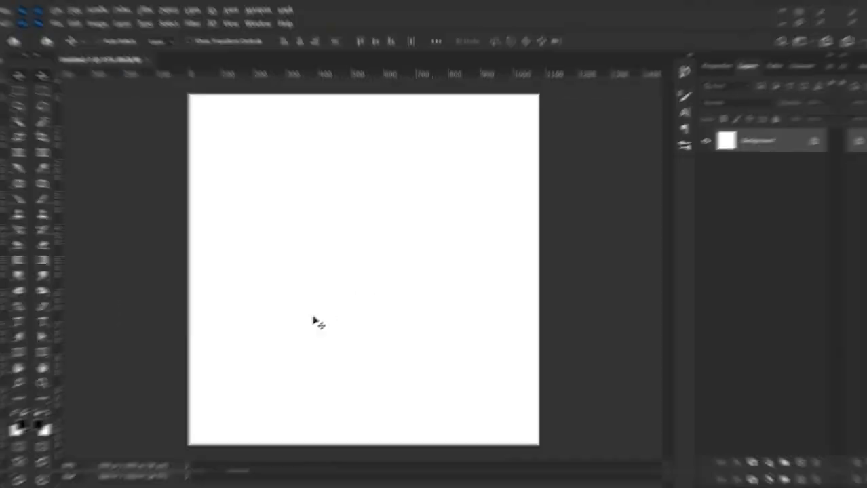
Select the HardikPandya and MSDhoni photos in the cricket folder and drag both onto the canvas
{"action": "left_click", "coordinate": [203, 479]}
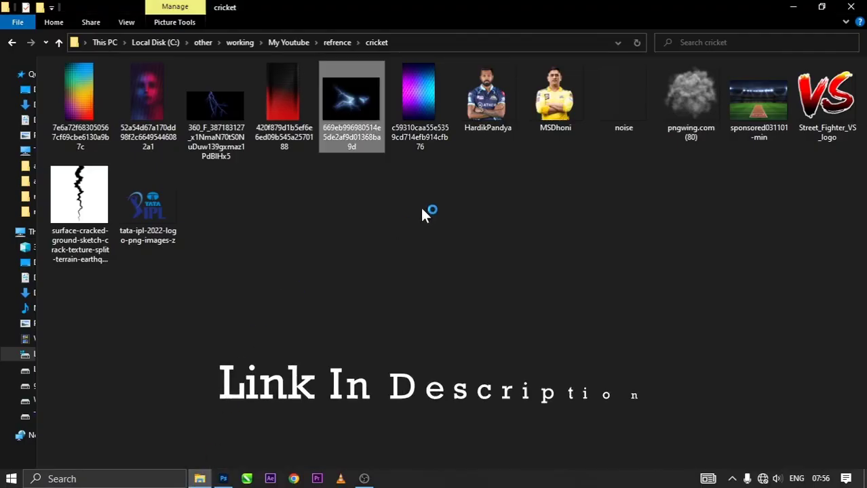
{"action": "left_click", "coordinate": [489, 101]}
{"action": "left_click", "coordinate": [555, 105], "text": "ctrl"}
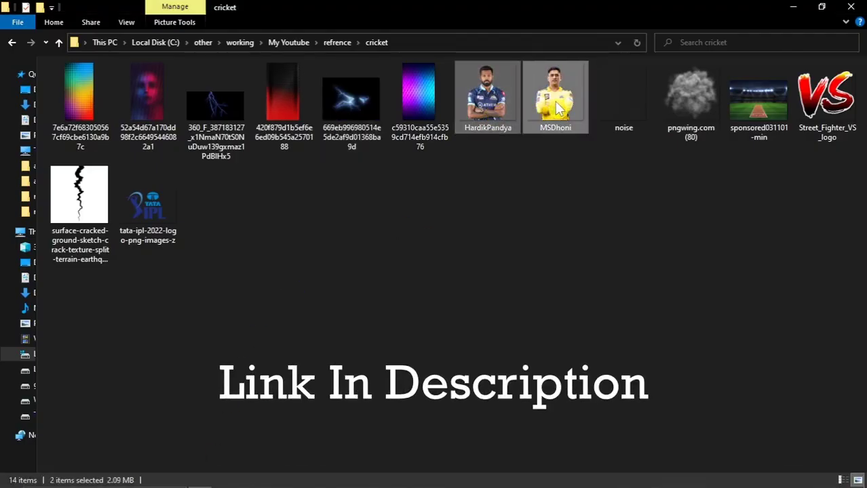
{"action": "left_click_drag", "start_coordinate": [555, 105], "coordinate": [331, 285]}
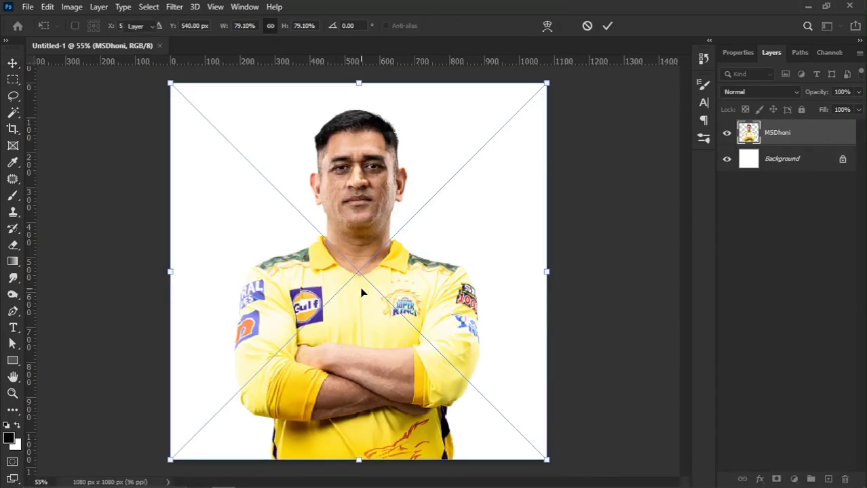
Commit both placed photos and scale them down together to about 70%
{"action": "key", "text": "Return"}
{"action": "key", "text": "Return"}
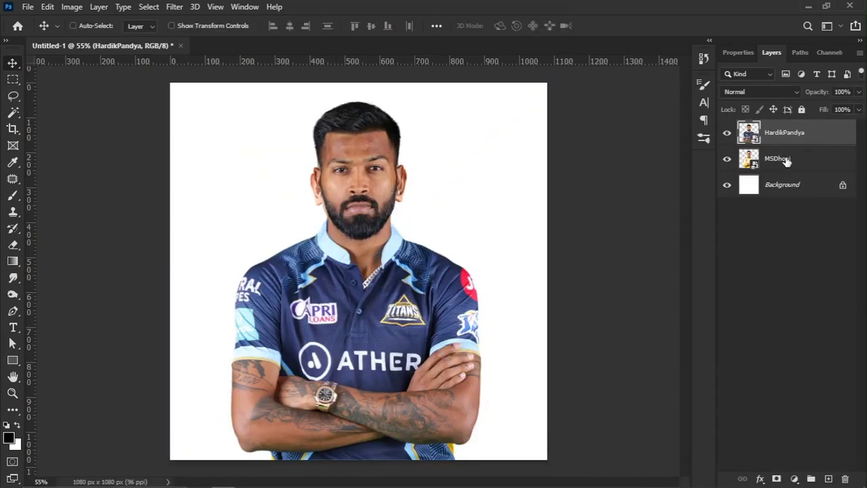
{"action": "left_click", "coordinate": [787, 160]}
{"action": "left_click", "coordinate": [798, 140], "text": "shift"}
{"action": "key", "text": "ctrl+t"}
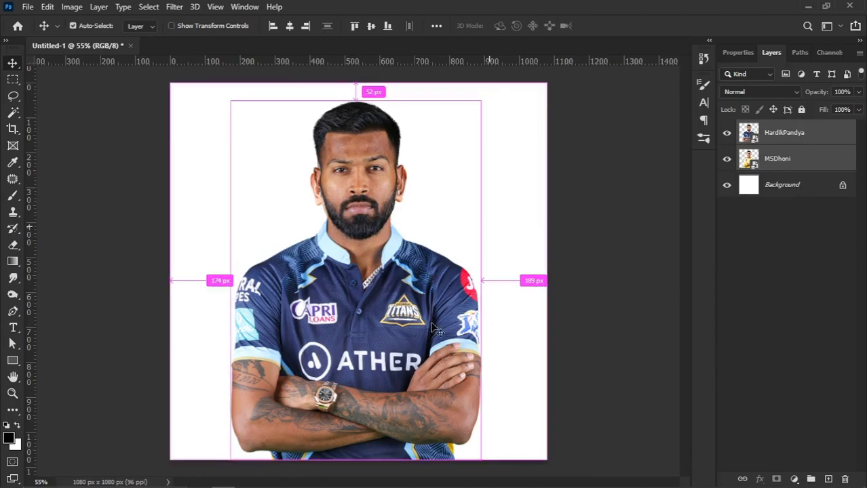
{"action": "left_click_drag", "start_coordinate": [356, 464], "coordinate": [355, 356]}
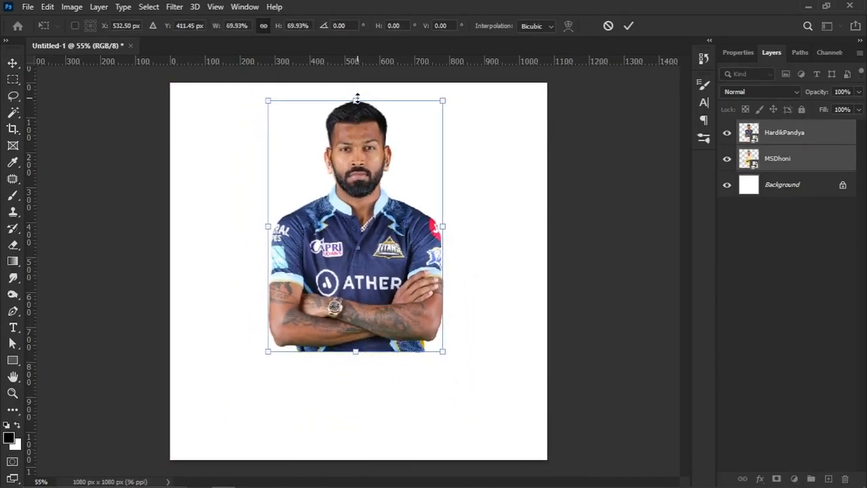
{"action": "left_click_drag", "start_coordinate": [357, 97], "coordinate": [357, 120]}
{"action": "key", "text": "Return"}
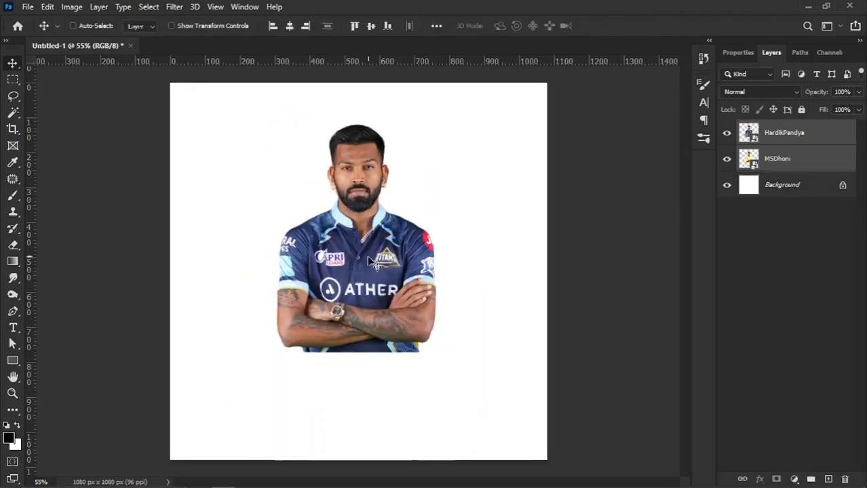
Move Pandya's photo to the left and Dhoni's photo to the right, side by side
{"action": "left_click", "coordinate": [803, 134]}
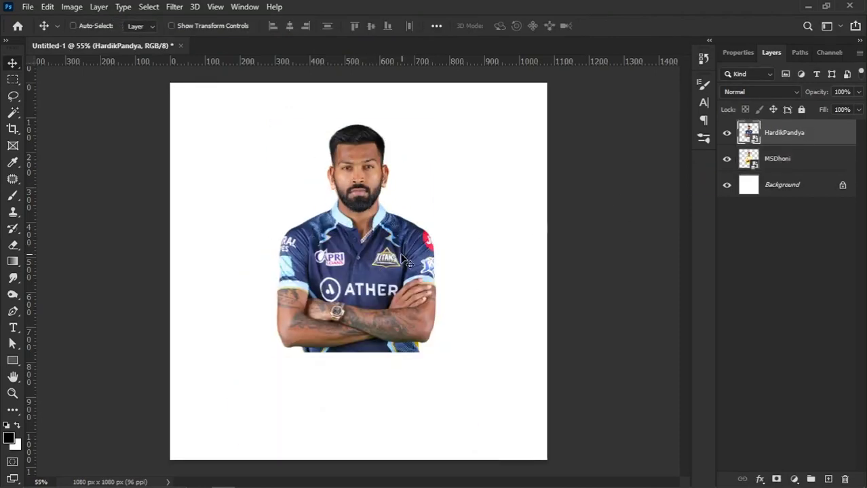
{"action": "left_click_drag", "start_coordinate": [402, 257], "coordinate": [326, 256]}
{"action": "right_click", "coordinate": [405, 250]}
{"action": "left_click", "coordinate": [427, 257]}
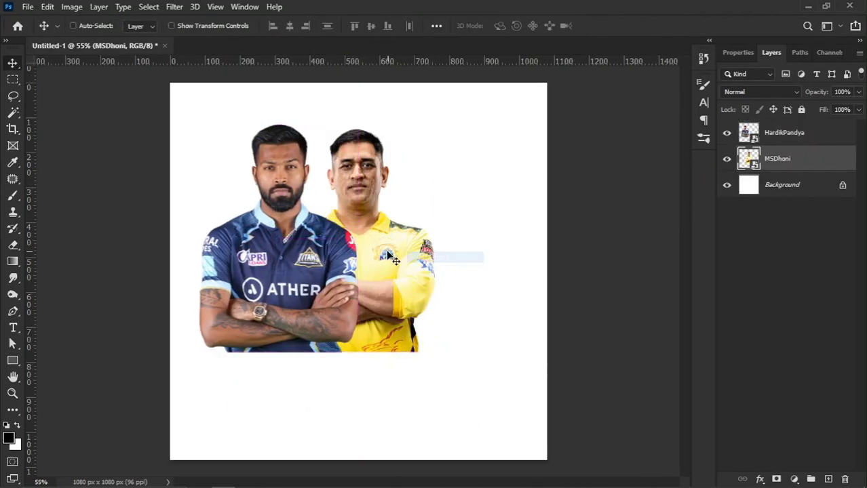
{"action": "left_click_drag", "start_coordinate": [388, 255], "coordinate": [485, 256]}
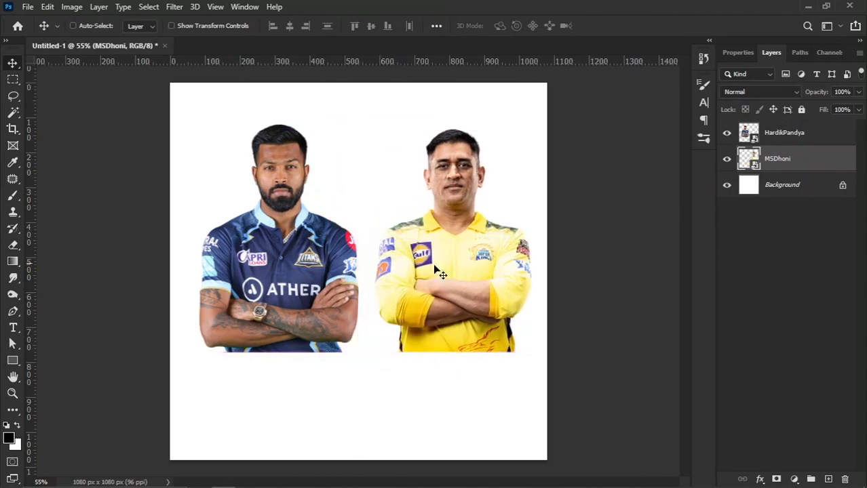
{"action": "right_click", "coordinate": [296, 275]}
{"action": "left_click", "coordinate": [314, 281]}
{"action": "left_click_drag", "start_coordinate": [312, 283], "coordinate": [305, 283]}
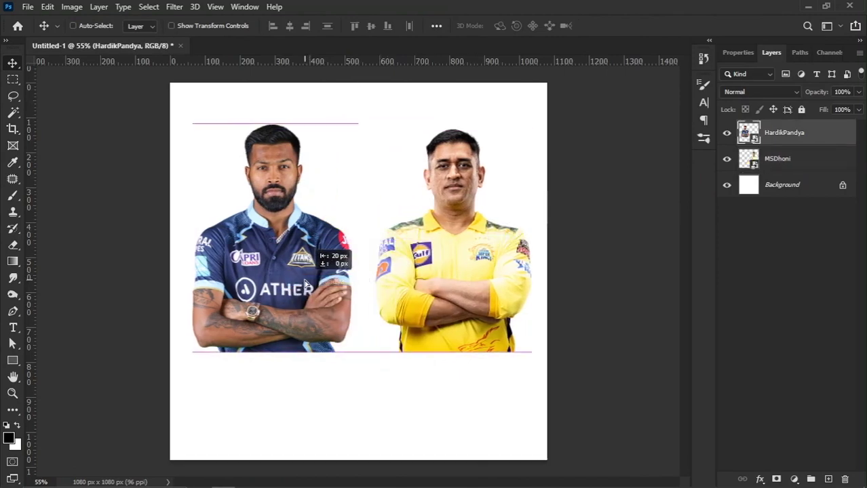
{"action": "right_click", "coordinate": [409, 265]}
{"action": "left_click", "coordinate": [417, 269], "text": "shift"}
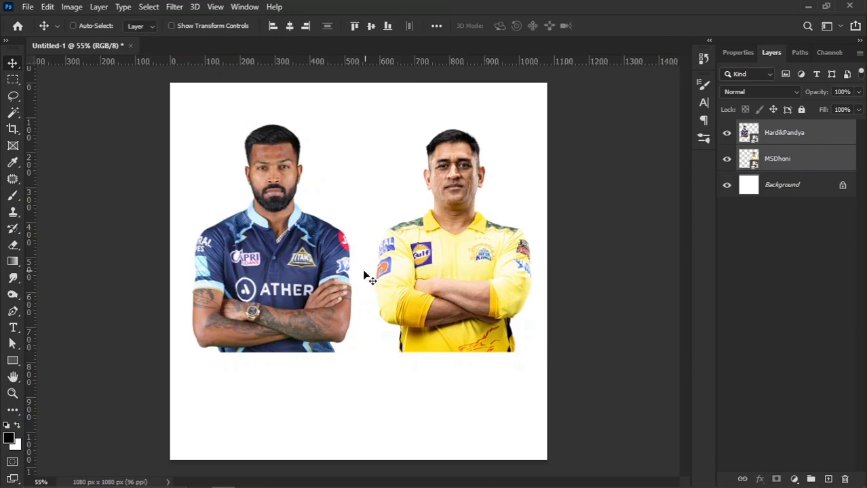
{"action": "left_click_drag", "start_coordinate": [365, 275], "coordinate": [360, 277]}
Rescale both photos together to about 96% and nudge them slightly down
{"action": "key", "text": "ctrl+t"}
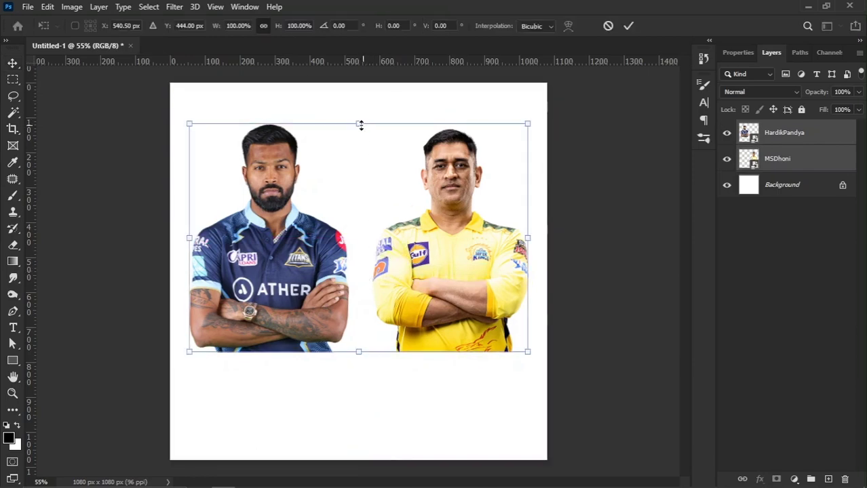
{"action": "left_click_drag", "start_coordinate": [358, 124], "coordinate": [359, 133]}
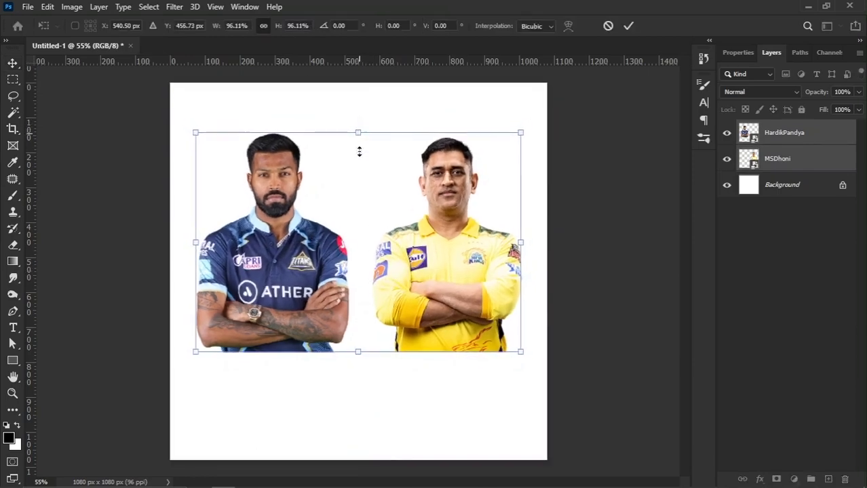
{"action": "left_click_drag", "start_coordinate": [358, 353], "coordinate": [357, 358]}
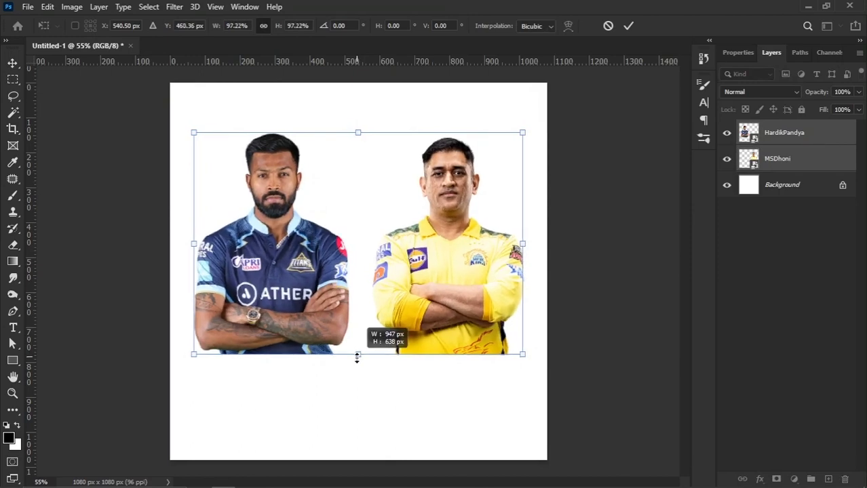
{"action": "key", "text": "Return"}
{"action": "key", "text": "Down"}
{"action": "key", "text": "Down"}
{"action": "key", "text": "Down"}
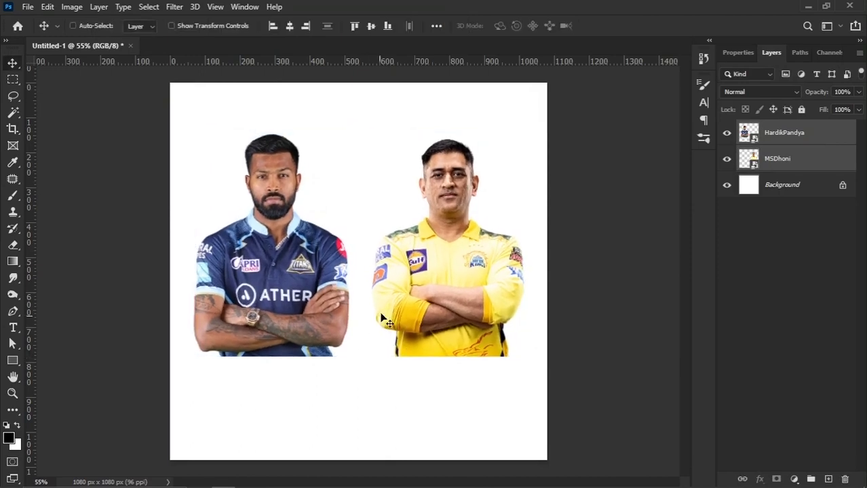
{"action": "key", "text": "Down"}
{"action": "key", "text": "Down"}
Nudge Dhoni slightly right and Pandya slightly left, then select the Background layer
{"action": "right_click", "coordinate": [405, 288]}
{"action": "left_click", "coordinate": [424, 293]}
{"action": "left_click_drag", "start_coordinate": [426, 297], "coordinate": [430, 296]}
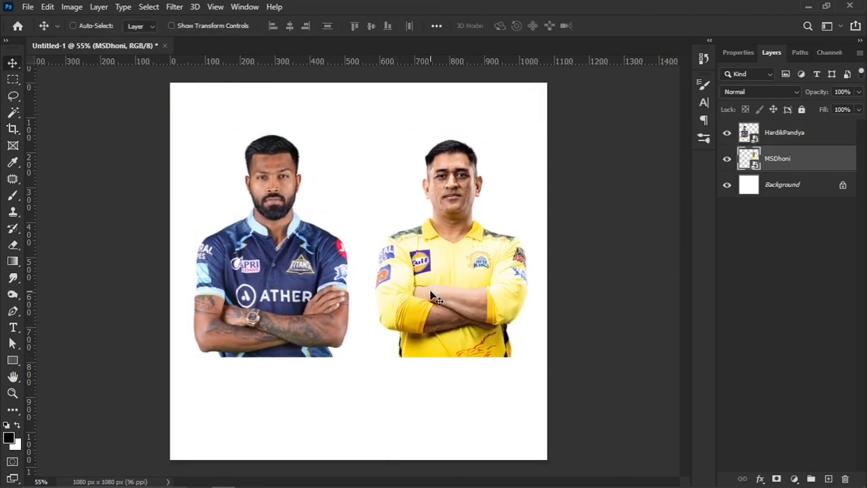
{"action": "right_click", "coordinate": [269, 267]}
{"action": "left_click", "coordinate": [290, 275]}
{"action": "key", "text": "shift+Left"}
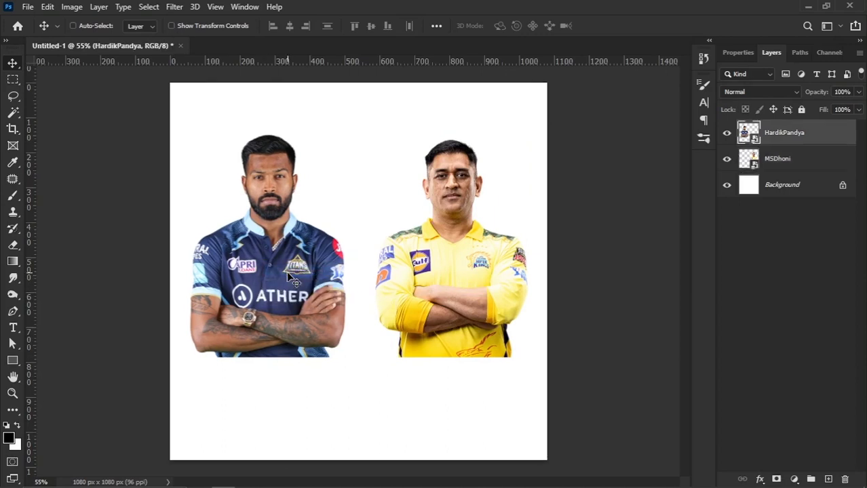
{"action": "right_click", "coordinate": [381, 164]}
{"action": "left_click", "coordinate": [399, 167]}
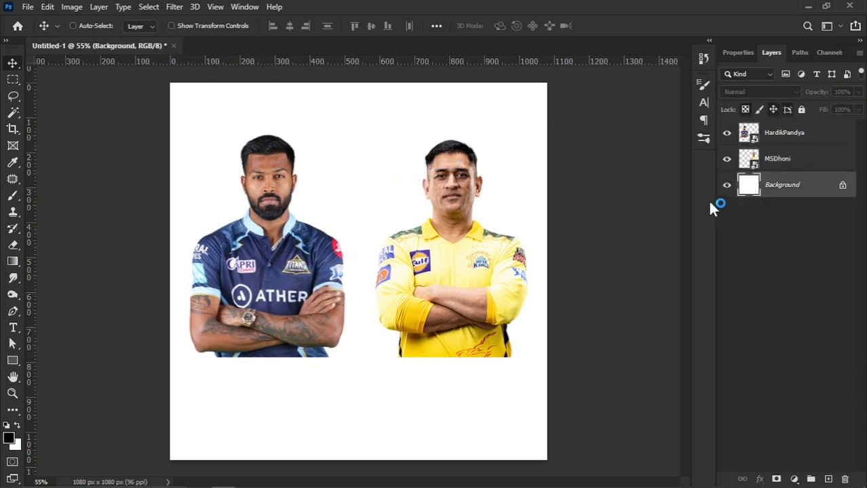
Draw a rectangle covering the whole canvas with the Rectangle tool
{"action": "left_click", "coordinate": [12, 360]}
{"action": "left_click", "coordinate": [54, 363]}
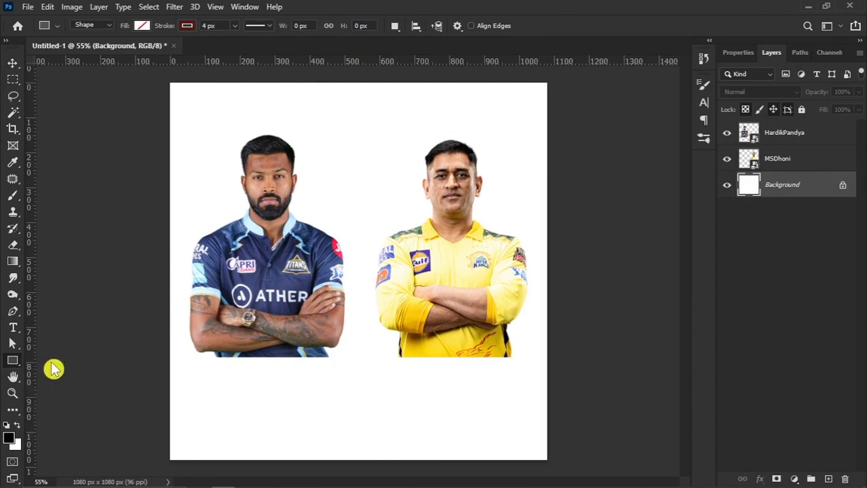
{"action": "left_click_drag", "start_coordinate": [170, 79], "coordinate": [556, 469]}
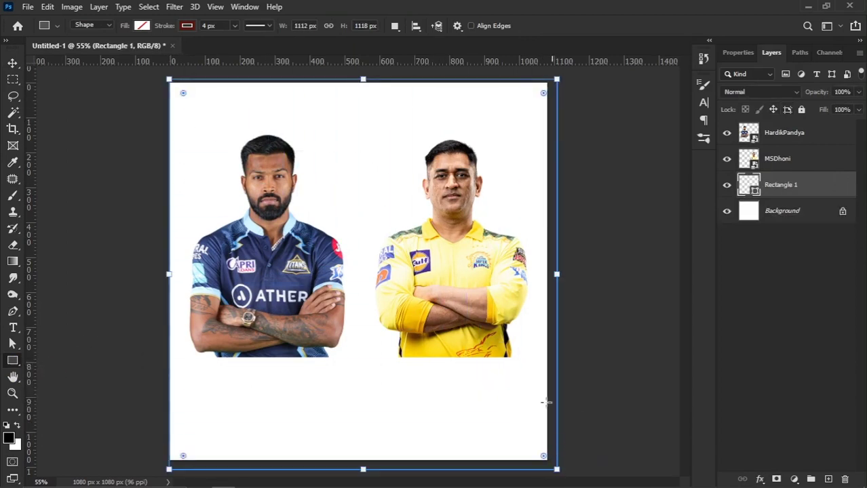
Give the rectangle a bright blue #003eda fill and no stroke
{"action": "left_click", "coordinate": [141, 26]}
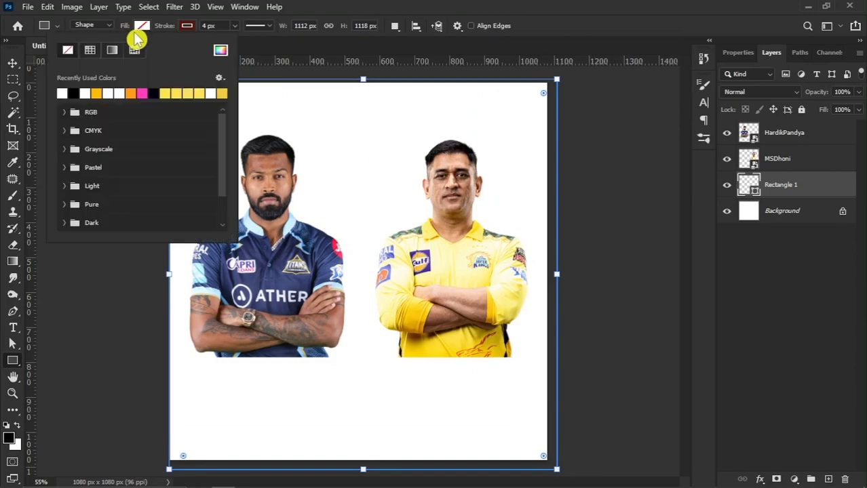
{"action": "left_click", "coordinate": [220, 50]}
{"action": "left_click_drag", "start_coordinate": [669, 317], "coordinate": [665, 327]}
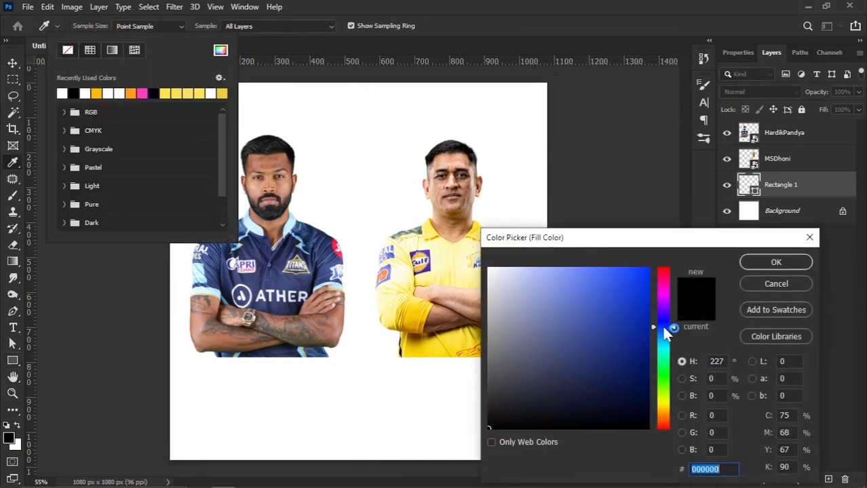
{"action": "left_click_drag", "start_coordinate": [621, 345], "coordinate": [653, 337]}
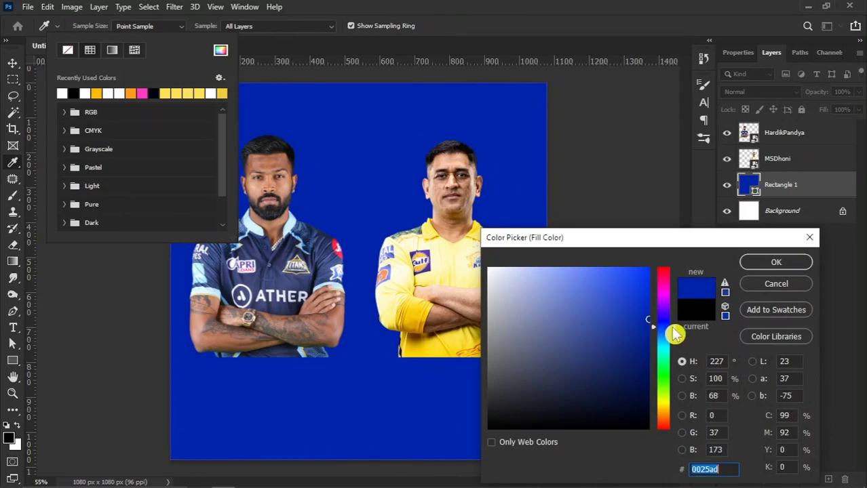
{"action": "mouse_move", "coordinate": [676, 333]}
{"action": "left_mouse_down"}
{"action": "mouse_move", "coordinate": [673, 339]}
{"action": "mouse_move", "coordinate": [668, 290]}
{"action": "left_mouse_up"}
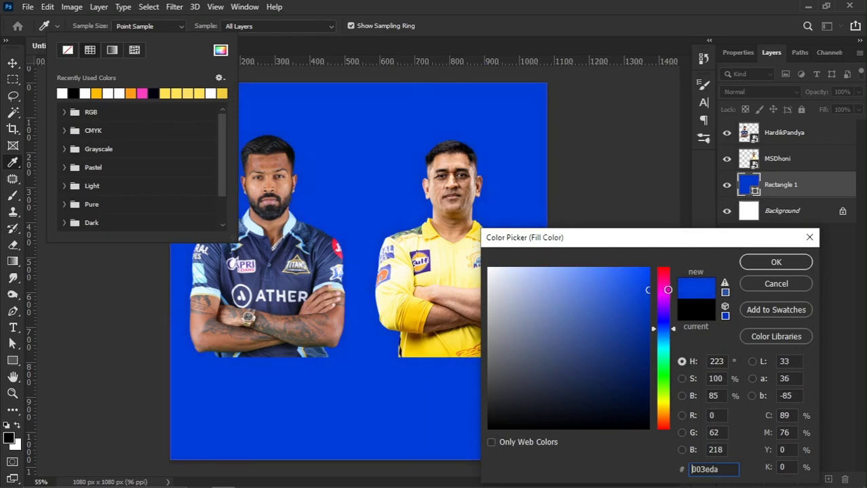
{"action": "left_click", "coordinate": [755, 265]}
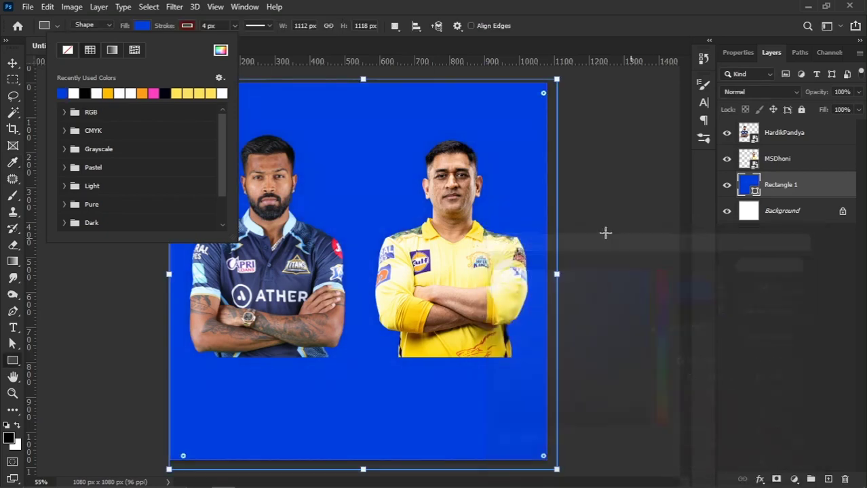
{"action": "left_click", "coordinate": [187, 25]}
{"action": "left_click", "coordinate": [120, 50]}
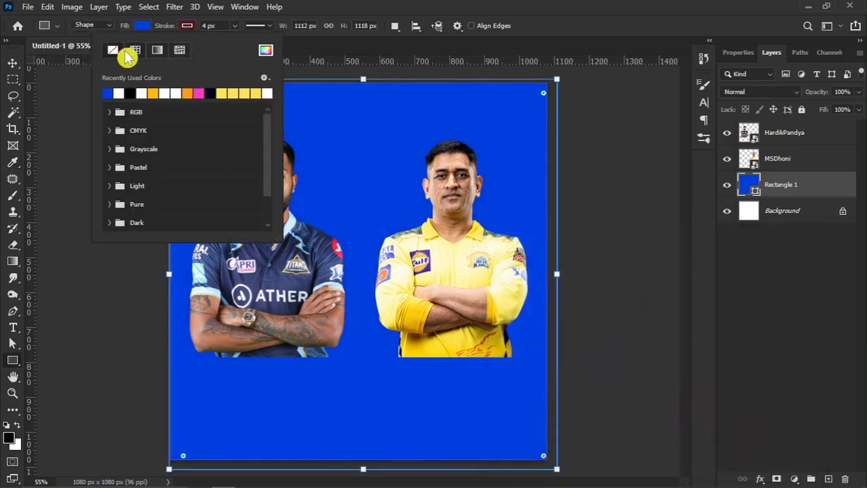
{"action": "left_click", "coordinate": [188, 27]}
{"action": "left_click", "coordinate": [13, 63]}
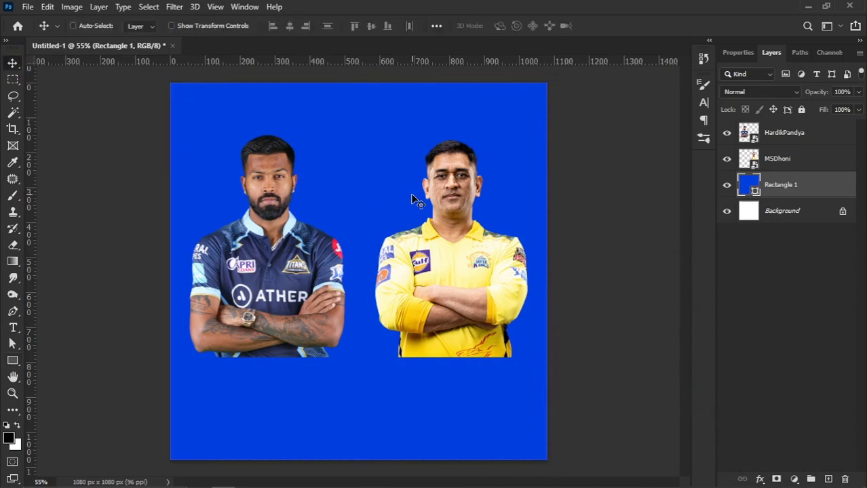
Draw a second rectangle over the right part of the canvas
{"action": "left_click", "coordinate": [13, 361]}
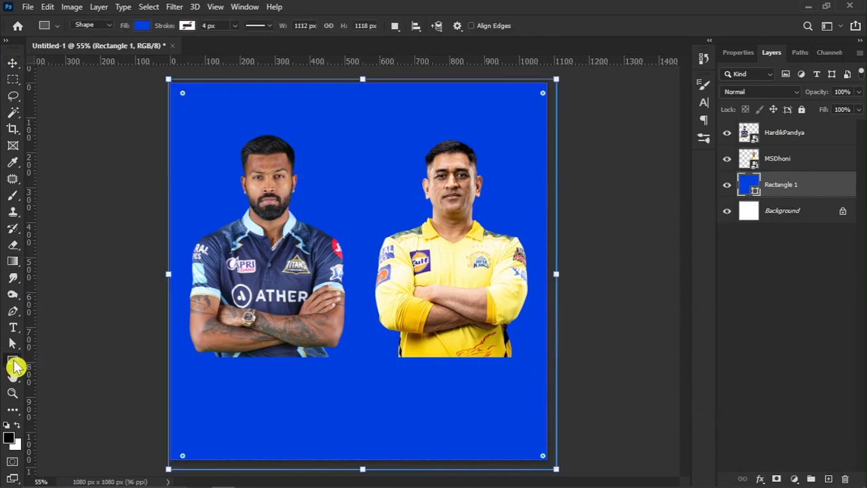
{"action": "right_click", "coordinate": [13, 361]}
{"action": "left_click", "coordinate": [68, 361]}
{"action": "key", "text": "ctrl+minus"}
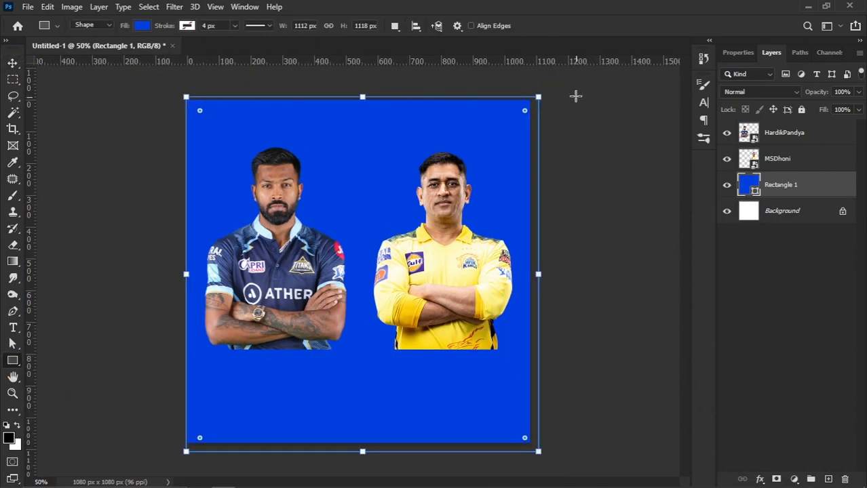
{"action": "left_click_drag", "start_coordinate": [555, 85], "coordinate": [412, 454]}
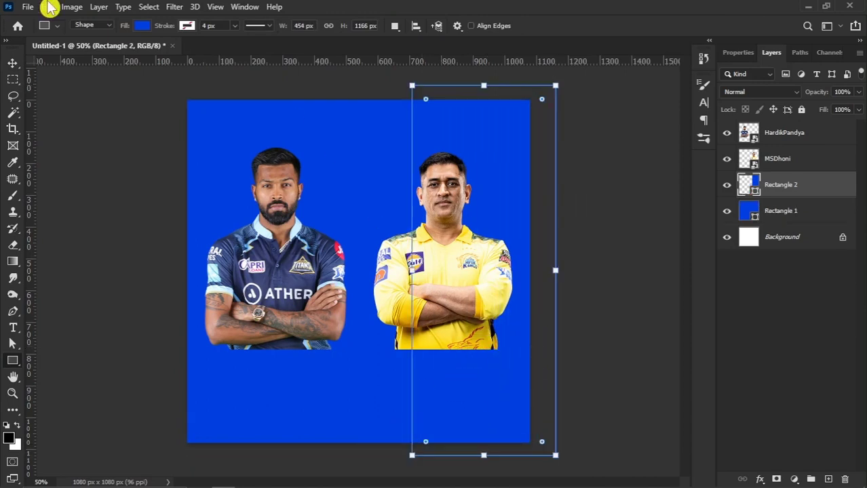
Set the new rectangle's fill to yellow #ffcc00, sampled from Dhoni's jersey
{"action": "left_click", "coordinate": [142, 25]}
{"action": "left_click", "coordinate": [221, 49]}
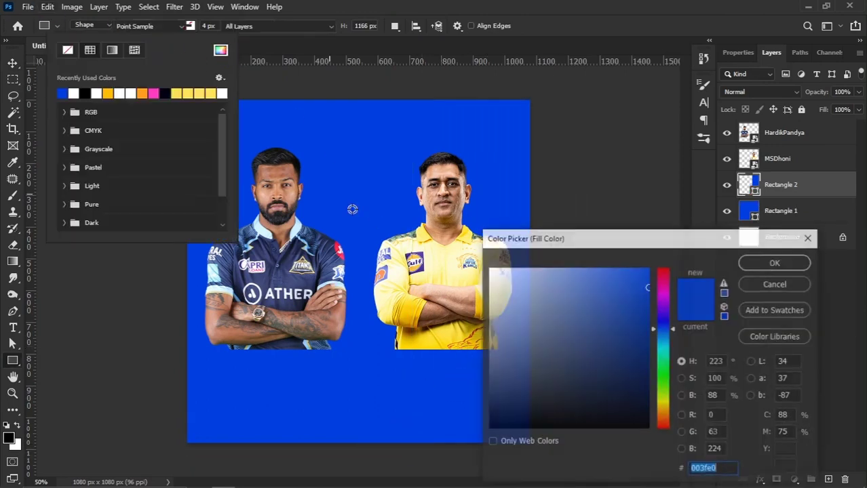
{"action": "left_click", "coordinate": [410, 312]}
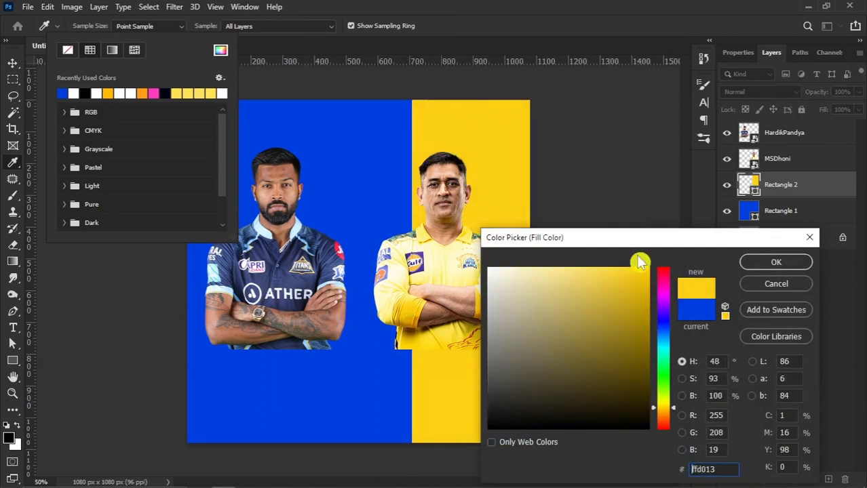
{"action": "left_click", "coordinate": [670, 406]}
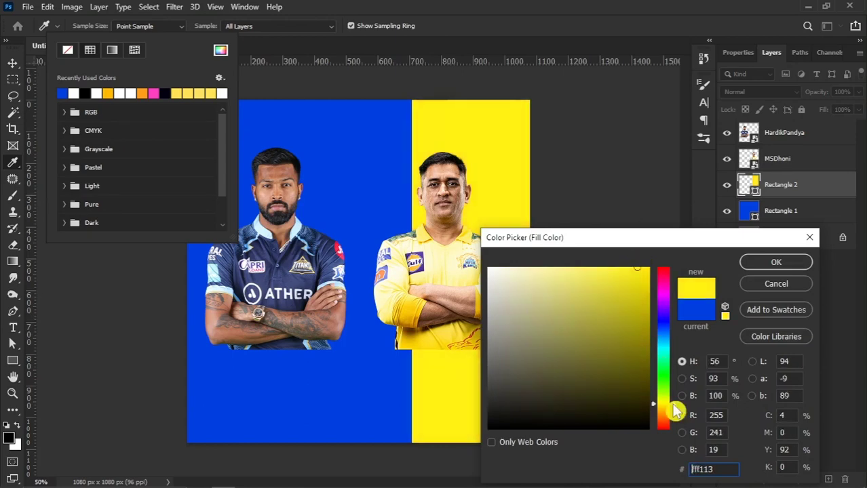
{"action": "left_click", "coordinate": [675, 411]}
{"action": "left_click", "coordinate": [672, 409]}
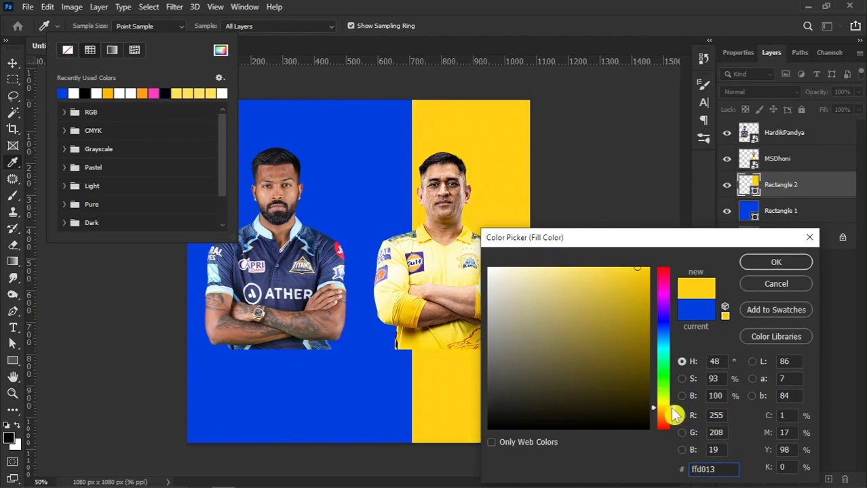
{"action": "left_click", "coordinate": [674, 411]}
{"action": "left_click", "coordinate": [628, 271]}
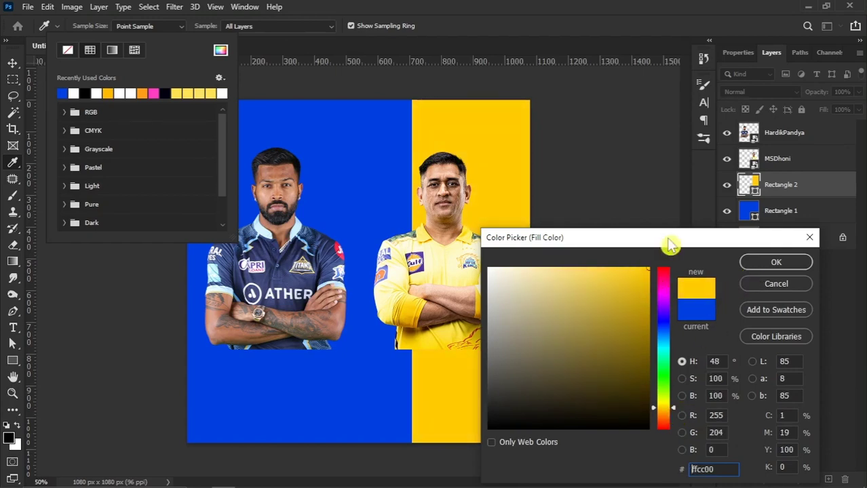
{"action": "left_click", "coordinate": [759, 266]}
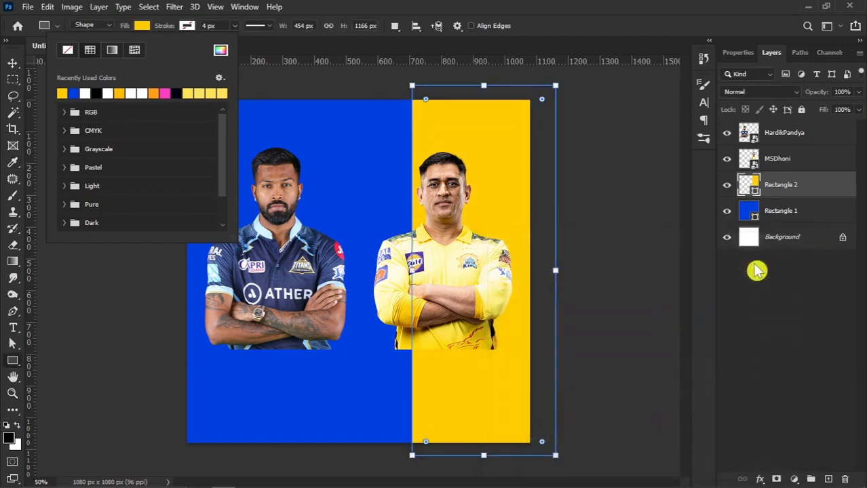
Stretch the yellow rectangle's left edge to meet the poster's centre
{"action": "left_click", "coordinate": [12, 62]}
{"action": "key", "text": "ctrl+t"}
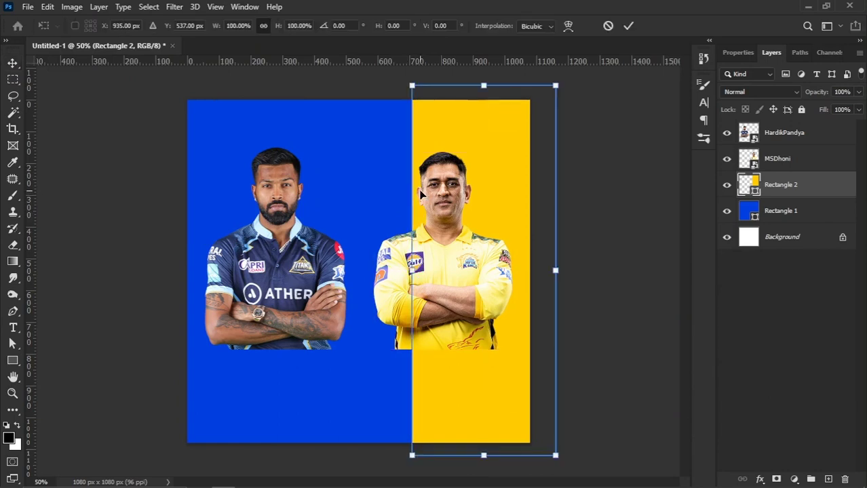
{"action": "left_click_drag", "start_coordinate": [412, 270], "coordinate": [352, 271]}
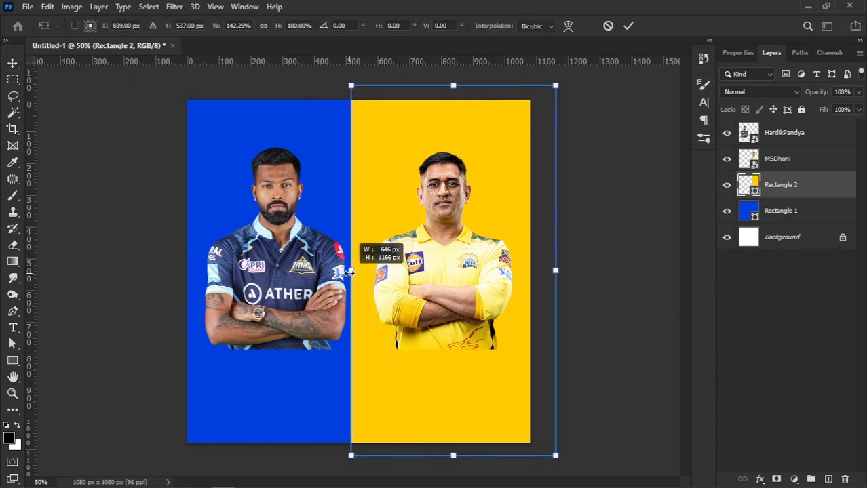
{"action": "left_click_drag", "start_coordinate": [352, 272], "coordinate": [357, 273]}
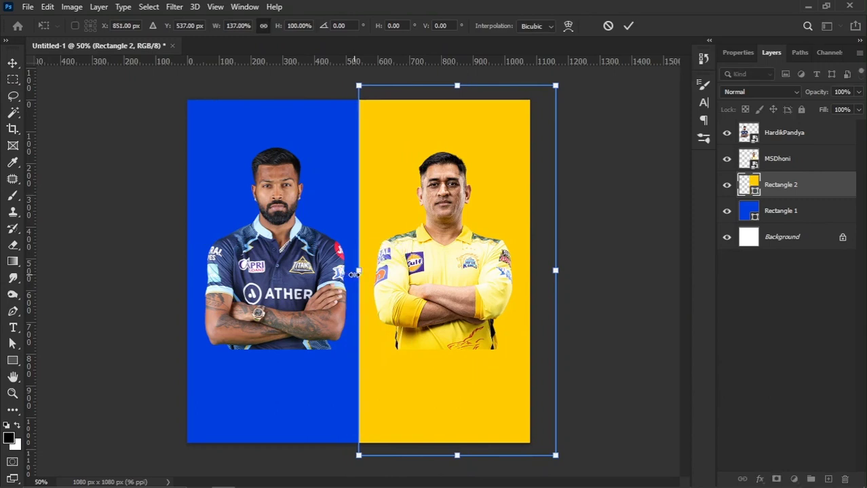
{"action": "double_click", "coordinate": [430, 160]}
Drag the cracked-ground image from the reference folder onto the poster
{"action": "scroll", "coordinate": [380, 234], "scroll_direction": "up", "scroll_amount": 1}
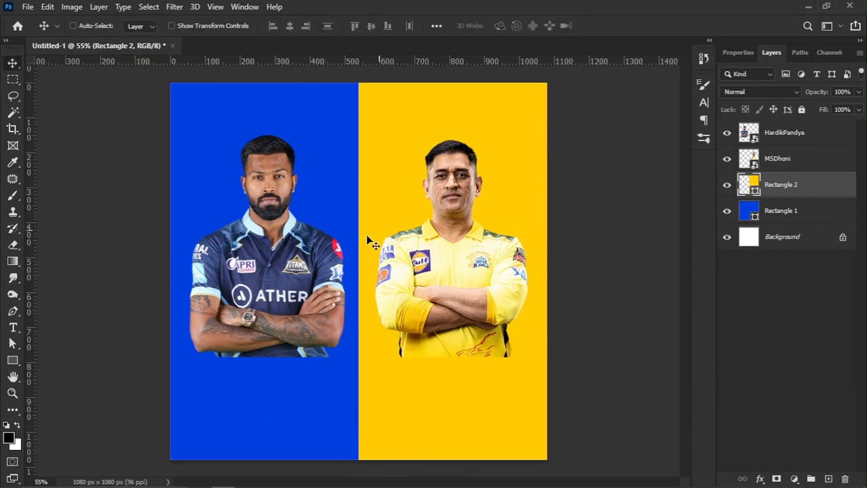
{"action": "left_click", "coordinate": [207, 479]}
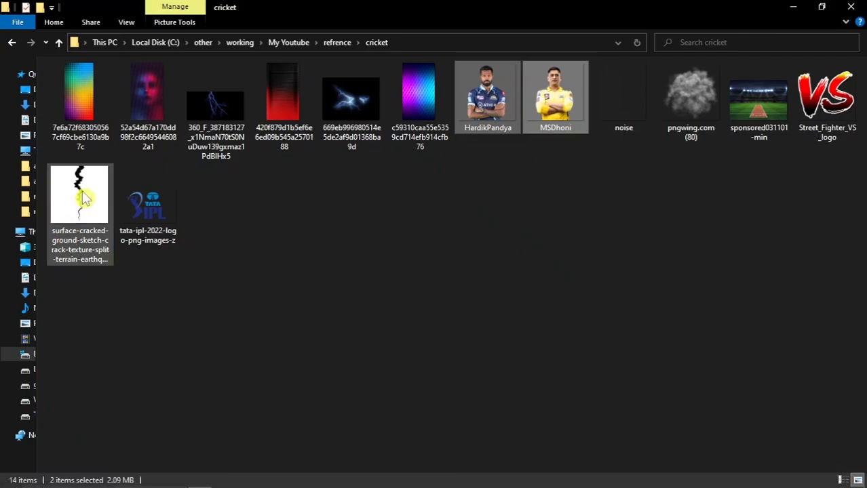
{"action": "left_click_drag", "start_coordinate": [82, 197], "coordinate": [131, 317]}
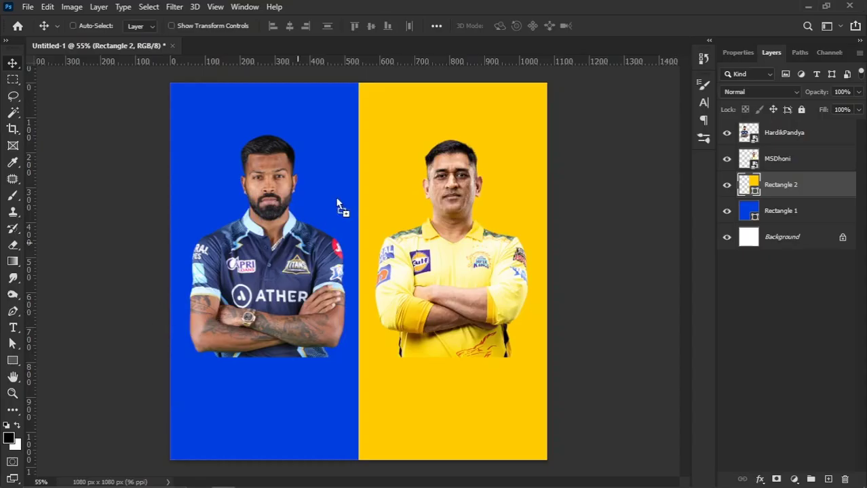
{"action": "left_click_drag", "start_coordinate": [363, 163], "coordinate": [369, 174]}
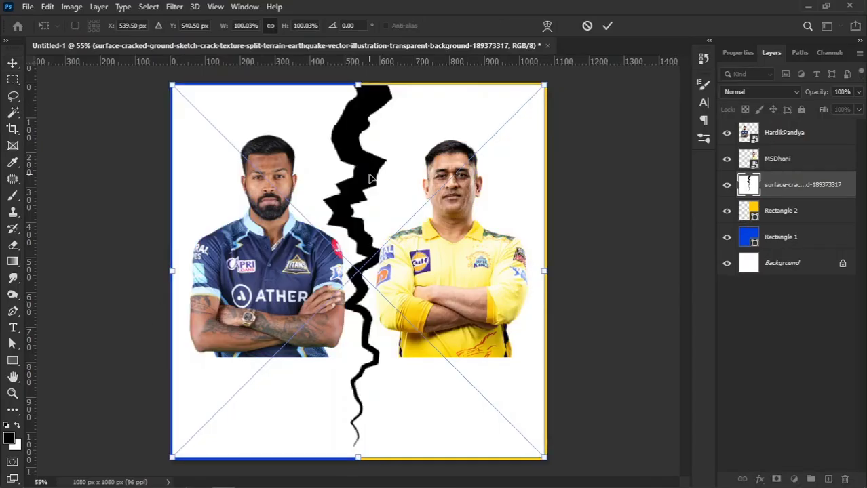
Commit the crack image's placement and rasterize its layer
{"action": "key", "text": "Return"}
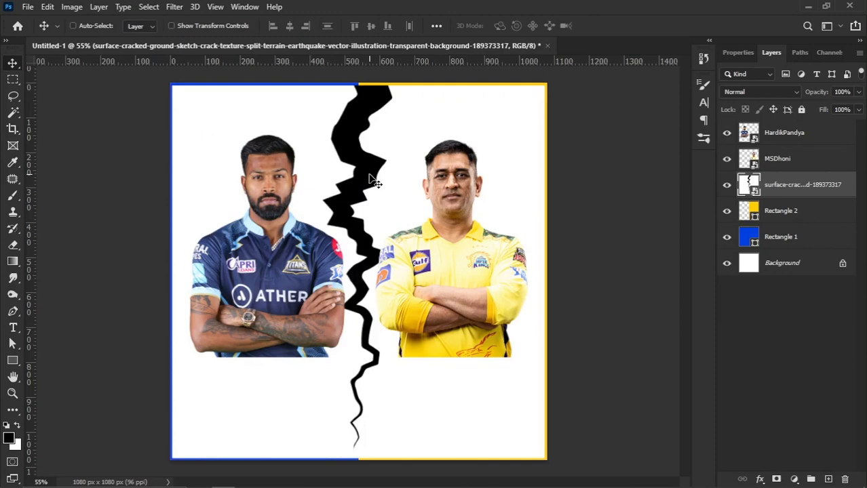
{"action": "right_click", "coordinate": [767, 191]}
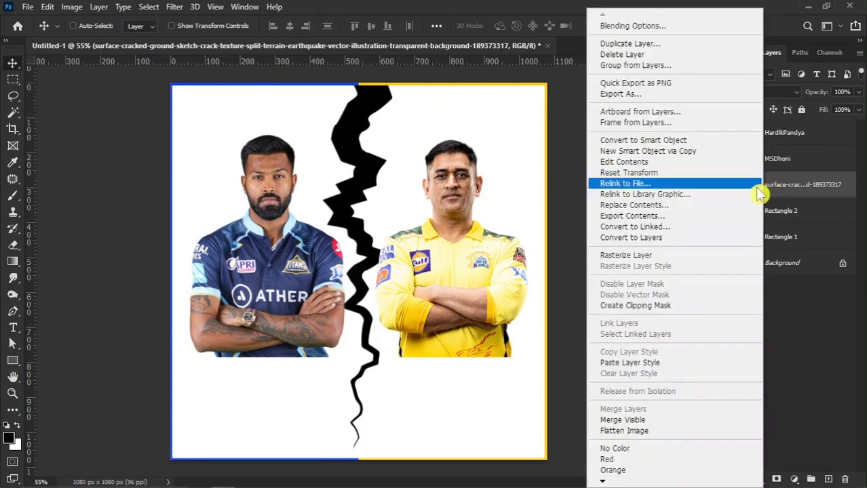
{"action": "left_click", "coordinate": [665, 255]}
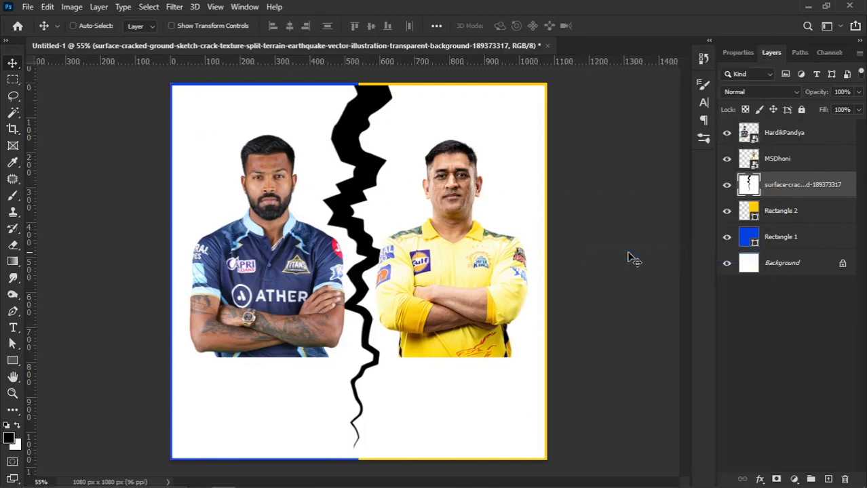
Magic-wand the white background and add an inverted layer mask so only the crack shows
{"action": "left_click", "coordinate": [19, 116]}
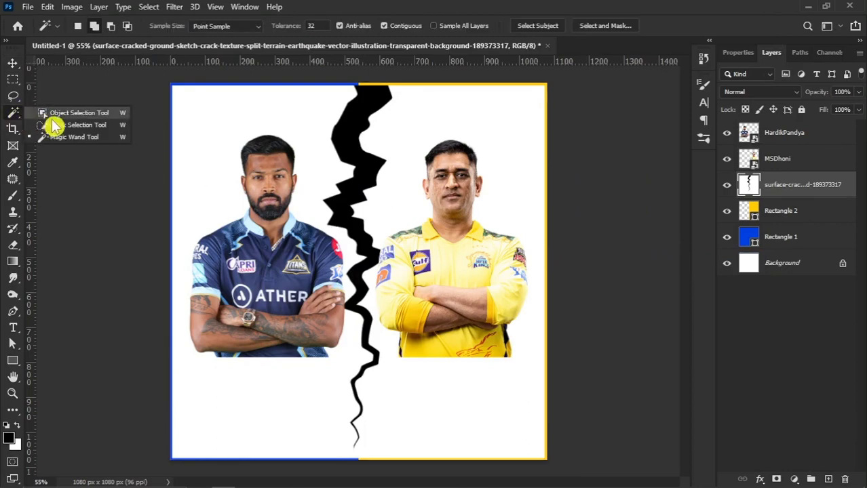
{"action": "left_click", "coordinate": [64, 133]}
{"action": "left_click", "coordinate": [215, 130]}
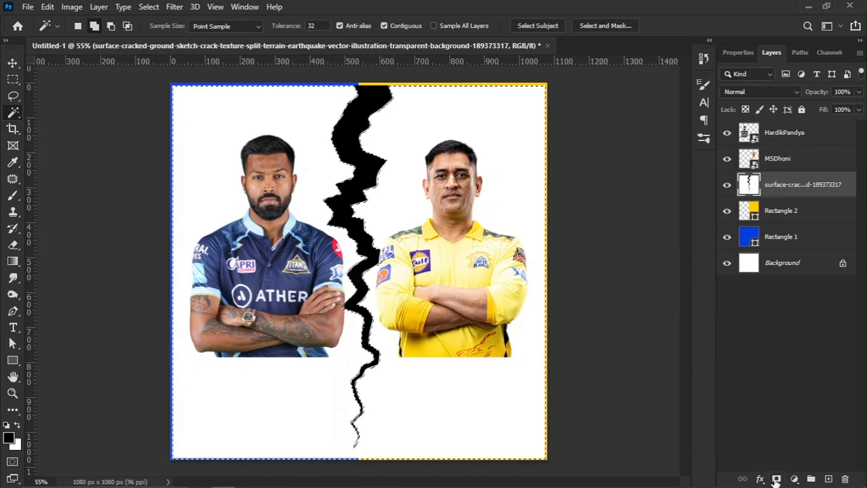
{"action": "left_click", "coordinate": [777, 480]}
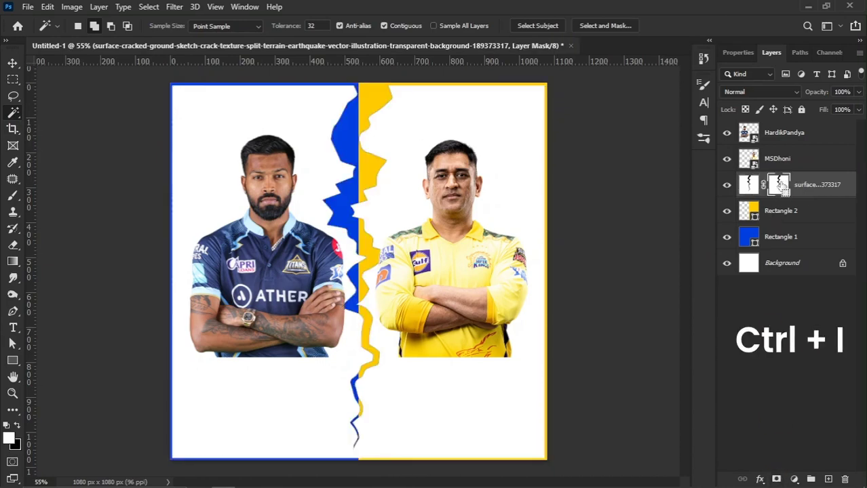
{"action": "key", "text": "ctrl+i"}
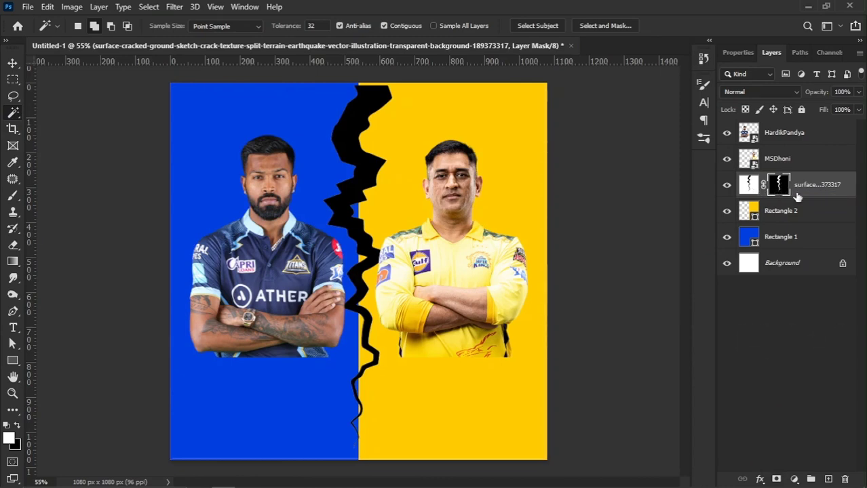
Add a #ffffff Color Overlay in the crack layer's Blending Options
{"action": "right_click", "coordinate": [799, 196]}
{"action": "left_click", "coordinate": [693, 25]}
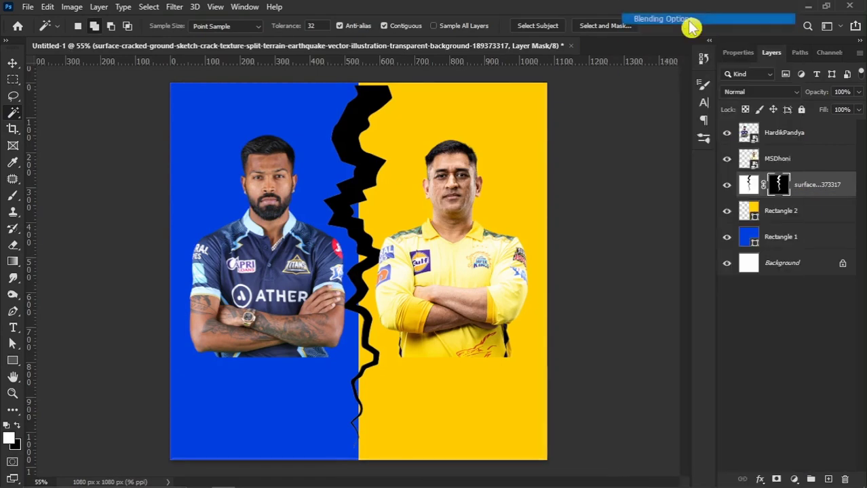
{"action": "left_click_drag", "start_coordinate": [434, 150], "coordinate": [487, 139]}
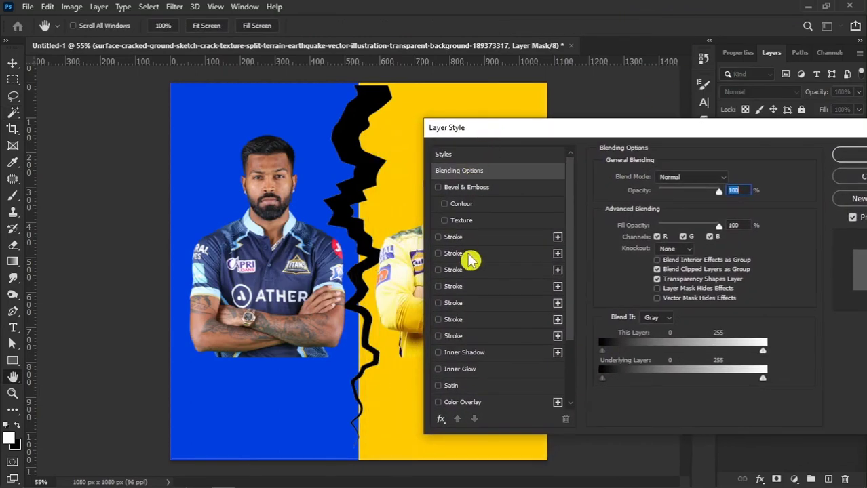
{"action": "left_click", "coordinate": [467, 404]}
{"action": "left_click", "coordinate": [731, 179]}
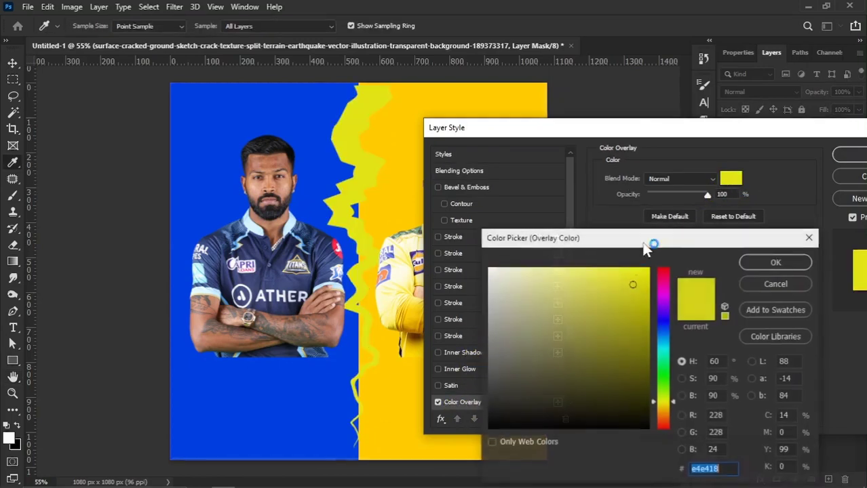
{"action": "type", "text": "ffffff"}
{"action": "left_click", "coordinate": [776, 262]}
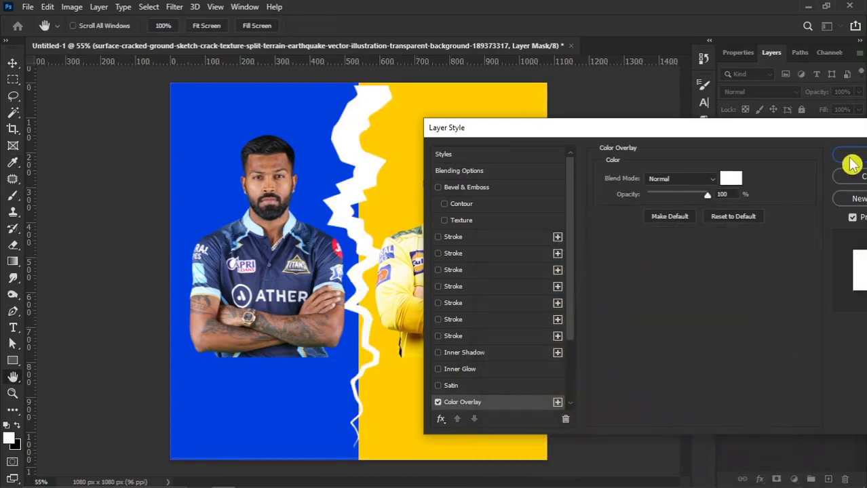
{"action": "left_click", "coordinate": [849, 156]}
{"action": "left_click", "coordinate": [12, 62]}
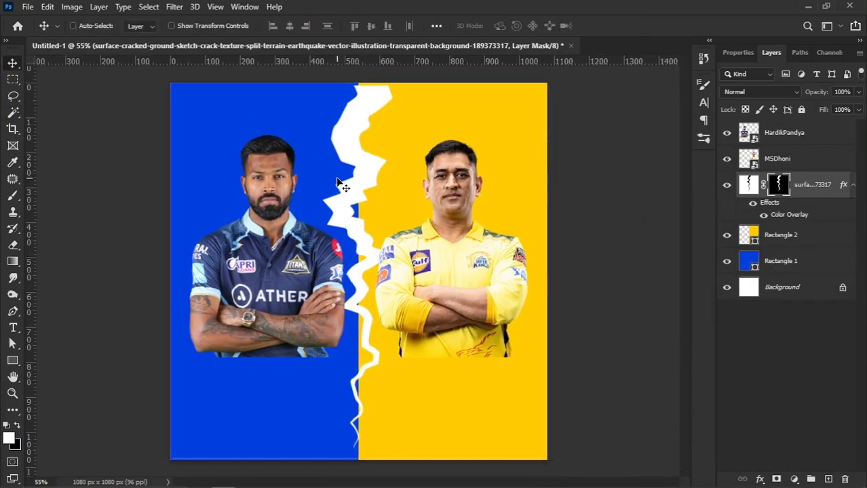
Convert the crack to a smart object and centre it horizontally on the canvas
{"action": "left_click_drag", "start_coordinate": [380, 152], "coordinate": [384, 145]}
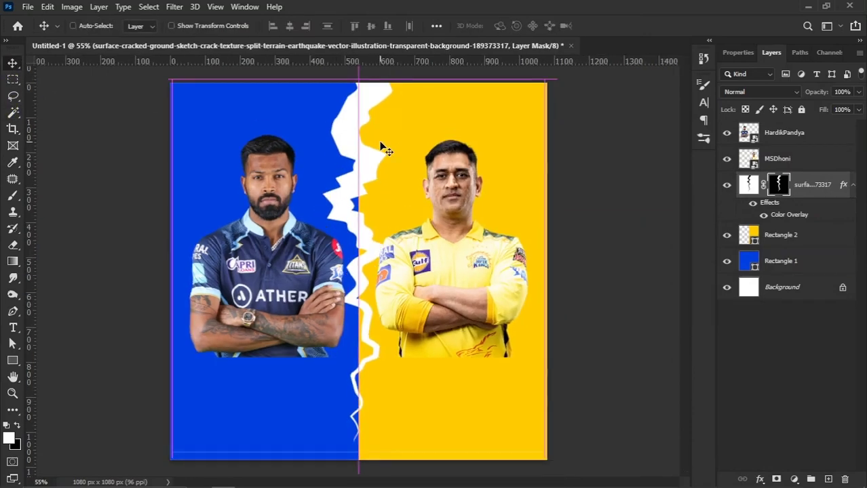
{"action": "key", "text": "ctrl"}
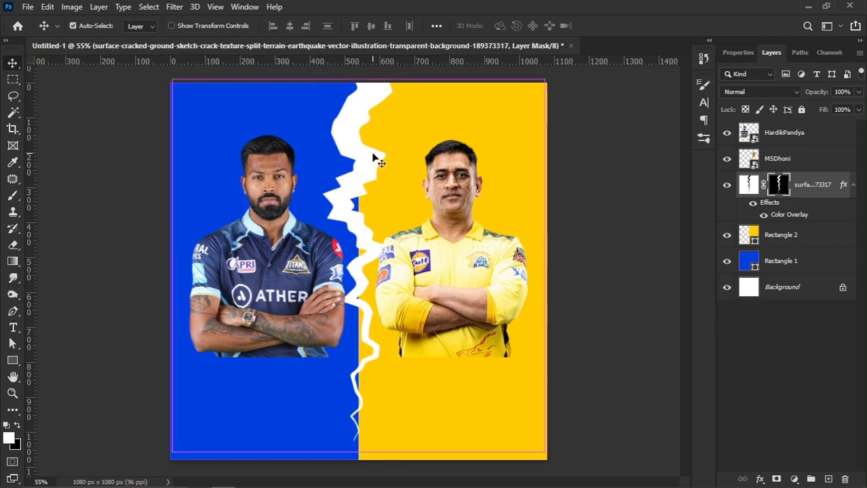
{"action": "right_click", "coordinate": [806, 185]}
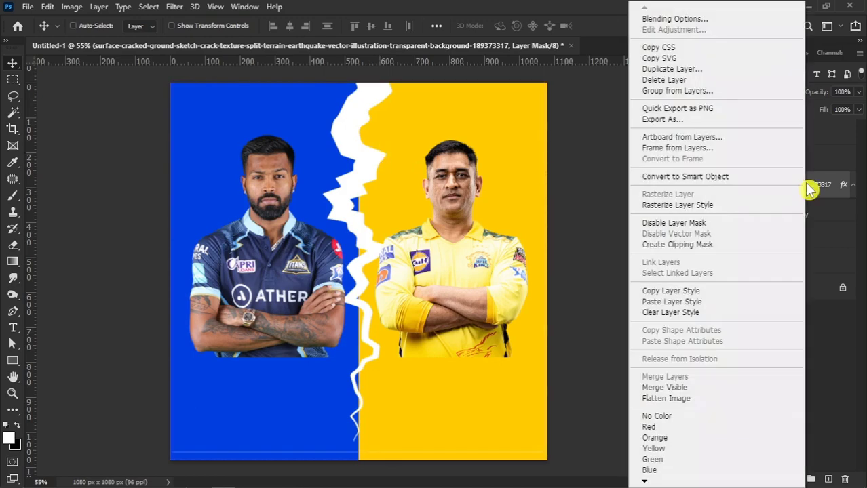
{"action": "left_click", "coordinate": [710, 180]}
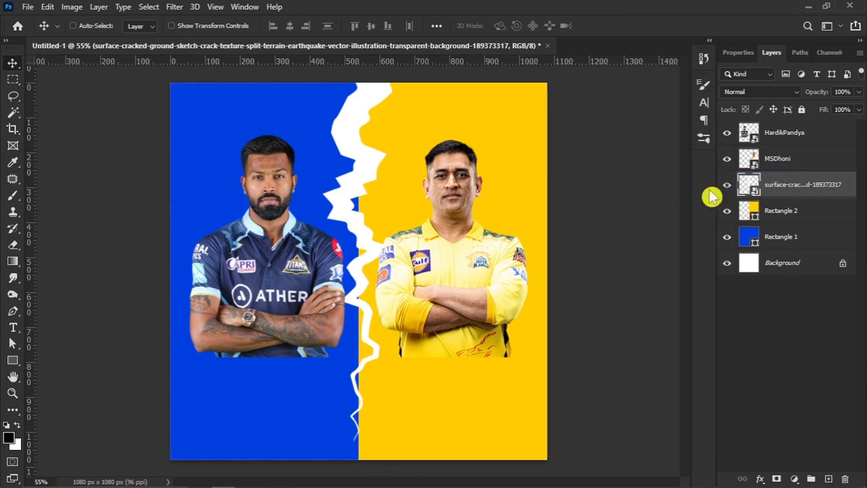
{"action": "key", "text": "ctrl"}
{"action": "key", "text": "ctrl+a"}
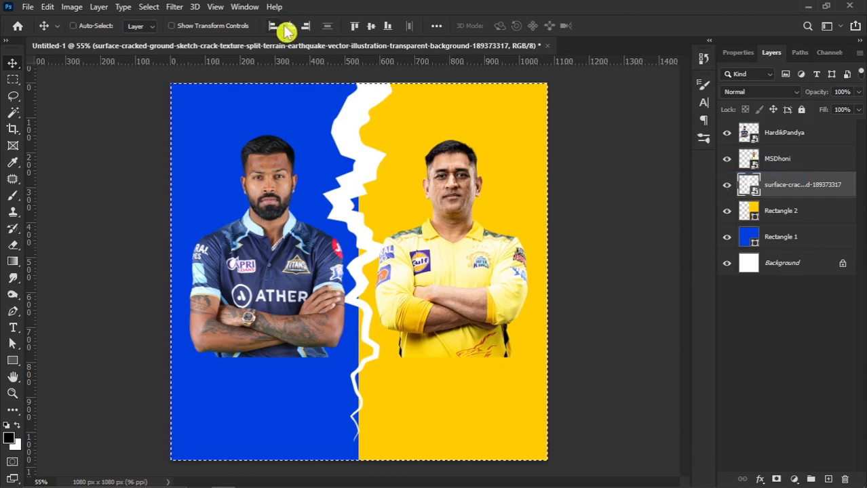
{"action": "left_click", "coordinate": [289, 26]}
Scale the crack down from the bottom to about 88% of its height
{"action": "key", "text": "ctrl+t"}
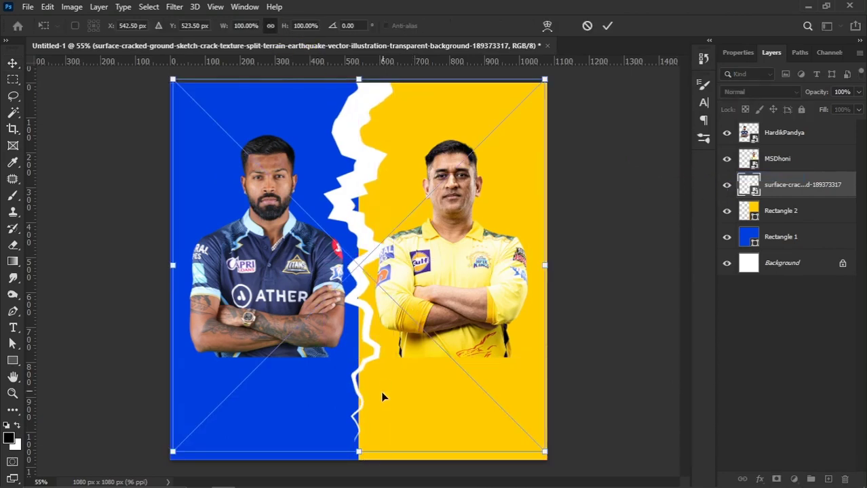
{"action": "left_click_drag", "start_coordinate": [359, 453], "coordinate": [360, 408]}
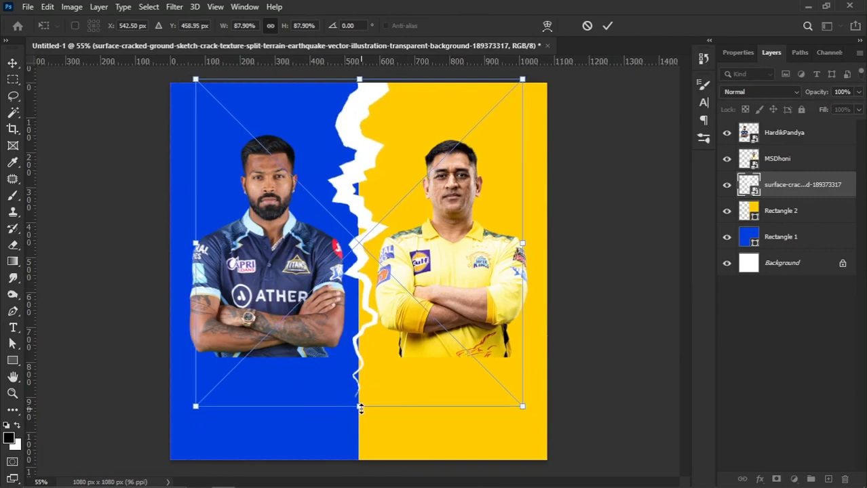
{"action": "key", "text": "Return"}
Nudge the left player's photo slightly up and left, then zoom in around the crack
{"action": "right_click", "coordinate": [396, 284]}
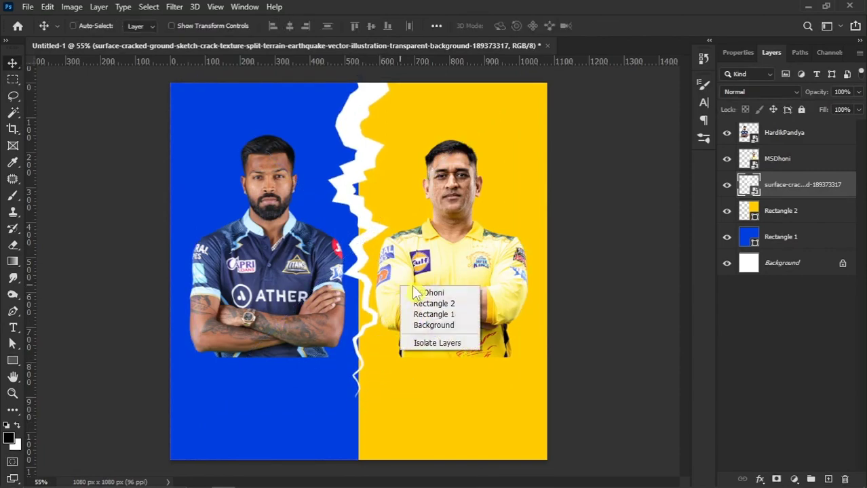
{"action": "left_click", "coordinate": [414, 292]}
{"action": "right_click", "coordinate": [299, 291]}
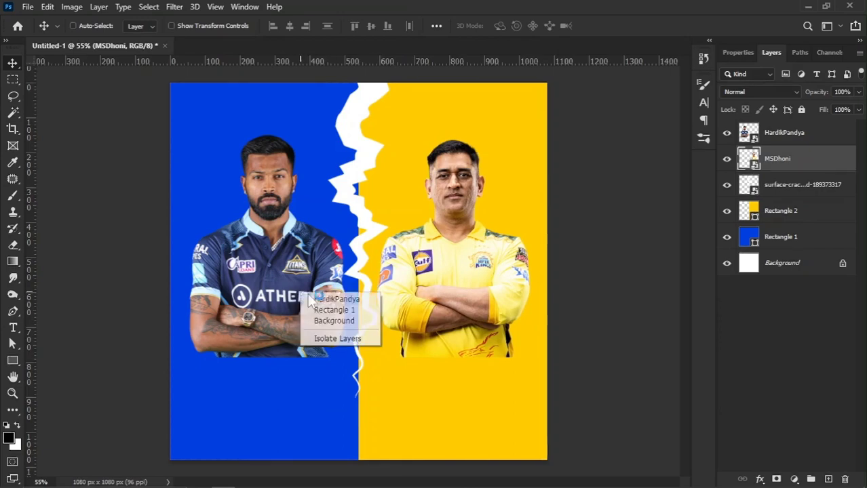
{"action": "left_click", "coordinate": [319, 294]}
{"action": "left_click_drag", "start_coordinate": [316, 304], "coordinate": [312, 300]}
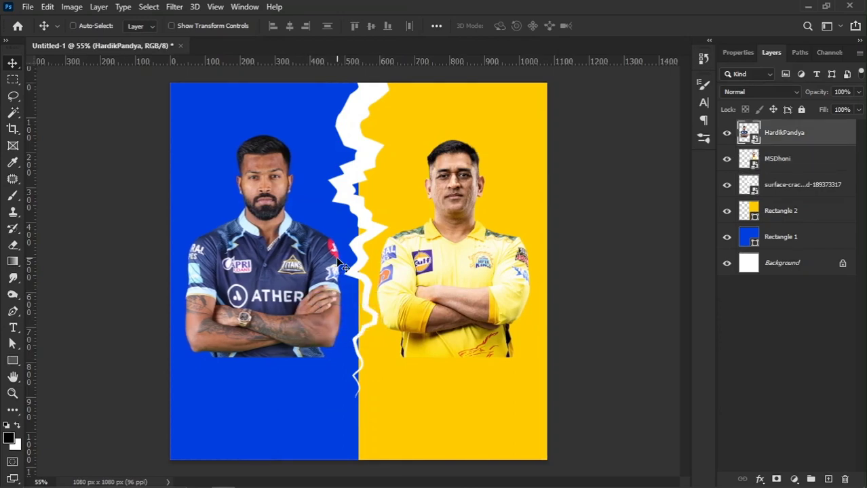
{"action": "right_click", "coordinate": [353, 201]}
{"action": "left_click", "coordinate": [360, 202]}
{"action": "scroll", "coordinate": [385, 193], "scroll_direction": "up", "scroll_amount": 2}
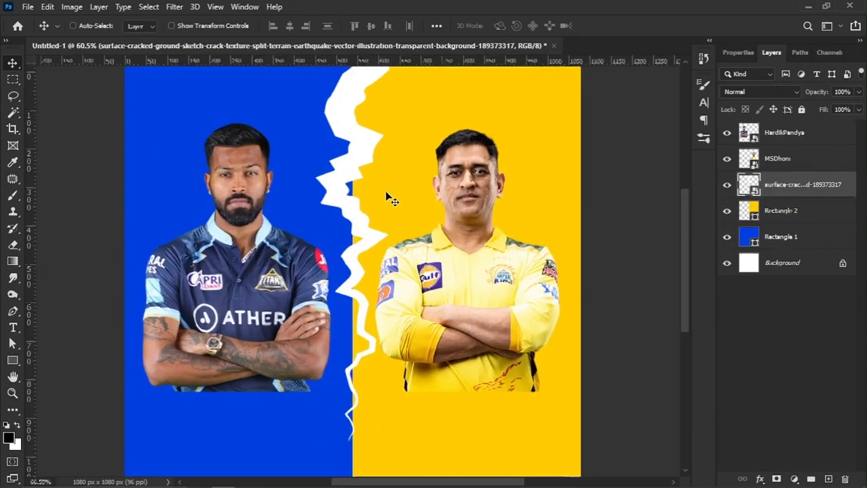
{"action": "scroll", "coordinate": [384, 197], "scroll_direction": "up", "scroll_amount": 2}
{"action": "scroll", "coordinate": [385, 206], "scroll_direction": "up", "scroll_amount": 2}
{"action": "right_click", "coordinate": [406, 194]}
Rasterize the yellow Rectangle 2 layer
{"action": "left_click", "coordinate": [421, 198]}
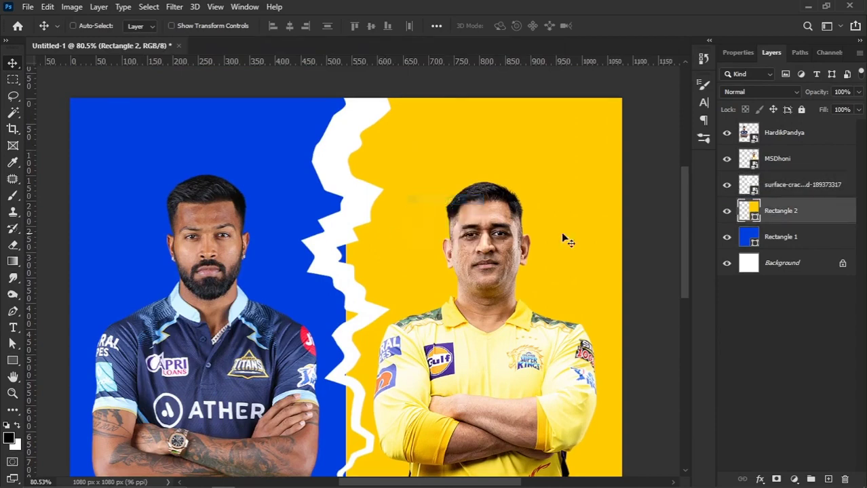
{"action": "right_click", "coordinate": [815, 218]}
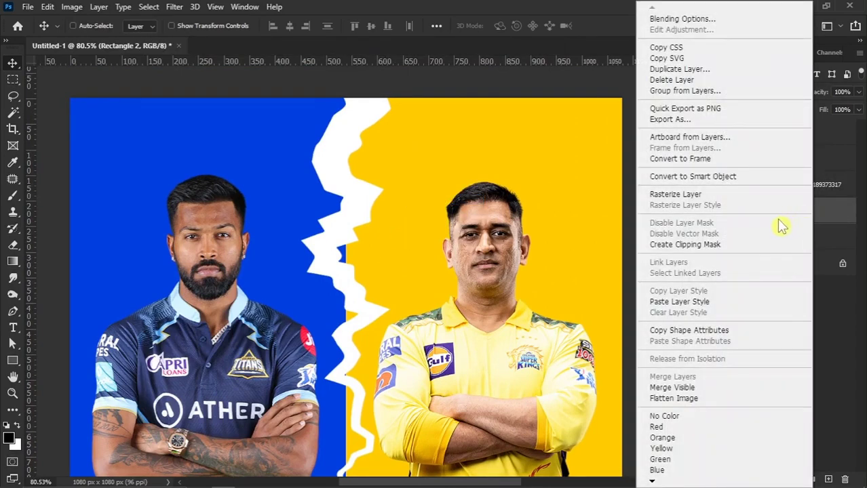
{"action": "left_click", "coordinate": [713, 194]}
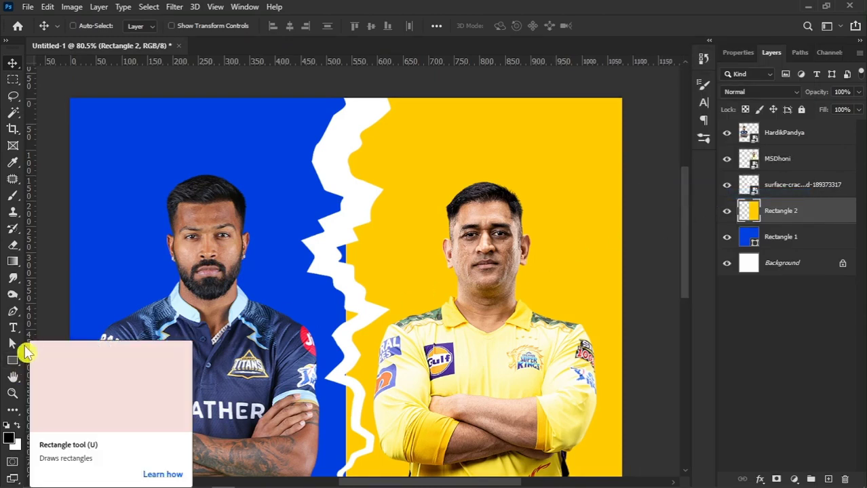
Set up the regular brush with a smaller size and harder edge
{"action": "key", "text": "b"}
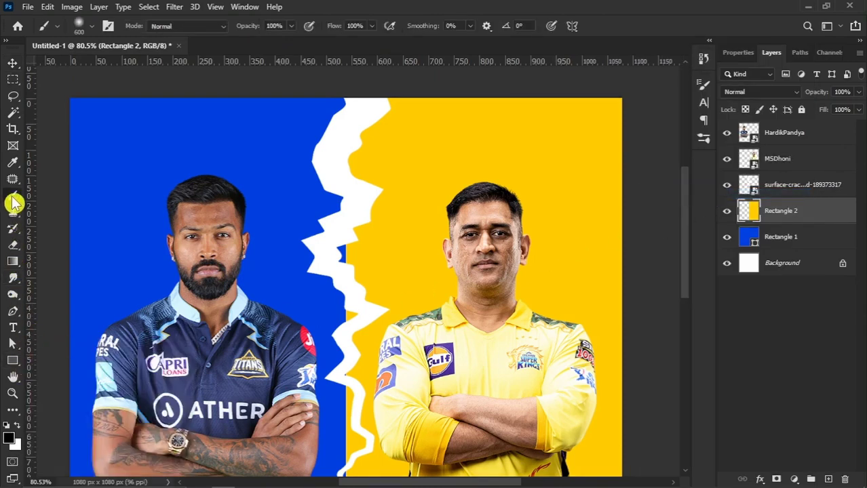
{"action": "right_click", "coordinate": [13, 196]}
{"action": "left_click", "coordinate": [56, 199]}
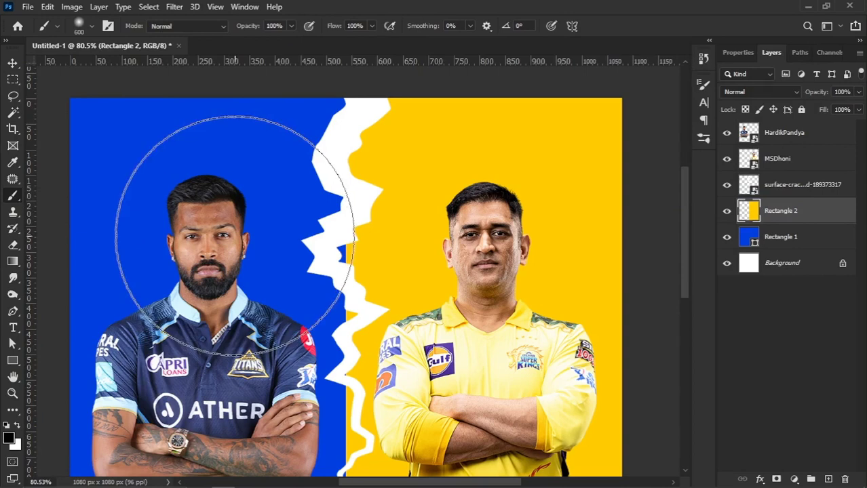
{"action": "key", "text": "bracketleft"}
{"action": "key", "text": "bracketleft"}
{"action": "key", "text": "bracketleft"}
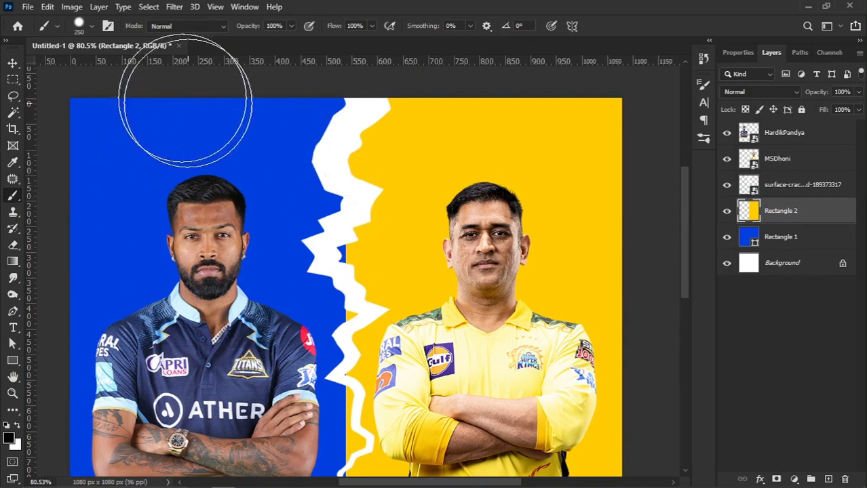
{"action": "left_click", "coordinate": [80, 27]}
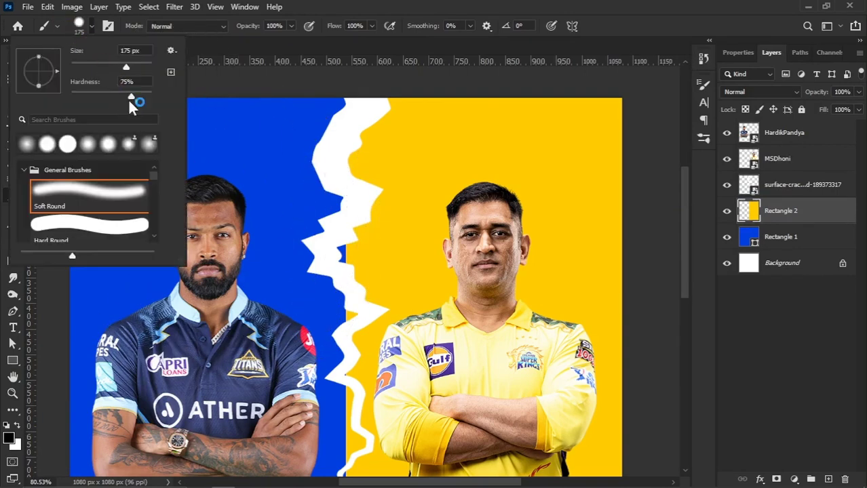
{"action": "left_click_drag", "start_coordinate": [131, 97], "coordinate": [147, 95]}
{"action": "left_click", "coordinate": [236, 145]}
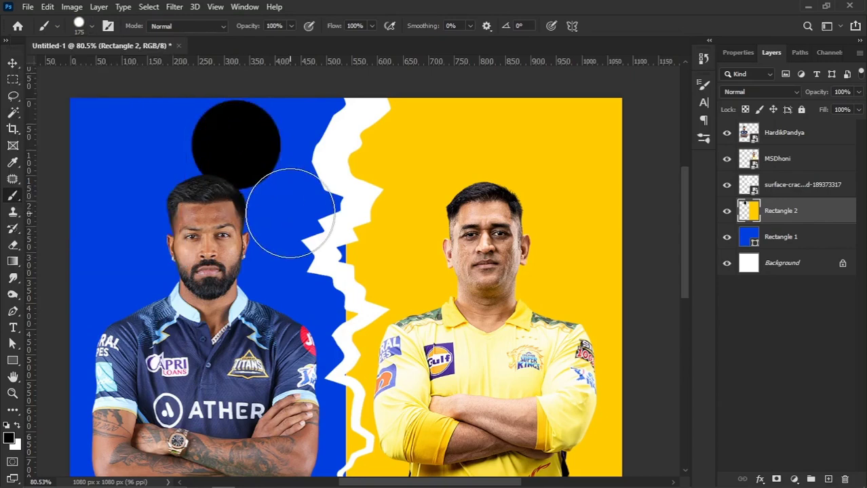
{"action": "key", "text": "ctrl+z"}
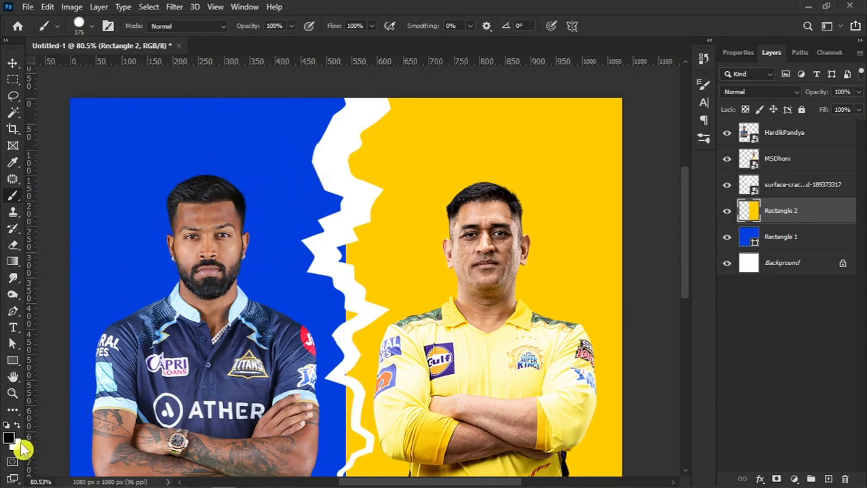
Sample the poster's yellow as the foreground paint colour
{"action": "left_click", "coordinate": [9, 439]}
{"action": "left_click", "coordinate": [552, 151]}
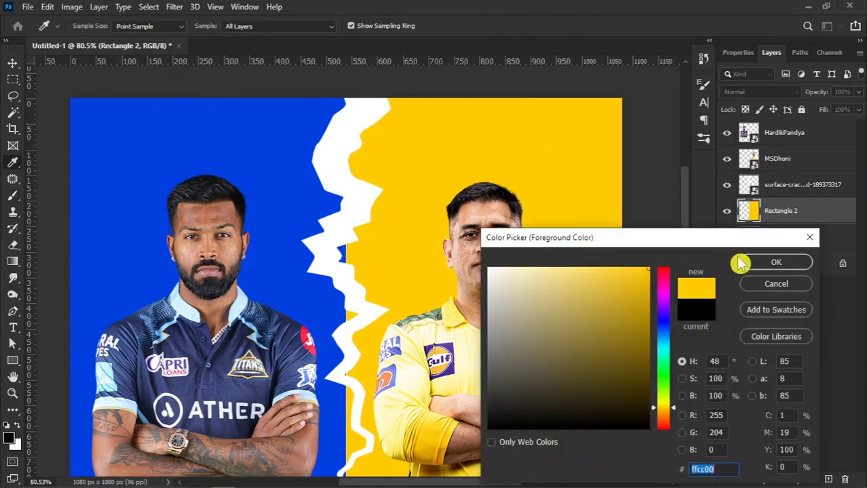
{"action": "left_click", "coordinate": [746, 261]}
{"action": "key", "text": "b"}
Paint yellow over the blue notches along the right side of the lower crack
{"action": "scroll", "coordinate": [376, 236], "scroll_direction": "up", "scroll_amount": 3}
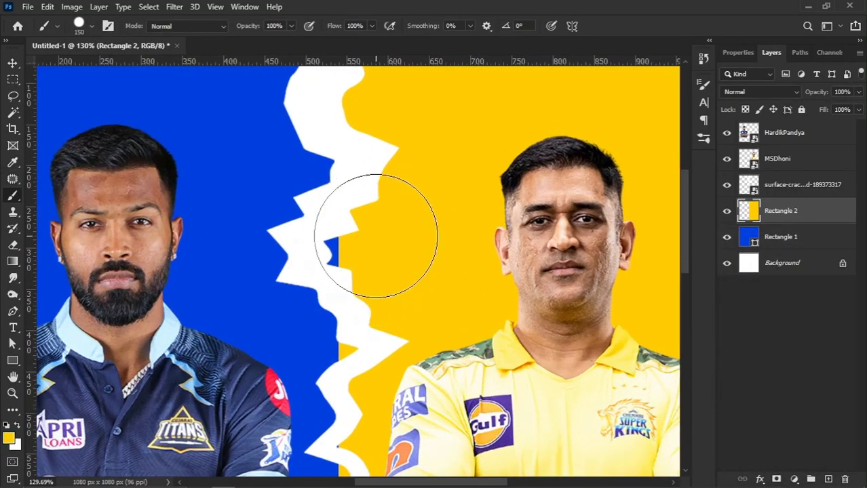
{"action": "key", "text": "bracketleft"}
{"action": "key", "text": "bracketleft"}
{"action": "key", "text": "bracketleft"}
{"action": "key", "text": "bracketleft"}
{"action": "key", "text": "bracketleft"}
{"action": "key", "text": "bracketleft"}
{"action": "scroll", "coordinate": [342, 237], "scroll_direction": "up", "scroll_amount": 2}
{"action": "mouse_move", "coordinate": [343, 234]}
{"action": "left_mouse_down"}
{"action": "mouse_move", "coordinate": [329, 252]}
{"action": "mouse_move", "coordinate": [378, 296]}
{"action": "left_mouse_up"}
{"action": "scroll", "coordinate": [393, 147], "scroll_direction": "down", "scroll_amount": 5}
{"action": "left_click_drag", "start_coordinate": [317, 211], "coordinate": [309, 170]}
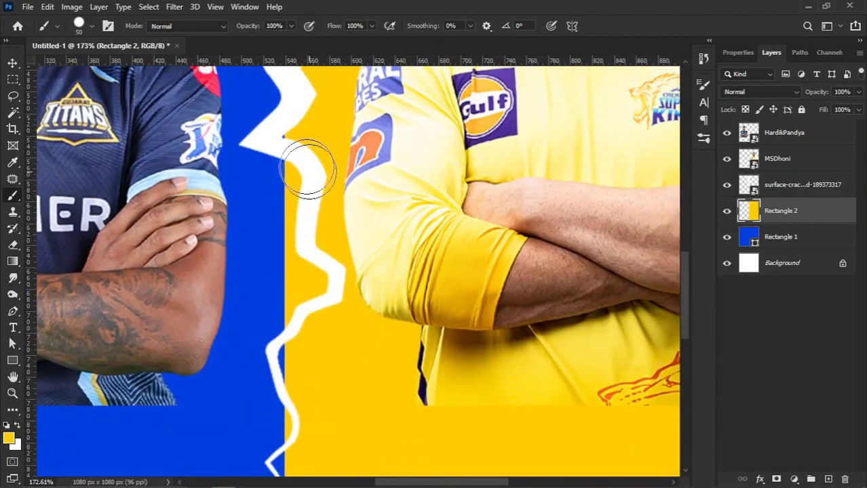
{"action": "left_click_drag", "start_coordinate": [362, 337], "coordinate": [382, 226]}
{"action": "scroll", "coordinate": [333, 252], "scroll_direction": "up", "scroll_amount": 2}
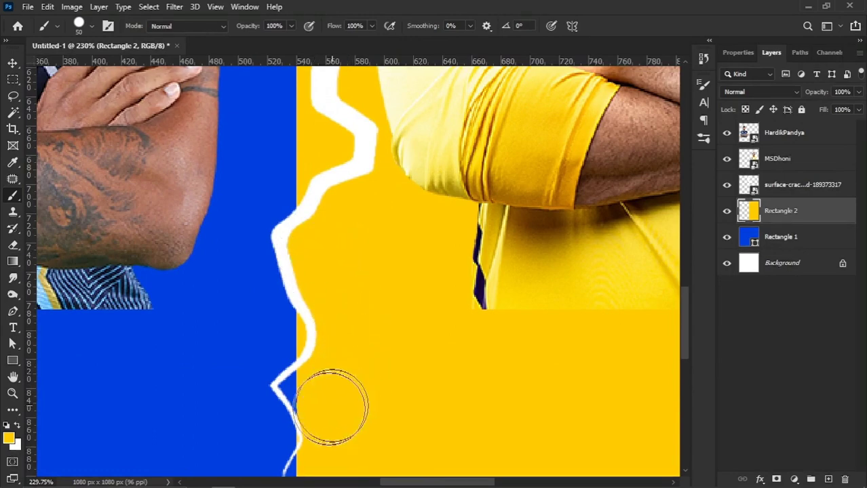
{"action": "left_click_drag", "start_coordinate": [329, 400], "coordinate": [317, 310]}
{"action": "key", "text": "bracketleft"}
{"action": "key", "text": "bracketleft"}
{"action": "key", "text": "bracketleft"}
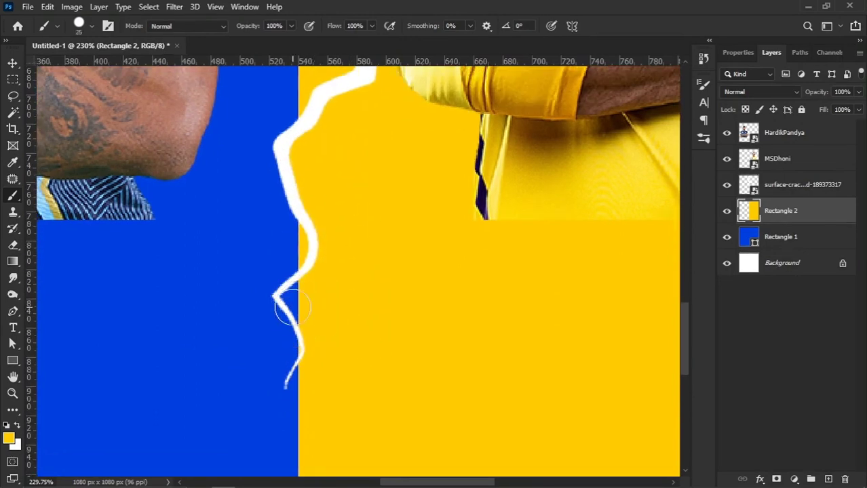
{"action": "scroll", "coordinate": [309, 312], "scroll_direction": "up", "scroll_amount": 3}
{"action": "mouse_move", "coordinate": [307, 265]}
{"action": "left_mouse_down"}
{"action": "mouse_move", "coordinate": [277, 285]}
{"action": "mouse_move", "coordinate": [299, 331]}
{"action": "left_mouse_up"}
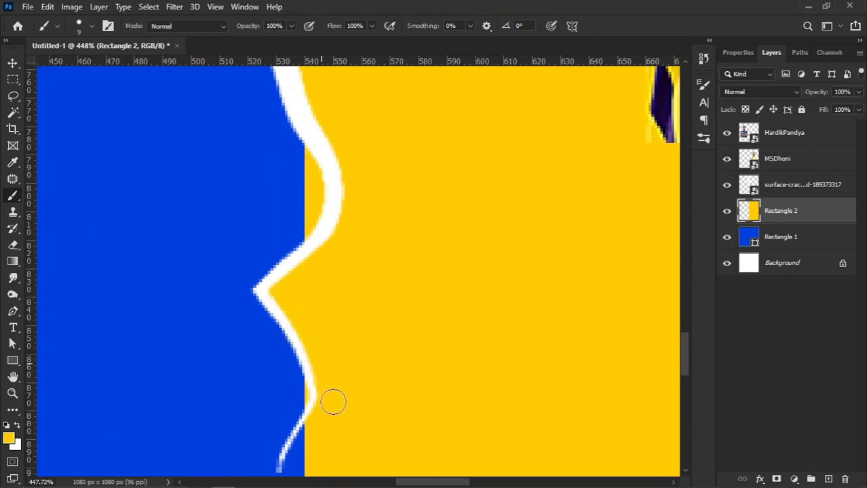
{"action": "scroll", "coordinate": [333, 403], "scroll_direction": "down", "scroll_amount": 1}
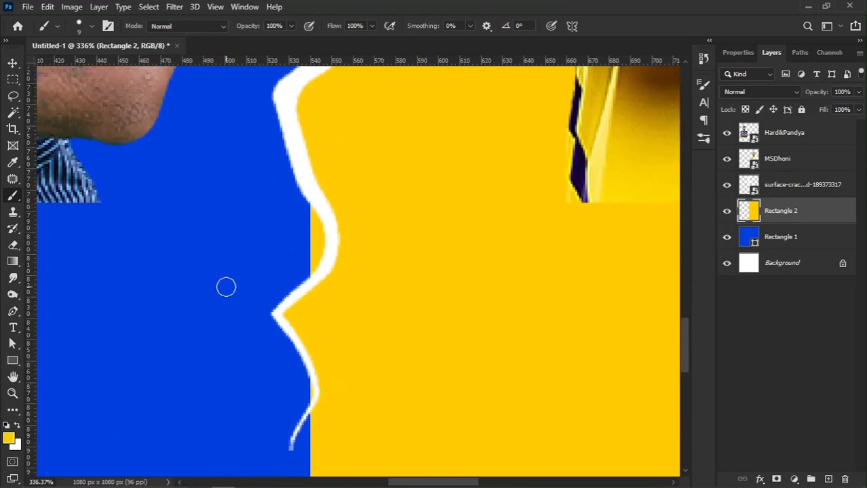
Switch to the Eraser with a fully hard edge and a 21 px size
{"action": "left_click", "coordinate": [17, 249]}
{"action": "left_click", "coordinate": [70, 246]}
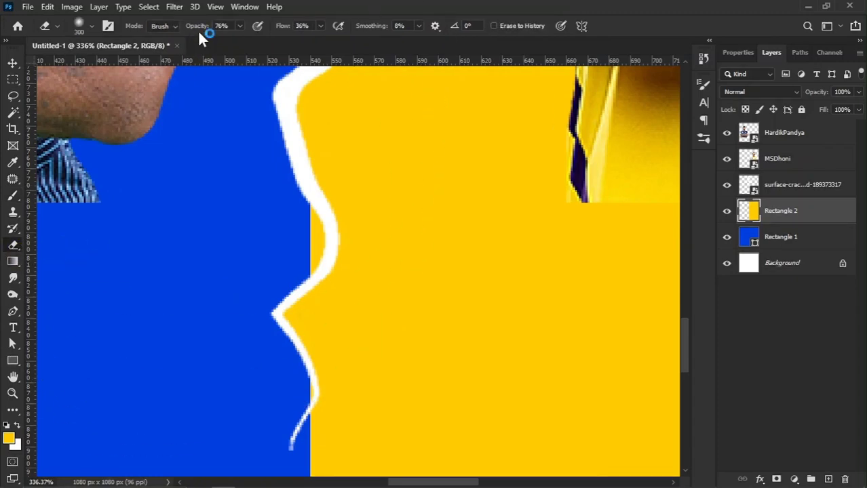
{"action": "left_click", "coordinate": [80, 27]}
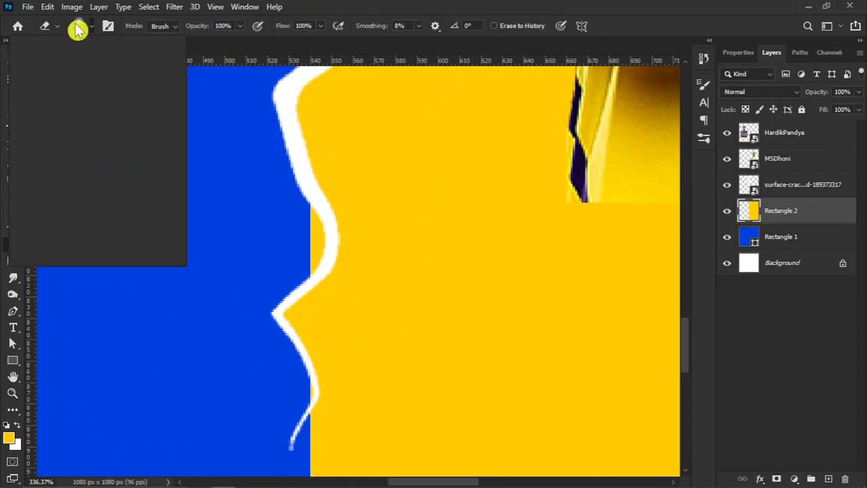
{"action": "left_click_drag", "start_coordinate": [73, 96], "coordinate": [168, 98]}
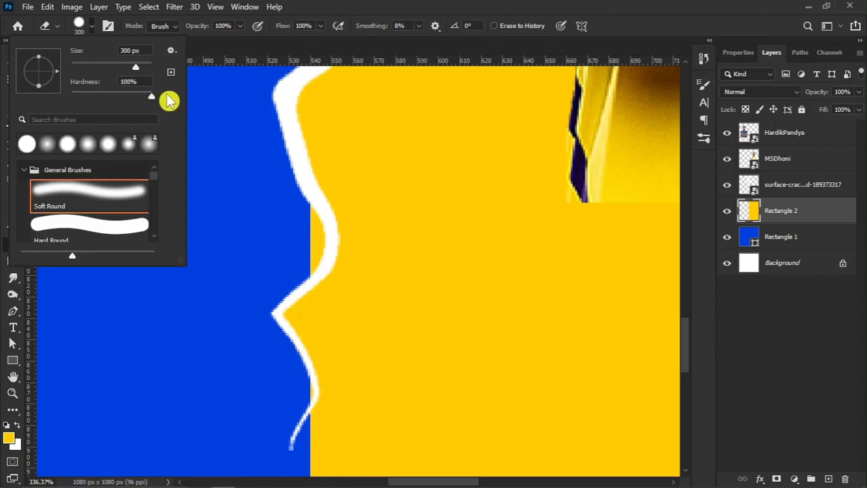
{"action": "left_click", "coordinate": [92, 27]}
{"action": "key", "text": "bracketleft"}
{"action": "key", "text": "bracketleft"}
{"action": "key", "text": "bracketleft"}
{"action": "key", "text": "bracketleft"}
{"action": "key", "text": "bracketleft"}
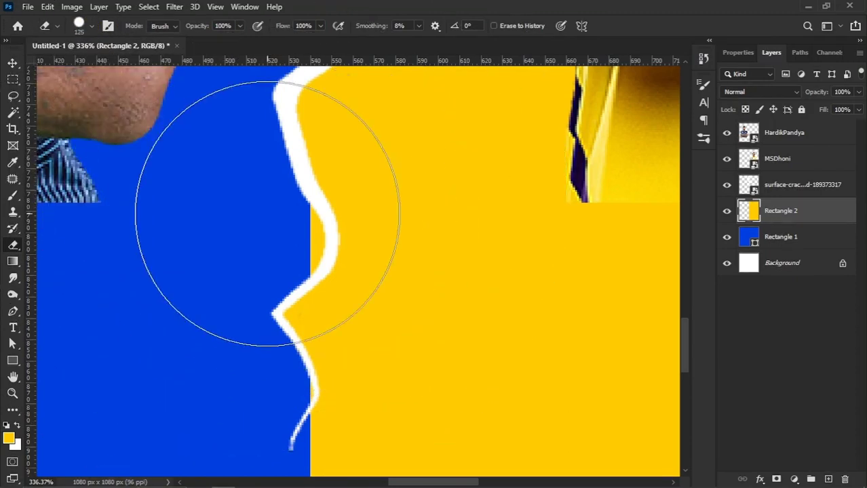
{"action": "key", "text": "bracketleft"}
{"action": "key", "text": "bracketleft"}
{"action": "key", "text": "bracketleft"}
{"action": "key", "text": "bracketleft"}
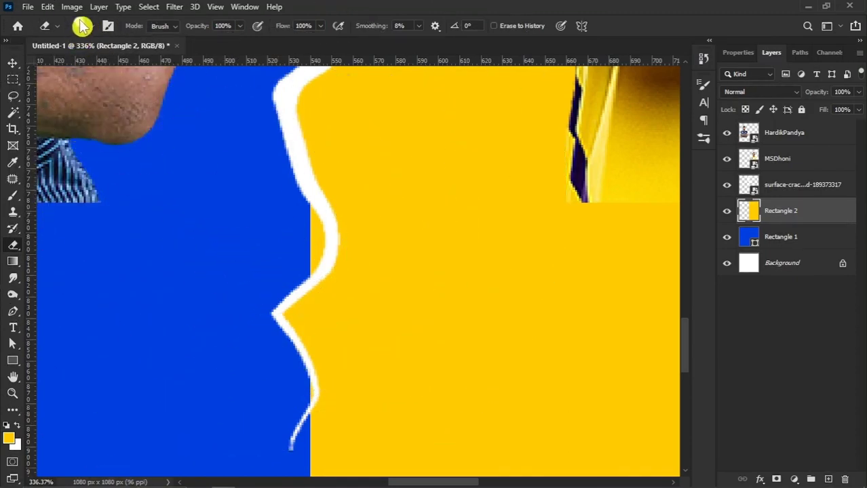
{"action": "left_click", "coordinate": [80, 25]}
{"action": "left_click_drag", "start_coordinate": [112, 72], "coordinate": [94, 73]}
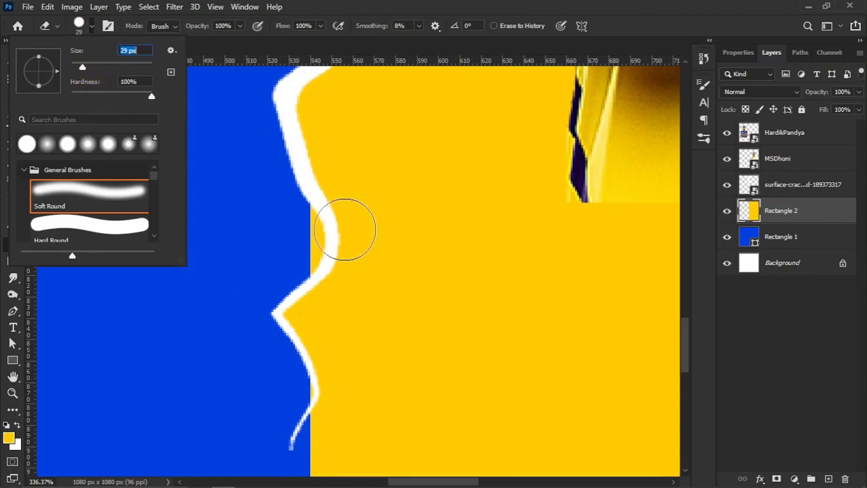
{"action": "left_click_drag", "start_coordinate": [85, 73], "coordinate": [78, 67]}
{"action": "left_click", "coordinate": [80, 26]}
Erase the yellow overhang left of the white crack and at its bottom tip
{"action": "scroll", "coordinate": [309, 246], "scroll_direction": "up", "scroll_amount": 3, "text": "alt"}
{"action": "mouse_move", "coordinate": [297, 205]}
{"action": "left_mouse_down"}
{"action": "mouse_move", "coordinate": [309, 248]}
{"action": "mouse_move", "coordinate": [286, 286]}
{"action": "left_mouse_up"}
{"action": "scroll", "coordinate": [307, 346], "scroll_direction": "down", "scroll_amount": 1}
{"action": "scroll", "coordinate": [308, 346], "scroll_direction": "down", "scroll_amount": 1}
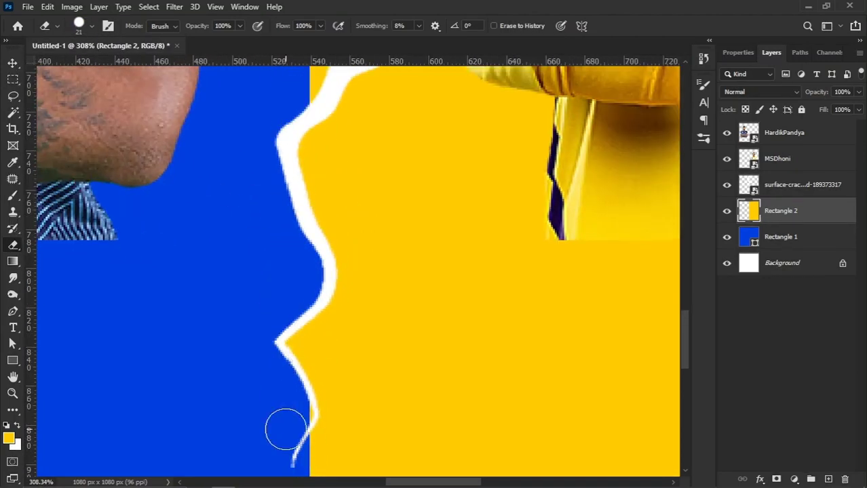
{"action": "scroll", "coordinate": [286, 430], "scroll_direction": "up", "scroll_amount": 1}
{"action": "left_click_drag", "start_coordinate": [286, 430], "coordinate": [300, 403]}
Erase the remaining yellow strip and wedge so blue shows beside the crack
{"action": "scroll", "coordinate": [300, 403], "scroll_direction": "down", "scroll_amount": 2}
{"action": "scroll", "coordinate": [339, 282], "scroll_direction": "up", "scroll_amount": 5}
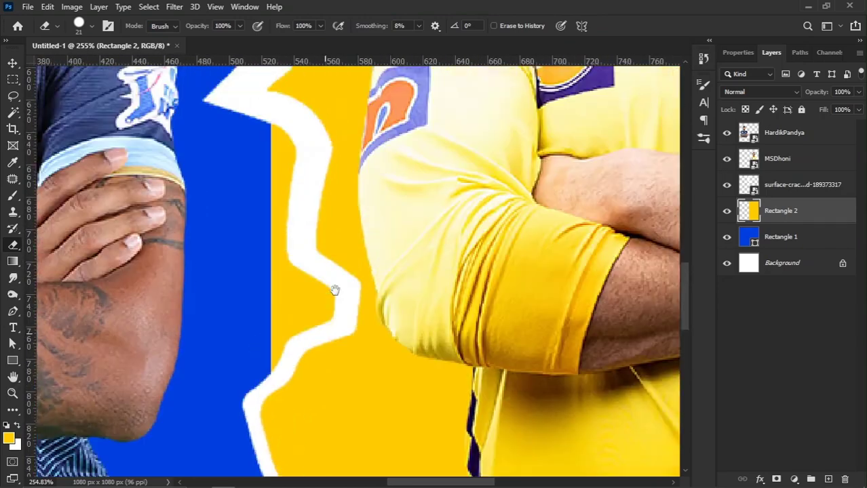
{"action": "scroll", "coordinate": [326, 258], "scroll_direction": "up", "scroll_amount": 1}
{"action": "mouse_move", "coordinate": [268, 156]}
{"action": "left_mouse_down"}
{"action": "mouse_move", "coordinate": [286, 186]}
{"action": "mouse_move", "coordinate": [295, 277]}
{"action": "mouse_move", "coordinate": [284, 207]}
{"action": "mouse_move", "coordinate": [276, 399]}
{"action": "left_mouse_up"}
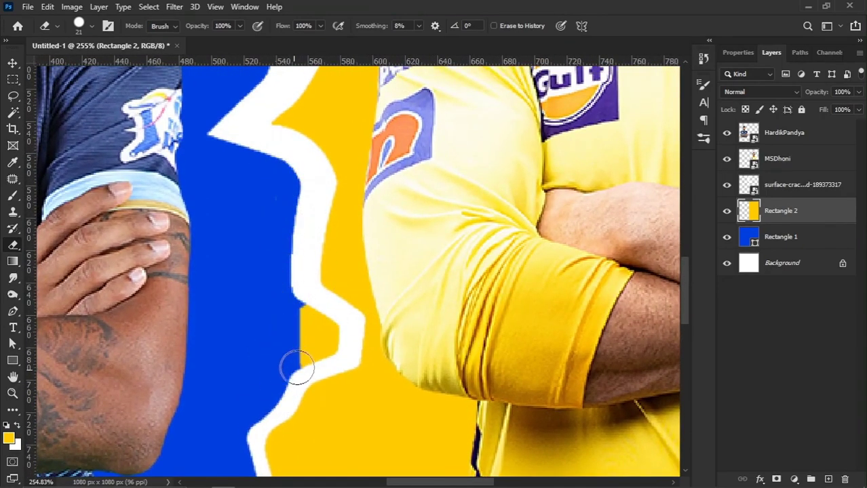
{"action": "mouse_move", "coordinate": [297, 368]}
{"action": "left_mouse_down"}
{"action": "mouse_move", "coordinate": [325, 350]}
{"action": "mouse_move", "coordinate": [296, 311]}
{"action": "mouse_move", "coordinate": [314, 308]}
{"action": "left_mouse_up"}
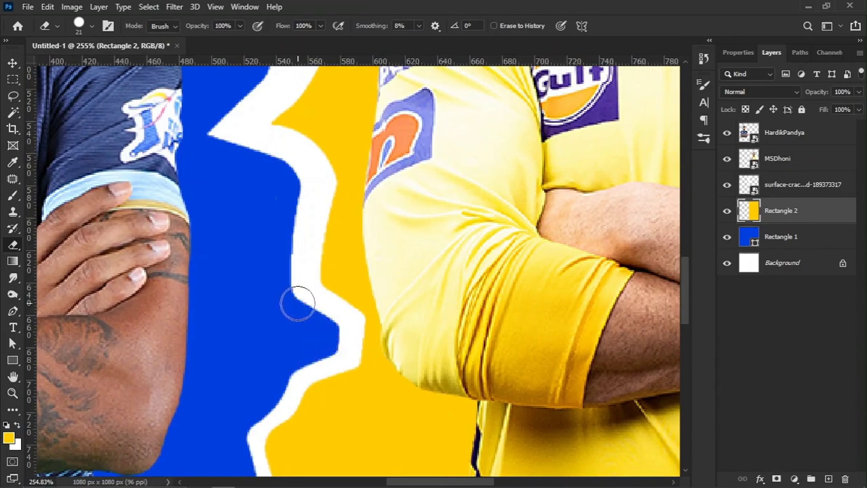
{"action": "scroll", "coordinate": [297, 304], "scroll_direction": "down", "scroll_amount": 3, "text": "alt"}
{"action": "scroll", "coordinate": [296, 304], "scroll_direction": "up", "scroll_amount": 3}
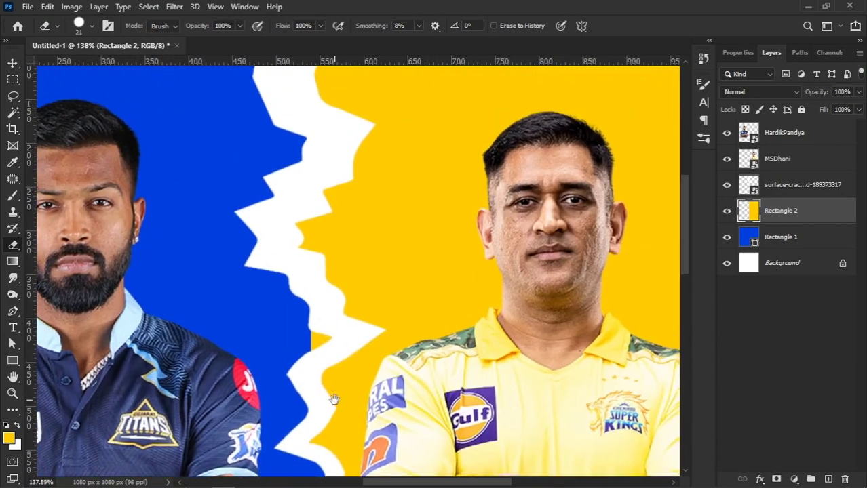
{"action": "scroll", "coordinate": [333, 401], "scroll_direction": "up", "scroll_amount": 2, "text": "alt"}
{"action": "scroll", "coordinate": [291, 401], "scroll_direction": "up", "scroll_amount": 3}
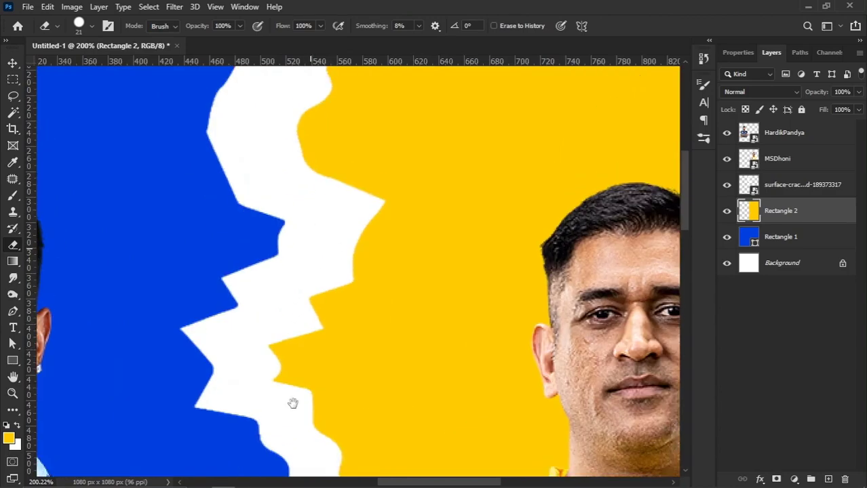
{"action": "scroll", "coordinate": [312, 251], "scroll_direction": "up", "scroll_amount": 5}
{"action": "scroll", "coordinate": [309, 200], "scroll_direction": "down", "scroll_amount": 2}
{"action": "scroll", "coordinate": [319, 163], "scroll_direction": "down", "scroll_amount": 3, "text": "alt"}
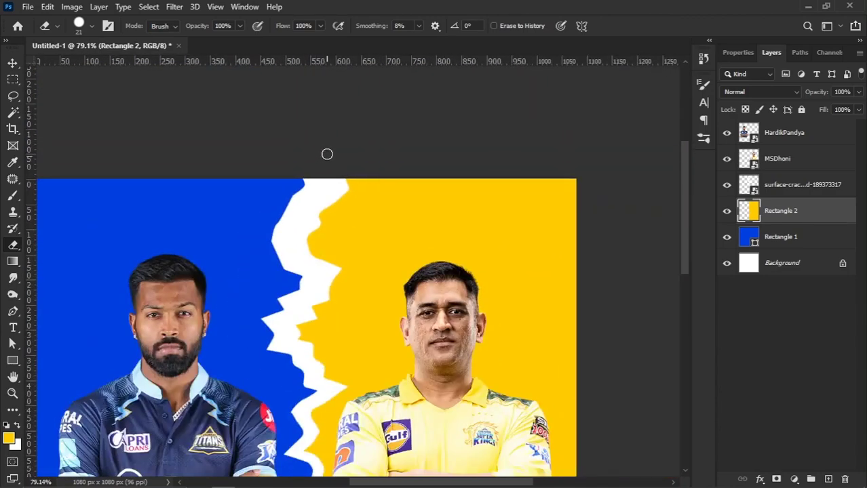
{"action": "scroll", "coordinate": [327, 154], "scroll_direction": "down", "scroll_amount": 2, "text": "alt"}
{"action": "scroll", "coordinate": [407, 148], "scroll_direction": "down", "scroll_amount": 1, "text": "alt"}
{"action": "scroll", "coordinate": [413, 146], "scroll_direction": "up", "scroll_amount": 1, "text": "alt"}
Drag the stadium image from the poster images folder onto the canvas
{"action": "key", "text": "v"}
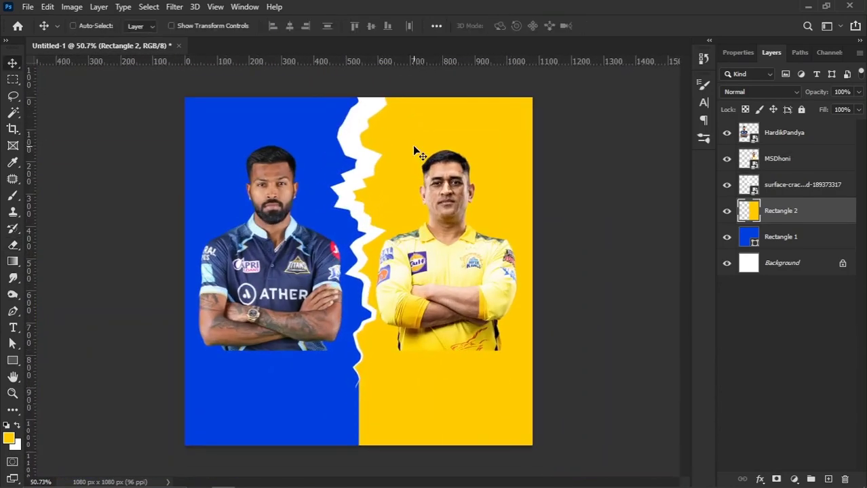
{"action": "scroll", "coordinate": [412, 145], "scroll_direction": "up", "scroll_amount": 1, "text": "alt"}
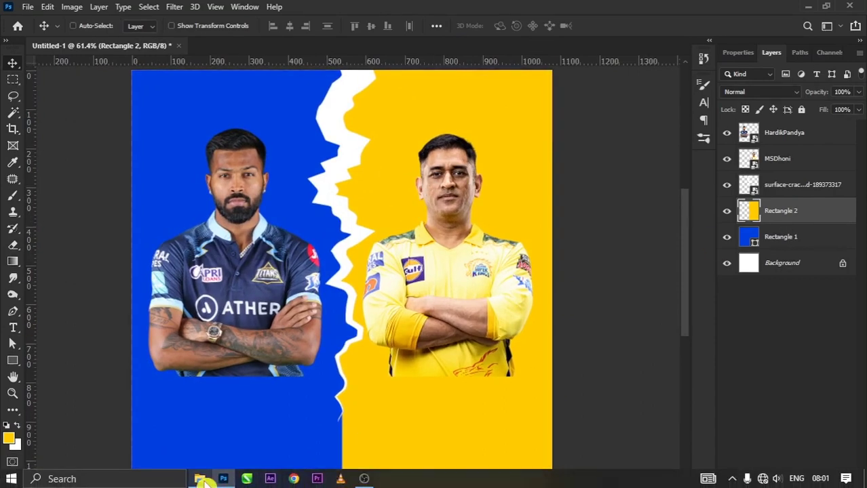
{"action": "left_click", "coordinate": [200, 478]}
{"action": "left_click_drag", "start_coordinate": [750, 108], "coordinate": [622, 281]}
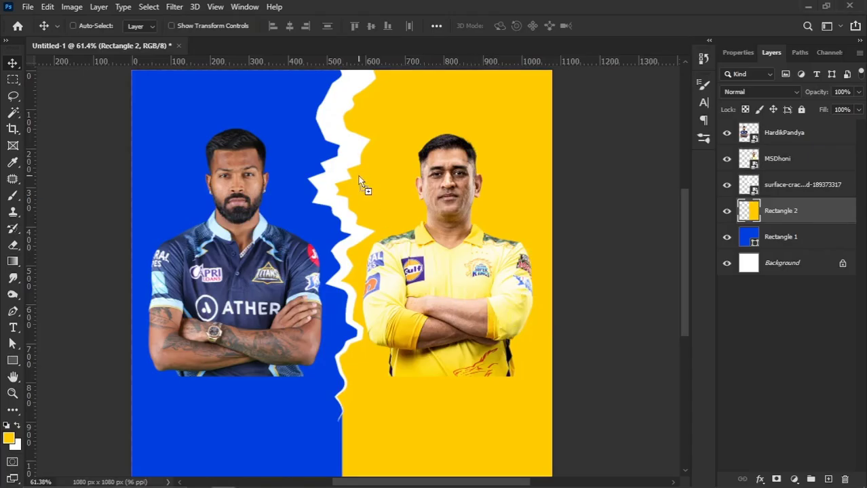
{"action": "left_click_drag", "start_coordinate": [360, 181], "coordinate": [361, 197]}
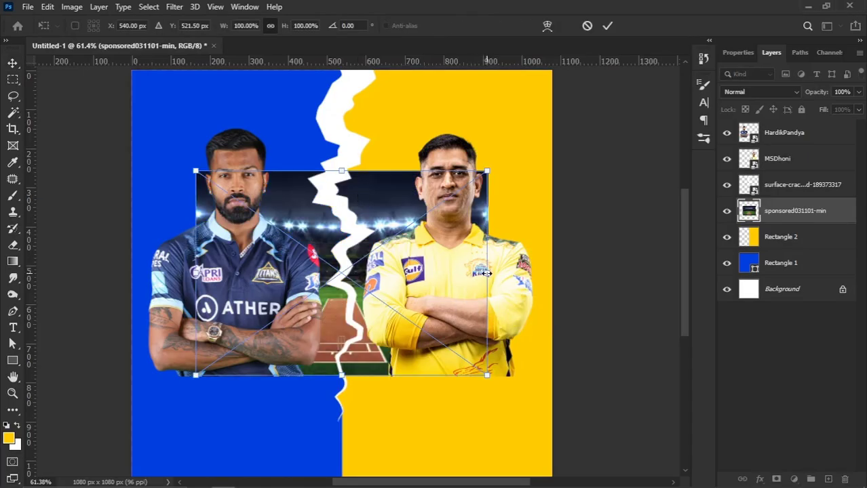
Enlarge the stadium photo up to the poster top and commit the size
{"action": "left_click_drag", "start_coordinate": [486, 273], "coordinate": [584, 259]}
{"action": "scroll", "coordinate": [376, 317], "scroll_direction": "down", "scroll_amount": 1, "text": "alt"}
{"action": "left_click_drag", "start_coordinate": [357, 126], "coordinate": [357, 98]}
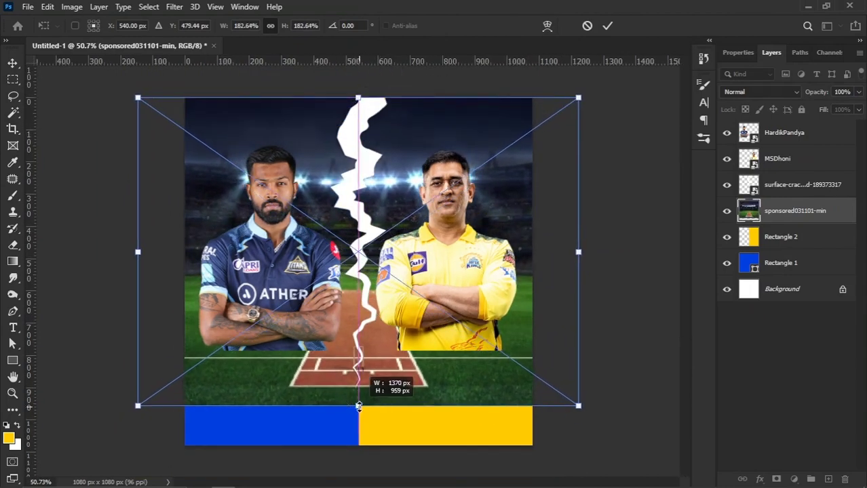
{"action": "key", "text": "Return"}
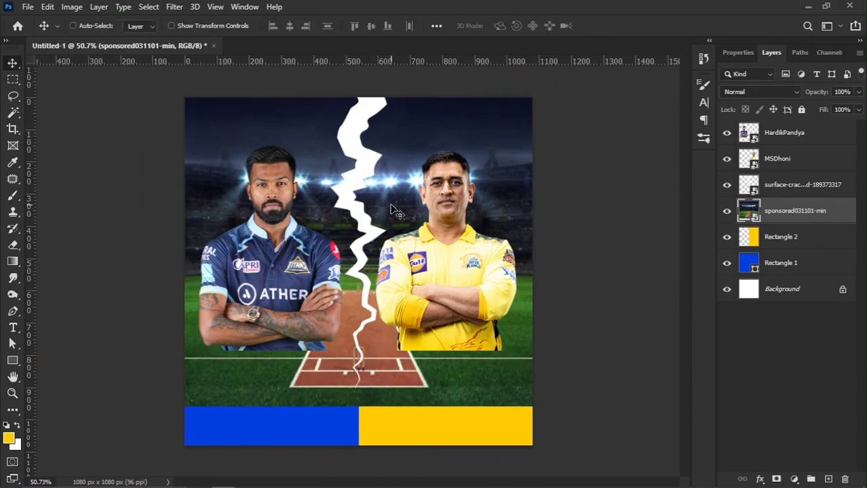
{"action": "scroll", "coordinate": [391, 205], "scroll_direction": "up", "scroll_amount": 1, "text": "alt"}
Apply a Black & White adjustment to the stadium photo
{"action": "left_click", "coordinate": [72, 7]}
{"action": "mouse_move", "coordinate": [91, 40]}
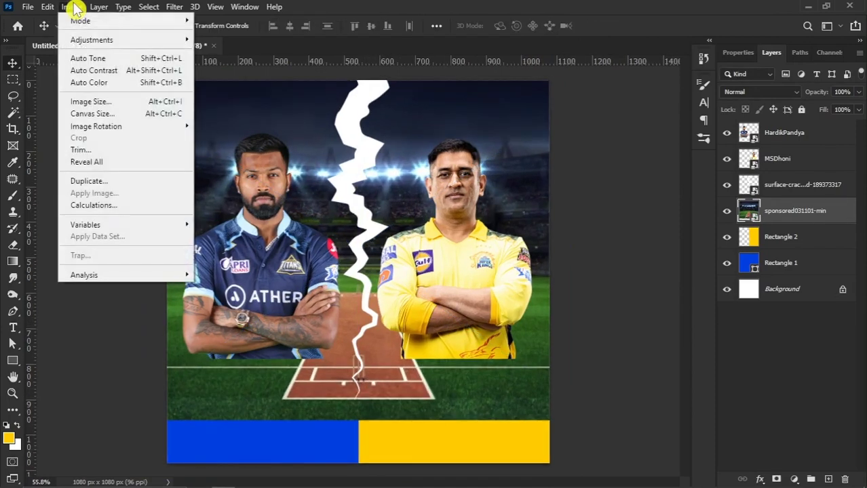
{"action": "left_click", "coordinate": [228, 130]}
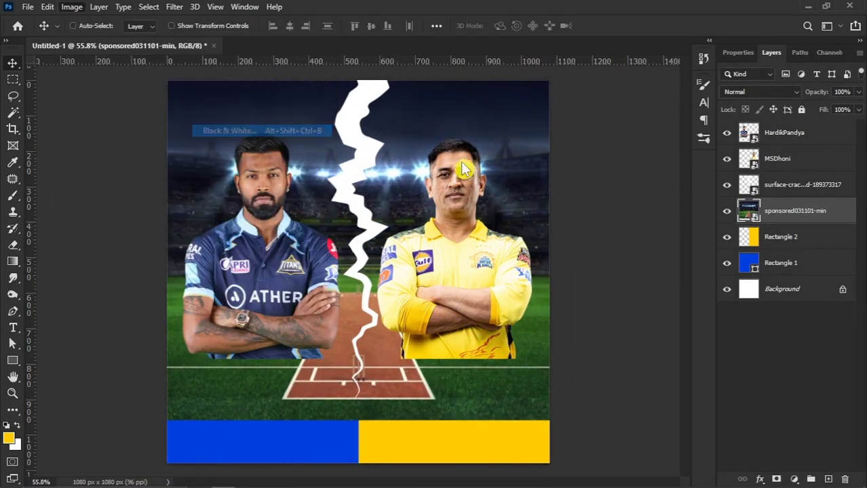
{"action": "left_click", "coordinate": [522, 66]}
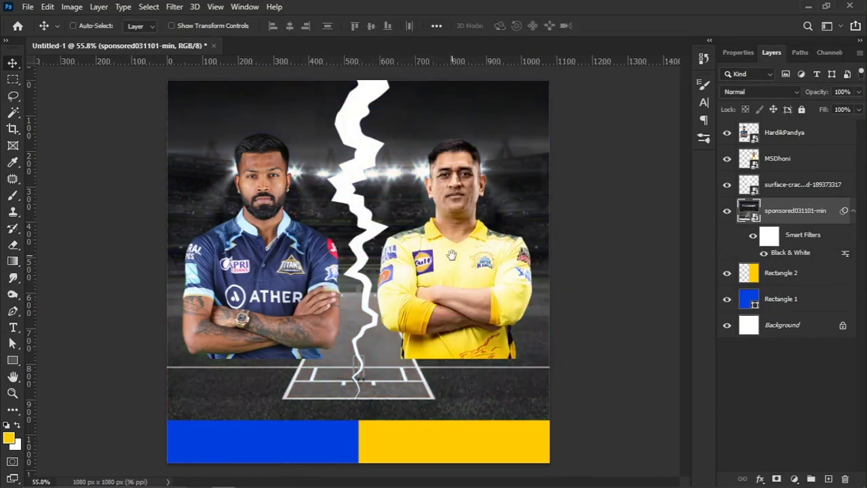
Set the stadium layer's blend mode to Hard Light
{"action": "left_click", "coordinate": [753, 92]}
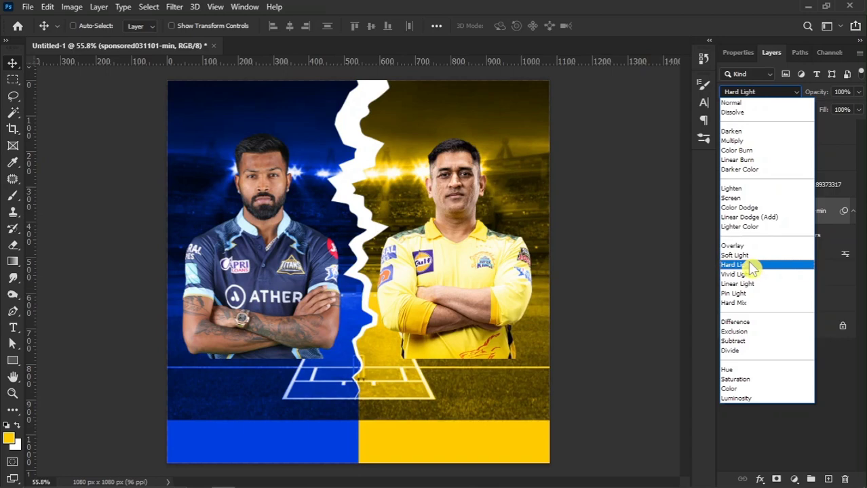
{"action": "left_click", "coordinate": [749, 264]}
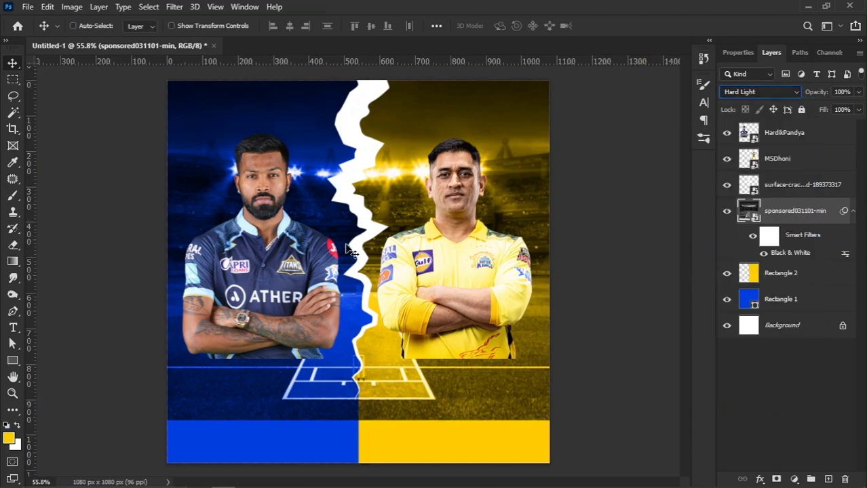
{"action": "scroll", "coordinate": [400, 255], "scroll_direction": "down", "scroll_amount": 1}
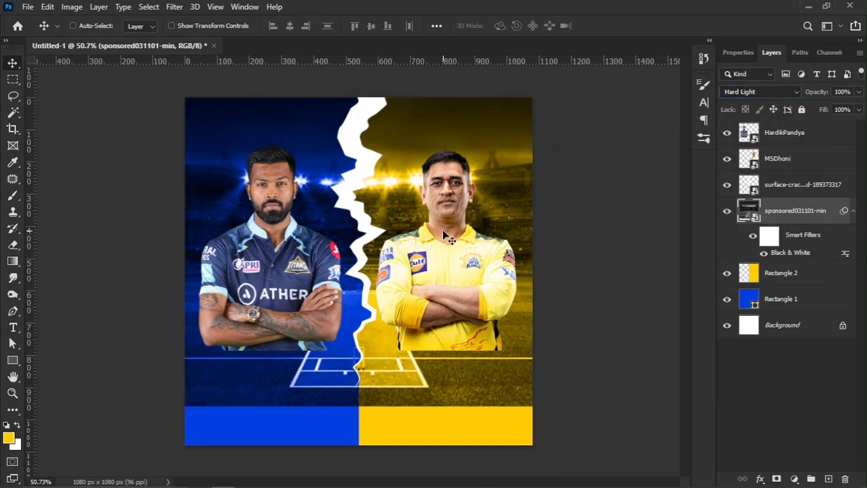
{"action": "scroll", "coordinate": [443, 233], "scroll_direction": "up", "scroll_amount": 1}
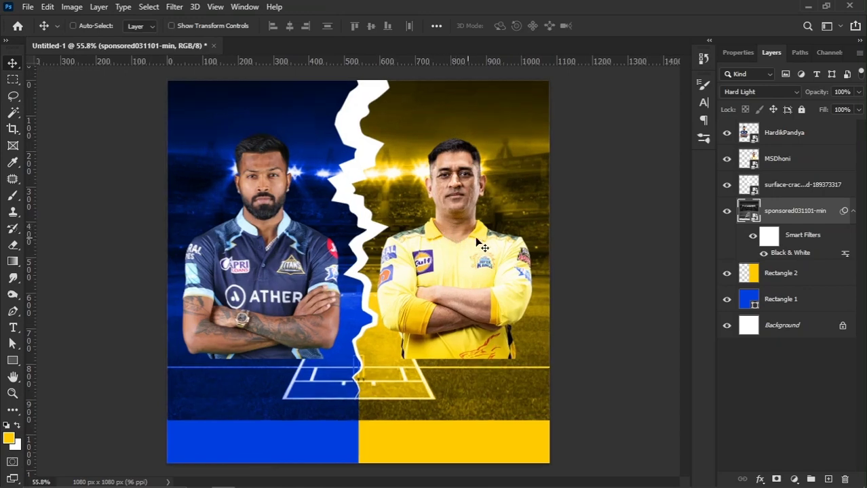
Add a layer mask and set a 448 px, 0%-hardness eraser at low opacity and 32% flow
{"action": "left_click", "coordinate": [777, 480]}
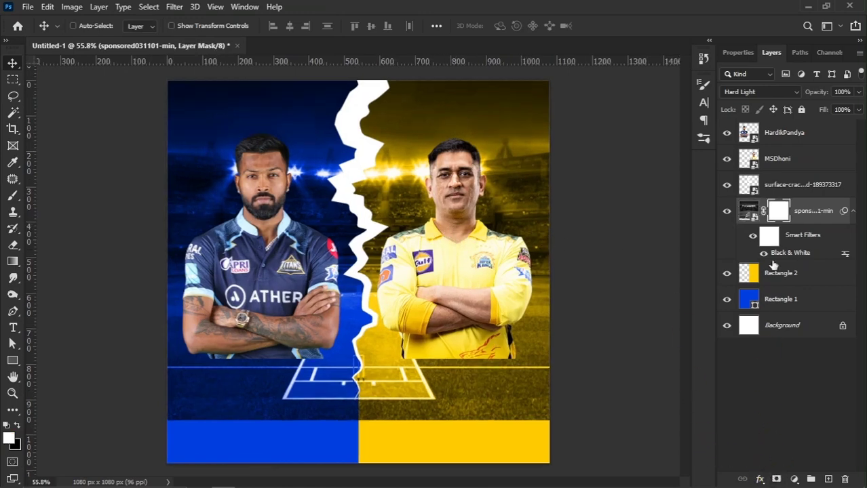
{"action": "left_click", "coordinate": [13, 246]}
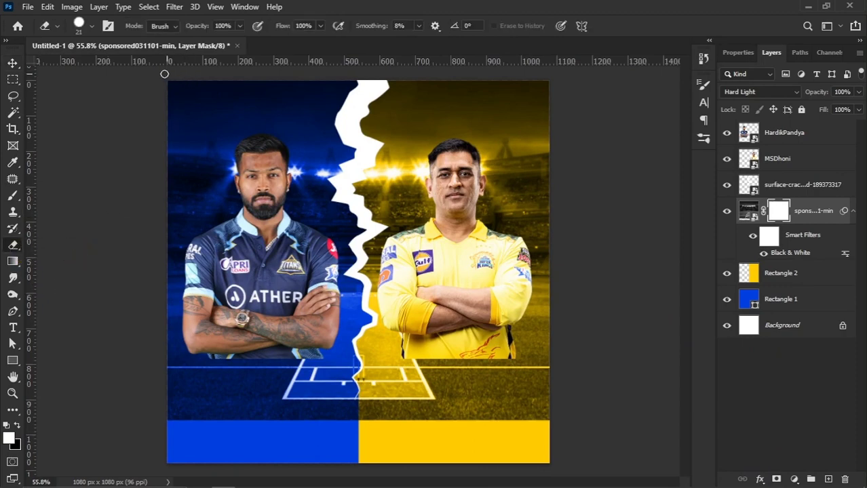
{"action": "left_click", "coordinate": [77, 27]}
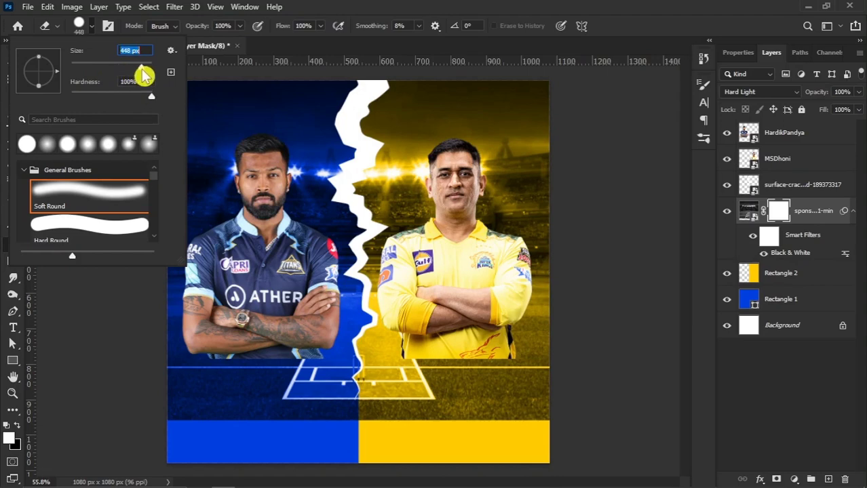
{"action": "left_click", "coordinate": [142, 67]}
{"action": "left_click_drag", "start_coordinate": [114, 98], "coordinate": [41, 103]}
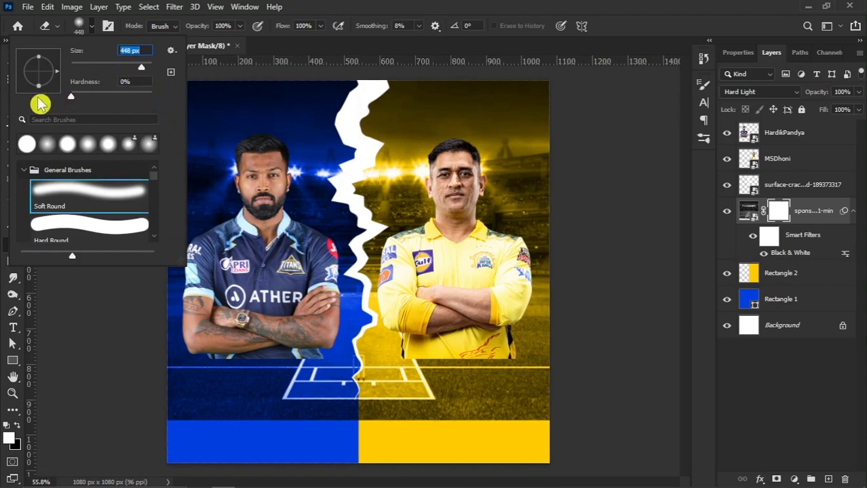
{"action": "left_click_drag", "start_coordinate": [197, 28], "coordinate": [175, 28]}
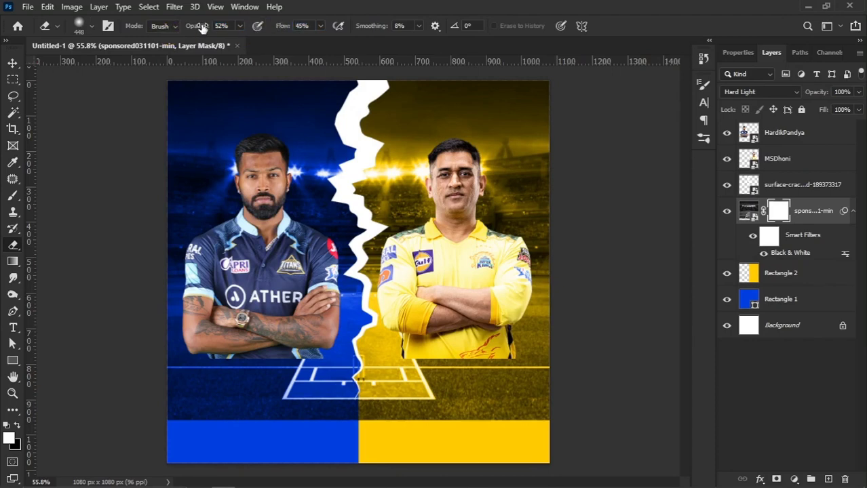
{"action": "left_click_drag", "start_coordinate": [271, 30], "coordinate": [269, 31]}
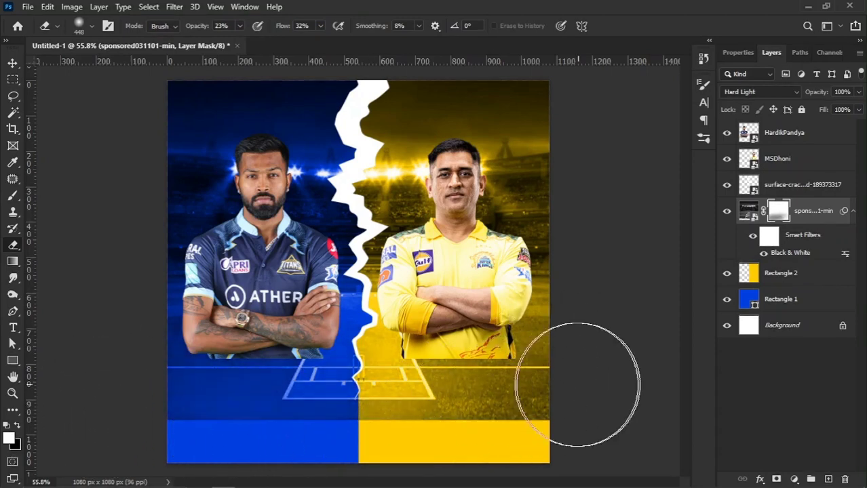
Work the mask with the soft brush at up to 700 px, 35% opacity and 36% flow
{"action": "key", "text": "bracketleft"}
{"action": "key", "text": "bracketleft"}
{"action": "key", "text": "bracketleft"}
{"action": "scroll", "coordinate": [407, 231], "scroll_direction": "down", "scroll_amount": 1}
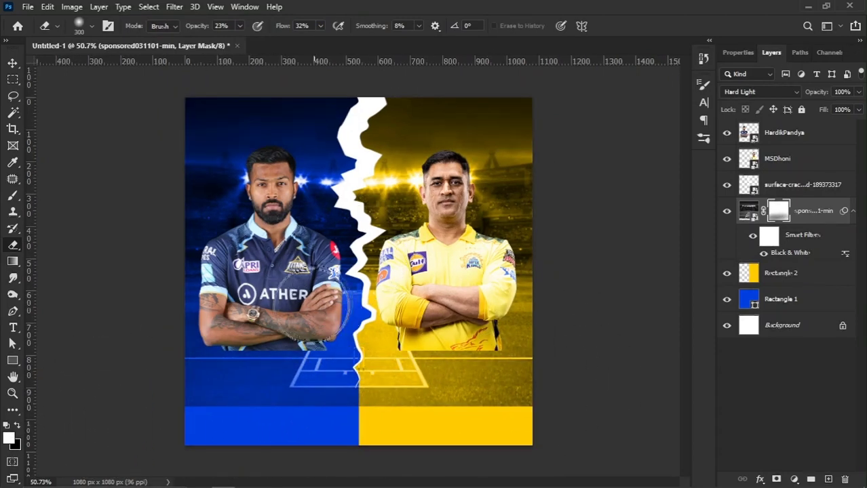
{"action": "scroll", "coordinate": [357, 270], "scroll_direction": "down", "scroll_amount": 3}
{"action": "key", "text": "bracketright"}
{"action": "key", "text": "bracketright"}
{"action": "key", "text": "bracketright"}
{"action": "key", "text": "bracketright"}
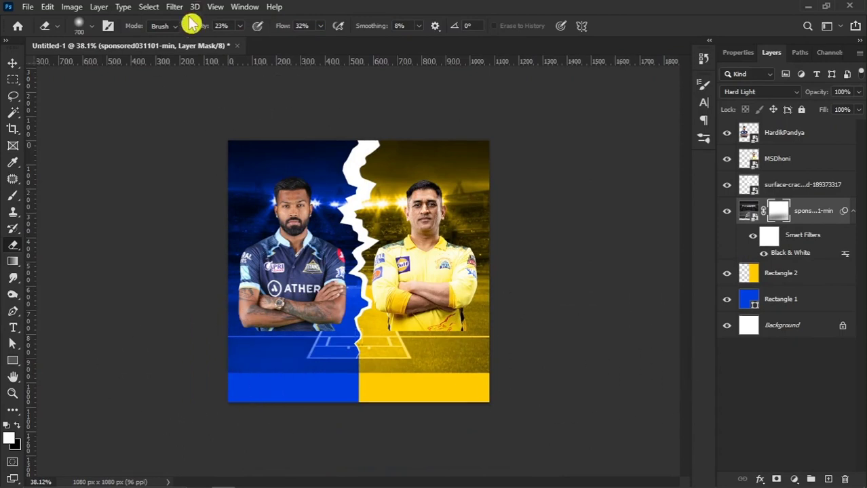
{"action": "left_click_drag", "start_coordinate": [201, 28], "coordinate": [204, 27]}
{"action": "left_click_drag", "start_coordinate": [277, 28], "coordinate": [282, 28]}
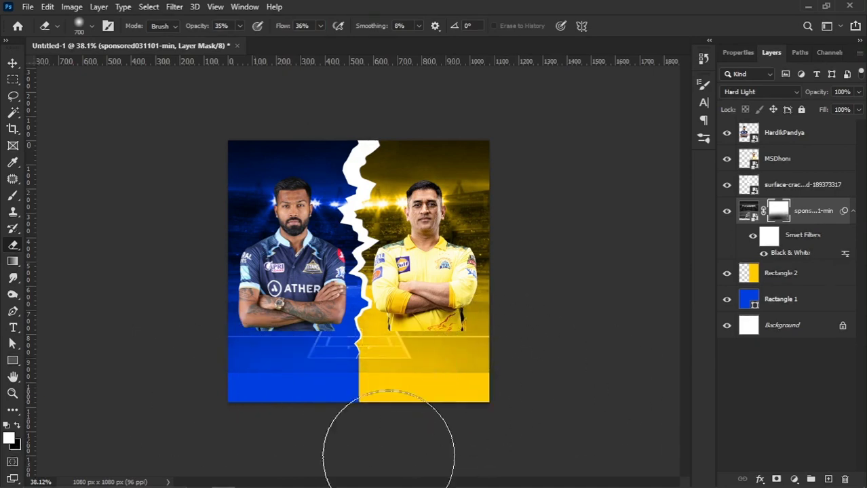
{"action": "scroll", "coordinate": [387, 416], "scroll_direction": "up", "scroll_amount": 1}
{"action": "key", "text": "bracketleft"}
{"action": "key", "text": "bracketleft"}
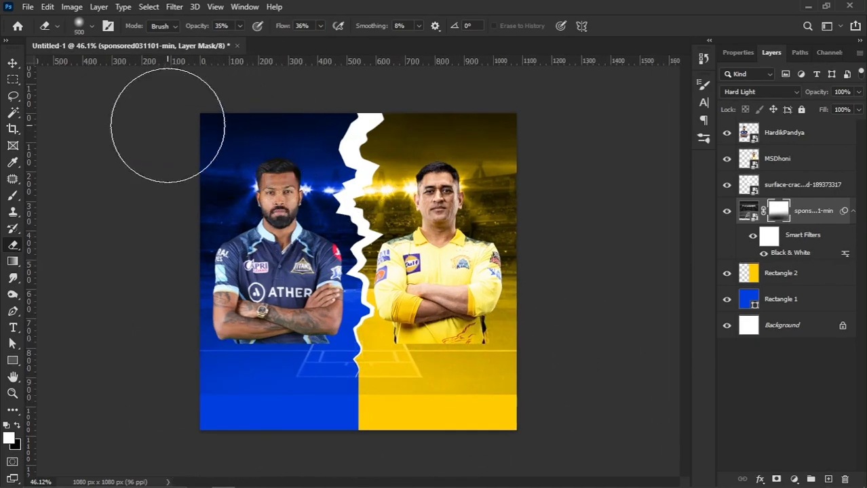
{"action": "key", "text": "bracketleft"}
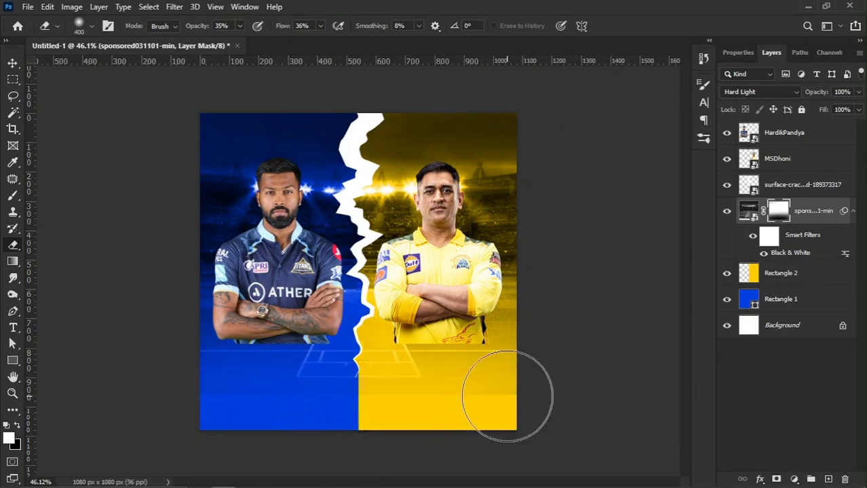
{"action": "key", "text": "bracketright"}
{"action": "key", "text": "bracketright"}
{"action": "key", "text": "bracketright"}
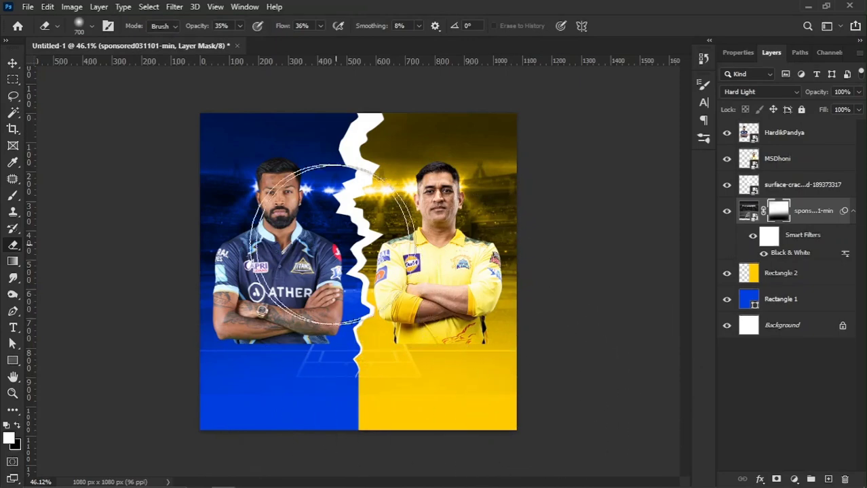
{"action": "key", "text": "v"}
{"action": "scroll", "coordinate": [345, 209], "scroll_direction": "up", "scroll_amount": 1}
{"action": "scroll", "coordinate": [345, 209], "scroll_direction": "up", "scroll_amount": 1}
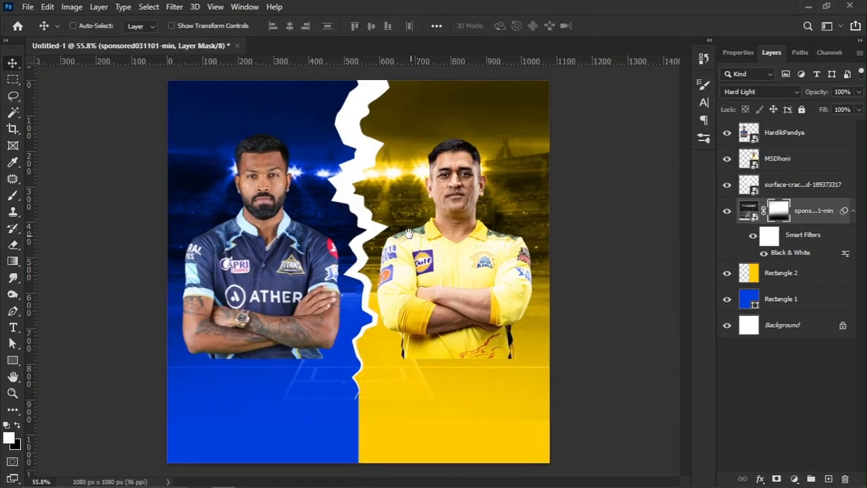
Apply a Gaussian Blur to the stadium's mask, then select the photo thumbnail
{"action": "left_click", "coordinate": [173, 6]}
{"action": "mouse_move", "coordinate": [182, 170]}
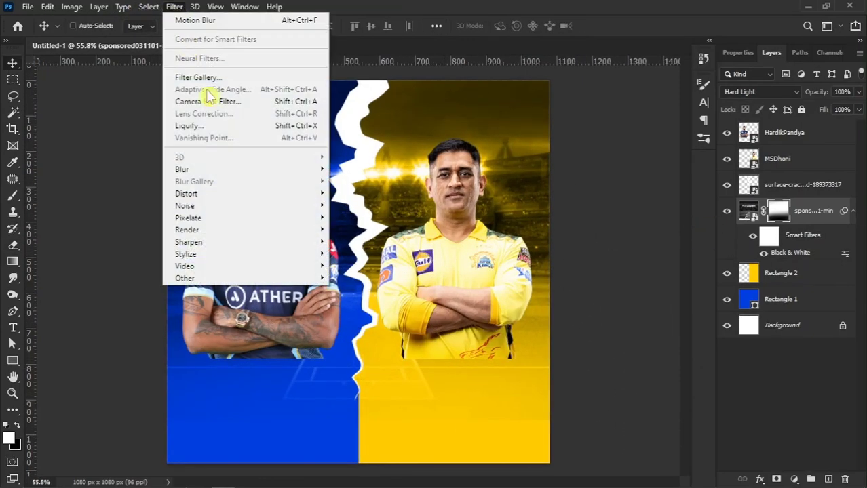
{"action": "left_click", "coordinate": [374, 218]}
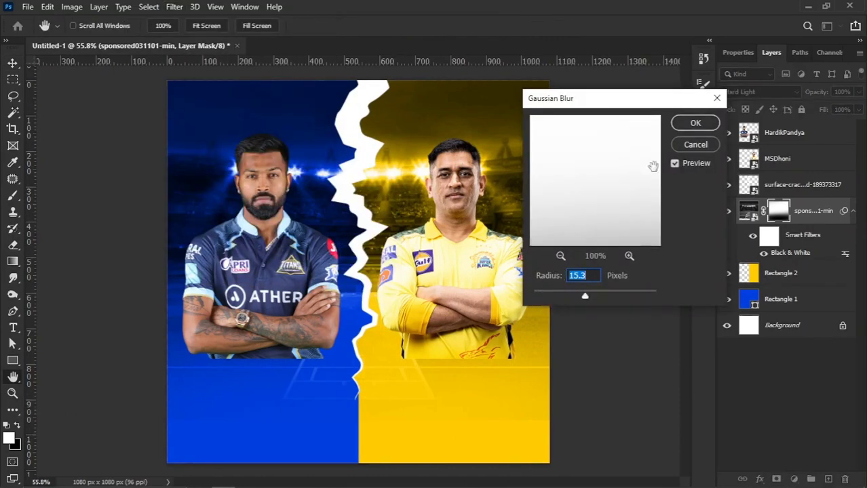
{"action": "left_click", "coordinate": [695, 122]}
{"action": "left_click", "coordinate": [744, 214]}
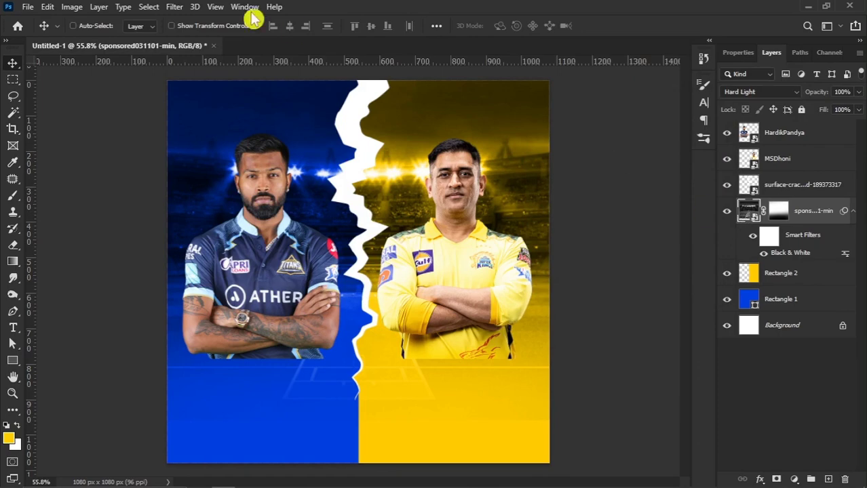
Soften the stadium photo with a 1.9 px Gaussian Blur and show the cricket folder
{"action": "left_click", "coordinate": [174, 6]}
{"action": "mouse_move", "coordinate": [182, 169]}
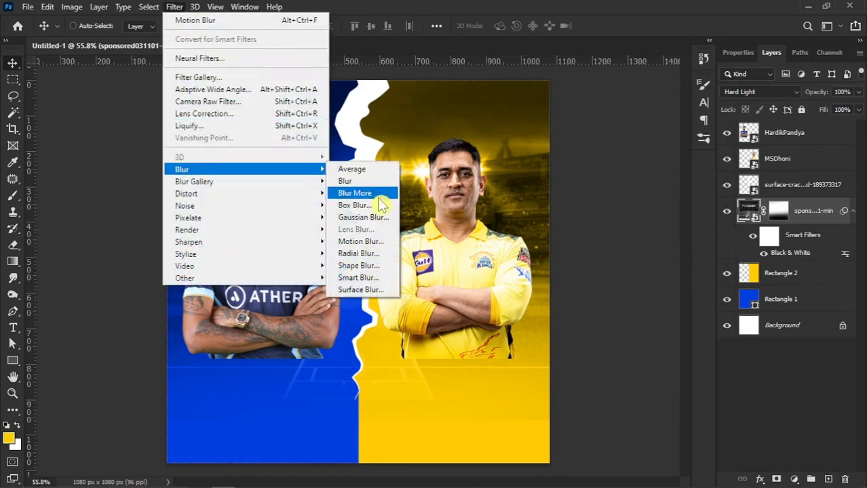
{"action": "left_click", "coordinate": [363, 217]}
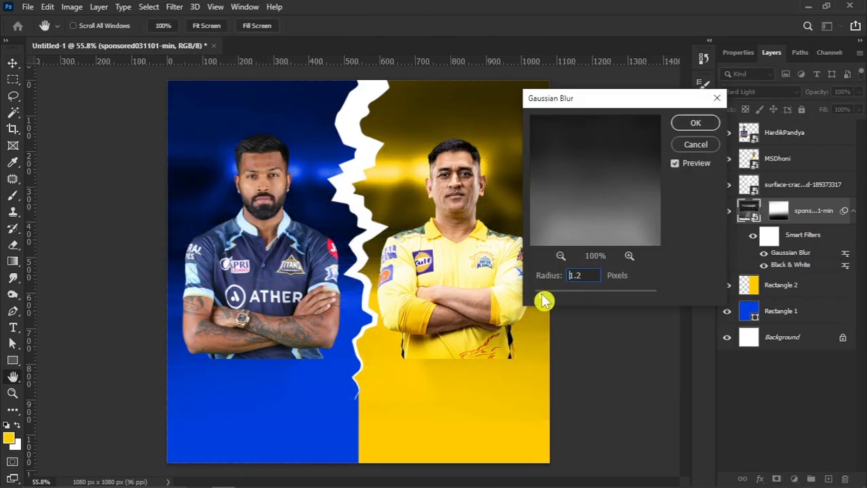
{"action": "left_click_drag", "start_coordinate": [541, 293], "coordinate": [544, 300]}
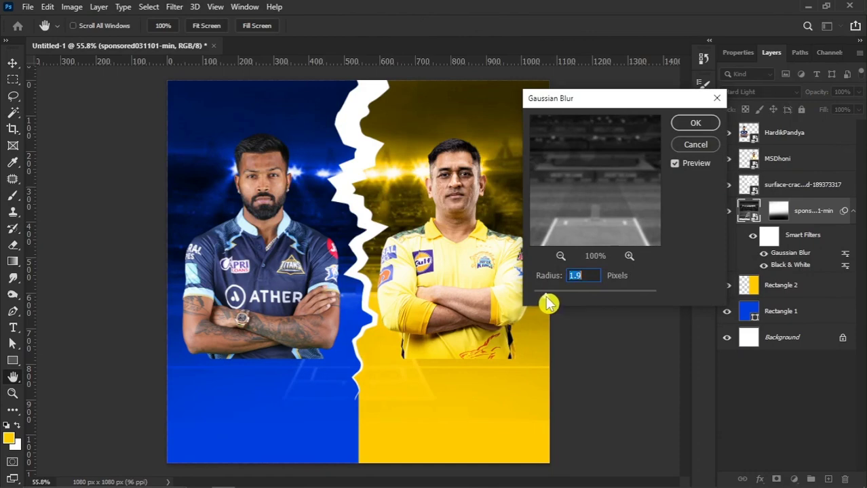
{"action": "left_click", "coordinate": [706, 126]}
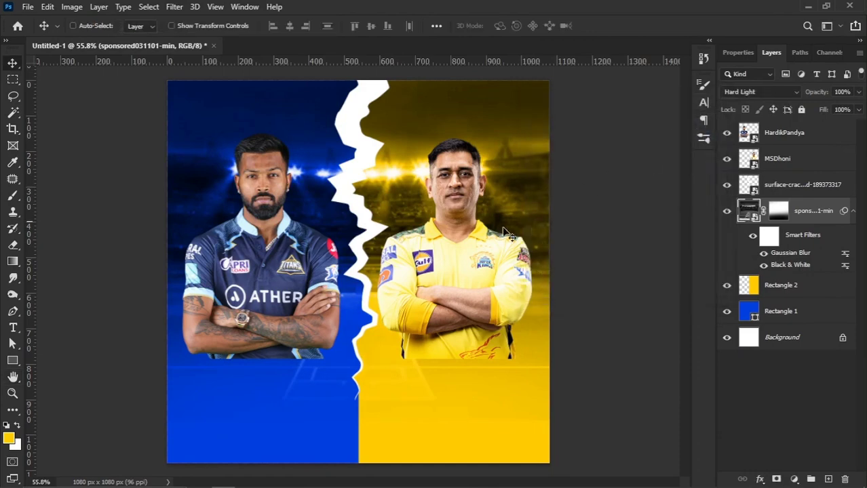
{"action": "scroll", "coordinate": [386, 248], "scroll_direction": "down", "scroll_amount": 1}
{"action": "scroll", "coordinate": [378, 290], "scroll_direction": "up", "scroll_amount": 1}
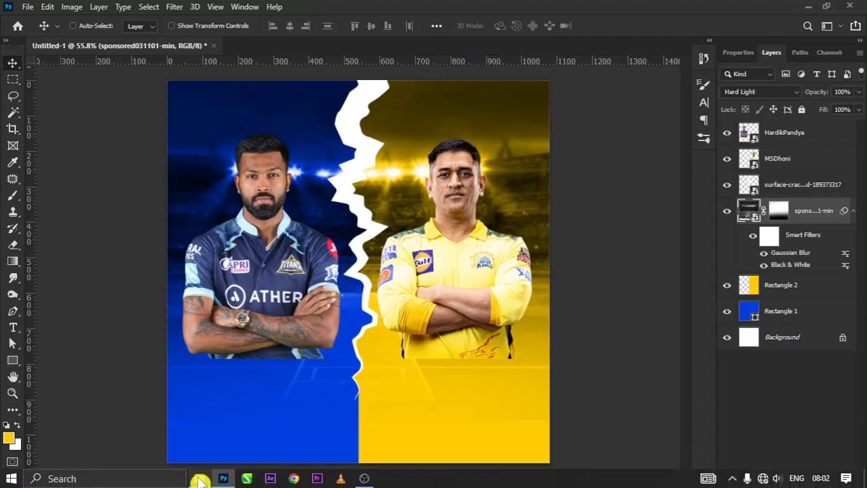
{"action": "left_click", "coordinate": [199, 479]}
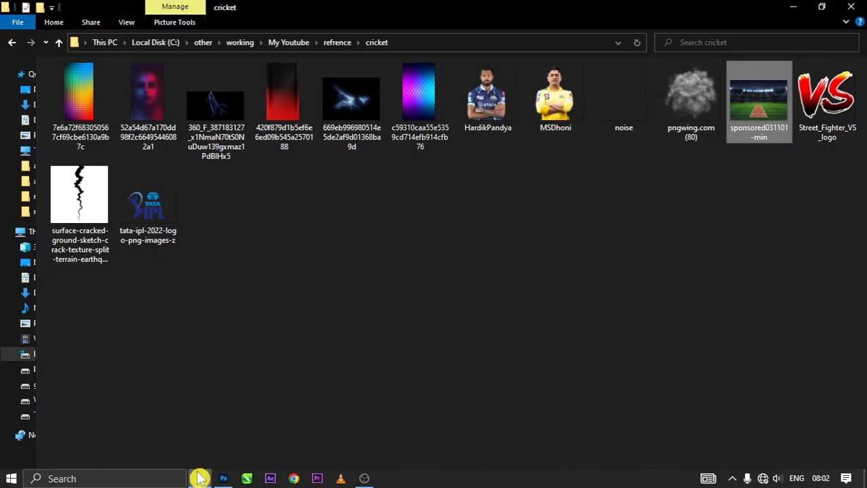
{"action": "left_click", "coordinate": [297, 279]}
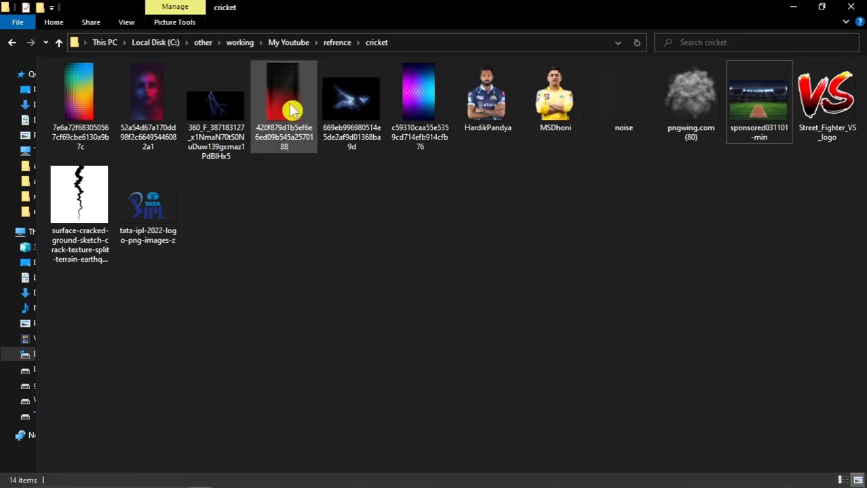
Place the red hexagon texture, scale it to fill the canvas, and set Color Dodge
{"action": "mouse_move", "coordinate": [289, 108]}
{"action": "left_mouse_down"}
{"action": "mouse_move", "coordinate": [344, 266]}
{"action": "mouse_move", "coordinate": [374, 231]}
{"action": "left_mouse_up"}
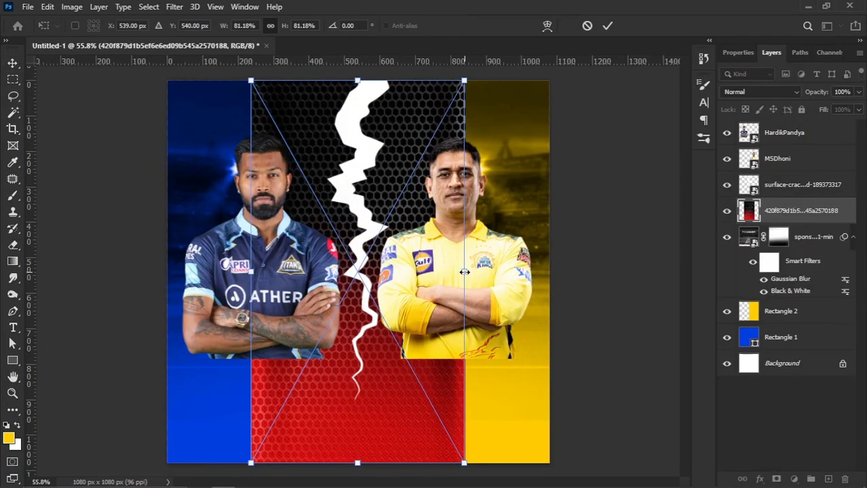
{"action": "left_click_drag", "start_coordinate": [465, 272], "coordinate": [554, 256]}
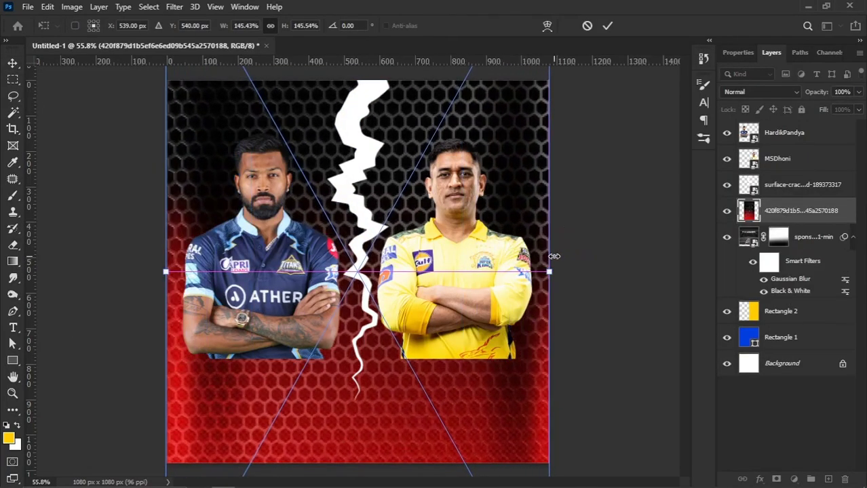
{"action": "key", "text": "Return"}
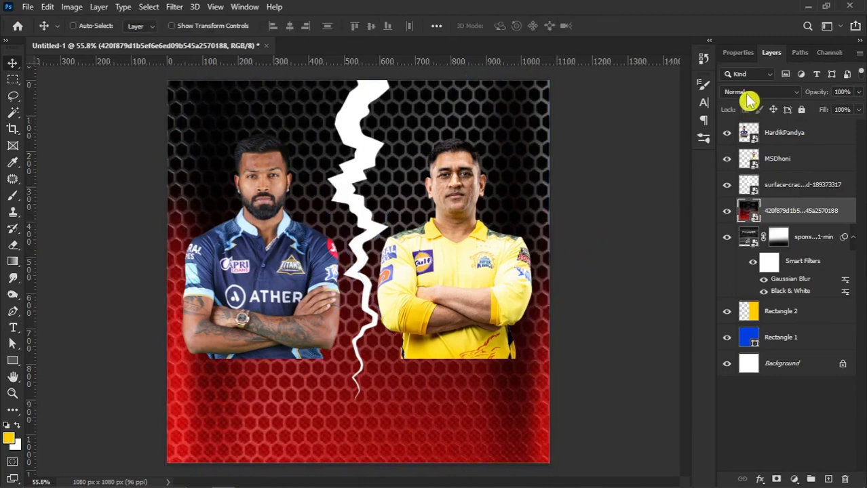
{"action": "left_click", "coordinate": [750, 95]}
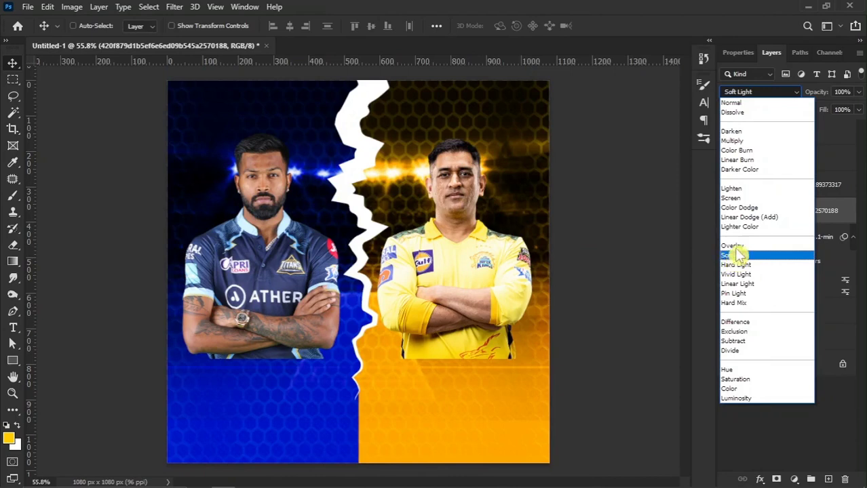
{"action": "left_click", "coordinate": [747, 209]}
Apply a Motion Blur of 150 px at 37° to the red texture
{"action": "left_click", "coordinate": [175, 7]}
{"action": "mouse_move", "coordinate": [182, 170]}
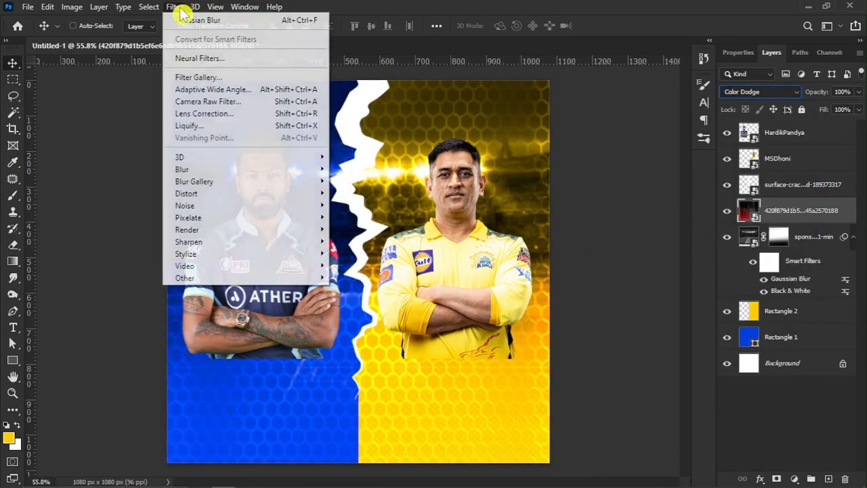
{"action": "left_click", "coordinate": [360, 242]}
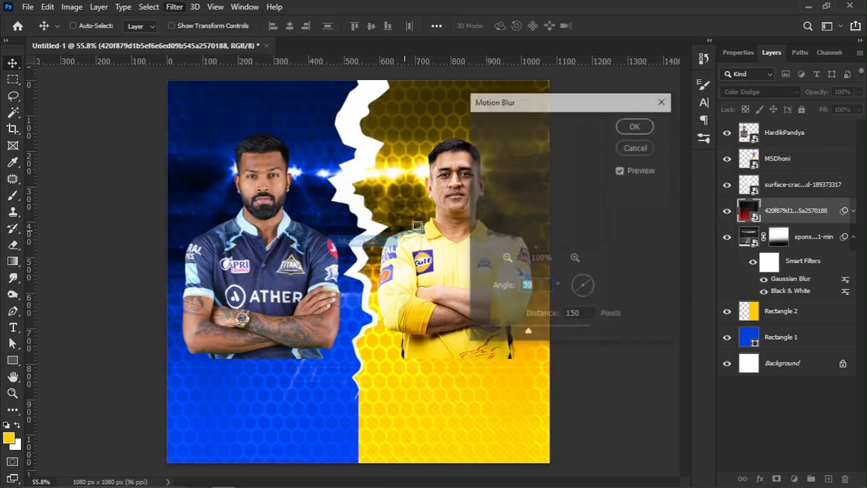
{"action": "left_click_drag", "start_coordinate": [505, 108], "coordinate": [555, 98]}
{"action": "type", "text": "0"}
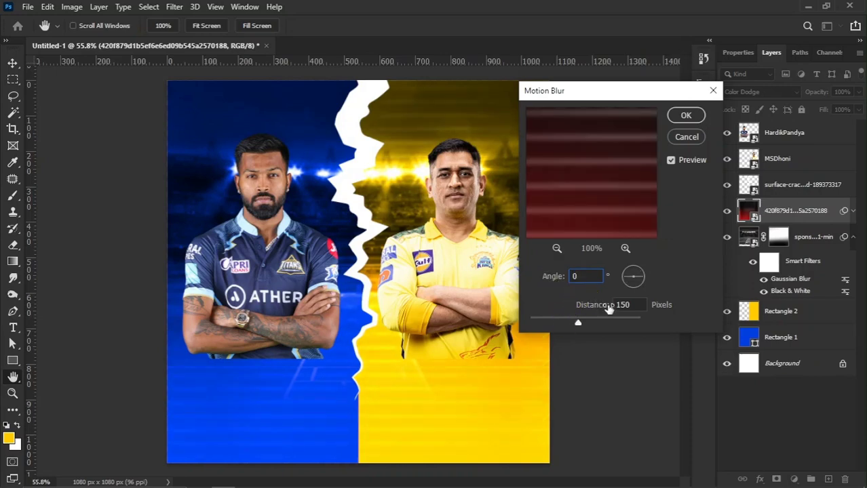
{"action": "left_click_drag", "start_coordinate": [643, 274], "coordinate": [641, 270]}
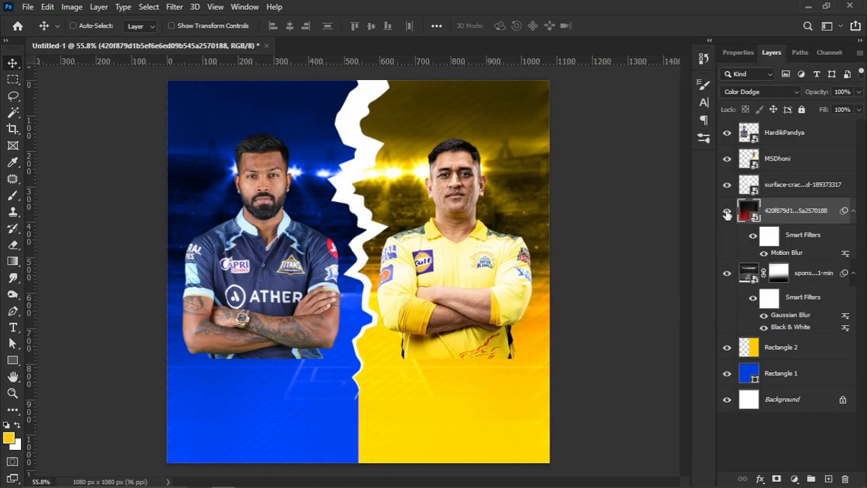
Toggle the red texture to compare, then drag in the purple-blue hexagon image
{"action": "left_click", "coordinate": [727, 213]}
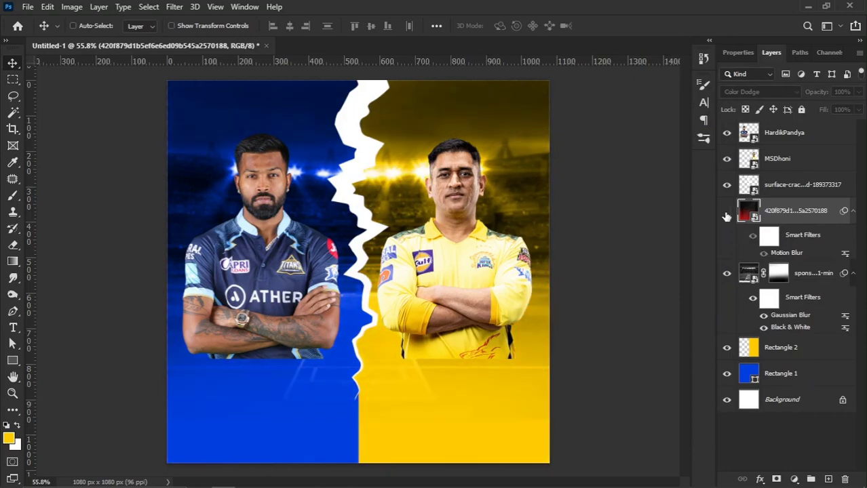
{"action": "left_click", "coordinate": [726, 213]}
{"action": "left_click", "coordinate": [726, 213]}
{"action": "left_click", "coordinate": [726, 213]}
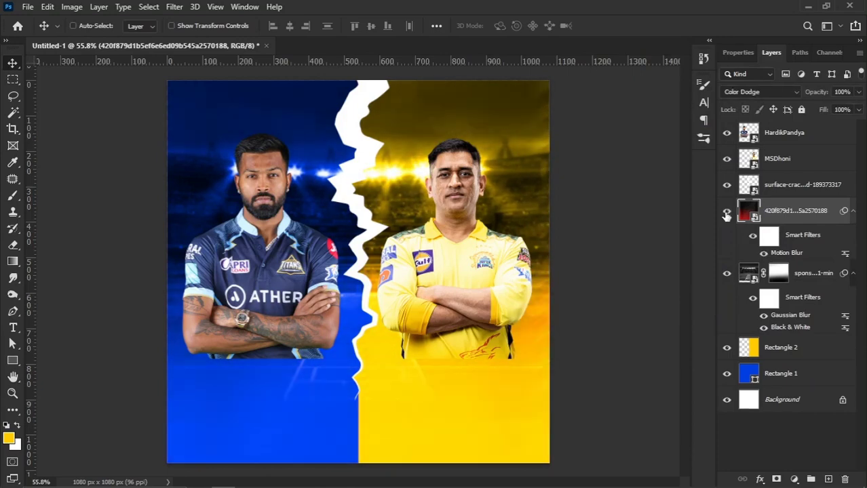
{"action": "left_click", "coordinate": [726, 213]}
{"action": "scroll", "coordinate": [444, 264], "scroll_direction": "down", "scroll_amount": 2}
{"action": "scroll", "coordinate": [342, 259], "scroll_direction": "up", "scroll_amount": 1}
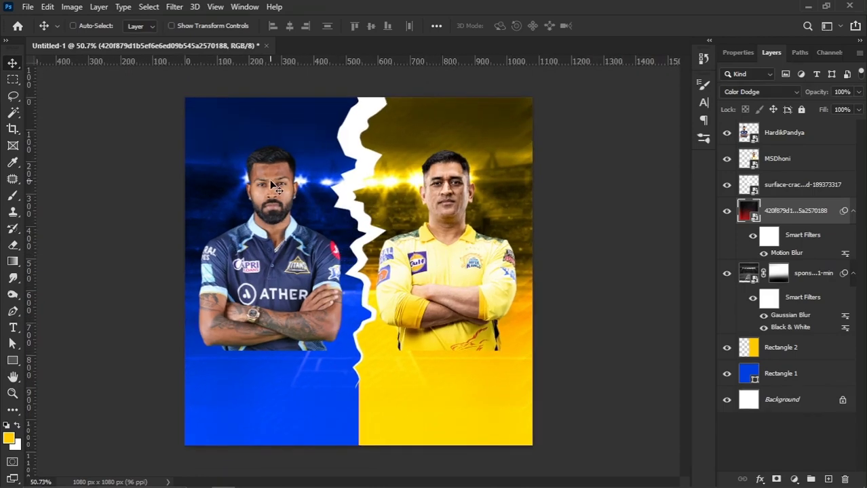
{"action": "key", "text": "alt+Tab"}
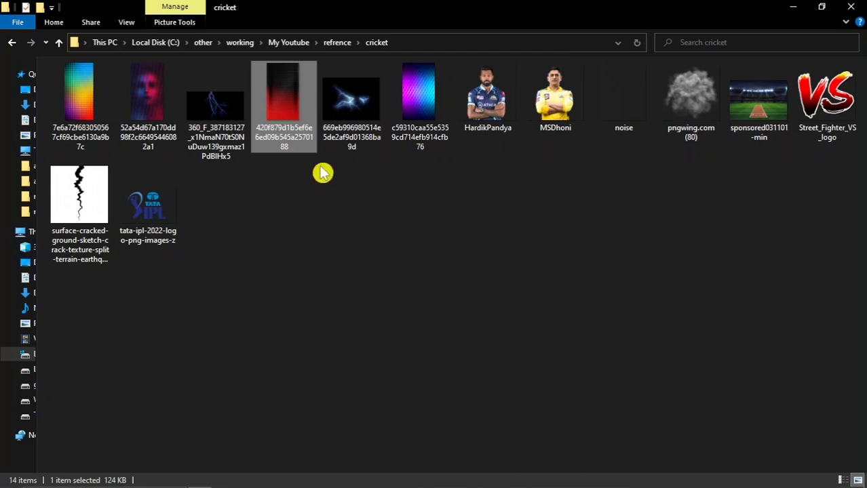
{"action": "left_click_drag", "start_coordinate": [424, 144], "coordinate": [401, 203]}
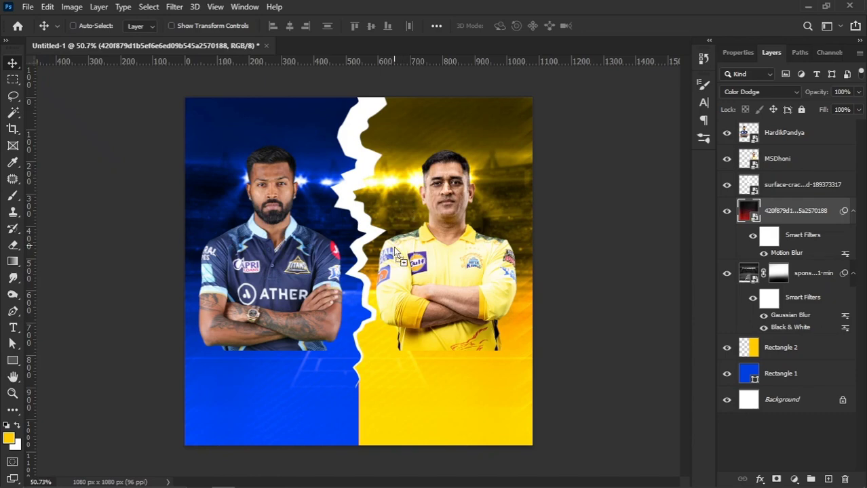
Place the purple-blue hexagon image scaled to canvas width with Overlay blending
{"action": "left_click_drag", "start_coordinate": [395, 249], "coordinate": [397, 251]}
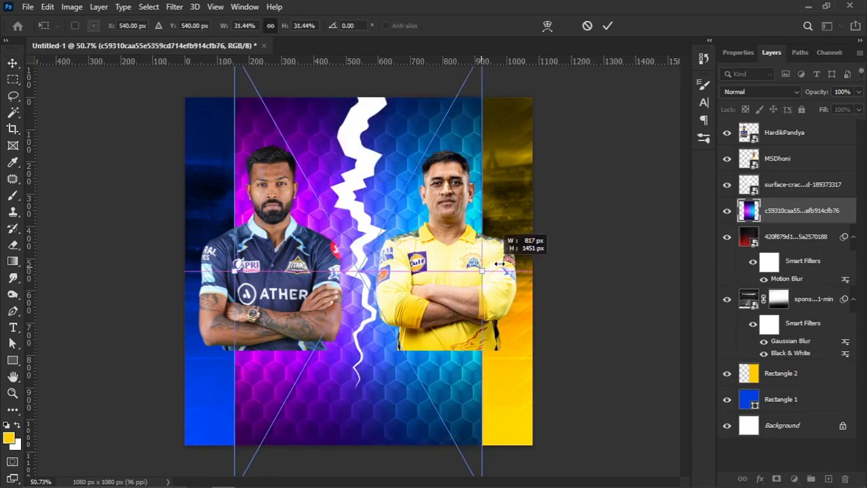
{"action": "left_click_drag", "start_coordinate": [455, 269], "coordinate": [532, 271]}
{"action": "key", "text": "Return"}
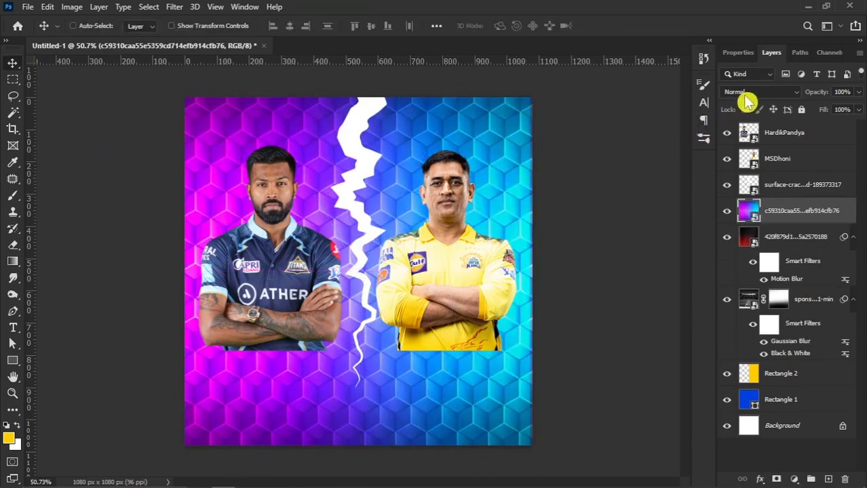
{"action": "left_click", "coordinate": [747, 93]}
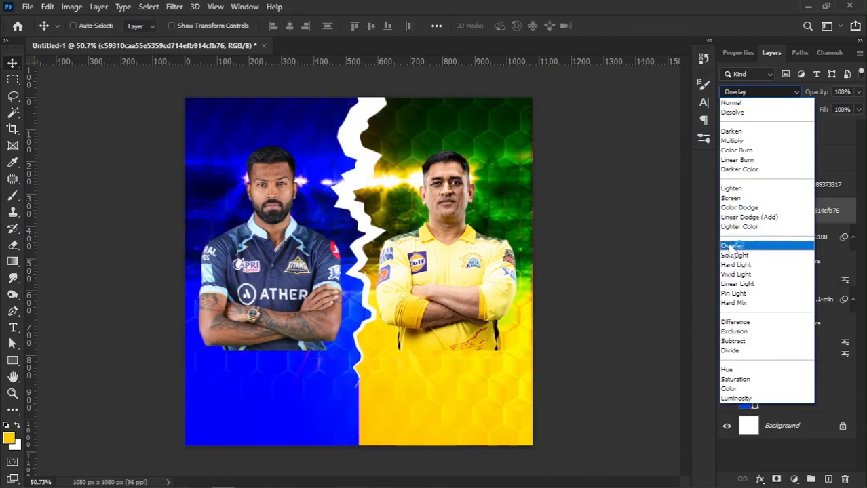
{"action": "left_click", "coordinate": [732, 246]}
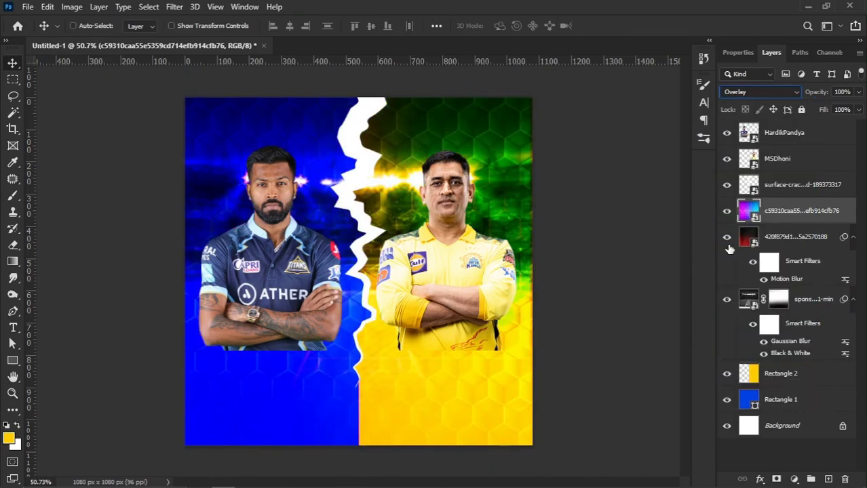
Add a Motion Blur at -30° to the hexagon image
{"action": "left_click", "coordinate": [174, 7]}
{"action": "mouse_move", "coordinate": [182, 169]}
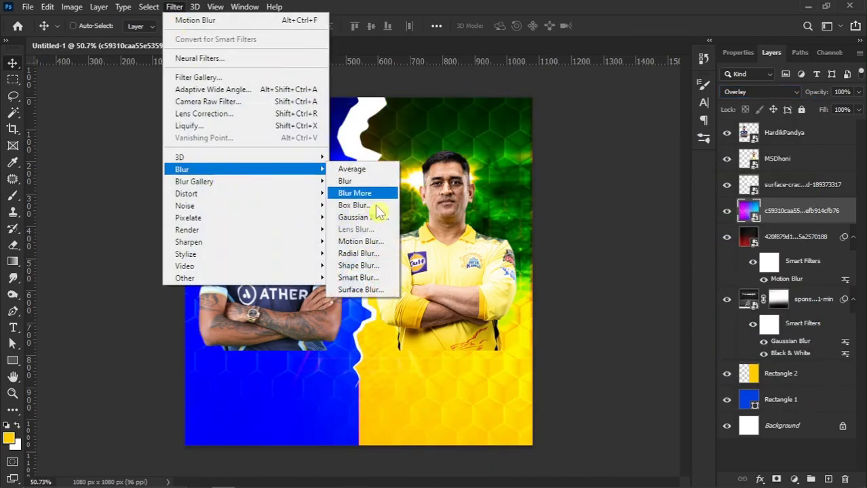
{"action": "left_click", "coordinate": [361, 242]}
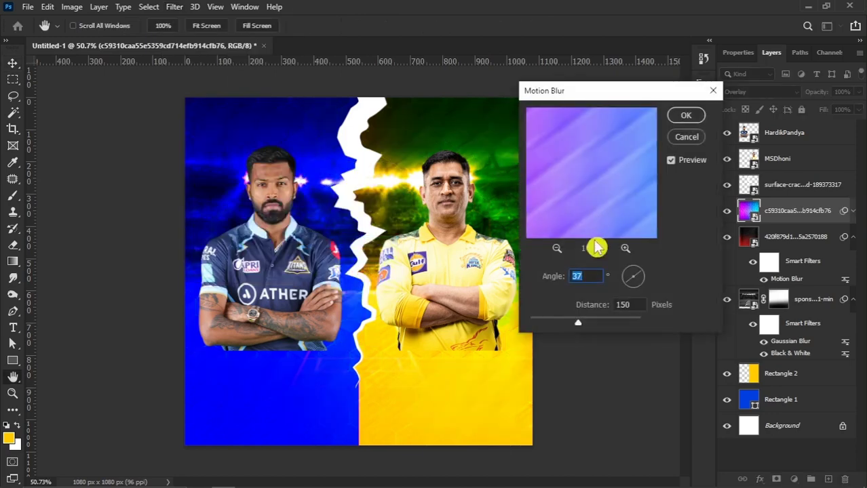
{"action": "left_click", "coordinate": [640, 282]}
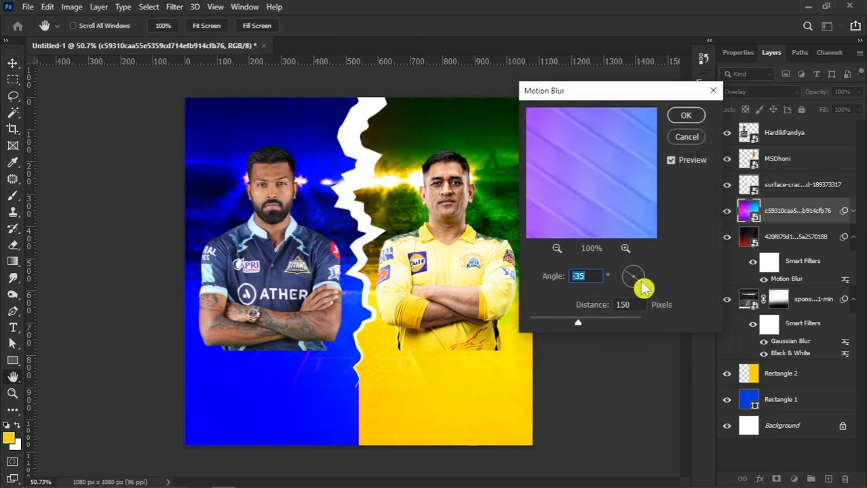
{"action": "left_click", "coordinate": [643, 289]}
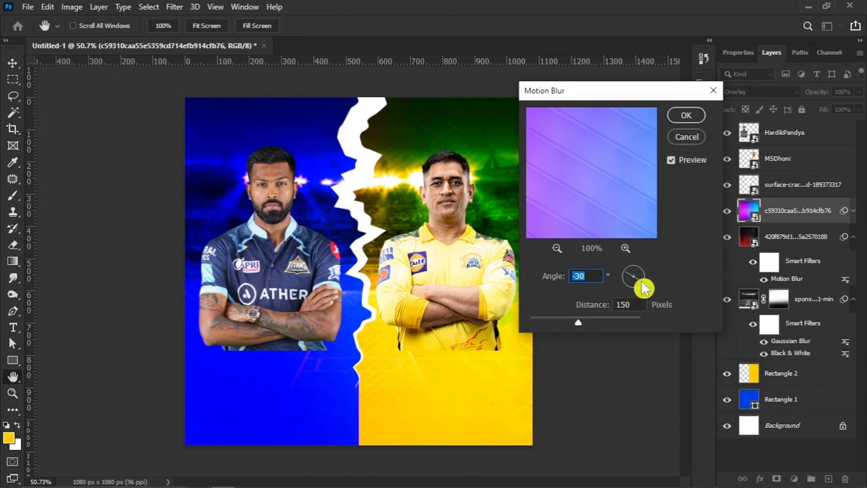
{"action": "left_click", "coordinate": [686, 116]}
{"action": "key", "text": "v"}
{"action": "type", "text": "70"}
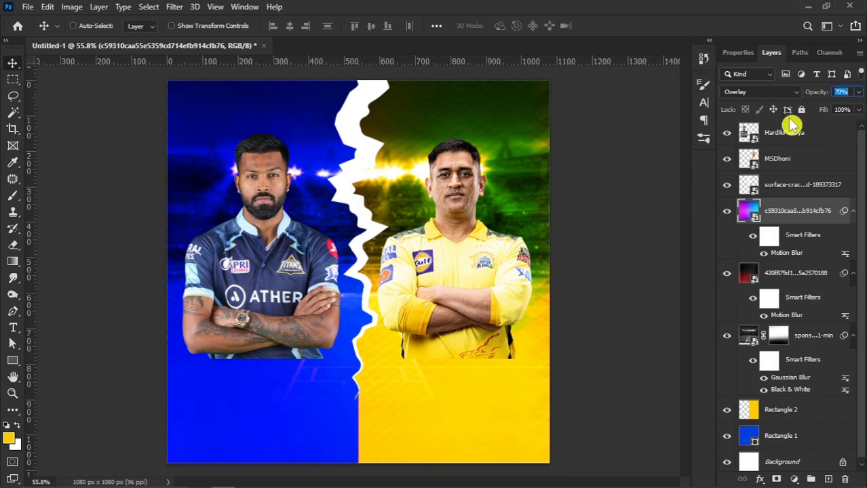
Set the purple overlay to 50% opacity and select the stadium layer
{"action": "left_click", "coordinate": [726, 212]}
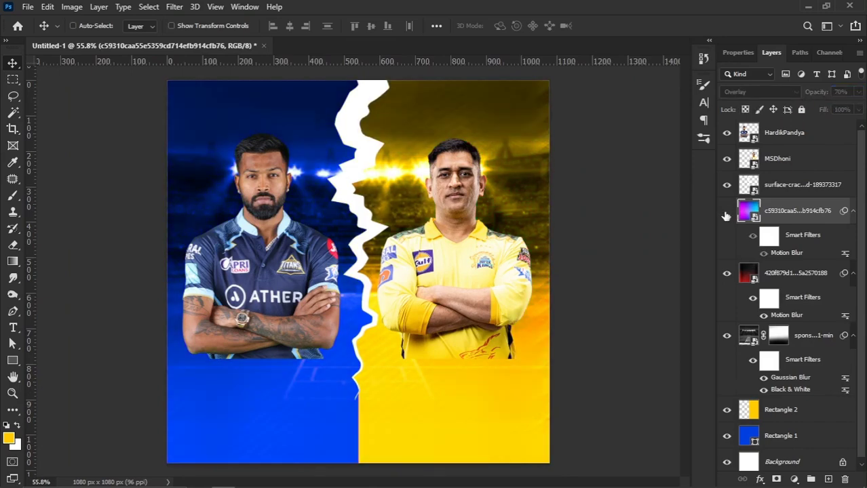
{"action": "left_click", "coordinate": [726, 212]}
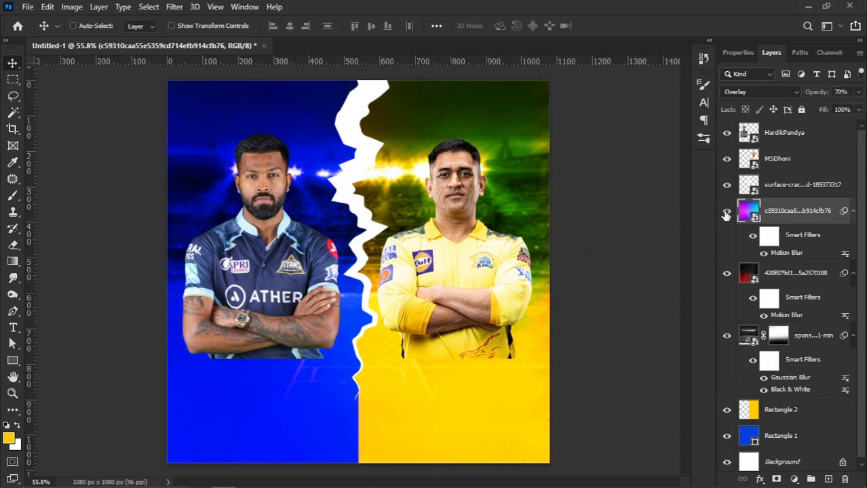
{"action": "left_click_drag", "start_coordinate": [805, 95], "coordinate": [800, 94]}
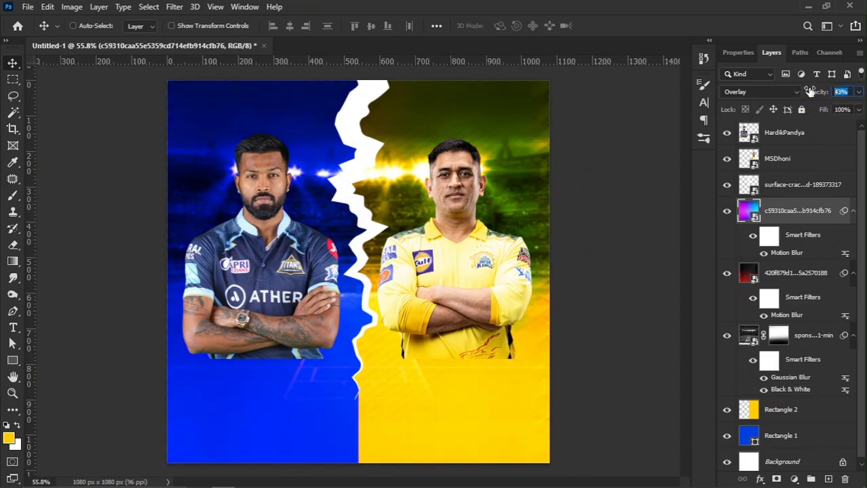
{"action": "type", "text": "50"}
{"action": "scroll", "coordinate": [452, 179], "scroll_direction": "down", "scroll_amount": 1, "text": "alt"}
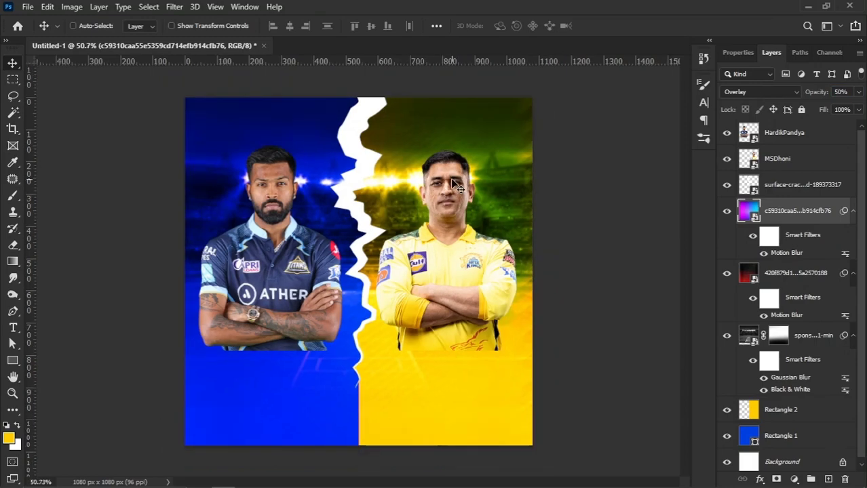
{"action": "left_click", "coordinate": [792, 414]}
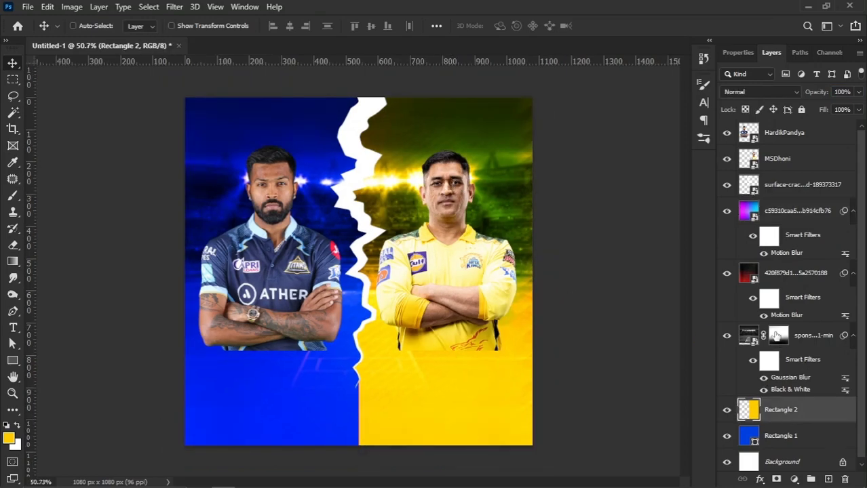
{"action": "left_click", "coordinate": [801, 332]}
{"action": "scroll", "coordinate": [460, 309], "scroll_direction": "up", "scroll_amount": 1, "text": "alt"}
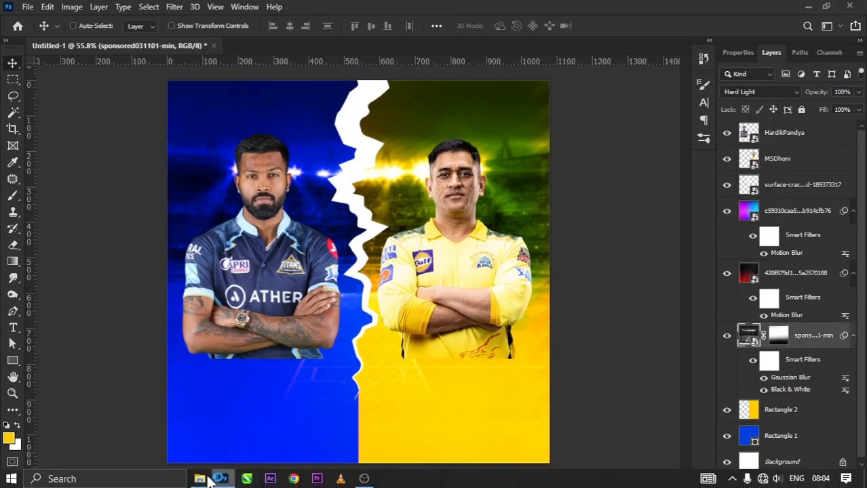
{"action": "mouse_move", "coordinate": [200, 479]}
{"action": "left_click", "coordinate": [207, 434]}
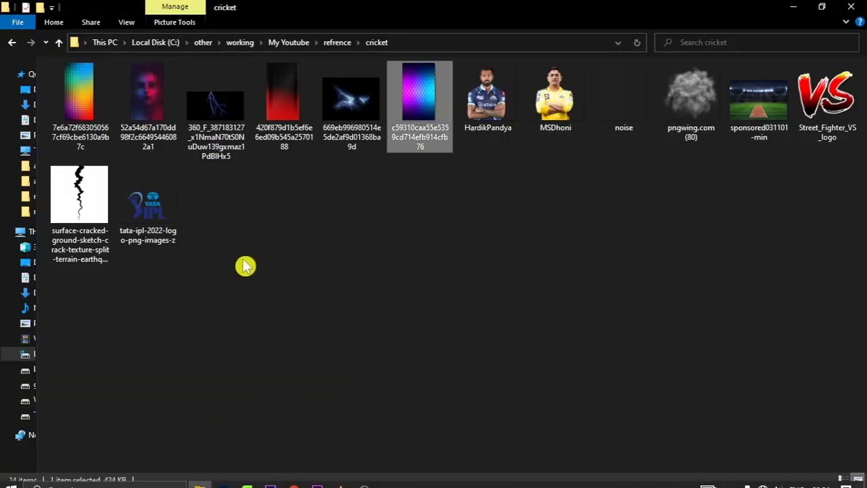
Place pngwing.com (80) in Color Dodge blending and position it toward the right
{"action": "left_click_drag", "start_coordinate": [688, 111], "coordinate": [451, 270]}
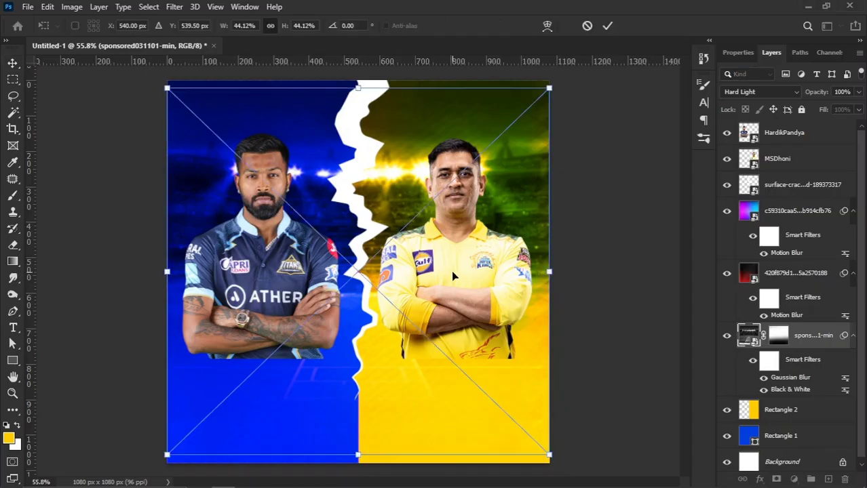
{"action": "key", "text": "Return"}
{"action": "left_click", "coordinate": [740, 93]}
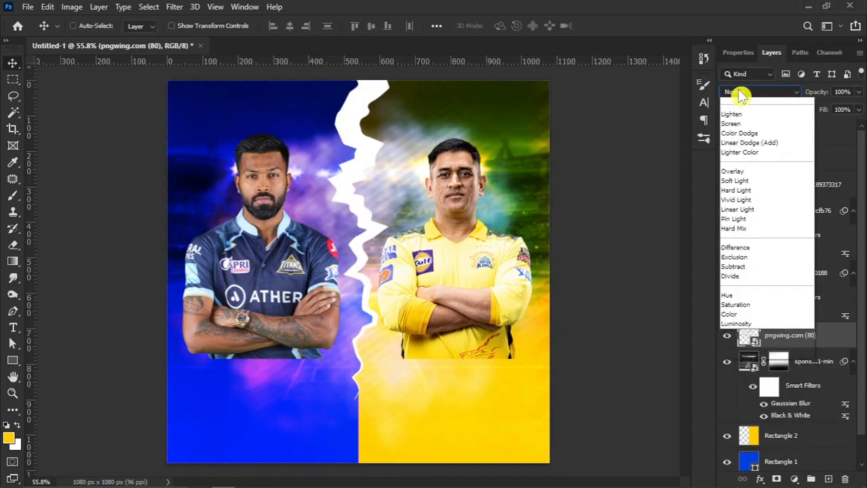
{"action": "left_click", "coordinate": [740, 208]}
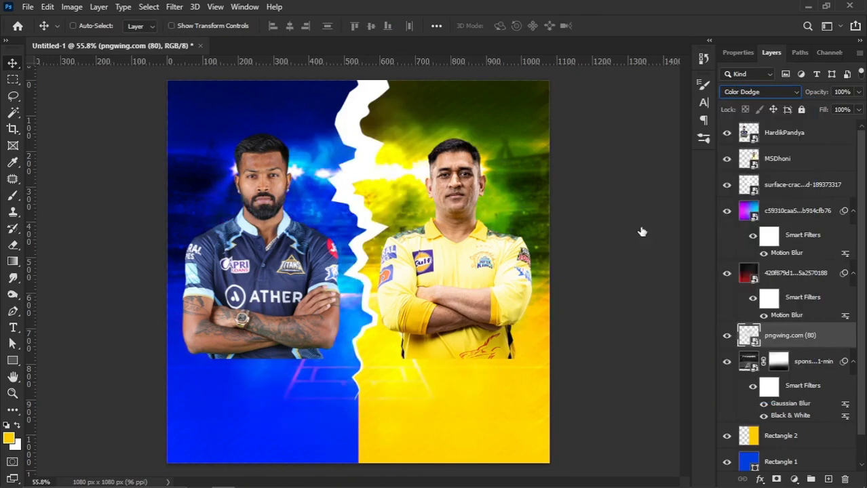
{"action": "left_click_drag", "start_coordinate": [343, 230], "coordinate": [516, 362]}
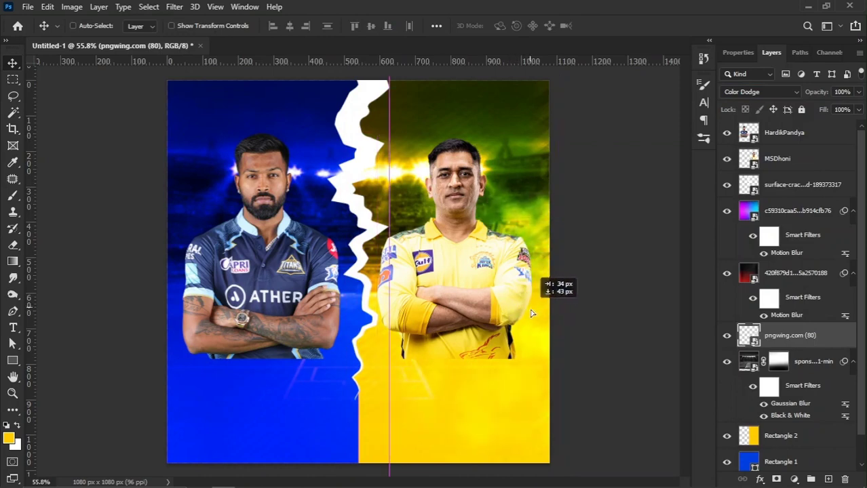
{"action": "left_click_drag", "start_coordinate": [516, 362], "coordinate": [526, 334]}
Duplicate the glow, move the copy over the left player's face, and rotate it about 56°
{"action": "left_click_drag", "start_coordinate": [787, 335], "coordinate": [828, 479]}
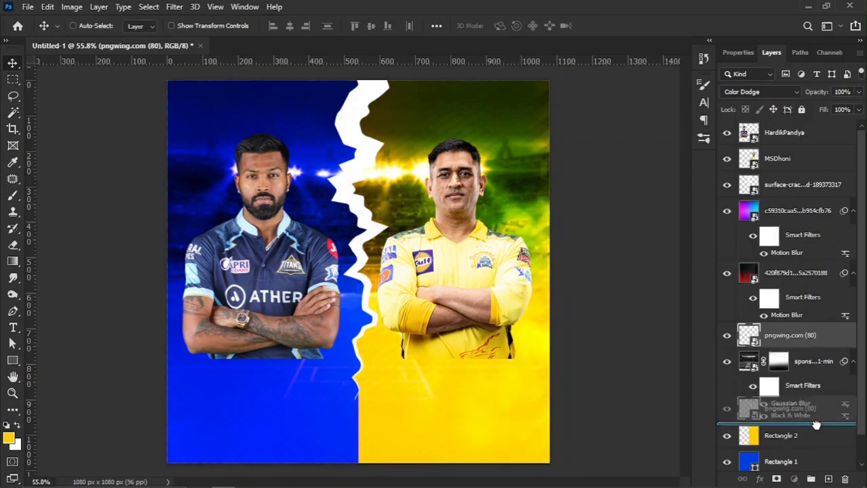
{"action": "mouse_move", "coordinate": [574, 299]}
{"action": "left_mouse_down"}
{"action": "mouse_move", "coordinate": [83, 204]}
{"action": "mouse_move", "coordinate": [151, 213]}
{"action": "mouse_move", "coordinate": [251, 363]}
{"action": "mouse_move", "coordinate": [244, 180]}
{"action": "left_mouse_up"}
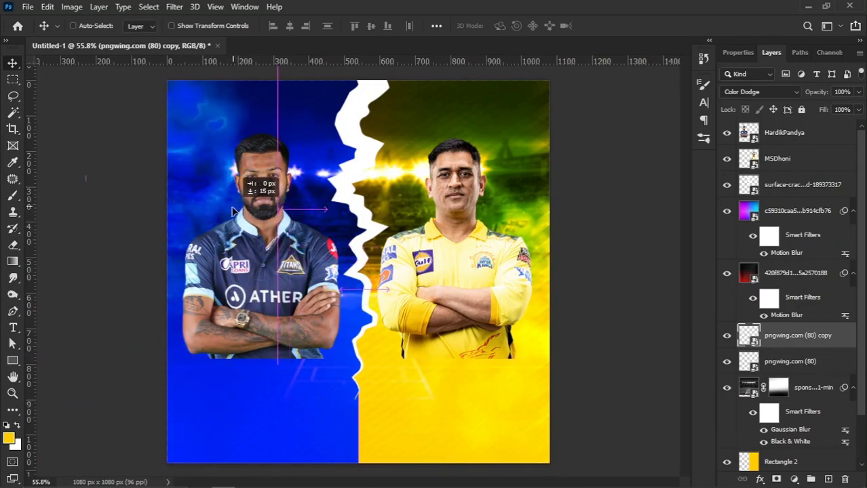
{"action": "mouse_move", "coordinate": [199, 227]}
{"action": "left_mouse_down"}
{"action": "mouse_move", "coordinate": [209, 234]}
{"action": "mouse_move", "coordinate": [234, 179]}
{"action": "mouse_move", "coordinate": [220, 78]}
{"action": "mouse_move", "coordinate": [224, 150]}
{"action": "left_mouse_up"}
{"action": "key", "text": "ctrl+t"}
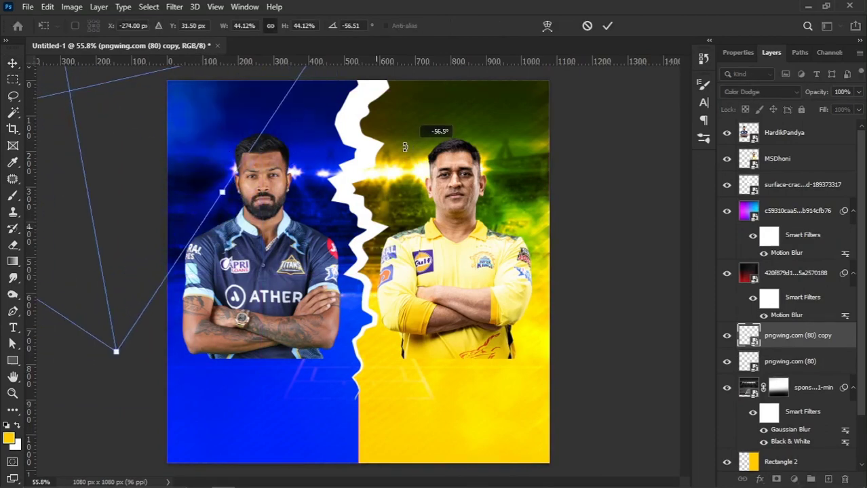
{"action": "mouse_move", "coordinate": [187, 213]}
{"action": "left_mouse_down"}
{"action": "mouse_move", "coordinate": [189, 232]}
{"action": "mouse_move", "coordinate": [248, 210]}
{"action": "mouse_move", "coordinate": [329, 206]}
{"action": "left_mouse_up"}
{"action": "key", "text": "Return"}
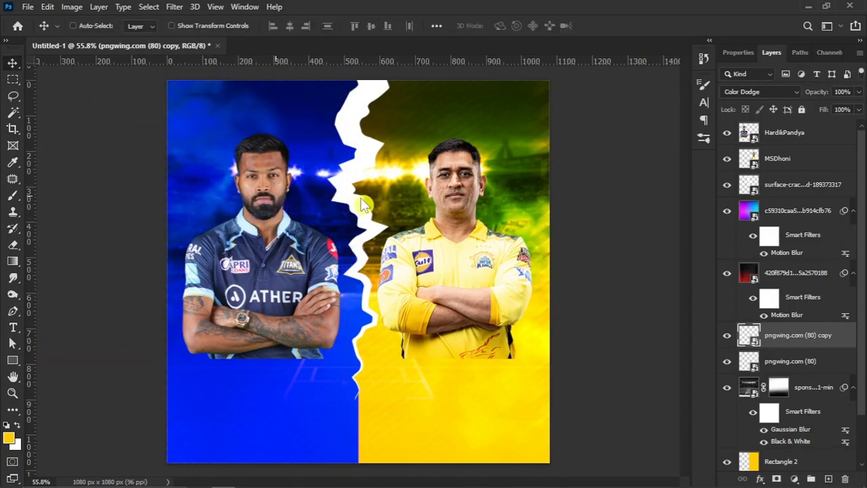
{"action": "scroll", "coordinate": [364, 205], "scroll_direction": "down", "scroll_amount": 1}
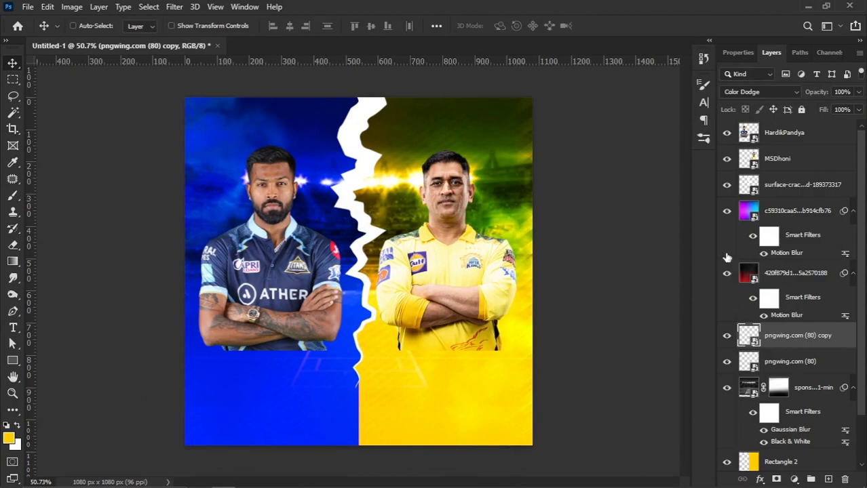
Add a layer mask to the c5931 purple overlay and erase it at 35% around Dhoni's head
{"action": "left_click", "coordinate": [726, 213]}
{"action": "left_click", "coordinate": [727, 214]}
{"action": "left_click", "coordinate": [772, 215]}
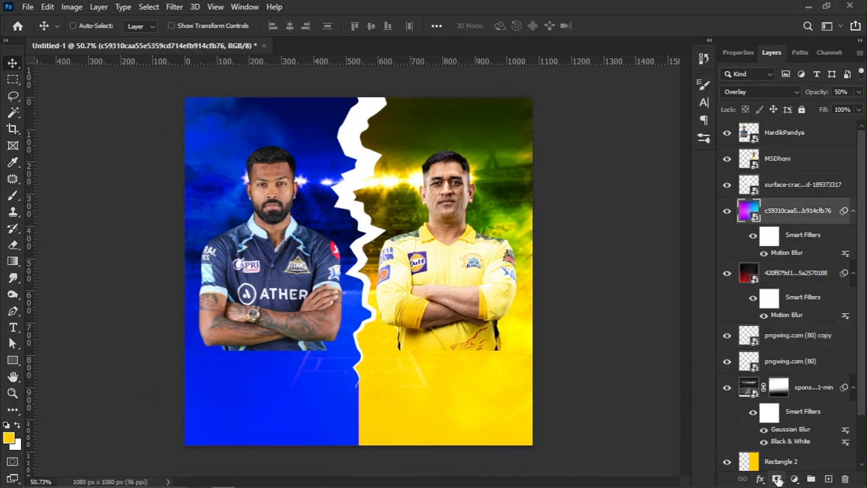
{"action": "left_click", "coordinate": [778, 480]}
{"action": "key", "text": "e"}
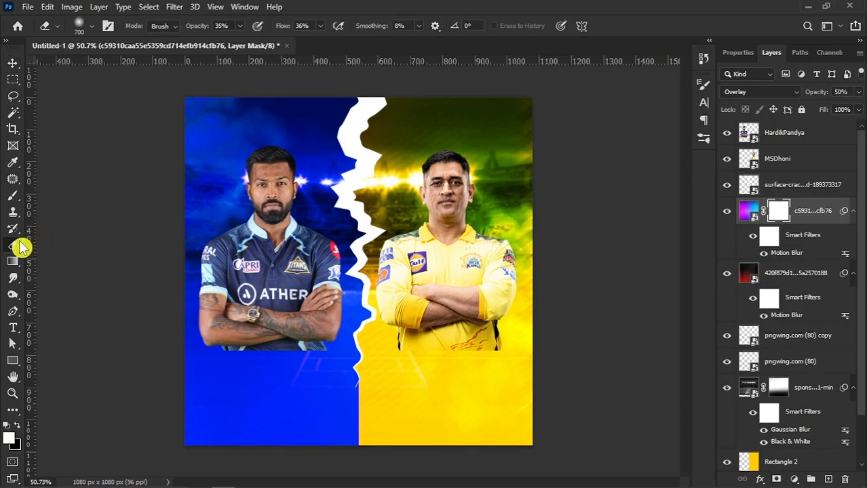
{"action": "mouse_move", "coordinate": [478, 121]}
{"action": "left_mouse_down"}
{"action": "mouse_move", "coordinate": [561, 184]}
{"action": "mouse_move", "coordinate": [455, 146]}
{"action": "mouse_move", "coordinate": [394, 190]}
{"action": "left_mouse_up"}
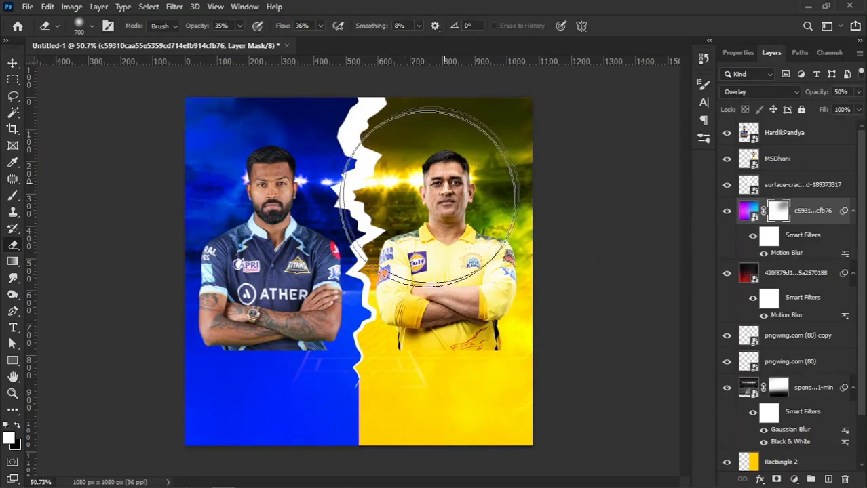
Return to the Move tool and select the HardikPandya layer from the canvas
{"action": "left_click", "coordinate": [12, 64]}
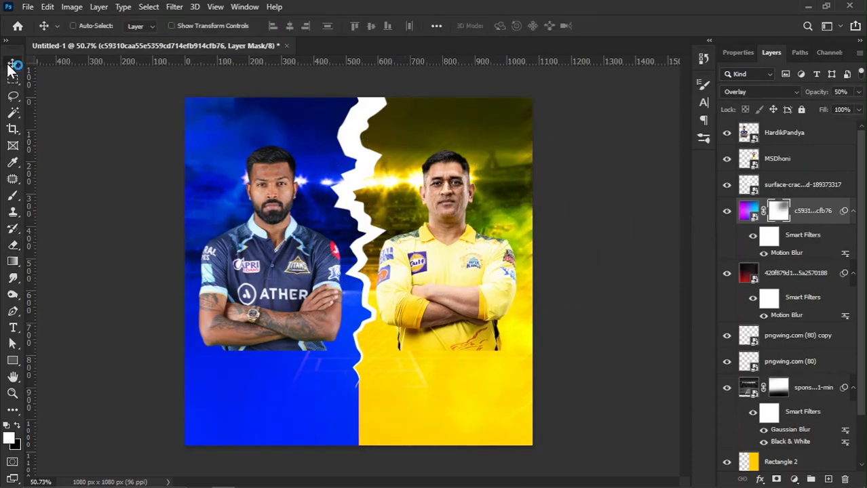
{"action": "right_click", "coordinate": [280, 194]}
{"action": "left_click", "coordinate": [298, 192]}
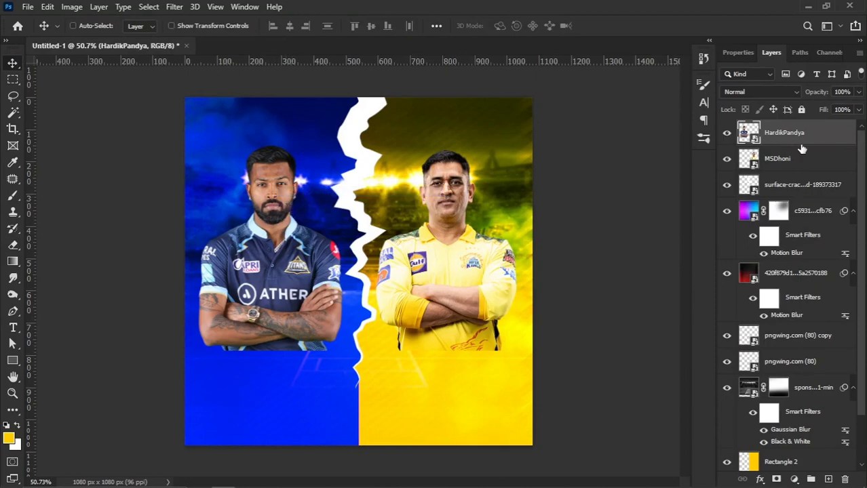
Turn on a Gradient Overlay effect for HardikPandya with Normal blending
{"action": "right_click", "coordinate": [830, 140]}
{"action": "left_click", "coordinate": [733, 27]}
{"action": "left_click_drag", "start_coordinate": [458, 129], "coordinate": [513, 100]}
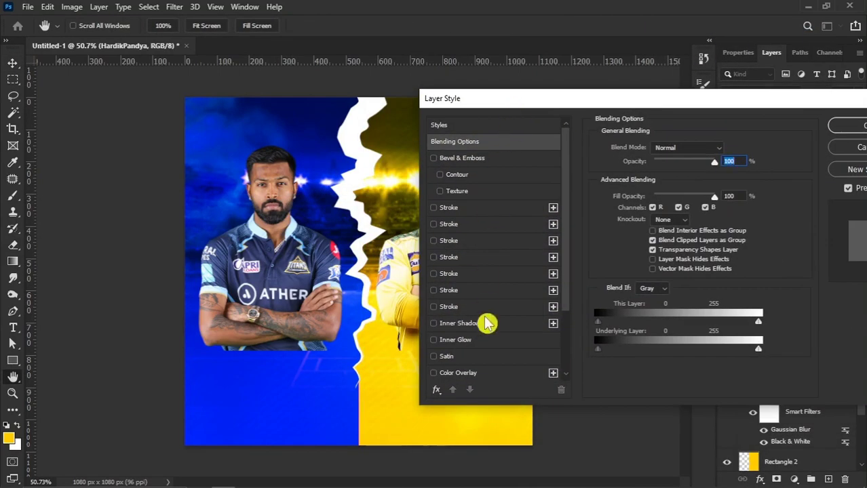
{"action": "scroll", "coordinate": [567, 339], "scroll_direction": "down", "scroll_amount": 3}
{"action": "scroll", "coordinate": [562, 332], "scroll_direction": "down", "scroll_amount": 1}
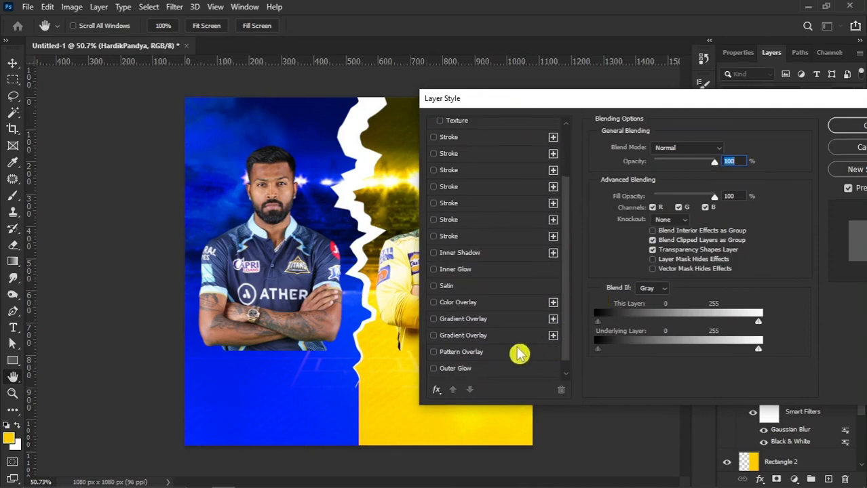
{"action": "left_click", "coordinate": [475, 320]}
{"action": "left_click", "coordinate": [662, 147]}
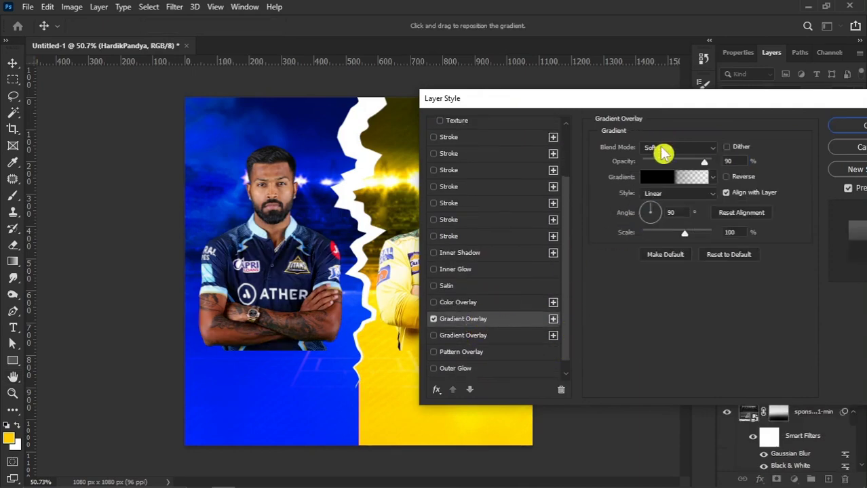
{"action": "left_click", "coordinate": [661, 164]}
Apply the yellow-to-white basic gradient preset and reduce the overlay scale to 76%
{"action": "left_click", "coordinate": [654, 177]}
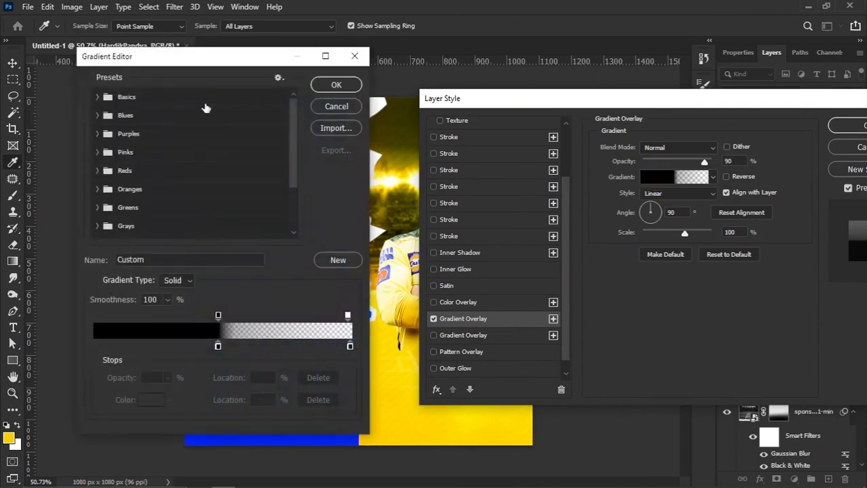
{"action": "left_click", "coordinate": [97, 97]}
{"action": "left_click", "coordinate": [124, 122]}
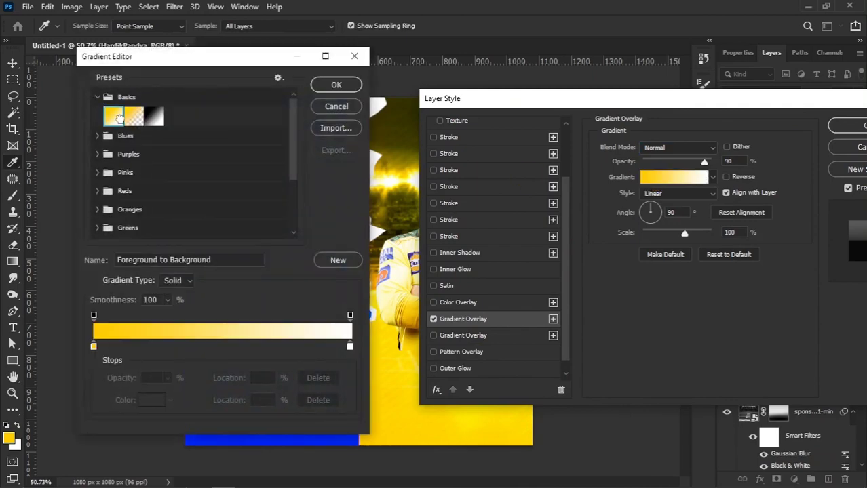
{"action": "left_click", "coordinate": [335, 85]}
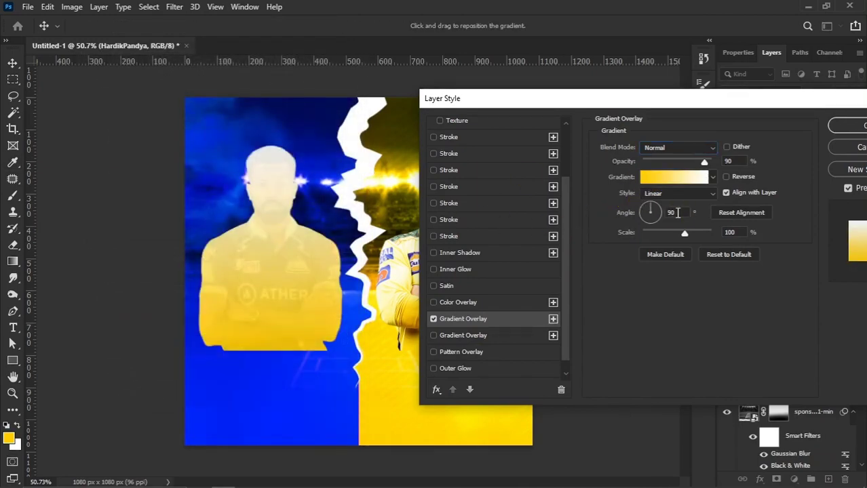
{"action": "type", "text": "0"}
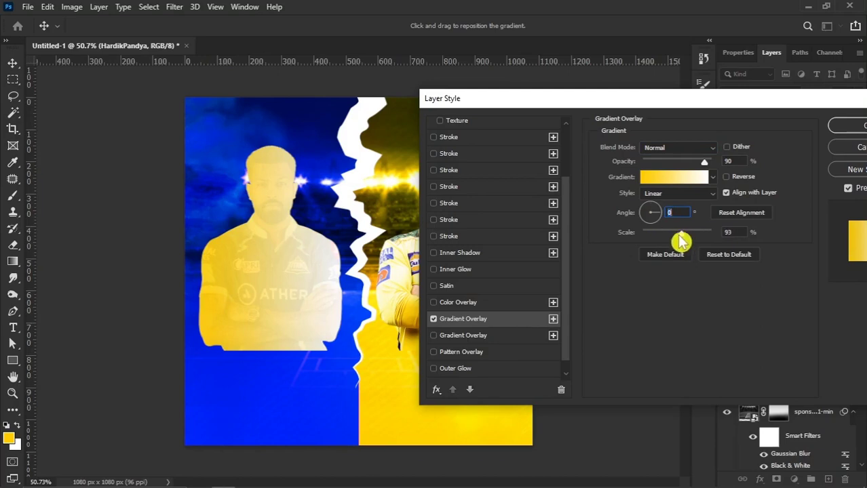
{"action": "left_click_drag", "start_coordinate": [673, 234], "coordinate": [671, 234]}
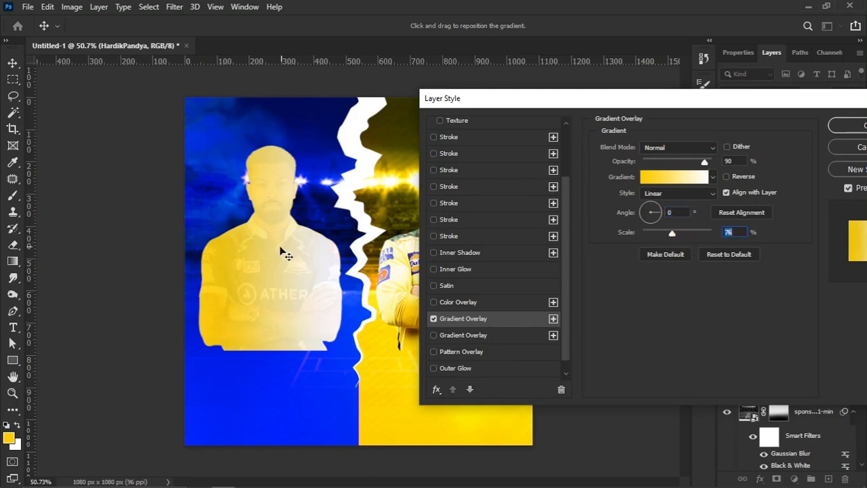
Change the gradient's yellow colour stop to cyan #00eaff
{"action": "left_click", "coordinate": [661, 180]}
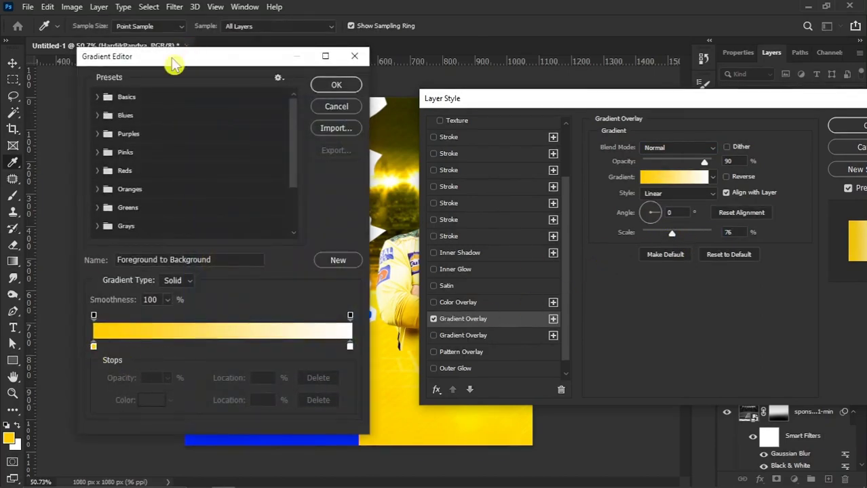
{"action": "left_click_drag", "start_coordinate": [173, 64], "coordinate": [623, 82]}
{"action": "left_click", "coordinate": [547, 370]}
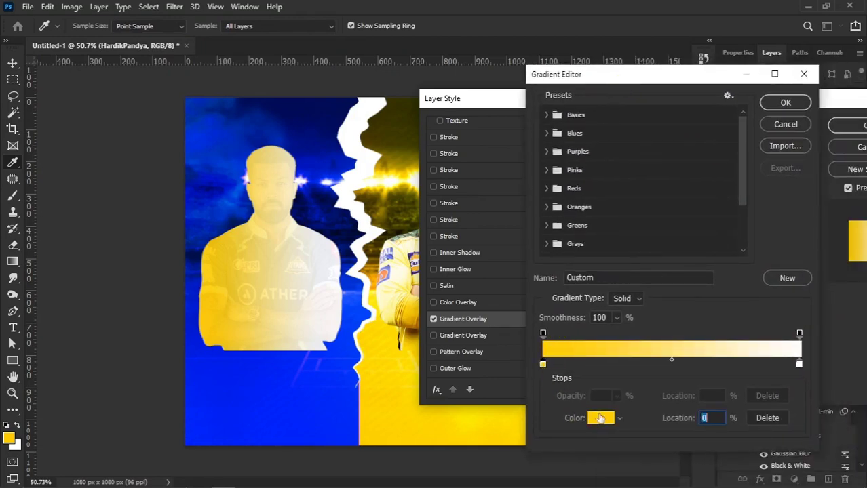
{"action": "left_click", "coordinate": [601, 418]}
{"action": "left_click_drag", "start_coordinate": [667, 360], "coordinate": [664, 347]}
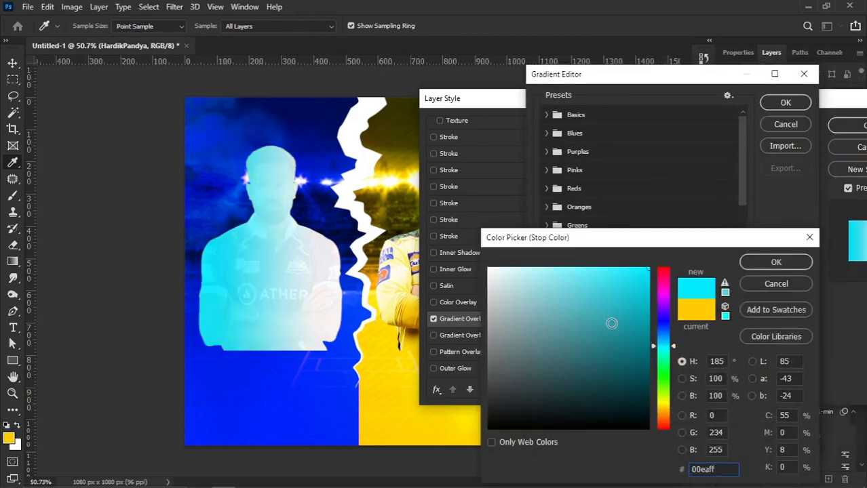
{"action": "key", "text": "Return"}
{"action": "left_click", "coordinate": [786, 102]}
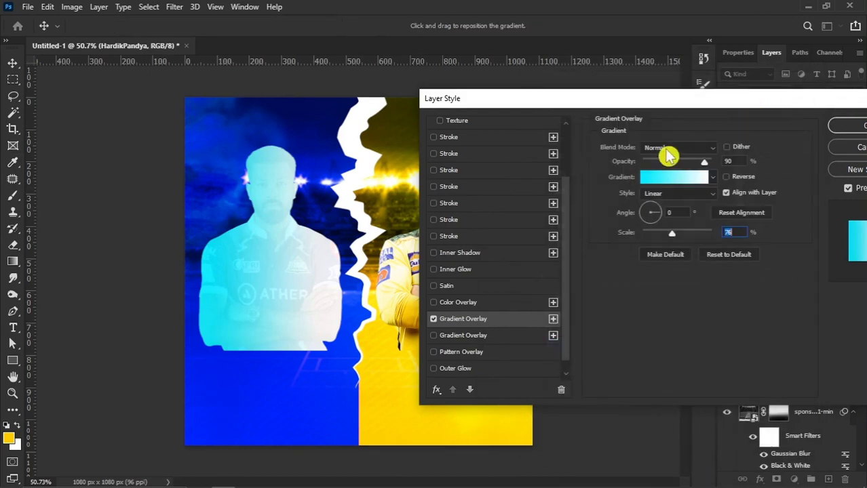
Set the overlay to Saturation blending, 70% opacity and 89% scale, and apply it
{"action": "left_click", "coordinate": [671, 148]}
{"action": "left_click", "coordinate": [655, 435]}
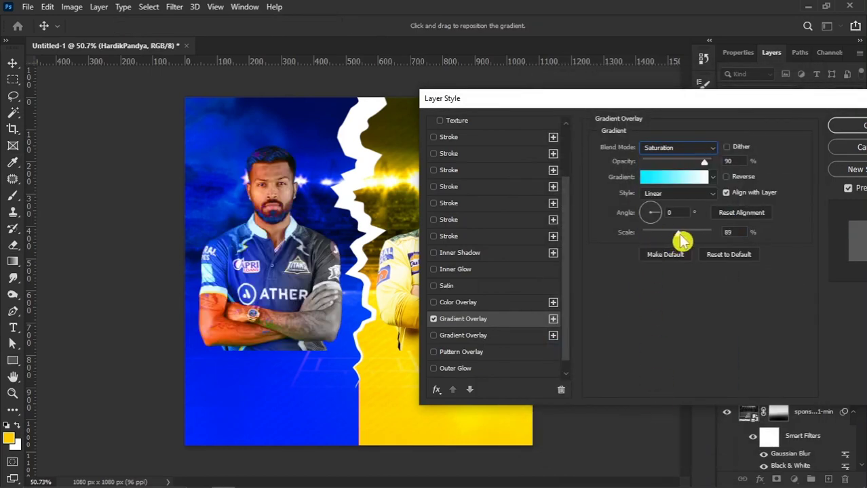
{"action": "left_click", "coordinate": [677, 233]}
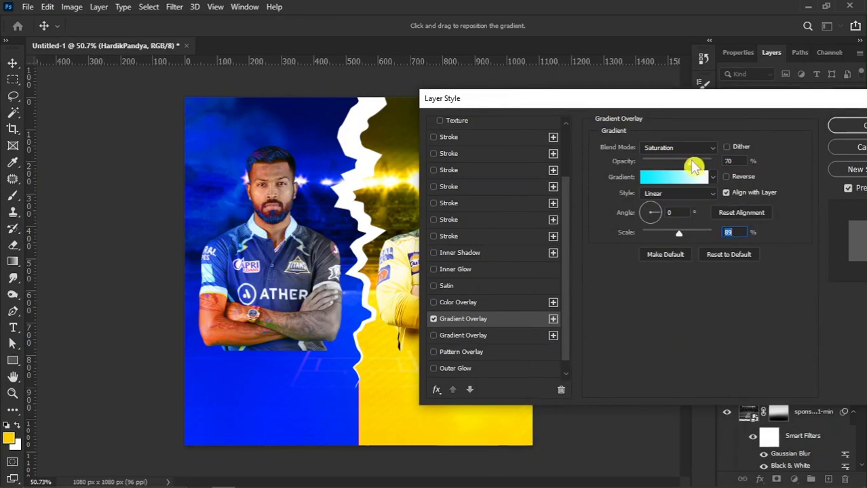
{"action": "left_click", "coordinate": [845, 126]}
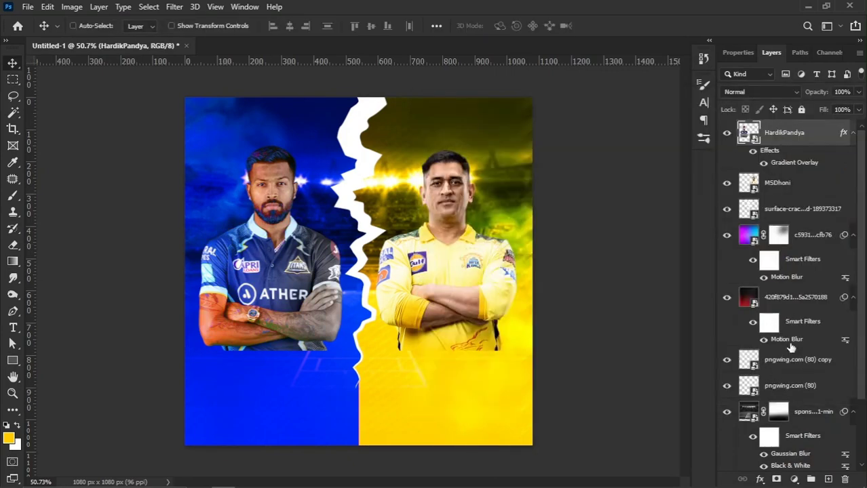
Copy HardikPandya's layer style and paste it onto the MSDhoni layer
{"action": "right_click", "coordinate": [795, 138]}
{"action": "left_click", "coordinate": [655, 351]}
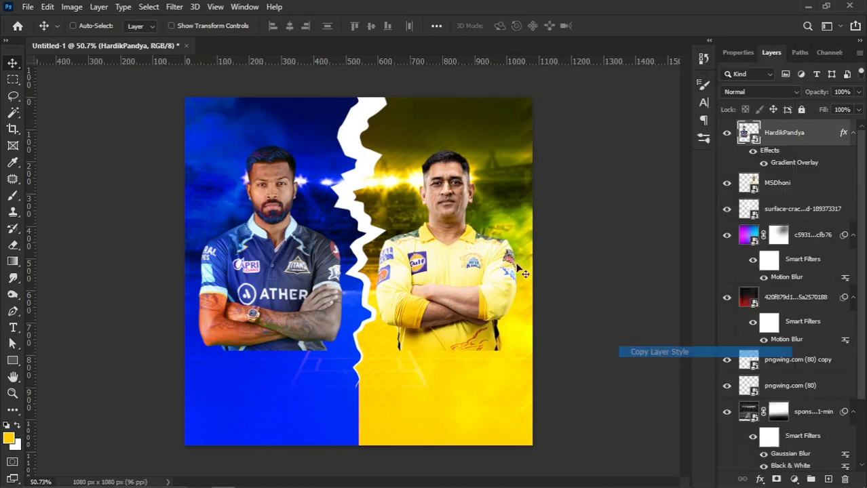
{"action": "left_click", "coordinate": [780, 183]}
{"action": "right_click", "coordinate": [804, 188]}
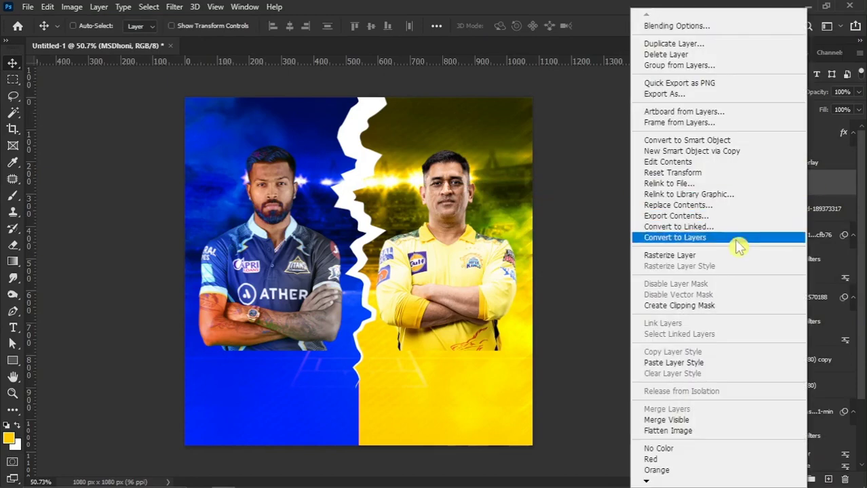
{"action": "left_click", "coordinate": [672, 362]}
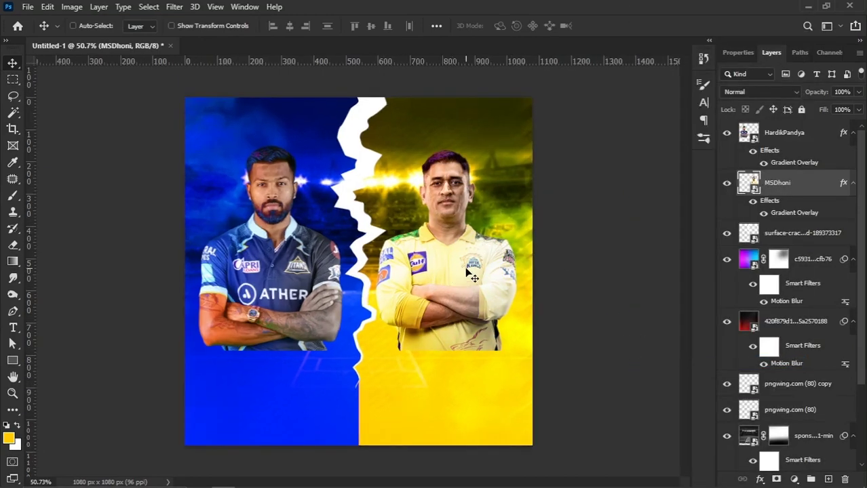
{"action": "right_click", "coordinate": [303, 279]}
{"action": "left_click", "coordinate": [323, 280]}
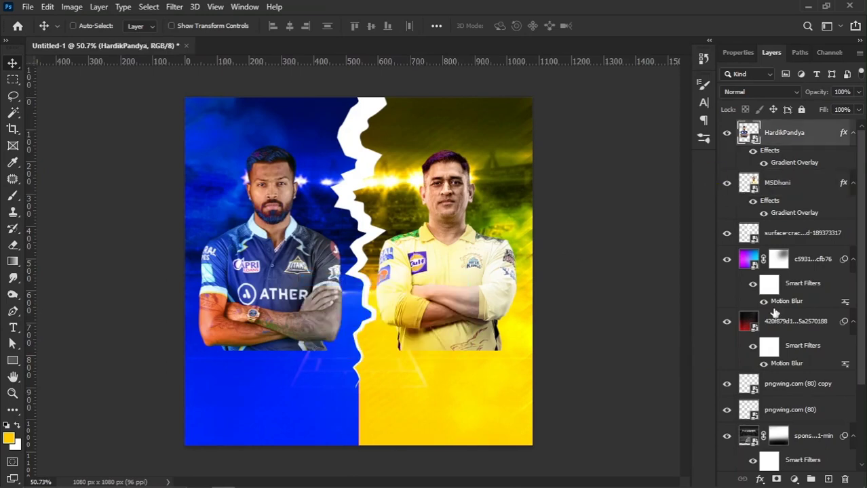
Mask HardikPandya and softly erase the bottom of his arms into the blue with a 175 eraser
{"action": "left_click", "coordinate": [777, 479]}
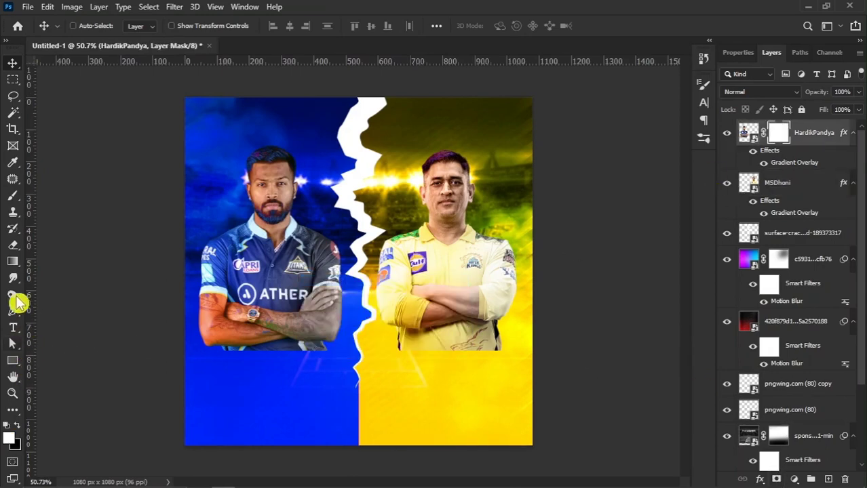
{"action": "left_click", "coordinate": [12, 249]}
{"action": "scroll", "coordinate": [218, 309], "scroll_direction": "up", "scroll_amount": 2}
{"action": "scroll", "coordinate": [204, 281], "scroll_direction": "up", "scroll_amount": 2}
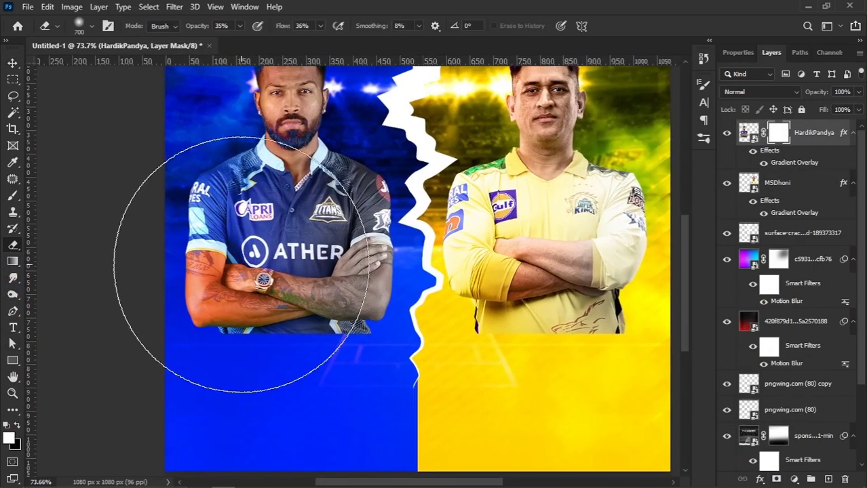
{"action": "key", "text": "bracketleft"}
{"action": "key", "text": "bracketleft"}
{"action": "key", "text": "bracketleft"}
{"action": "key", "text": "bracketleft"}
{"action": "key", "text": "bracketleft"}
{"action": "key", "text": "bracketleft"}
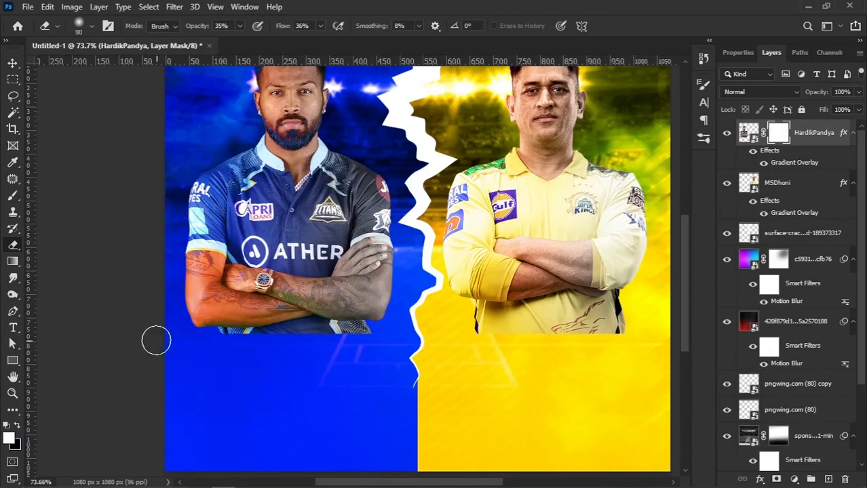
{"action": "key", "text": "bracketright"}
{"action": "key", "text": "bracketright"}
{"action": "key", "text": "bracketright"}
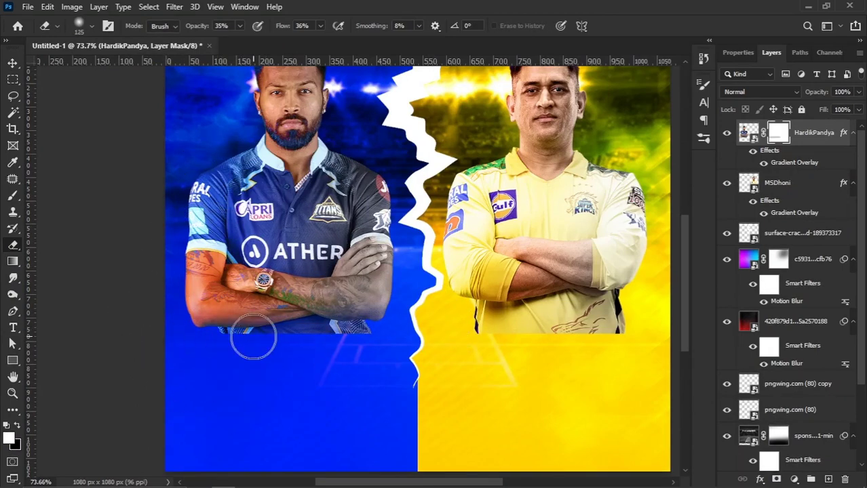
{"action": "mouse_move", "coordinate": [338, 310]}
{"action": "left_mouse_down"}
{"action": "mouse_move", "coordinate": [190, 316]}
{"action": "mouse_move", "coordinate": [145, 339]}
{"action": "left_mouse_up"}
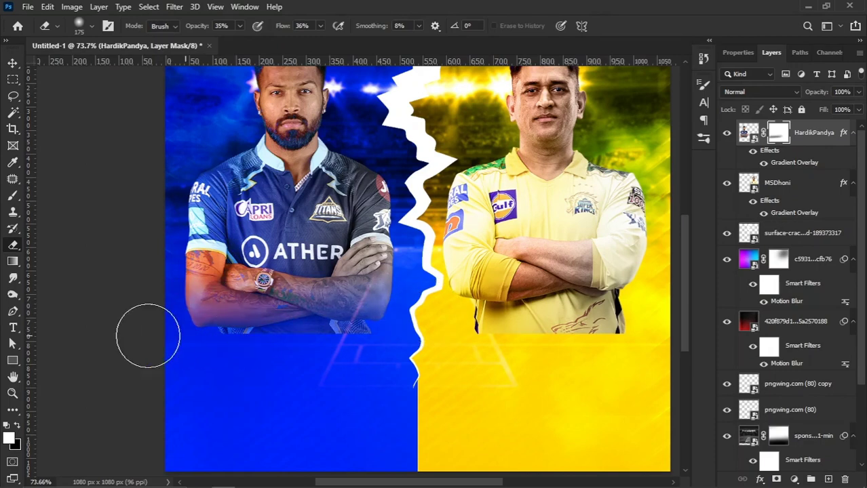
{"action": "left_click_drag", "start_coordinate": [187, 363], "coordinate": [342, 350]}
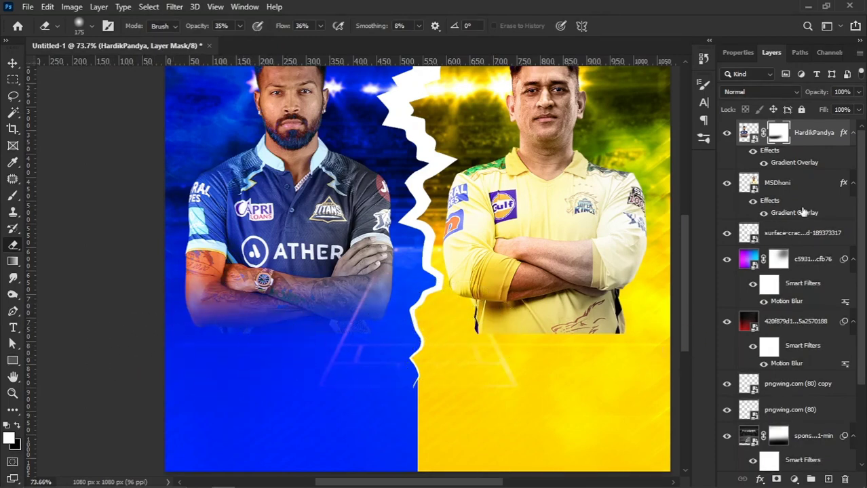
Add a layer mask to MSDhoni, set the eraser to 125, and fit the poster in view
{"action": "left_click", "coordinate": [787, 185]}
{"action": "left_click", "coordinate": [776, 479]}
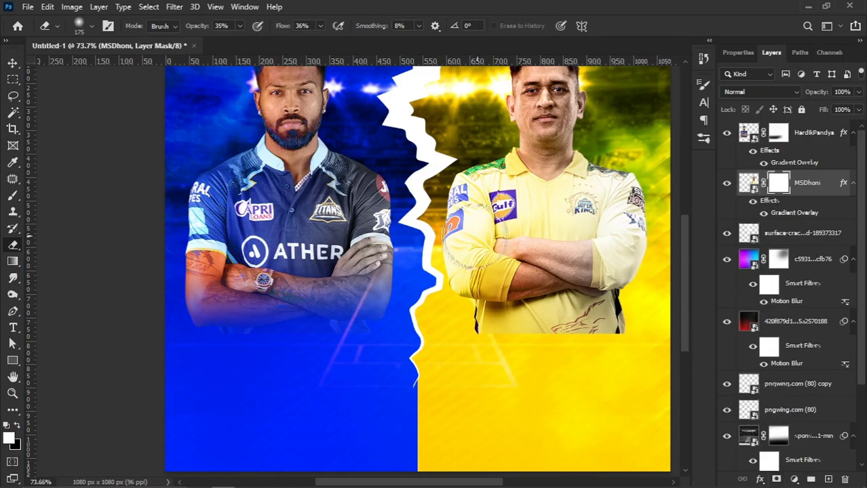
{"action": "scroll", "coordinate": [461, 333], "scroll_direction": "down", "scroll_amount": 2}
{"action": "scroll", "coordinate": [447, 346], "scroll_direction": "up", "scroll_amount": 1}
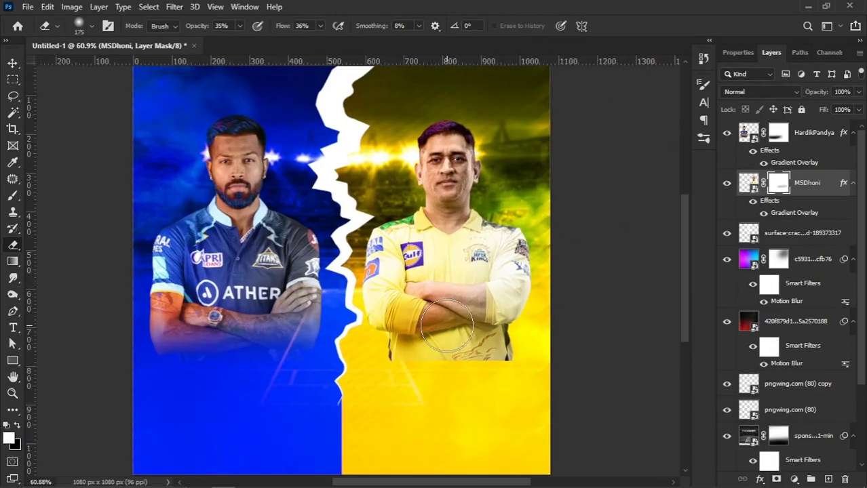
{"action": "scroll", "coordinate": [448, 346], "scroll_direction": "up", "scroll_amount": 1}
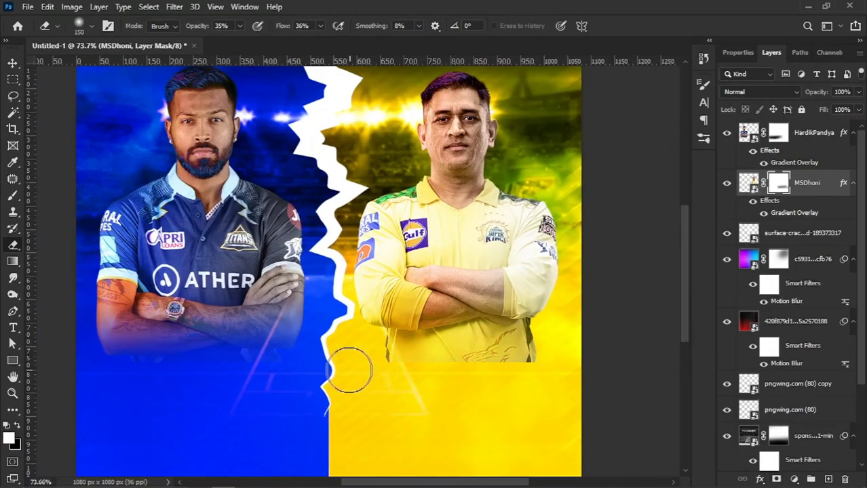
{"action": "key", "text": "bracketleft"}
{"action": "key", "text": "bracketleft"}
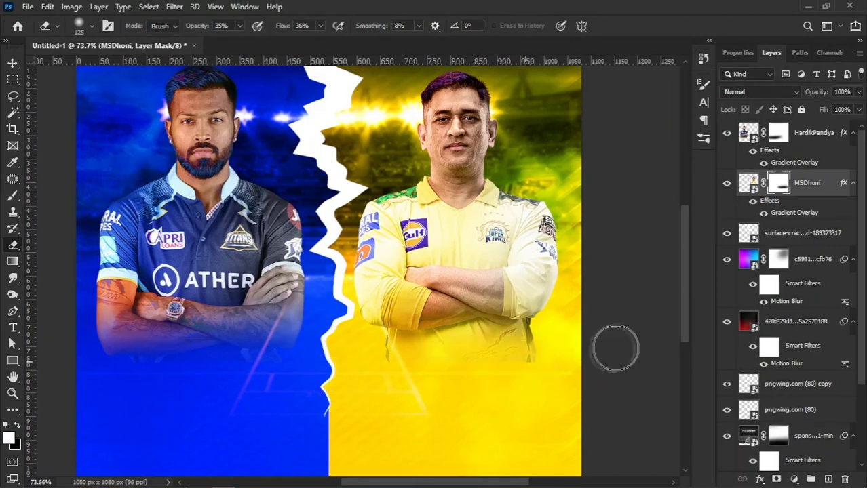
{"action": "key", "text": "v"}
{"action": "key", "text": "ctrl+0"}
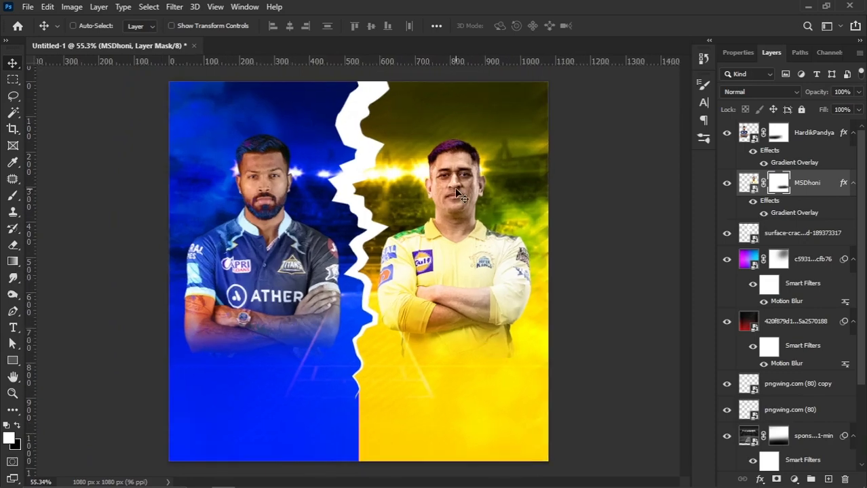
Compare the texture layers, then select the pngwing.com (80) copy layer
{"action": "right_click", "coordinate": [455, 188]}
{"action": "left_click", "coordinate": [475, 197]}
{"action": "right_click", "coordinate": [533, 204]}
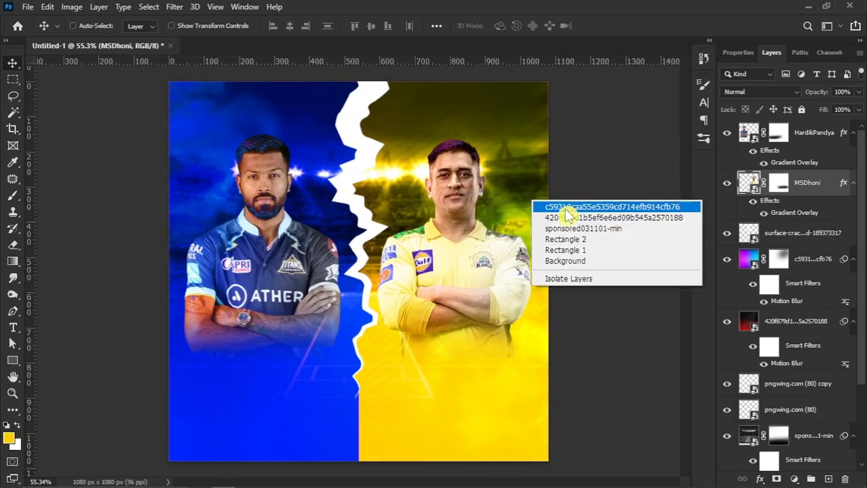
{"action": "left_click", "coordinate": [569, 207]}
{"action": "left_click", "coordinate": [727, 259]}
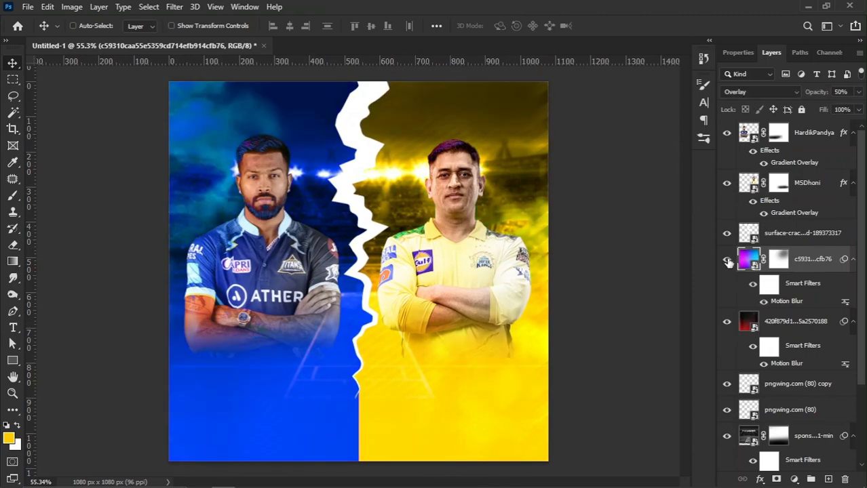
{"action": "left_click", "coordinate": [727, 259]}
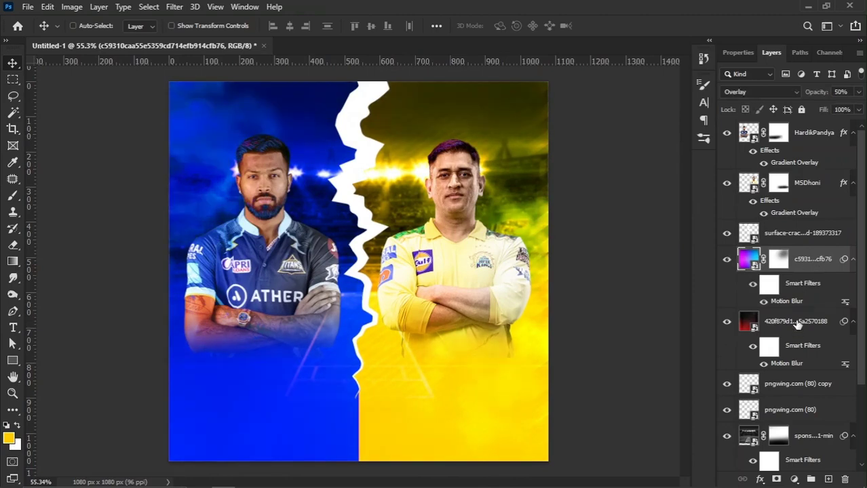
{"action": "left_click", "coordinate": [793, 323]}
{"action": "left_click", "coordinate": [779, 391]}
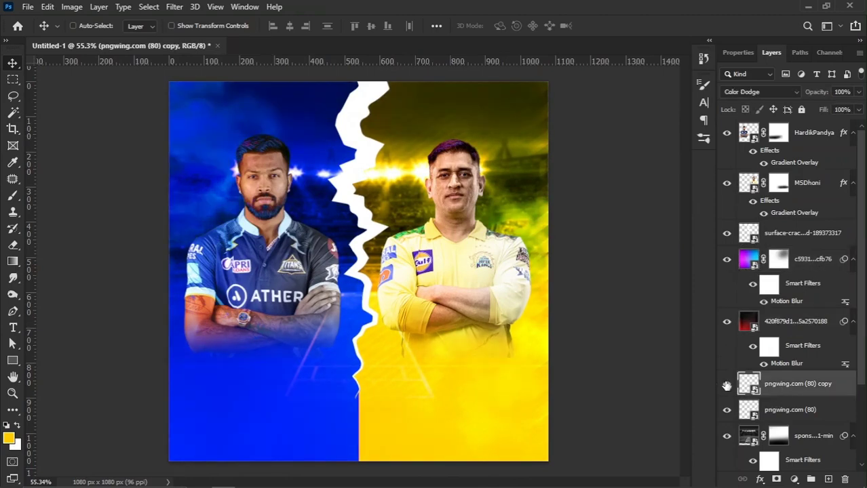
Drag the 669eb996980514e5de2af9d01368ba9d lightning image from the cricket folder onto the poster
{"action": "left_click", "coordinate": [200, 478]}
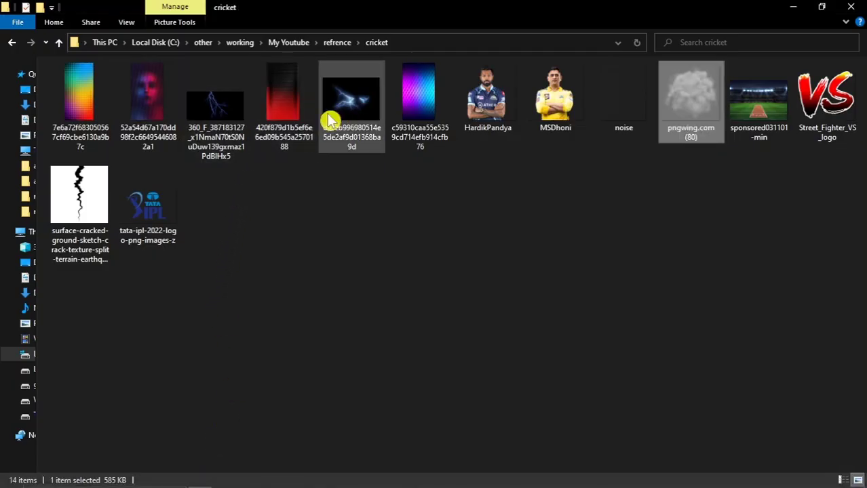
{"action": "left_click", "coordinate": [344, 103]}
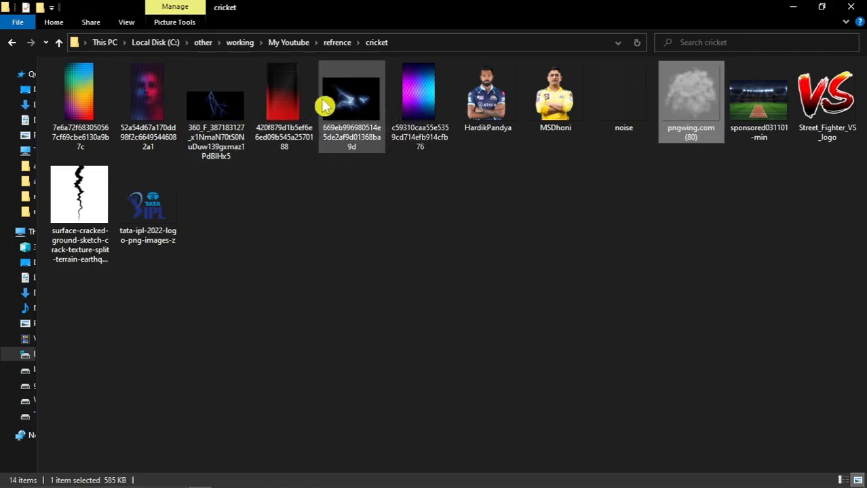
{"action": "left_click_drag", "start_coordinate": [326, 106], "coordinate": [343, 207]}
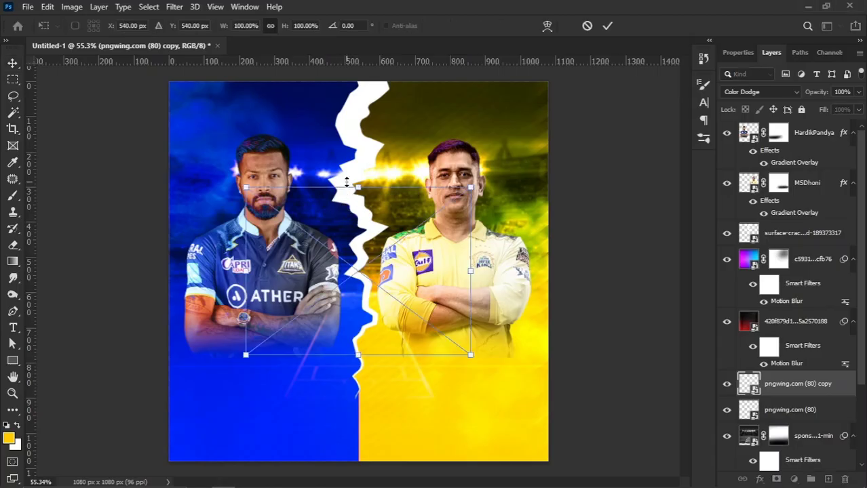
Place the lightning image, set it to Color Dodge, and move it toward the top right
{"action": "key", "text": "Return"}
{"action": "left_click_drag", "start_coordinate": [336, 112], "coordinate": [460, 161]}
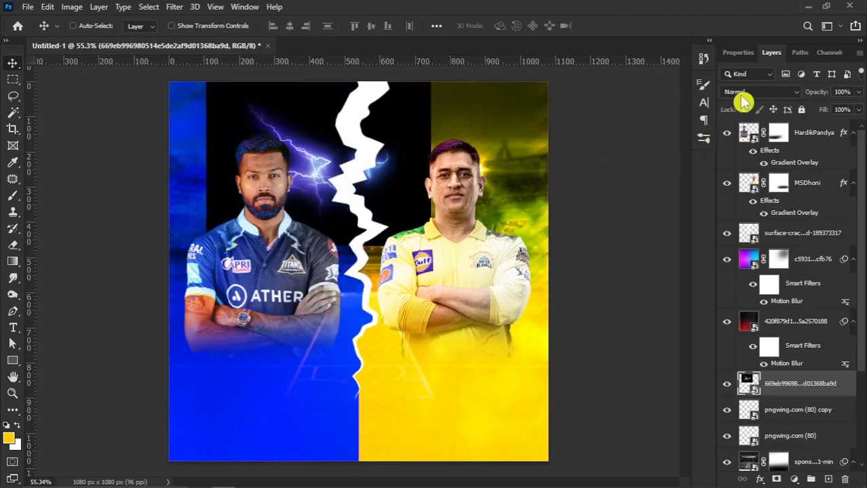
{"action": "left_click", "coordinate": [740, 93]}
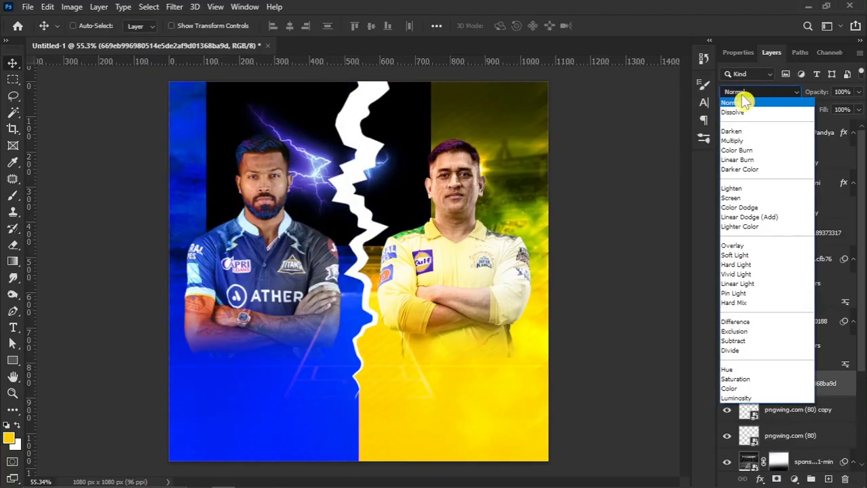
{"action": "left_click", "coordinate": [740, 207]}
{"action": "left_click_drag", "start_coordinate": [341, 213], "coordinate": [401, 157]}
{"action": "mouse_move", "coordinate": [465, 157]}
{"action": "left_mouse_down"}
{"action": "mouse_move", "coordinate": [502, 203]}
{"action": "mouse_move", "coordinate": [509, 274]}
{"action": "left_mouse_up"}
Rotate and enlarge the lightning into the top-right corner above Dhoni, then duplicate its layer
{"action": "key", "text": "ctrl+t"}
{"action": "left_click_drag", "start_coordinate": [458, 224], "coordinate": [527, 141]}
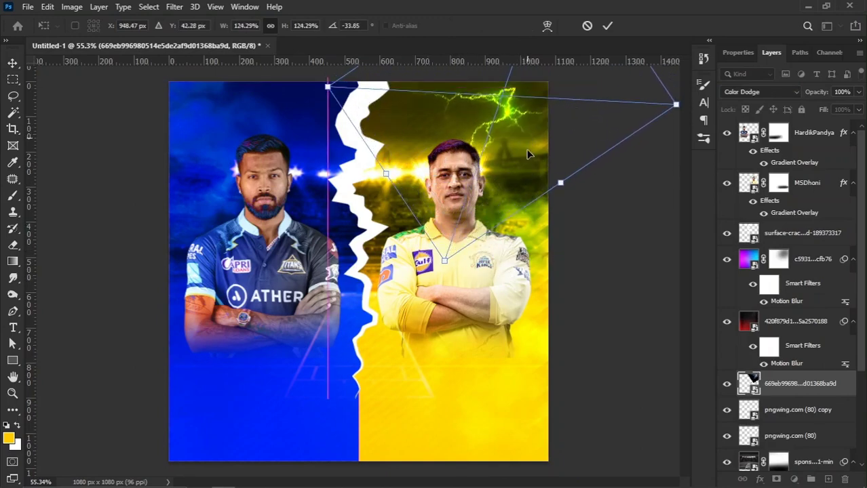
{"action": "key", "text": "Return"}
{"action": "left_click_drag", "start_coordinate": [530, 107], "coordinate": [532, 97]}
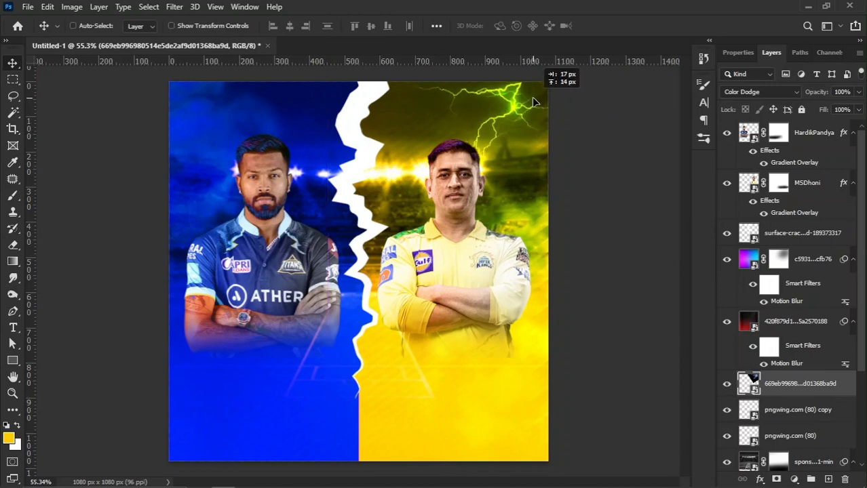
{"action": "left_click_drag", "start_coordinate": [777, 382], "coordinate": [829, 478]}
Duplicate the lightning to the upper left, rotating and scaling the copy
{"action": "left_click_drag", "start_coordinate": [553, 151], "coordinate": [239, 148]}
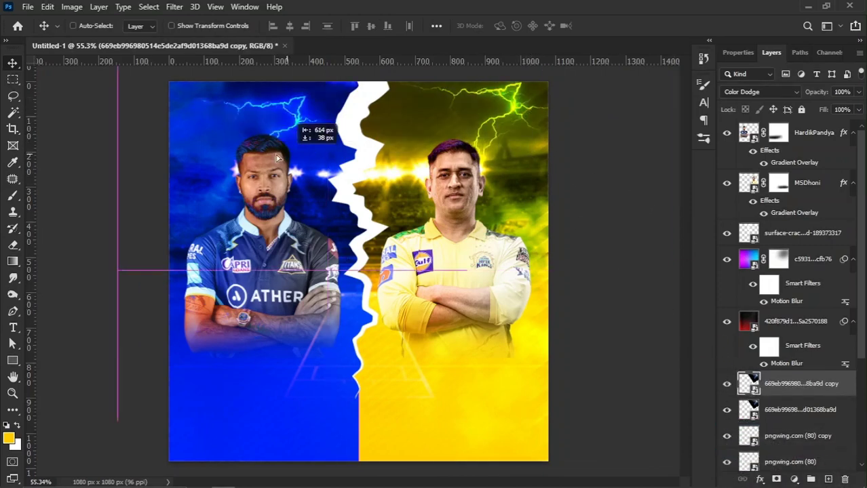
{"action": "key", "text": "ctrl+t"}
{"action": "left_click_drag", "start_coordinate": [136, 353], "coordinate": [124, 329]}
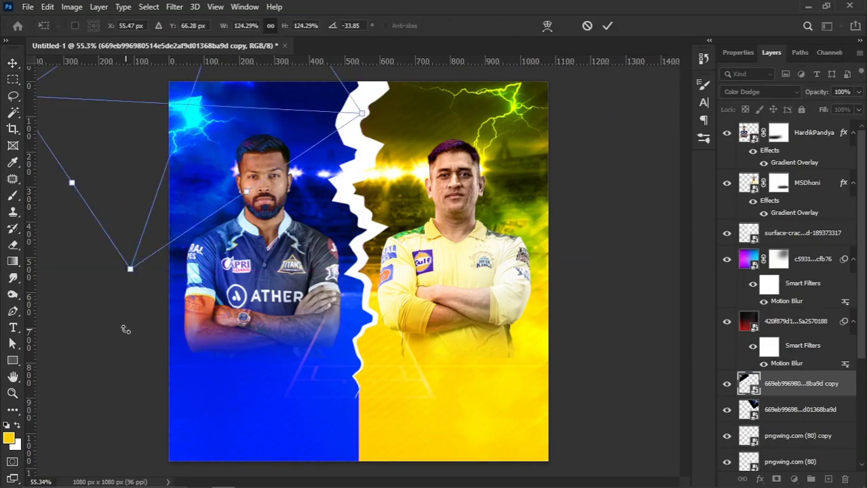
{"action": "left_click_drag", "start_coordinate": [291, 136], "coordinate": [291, 112]}
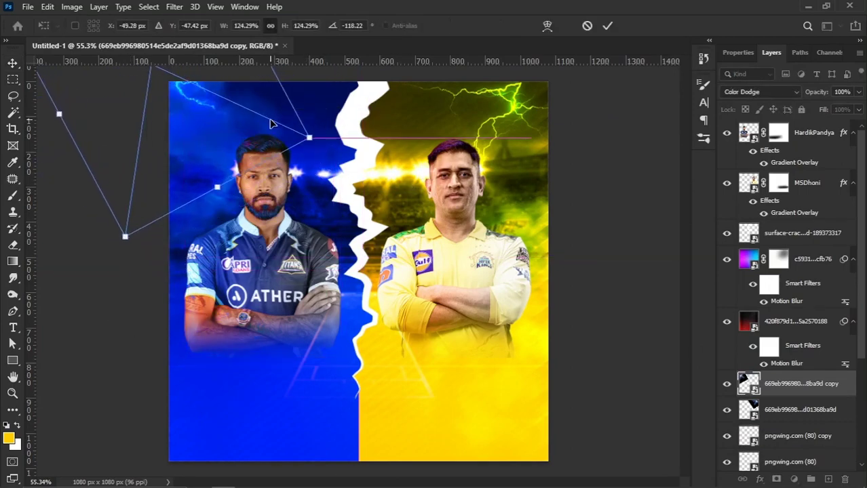
{"action": "key", "text": "Return"}
Settle the copy above Pandya, then drag the 360_F lightning image onto the poster
{"action": "mouse_move", "coordinate": [268, 145]}
{"action": "left_mouse_down"}
{"action": "mouse_move", "coordinate": [247, 160]}
{"action": "mouse_move", "coordinate": [308, 105]}
{"action": "left_mouse_up"}
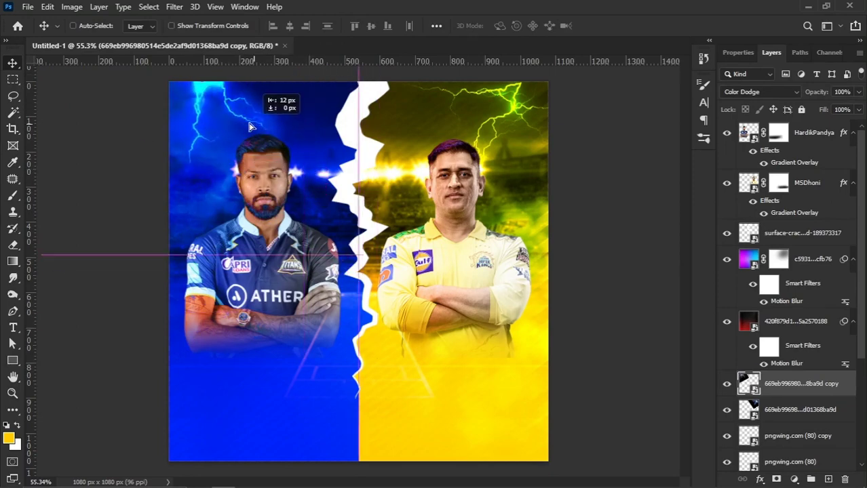
{"action": "mouse_move", "coordinate": [307, 106]}
{"action": "left_mouse_down"}
{"action": "mouse_move", "coordinate": [252, 122]}
{"action": "mouse_move", "coordinate": [261, 129]}
{"action": "left_mouse_up"}
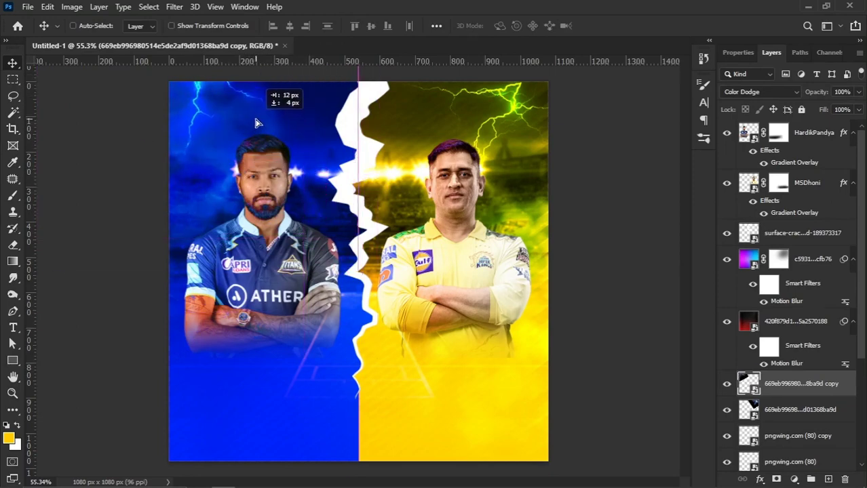
{"action": "key", "text": "alt+Tab"}
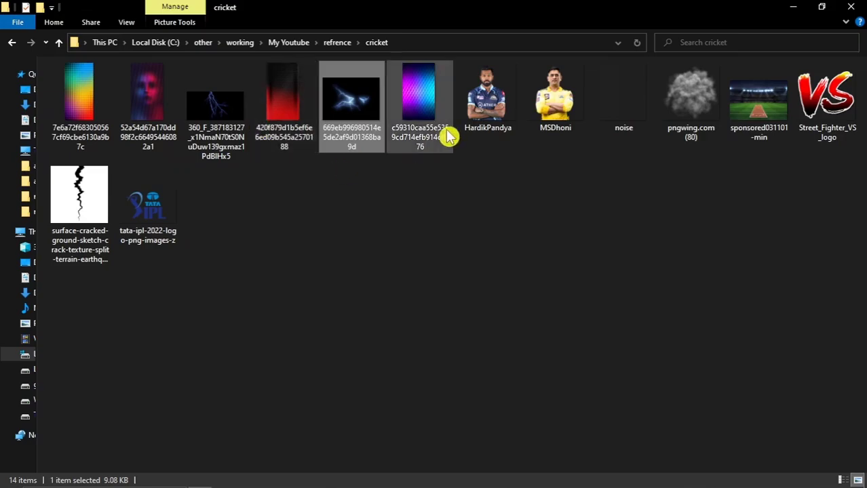
{"action": "mouse_move", "coordinate": [214, 96]}
{"action": "left_mouse_down"}
{"action": "mouse_move", "coordinate": [261, 206]}
{"action": "mouse_move", "coordinate": [308, 166]}
{"action": "left_mouse_up"}
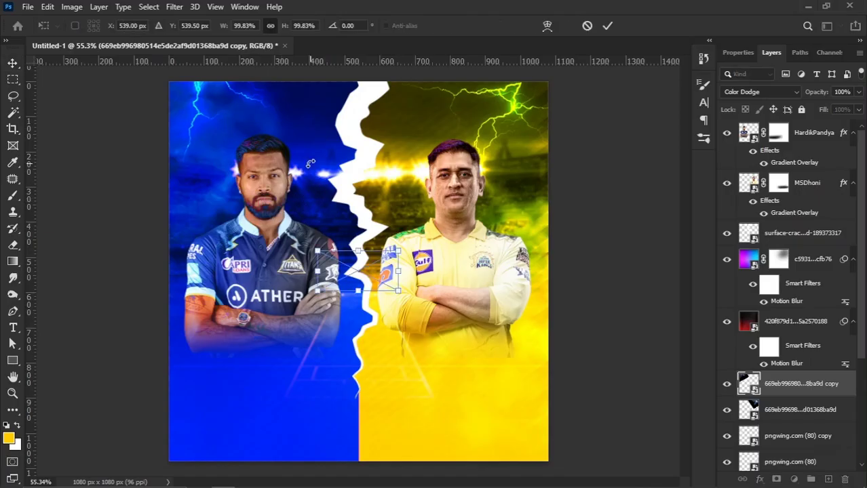
Place the new lightning, set it to Color Dodge, and move it toward the crack
{"action": "left_click_drag", "start_coordinate": [363, 249], "coordinate": [362, 166]}
{"action": "key", "text": "Return"}
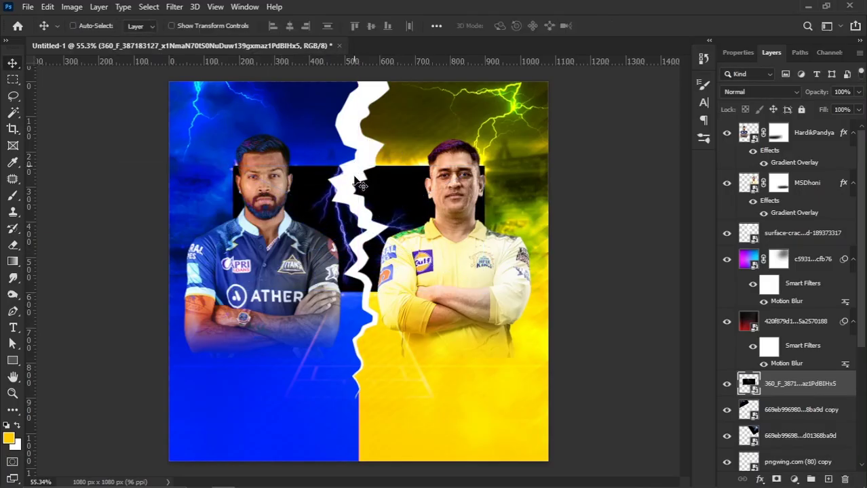
{"action": "left_click", "coordinate": [746, 93]}
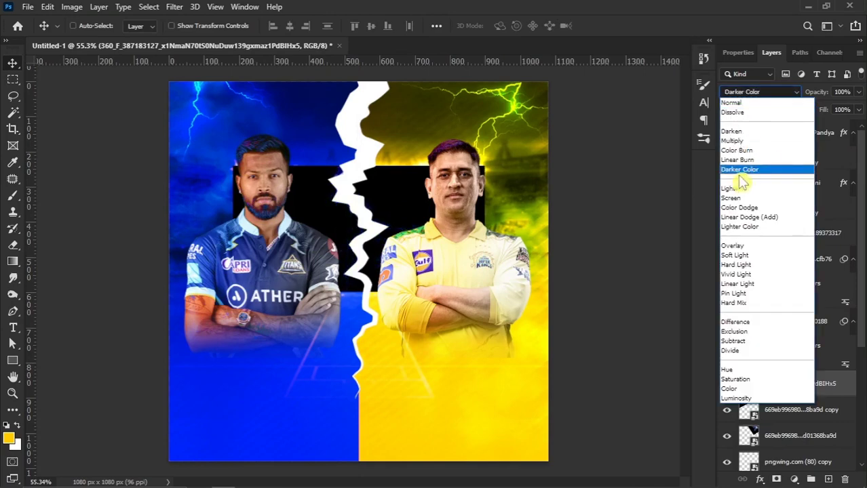
{"action": "left_click", "coordinate": [739, 207]}
{"action": "left_click_drag", "start_coordinate": [510, 237], "coordinate": [396, 228]}
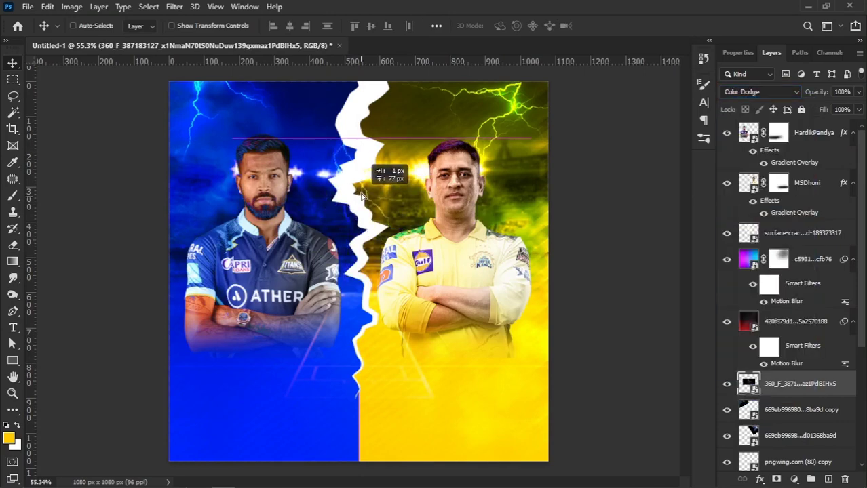
Rotate the lightning to about -164° and enlarge it to about 719% along the crack
{"action": "key", "text": "ctrl+t"}
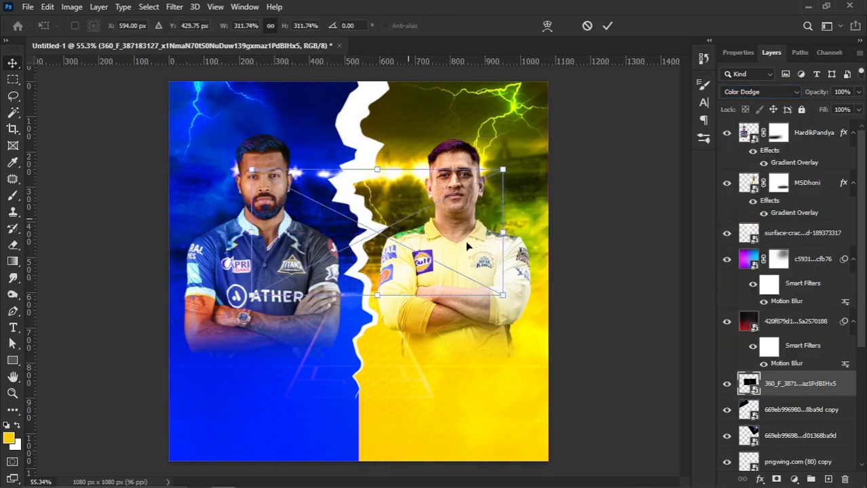
{"action": "left_click_drag", "start_coordinate": [434, 353], "coordinate": [411, 182]}
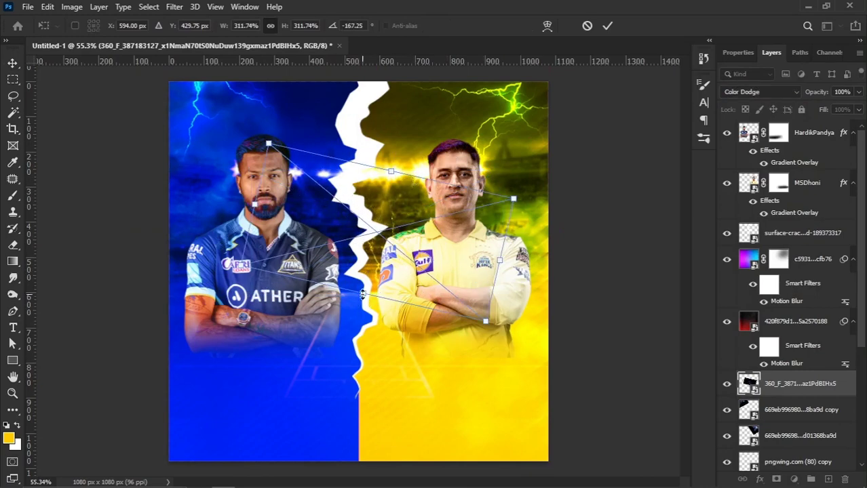
{"action": "left_click_drag", "start_coordinate": [363, 294], "coordinate": [367, 372]}
{"action": "mouse_move", "coordinate": [414, 100]}
{"action": "left_mouse_down"}
{"action": "mouse_move", "coordinate": [424, 100]}
{"action": "mouse_move", "coordinate": [416, 91]}
{"action": "left_mouse_up"}
{"action": "key", "text": "Return"}
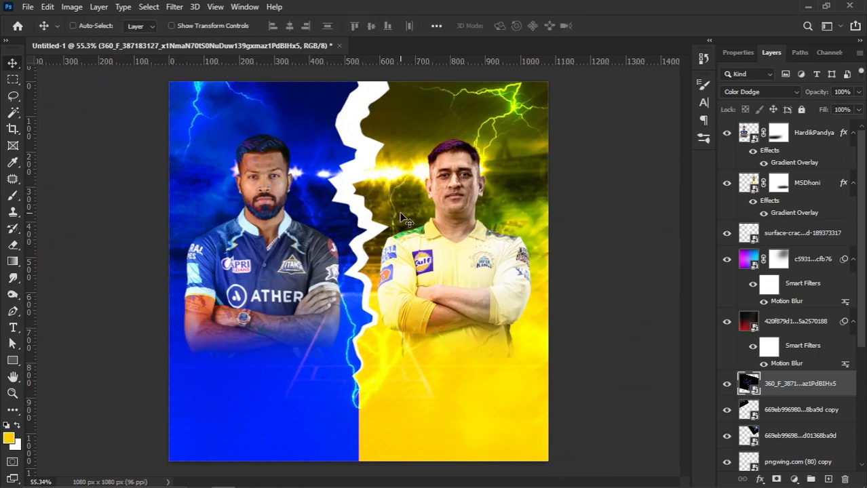
{"action": "left_click_drag", "start_coordinate": [405, 220], "coordinate": [403, 304]}
{"action": "key", "text": "Down"}
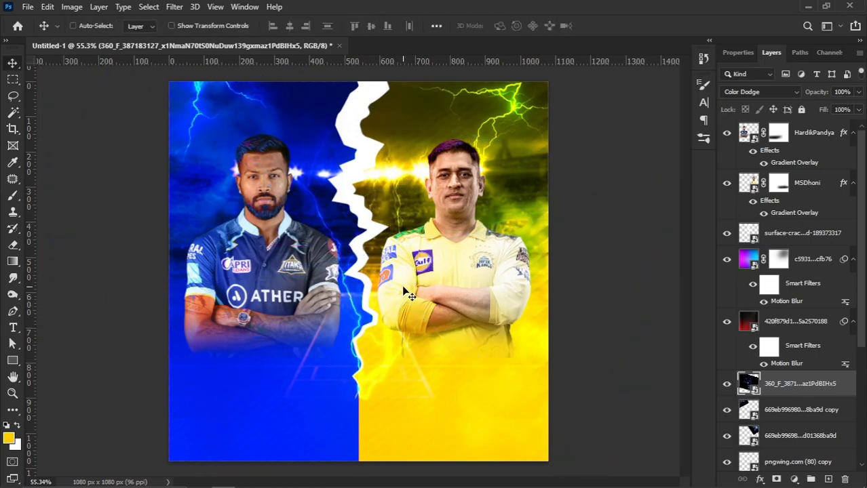
{"action": "key", "text": "Down"}
{"action": "key", "text": "Down"}
{"action": "key", "text": "Down"}
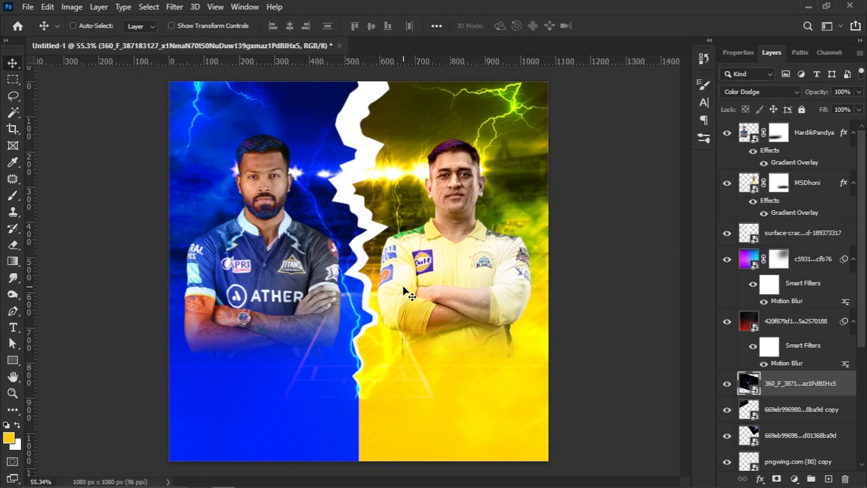
Flip the crack lightning vertically and shift it down and left along the crack
{"action": "key", "text": "ctrl+t"}
{"action": "right_click", "coordinate": [380, 291]}
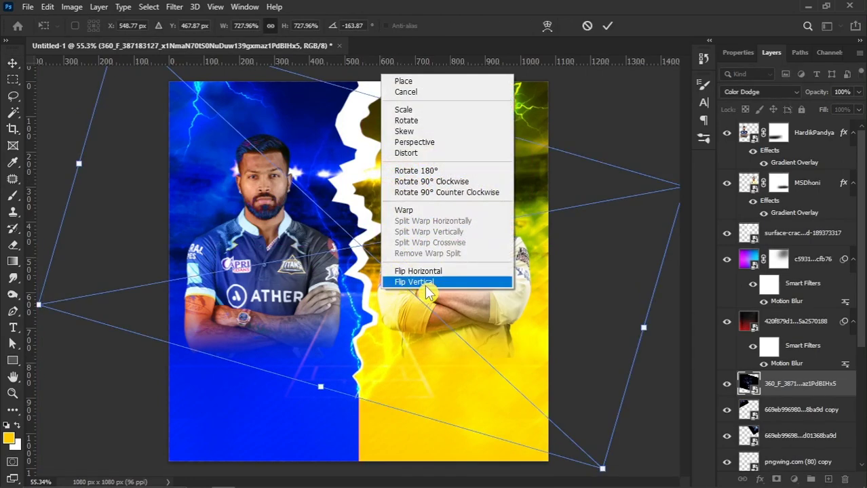
{"action": "left_click", "coordinate": [415, 282]}
{"action": "left_click_drag", "start_coordinate": [402, 181], "coordinate": [384, 178]}
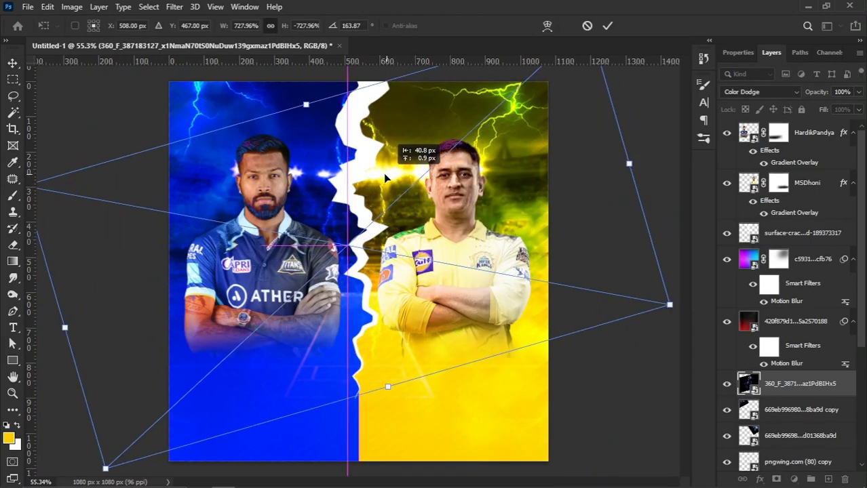
{"action": "key", "text": "Return"}
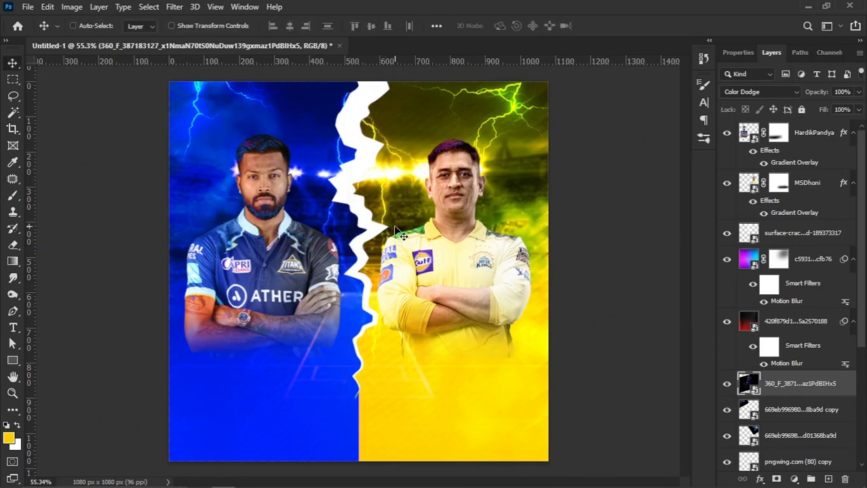
{"action": "left_click_drag", "start_coordinate": [401, 234], "coordinate": [402, 227]}
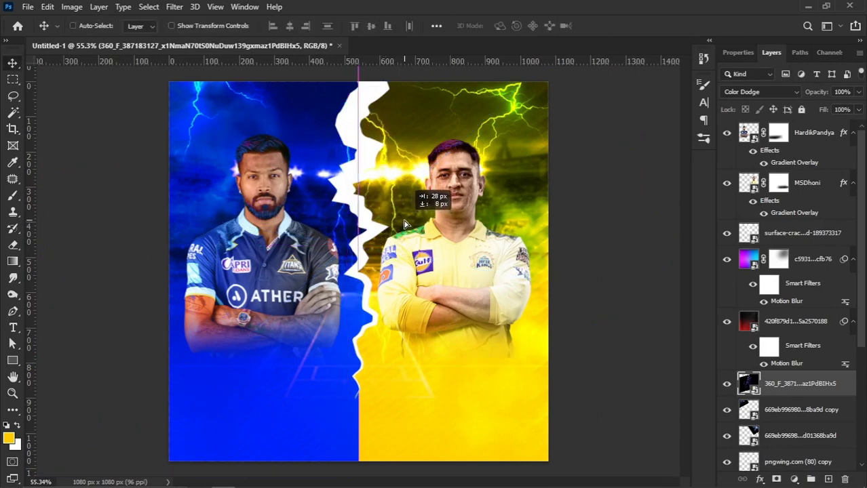
{"action": "mouse_move", "coordinate": [402, 226]}
{"action": "left_mouse_down"}
{"action": "mouse_move", "coordinate": [373, 266]}
{"action": "mouse_move", "coordinate": [354, 258]}
{"action": "mouse_move", "coordinate": [361, 239]}
{"action": "left_mouse_up"}
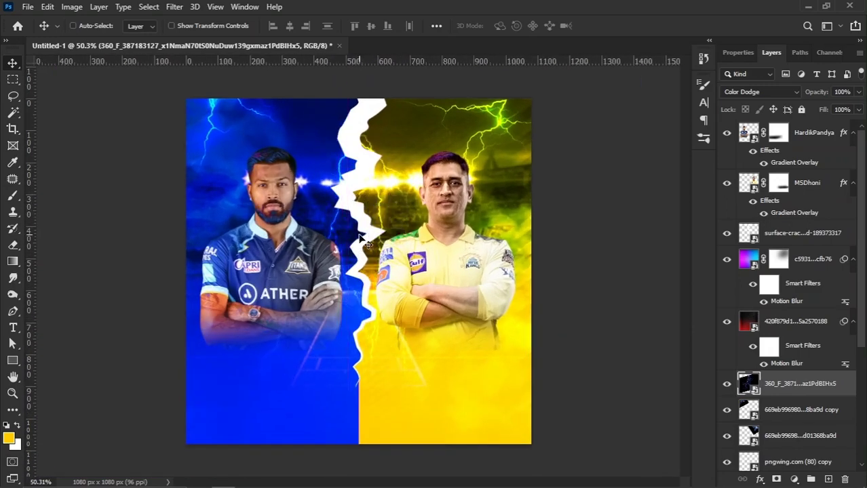
Flip the lightning back, rotating it to about -166° at roughly 728% along the crack's edge
{"action": "key", "text": "ctrl+t"}
{"action": "right_click", "coordinate": [367, 207]}
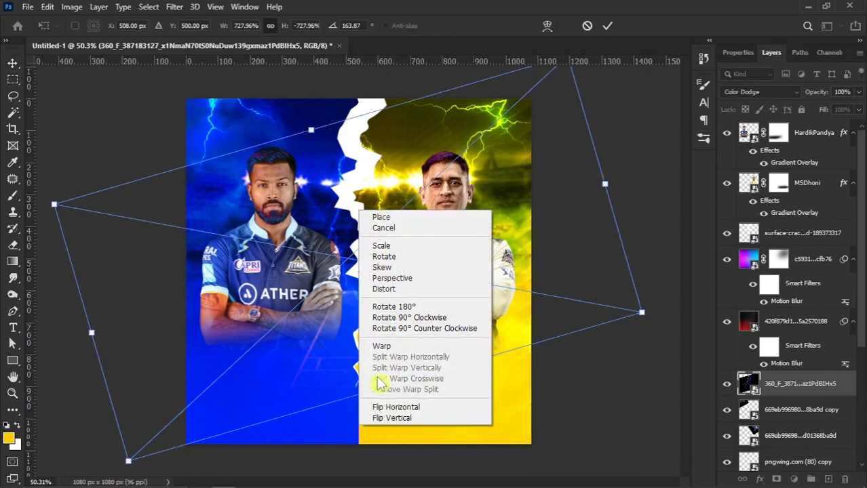
{"action": "left_click", "coordinate": [397, 471]}
{"action": "left_click_drag", "start_coordinate": [387, 259], "coordinate": [397, 219]}
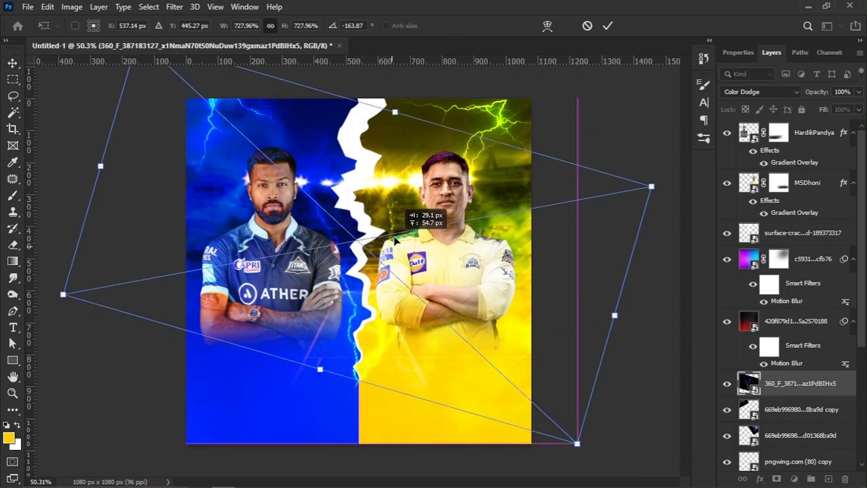
{"action": "left_click_drag", "start_coordinate": [381, 400], "coordinate": [381, 396]}
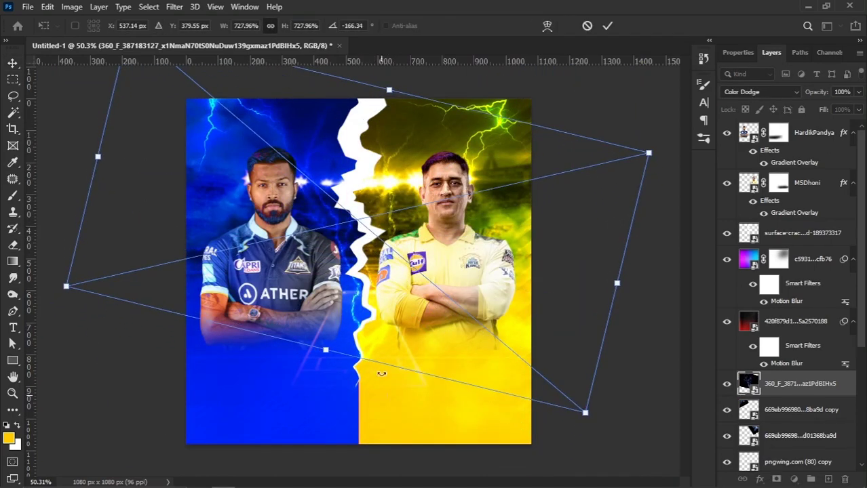
{"action": "key", "text": "Return"}
{"action": "scroll", "coordinate": [375, 302], "scroll_direction": "up", "scroll_amount": 1}
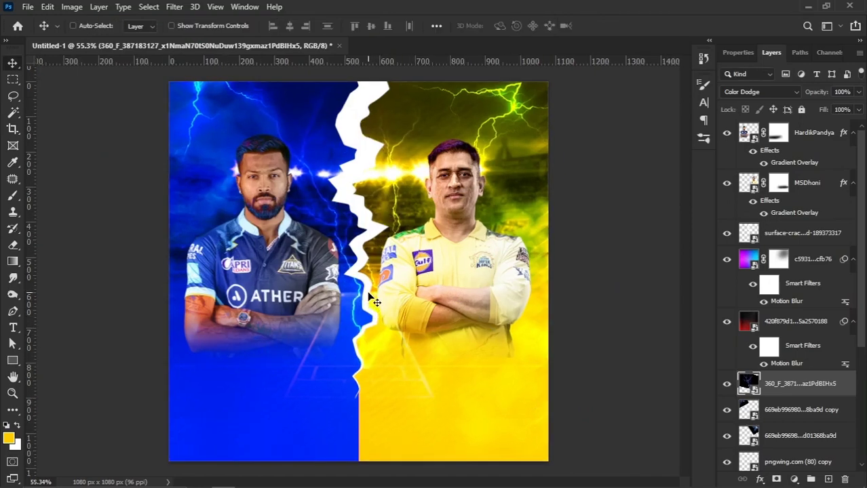
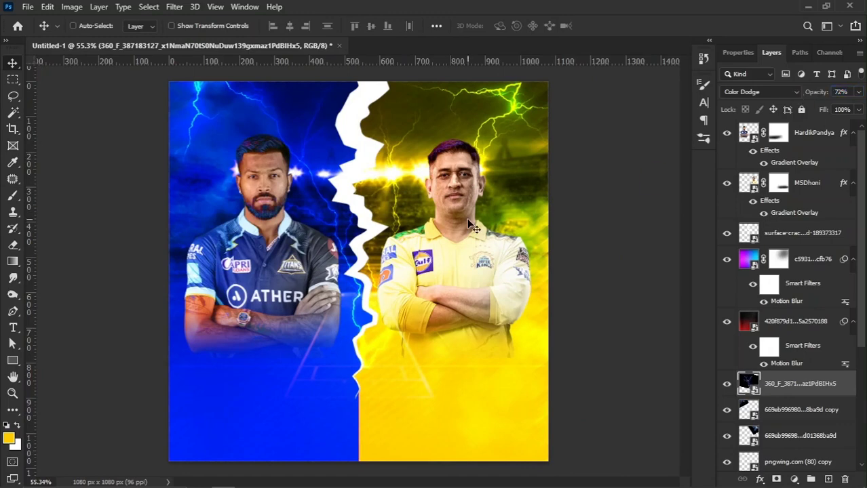
Select the cracked-ground texture layer and enable Outer Glow in its Blending Options
{"action": "scroll", "coordinate": [469, 224], "scroll_direction": "down", "scroll_amount": 1}
{"action": "scroll", "coordinate": [441, 203], "scroll_direction": "up", "scroll_amount": 1}
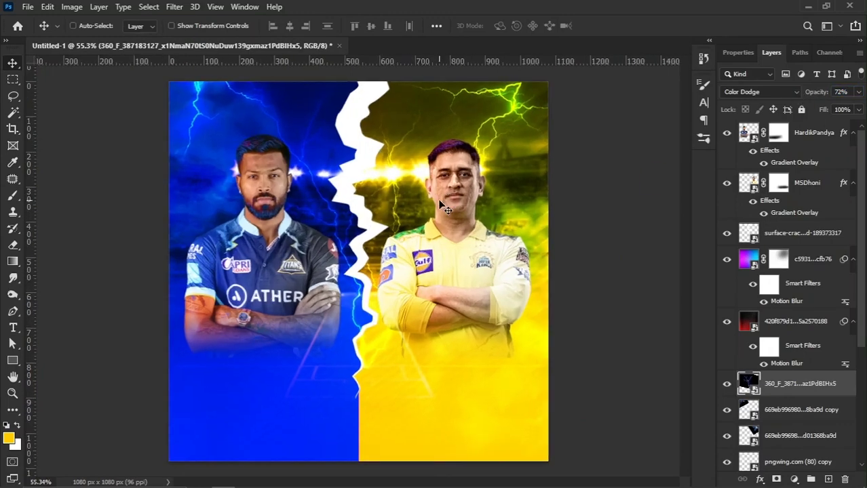
{"action": "right_click", "coordinate": [374, 116]}
{"action": "left_click", "coordinate": [369, 124]}
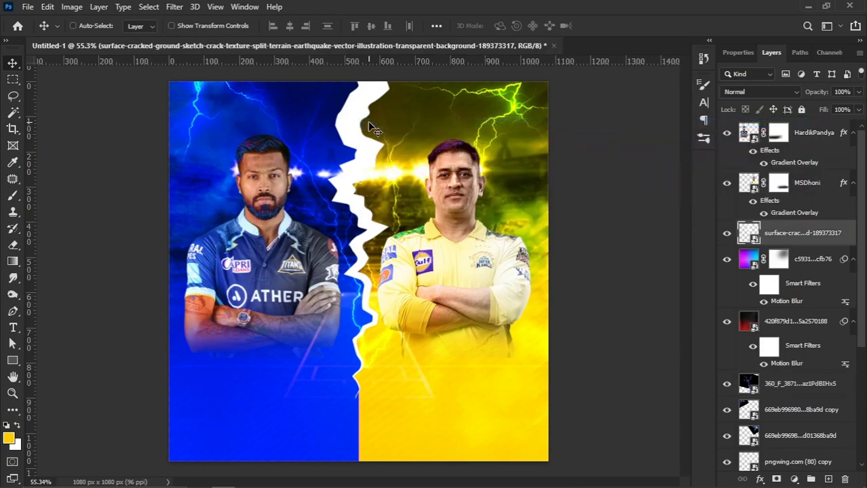
{"action": "right_click", "coordinate": [819, 249]}
{"action": "left_click", "coordinate": [675, 25]}
{"action": "left_click_drag", "start_coordinate": [449, 102], "coordinate": [542, 120]}
{"action": "left_click_drag", "start_coordinate": [603, 232], "coordinate": [601, 314]}
{"action": "left_click", "coordinate": [506, 350]}
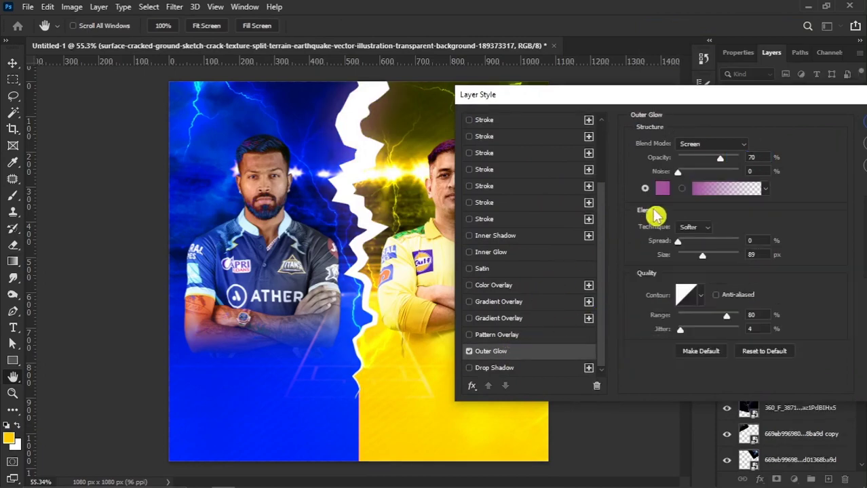
Set the glow to sampled yellow ffd600, Linear Light, 64% opacity and 14 px size
{"action": "left_click", "coordinate": [722, 159]}
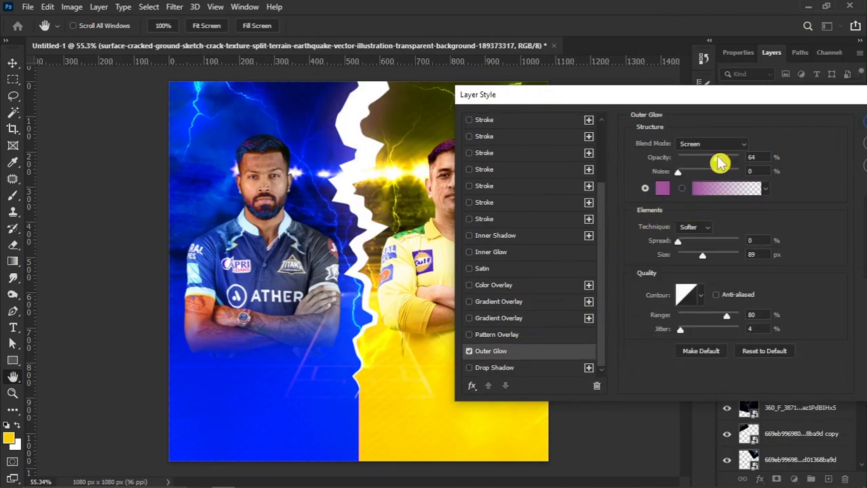
{"action": "left_click_drag", "start_coordinate": [700, 255], "coordinate": [679, 256]}
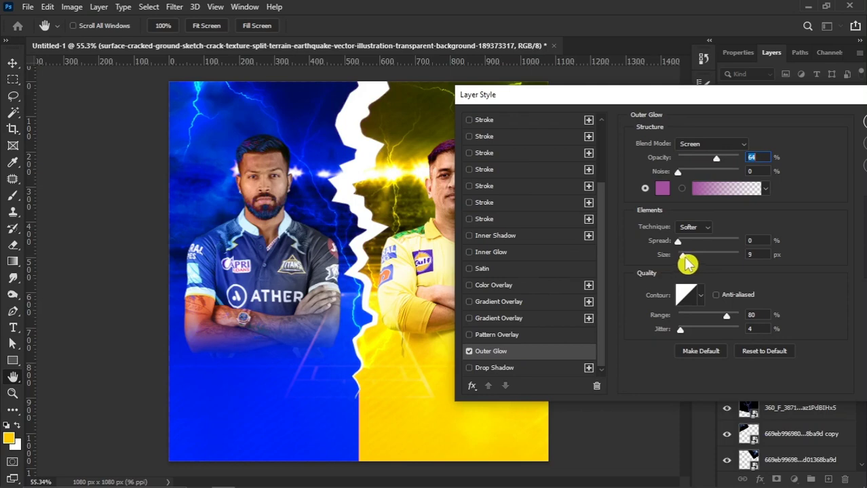
{"action": "left_click", "coordinate": [662, 188]}
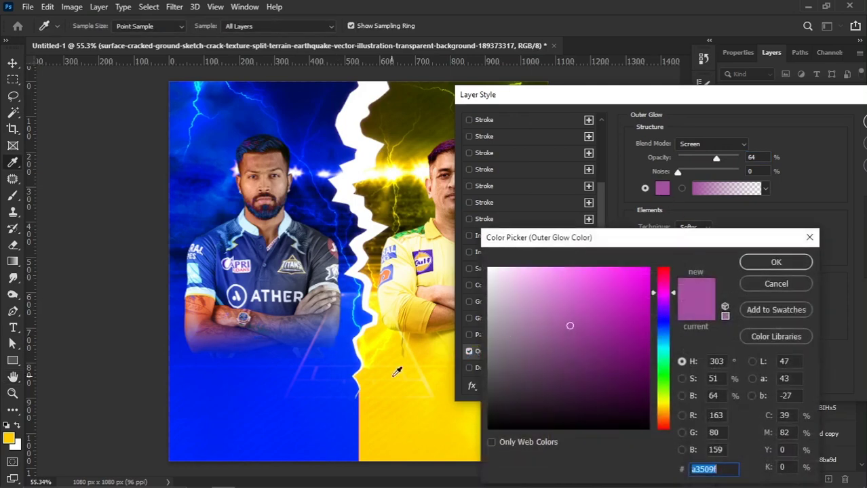
{"action": "left_click", "coordinate": [401, 373]}
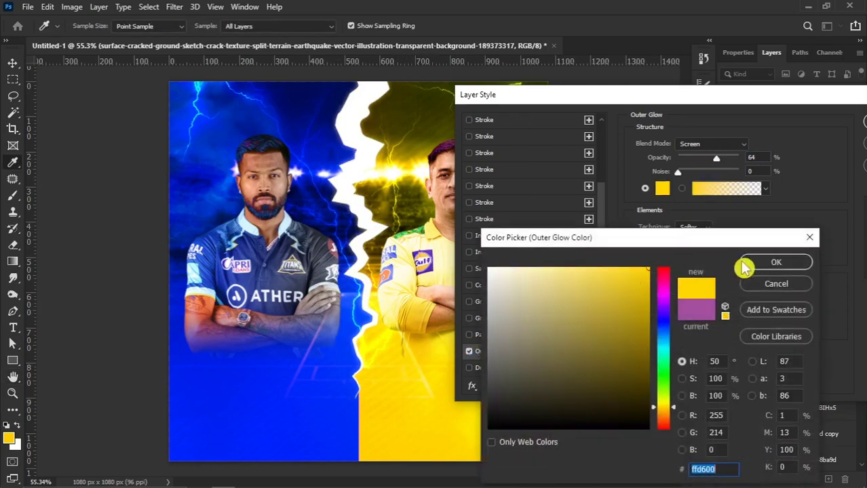
{"action": "left_click", "coordinate": [777, 262]}
{"action": "left_click", "coordinate": [711, 144]}
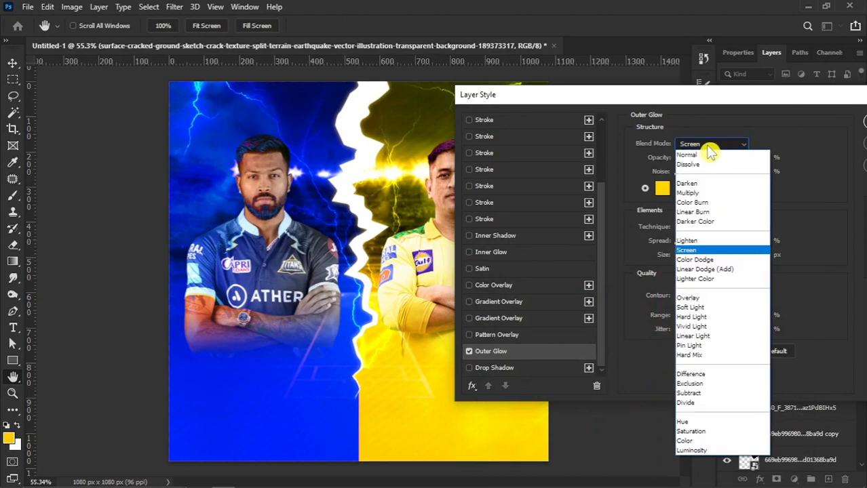
{"action": "left_click", "coordinate": [699, 336]}
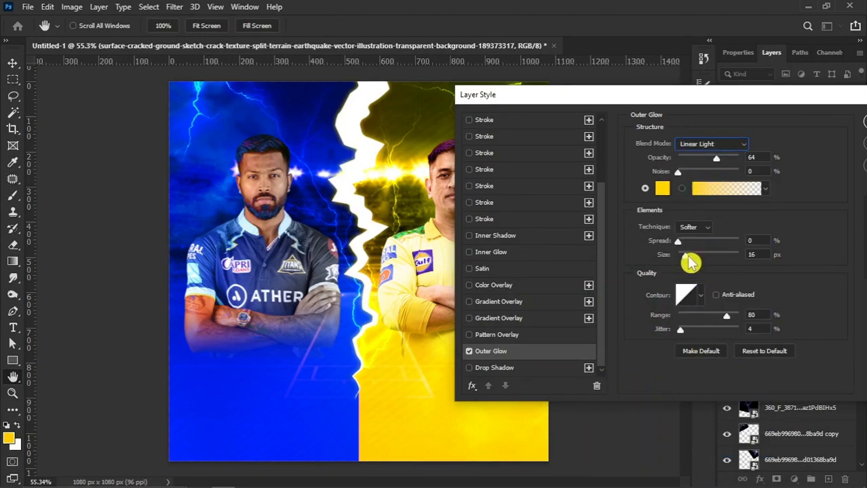
{"action": "left_click_drag", "start_coordinate": [686, 255], "coordinate": [688, 263]}
{"action": "left_click_drag", "start_coordinate": [770, 98], "coordinate": [716, 114]}
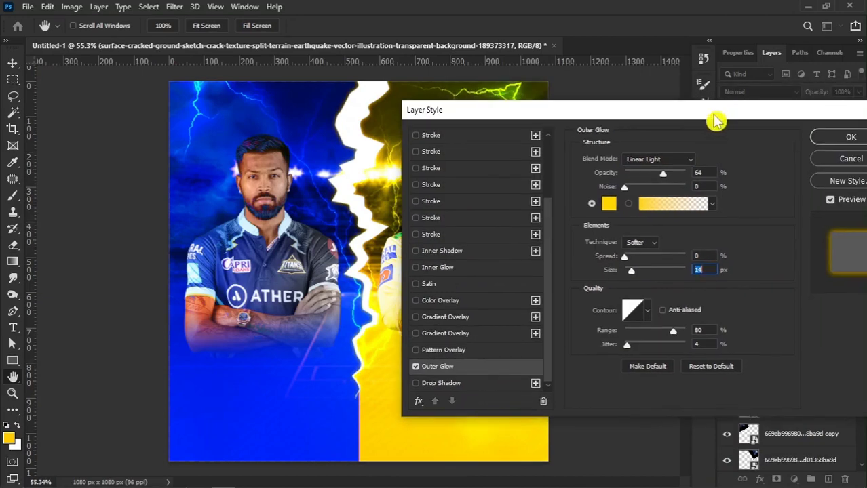
{"action": "left_click", "coordinate": [848, 139]}
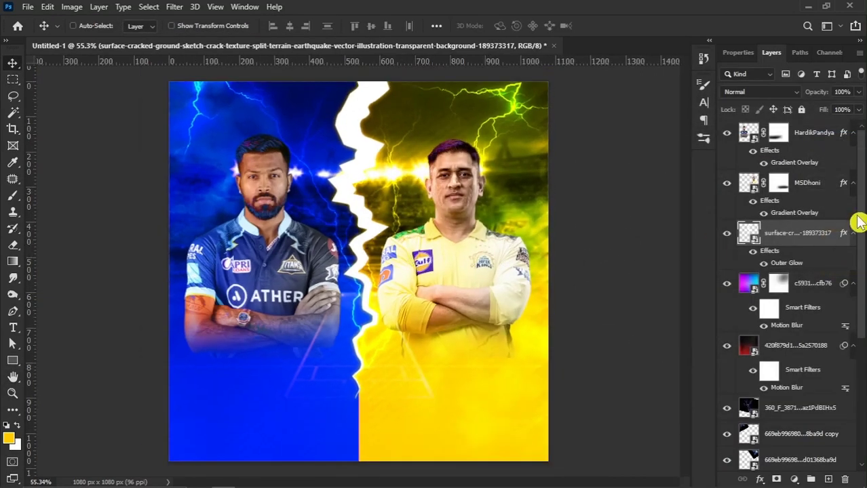
Draw a circle with the Ellipse Tool near the top of the split line
{"action": "left_click", "coordinate": [819, 138]}
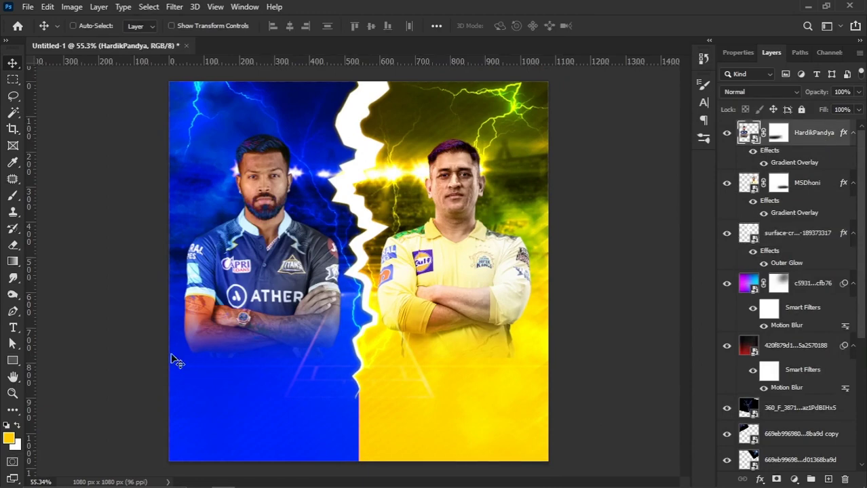
{"action": "left_click", "coordinate": [13, 360]}
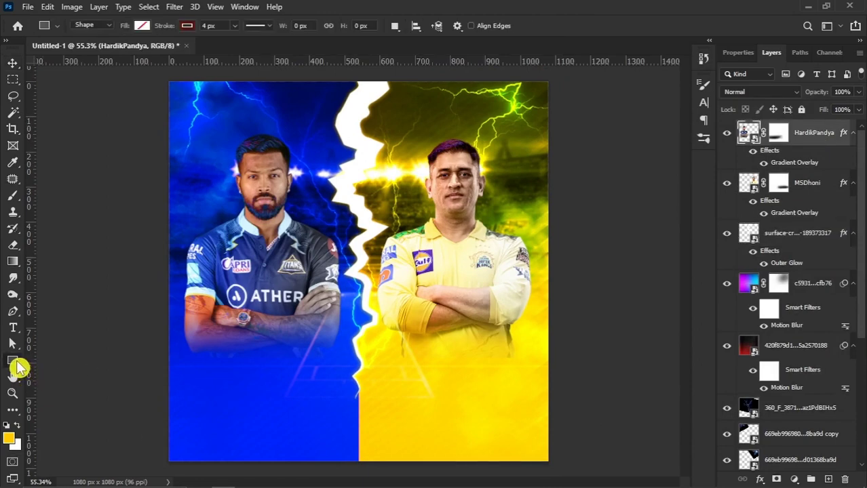
{"action": "left_click", "coordinate": [55, 388]}
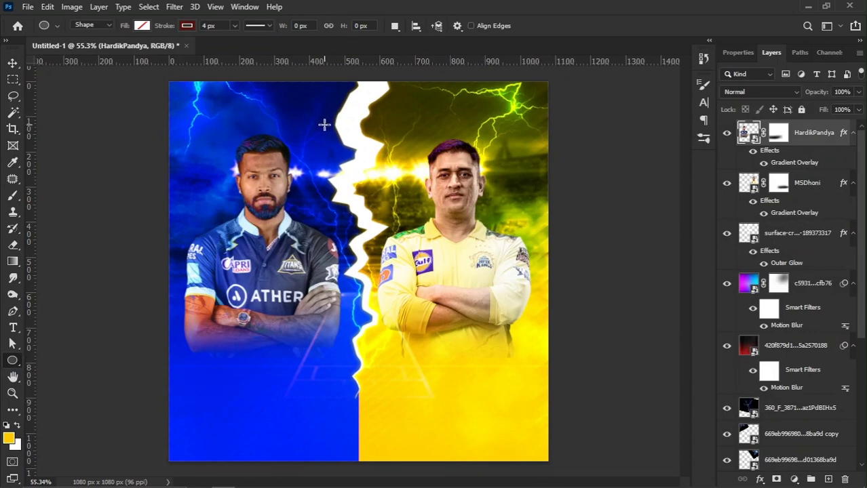
{"action": "left_click_drag", "start_coordinate": [324, 124], "coordinate": [418, 220]}
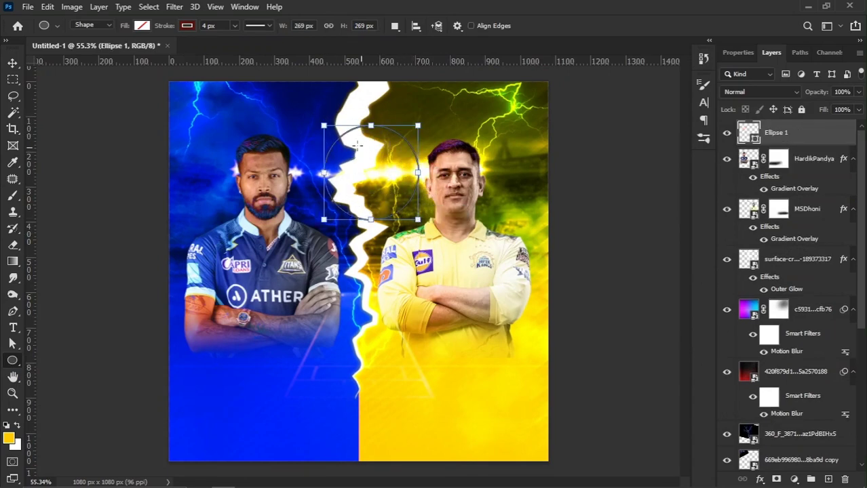
Fill the circle white and centre it horizontally on the poster
{"action": "left_click", "coordinate": [141, 26]}
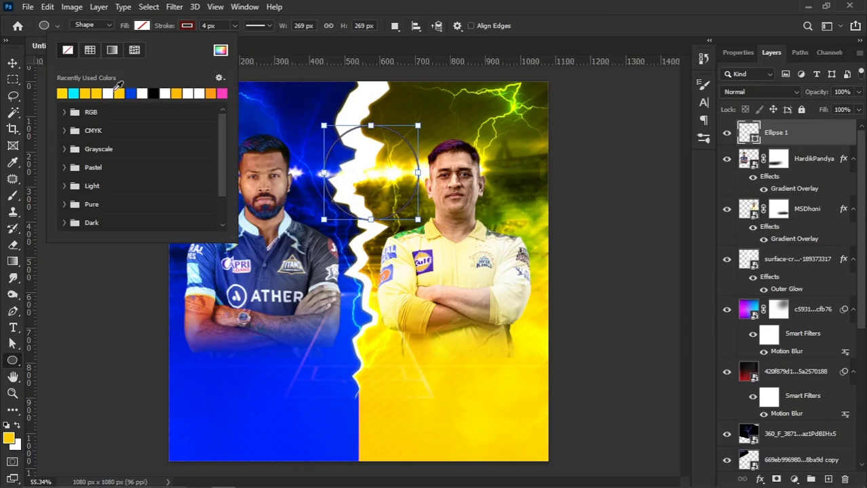
{"action": "left_click", "coordinate": [108, 93]}
{"action": "left_click", "coordinate": [188, 25]}
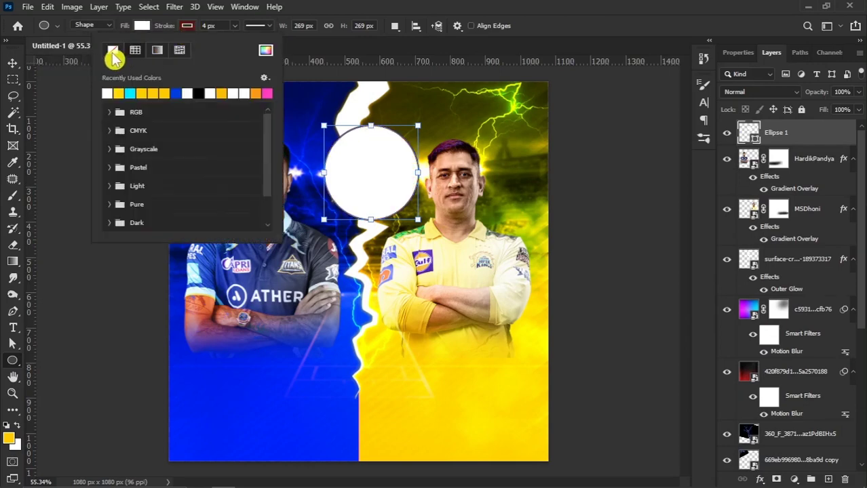
{"action": "left_click", "coordinate": [12, 63]}
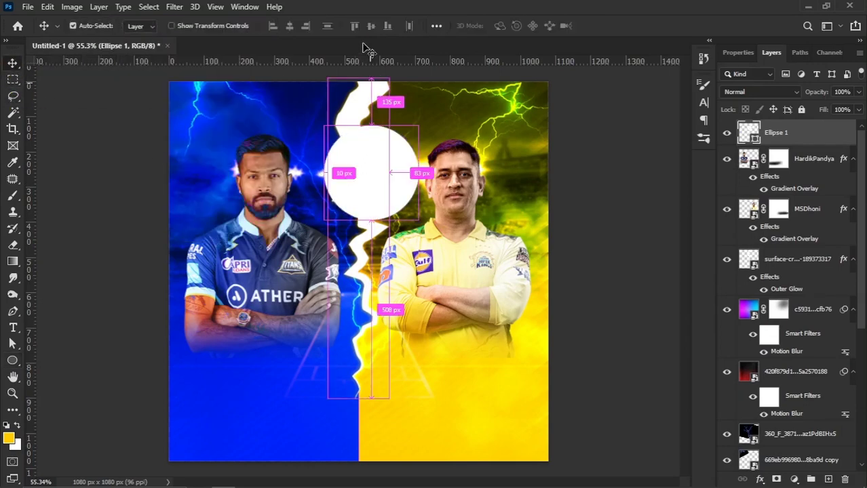
{"action": "left_click", "coordinate": [289, 26]}
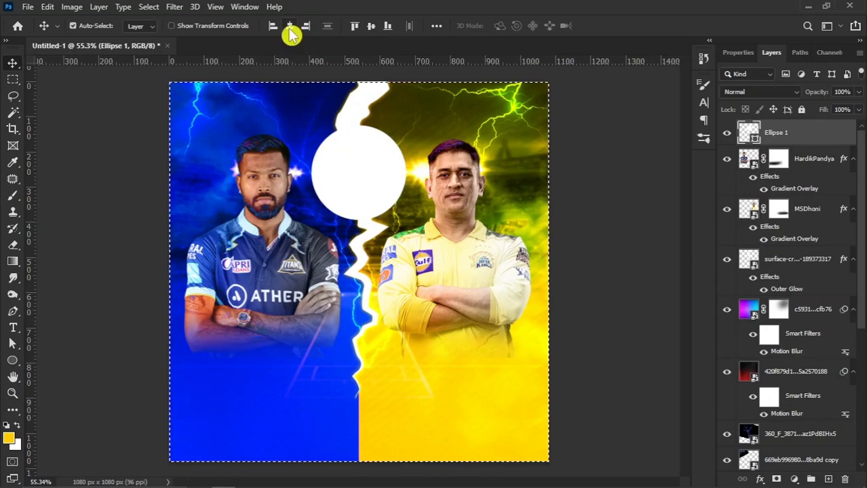
{"action": "right_click", "coordinate": [819, 138]}
Add a gradient-filled Stroke of about 17 px to the Ellipse 1 circle
{"action": "left_click", "coordinate": [691, 23]}
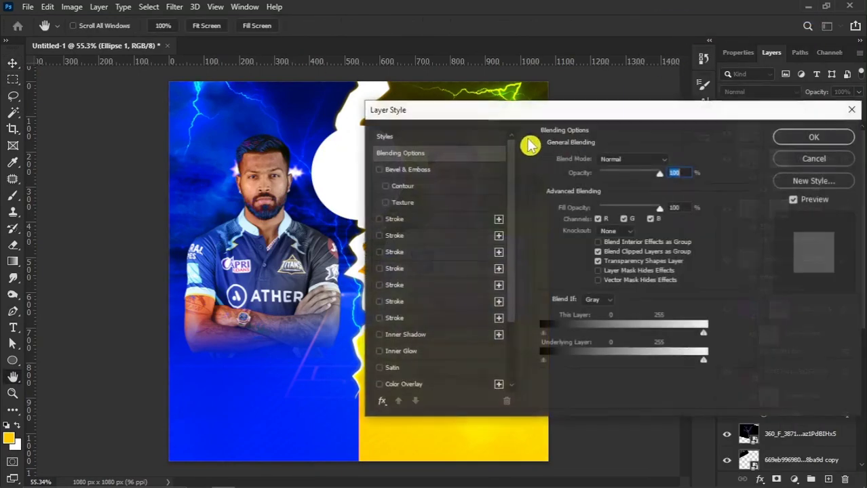
{"action": "left_click", "coordinate": [424, 219]}
{"action": "left_click_drag", "start_coordinate": [432, 110], "coordinate": [473, 102]}
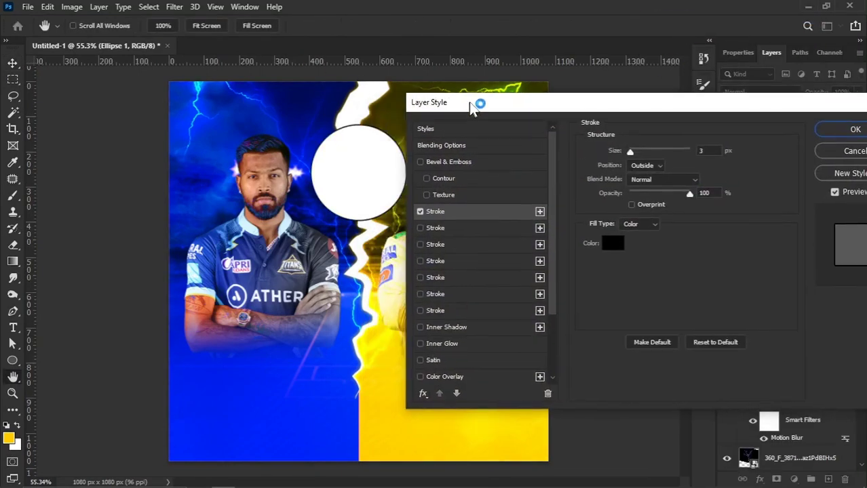
{"action": "left_click_drag", "start_coordinate": [631, 151], "coordinate": [638, 150]}
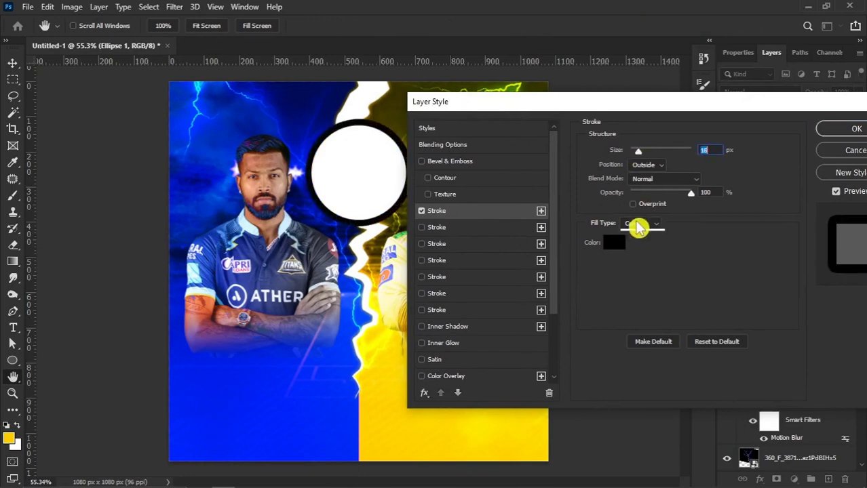
{"action": "left_click", "coordinate": [637, 225]}
{"action": "left_click", "coordinate": [641, 243]}
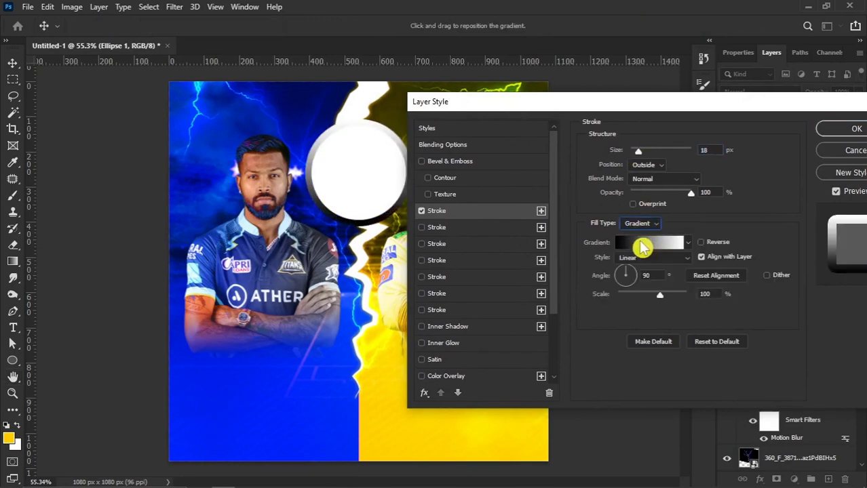
{"action": "left_click", "coordinate": [656, 245]}
{"action": "left_click", "coordinate": [641, 248]}
Make the stroke gradient transparent-to-white at a 120° angle and enable Drop Shadow
{"action": "left_click", "coordinate": [543, 365]}
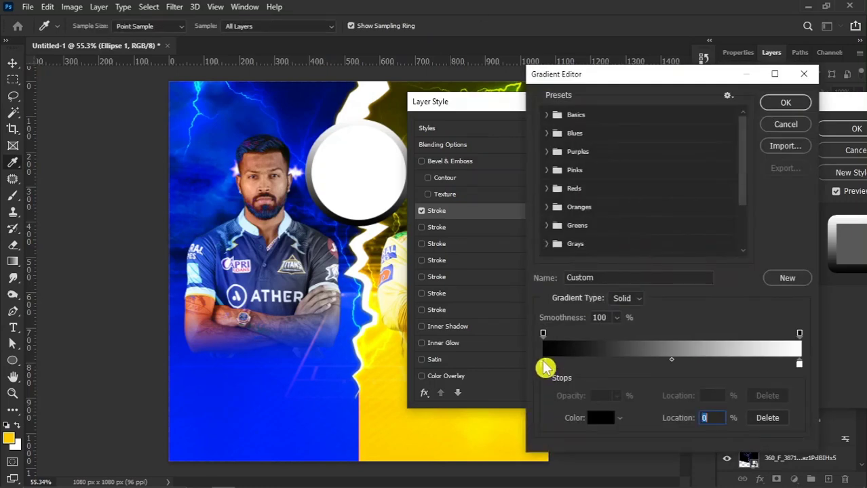
{"action": "left_click", "coordinate": [544, 335]}
{"action": "left_click_drag", "start_coordinate": [567, 401], "coordinate": [251, 392]}
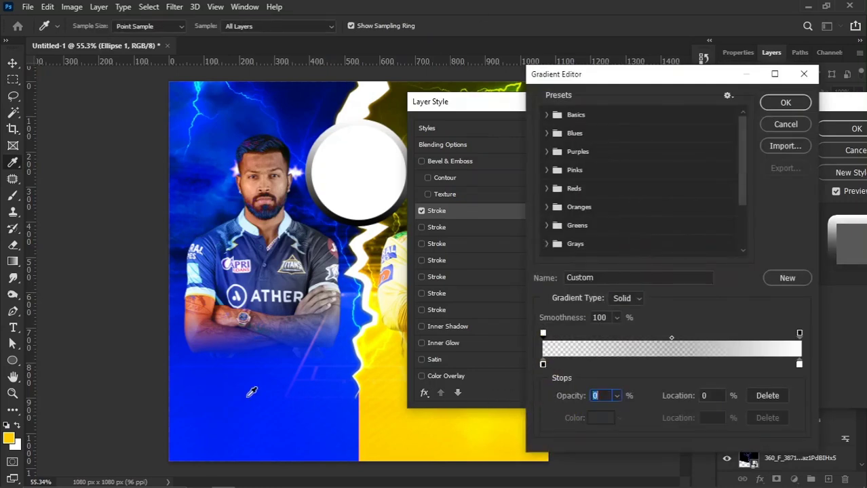
{"action": "left_click", "coordinate": [787, 105]}
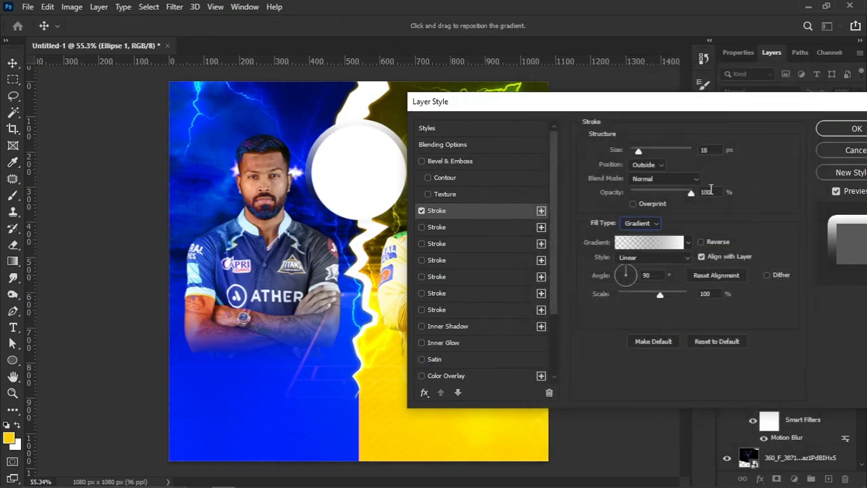
{"action": "scroll", "coordinate": [714, 150], "scroll_direction": "down", "scroll_amount": 2}
{"action": "scroll", "coordinate": [714, 150], "scroll_direction": "down", "scroll_amount": 2}
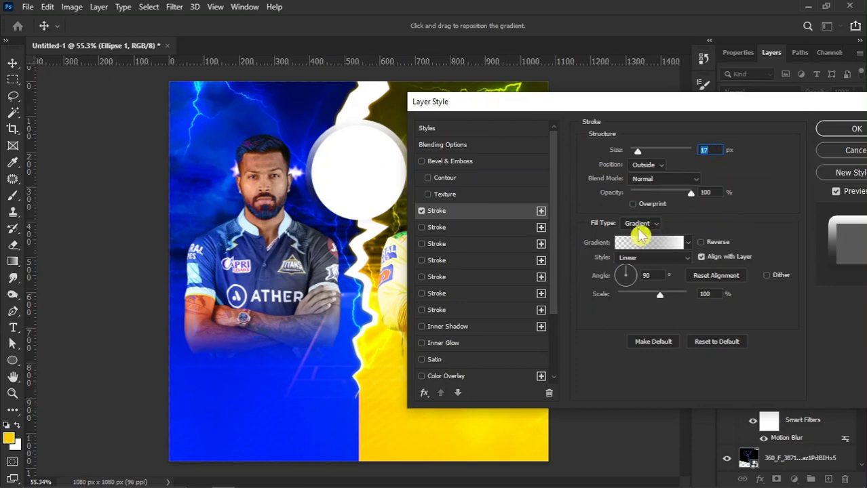
{"action": "left_click", "coordinate": [624, 273]}
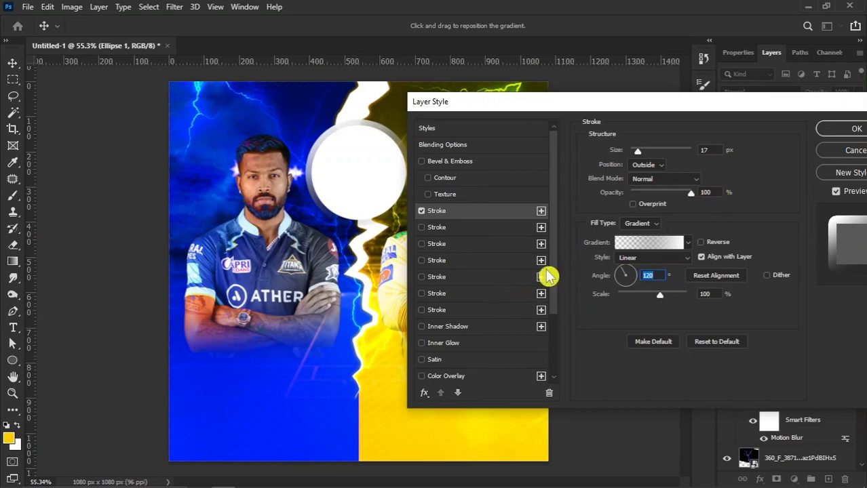
{"action": "left_click_drag", "start_coordinate": [553, 276], "coordinate": [556, 333]}
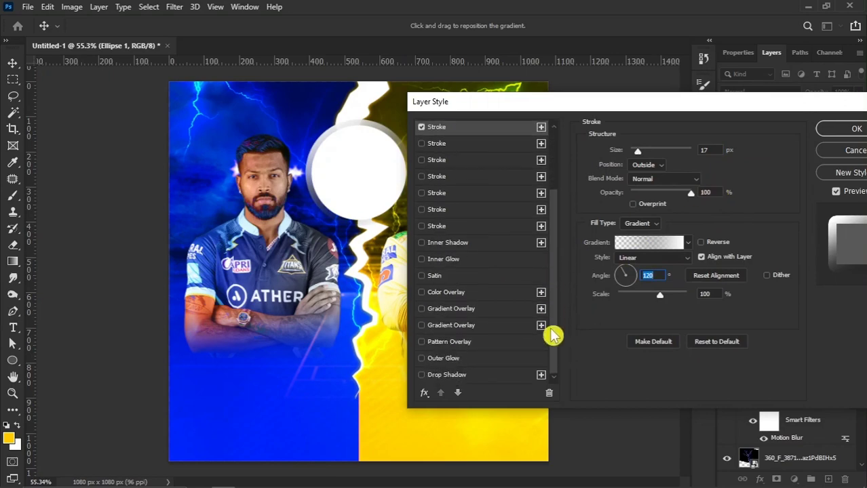
{"action": "left_click", "coordinate": [451, 375]}
Set the drop shadow to 72% opacity, 117° angle, 31 px distance and 26 px size
{"action": "left_click_drag", "start_coordinate": [496, 103], "coordinate": [522, 89]}
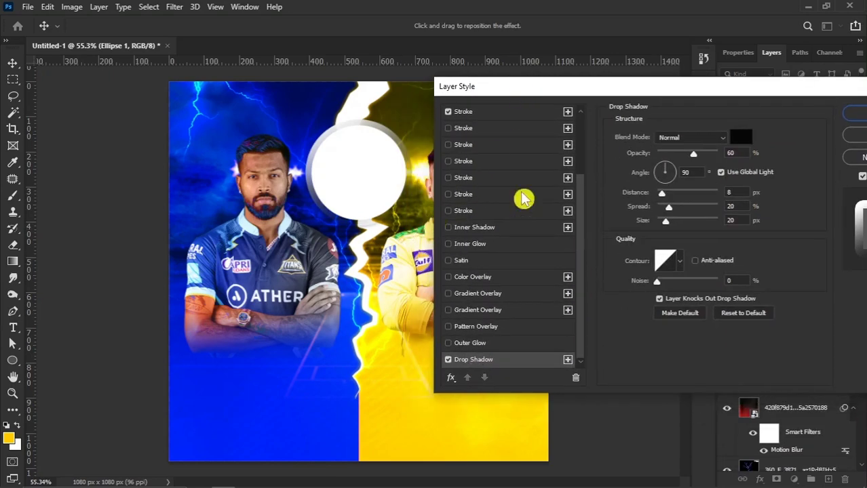
{"action": "left_click_drag", "start_coordinate": [693, 153], "coordinate": [720, 155]}
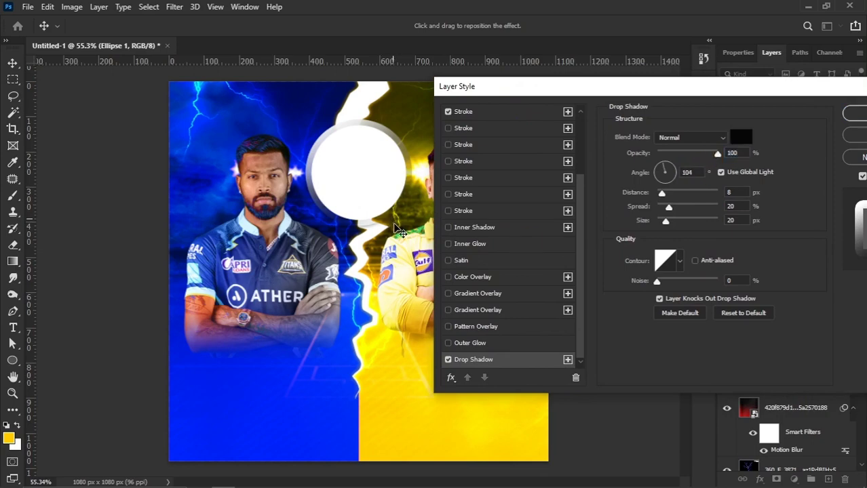
{"action": "left_click_drag", "start_coordinate": [397, 227], "coordinate": [403, 237]}
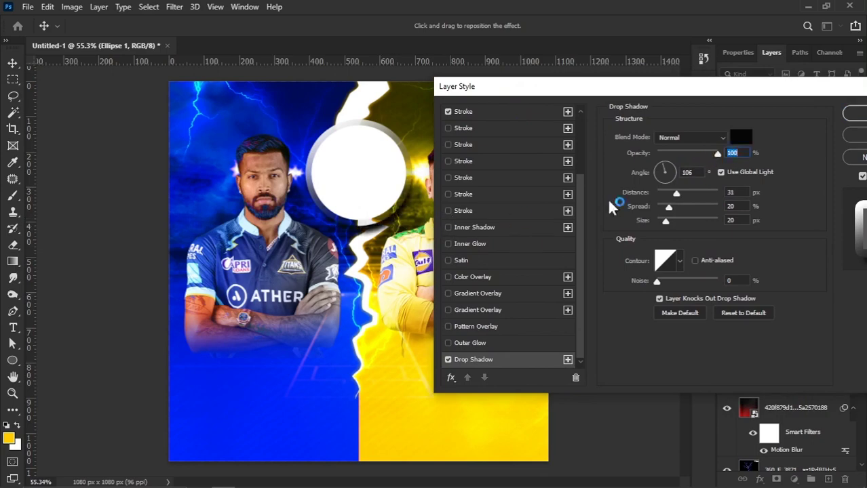
{"action": "left_click", "coordinate": [736, 221]}
{"action": "key", "text": "Up"}
{"action": "key", "text": "Up"}
{"action": "key", "text": "Up"}
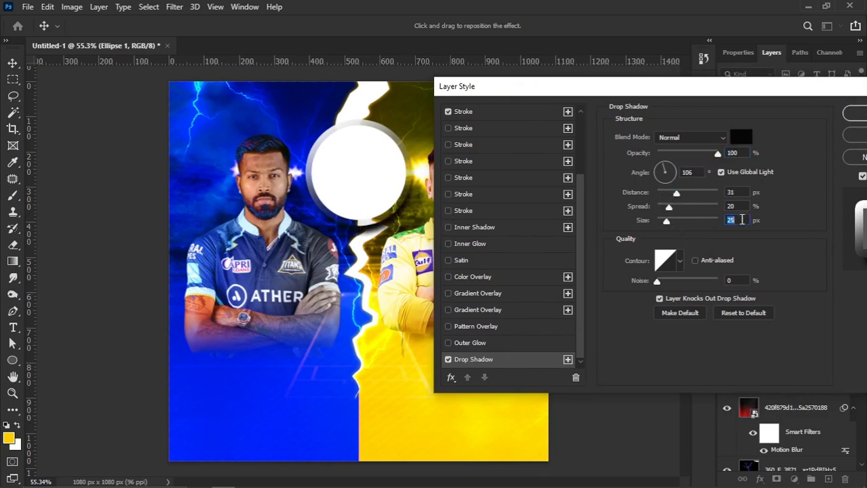
{"action": "key", "text": "Down"}
{"action": "key", "text": "Down"}
{"action": "key", "text": "Down"}
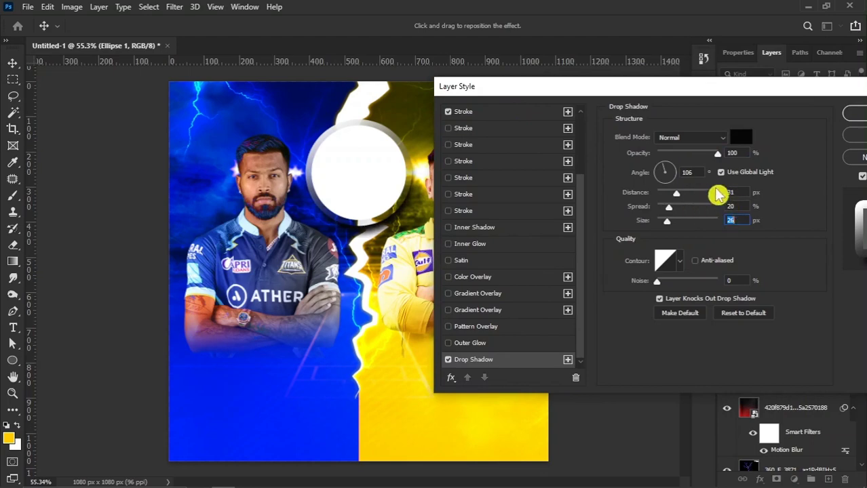
{"action": "left_click_drag", "start_coordinate": [704, 158], "coordinate": [699, 160]}
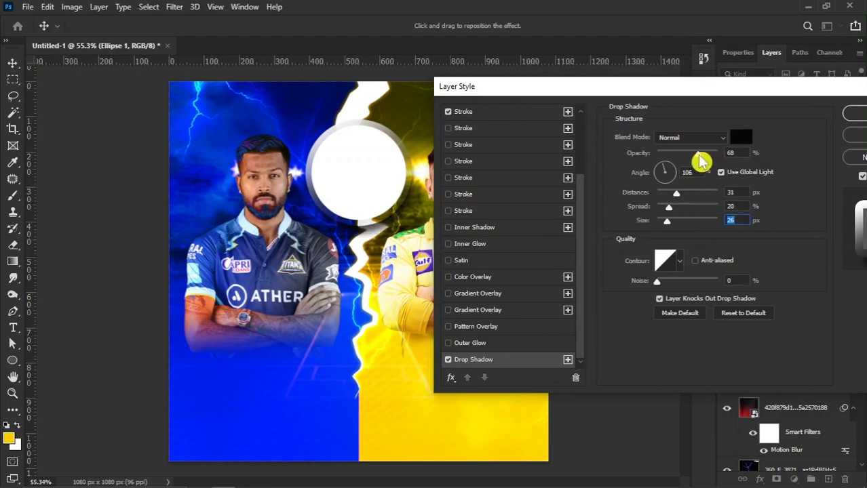
{"action": "left_click", "coordinate": [701, 161]}
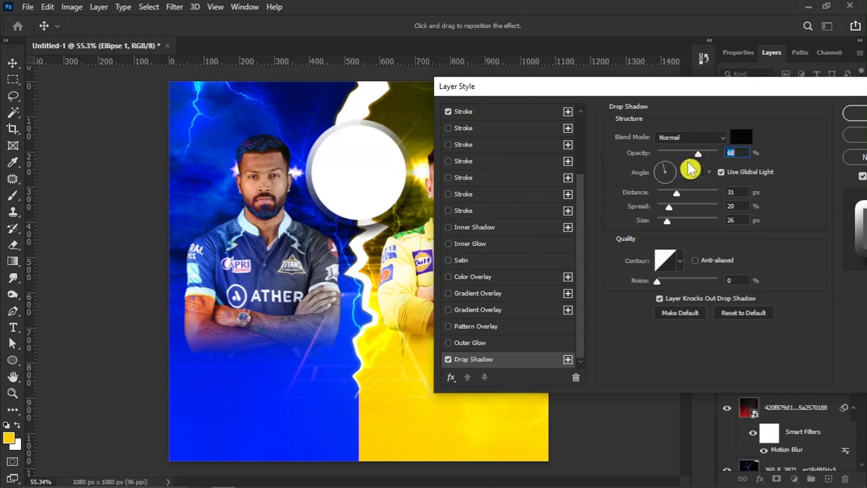
{"action": "left_click", "coordinate": [661, 167]}
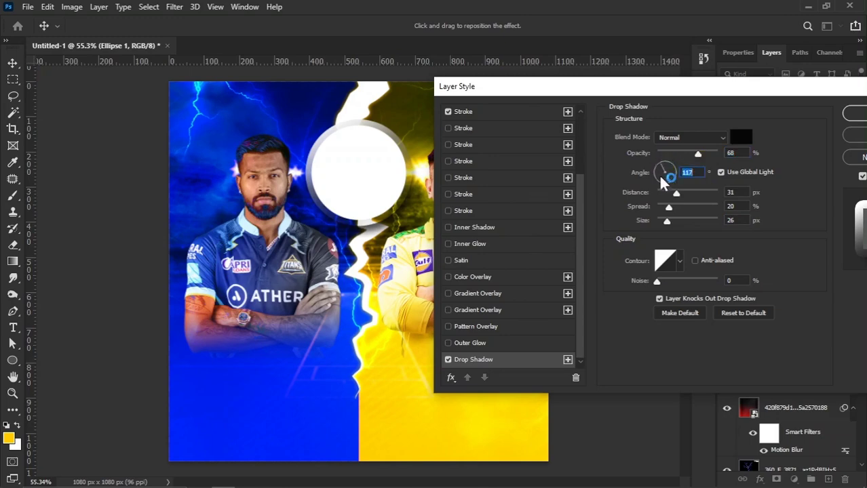
{"action": "left_click", "coordinate": [703, 155]}
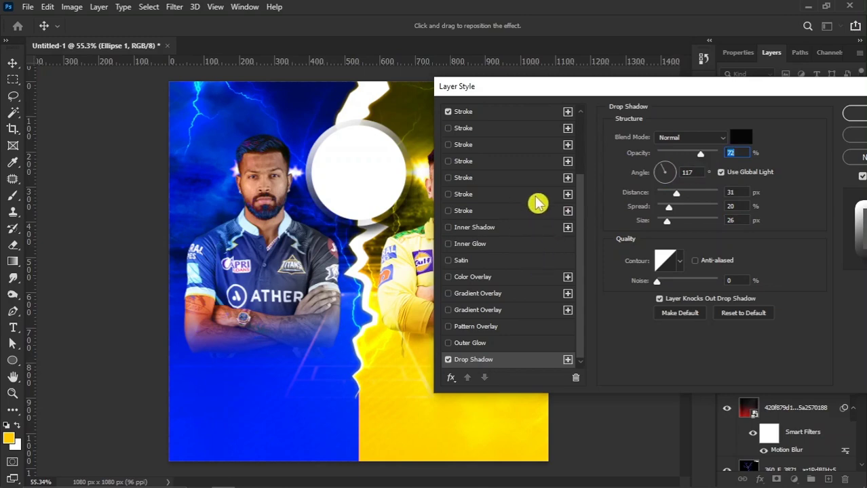
{"action": "left_click_drag", "start_coordinate": [583, 209], "coordinate": [583, 148]}
Add a second inside Stroke of 3 px in grey 757575 to the circle
{"action": "left_click", "coordinate": [467, 213]}
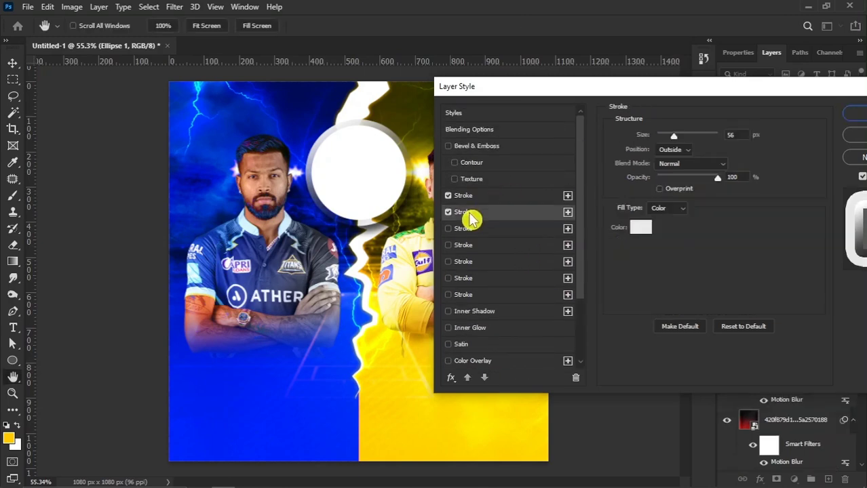
{"action": "left_click", "coordinate": [677, 150]}
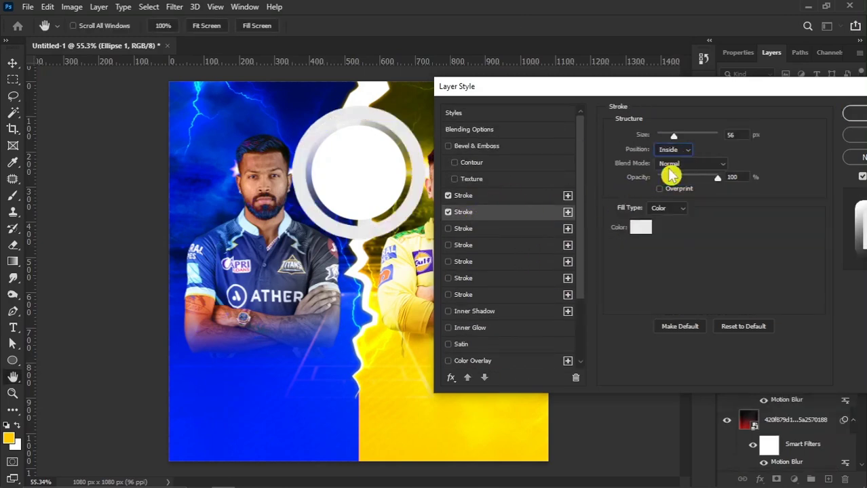
{"action": "left_click", "coordinate": [670, 162]}
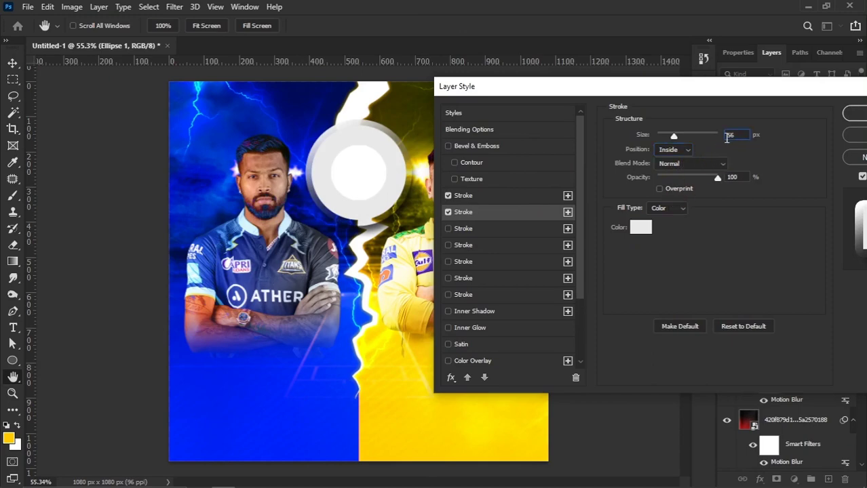
{"action": "left_click_drag", "start_coordinate": [674, 136], "coordinate": [656, 135]}
{"action": "left_click", "coordinate": [640, 228]}
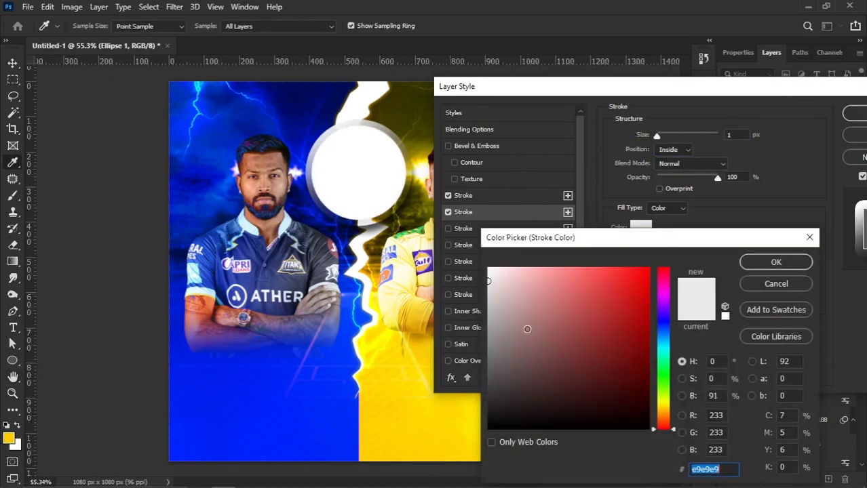
{"action": "type", "text": "757575"}
{"action": "left_click", "coordinate": [766, 262]}
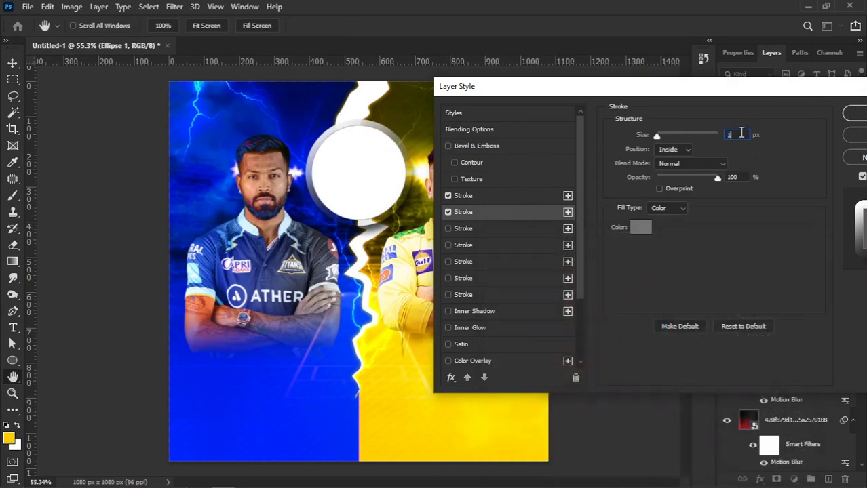
{"action": "key", "text": "Up"}
{"action": "key", "text": "Up"}
{"action": "key", "text": "Up"}
{"action": "key", "text": "Up"}
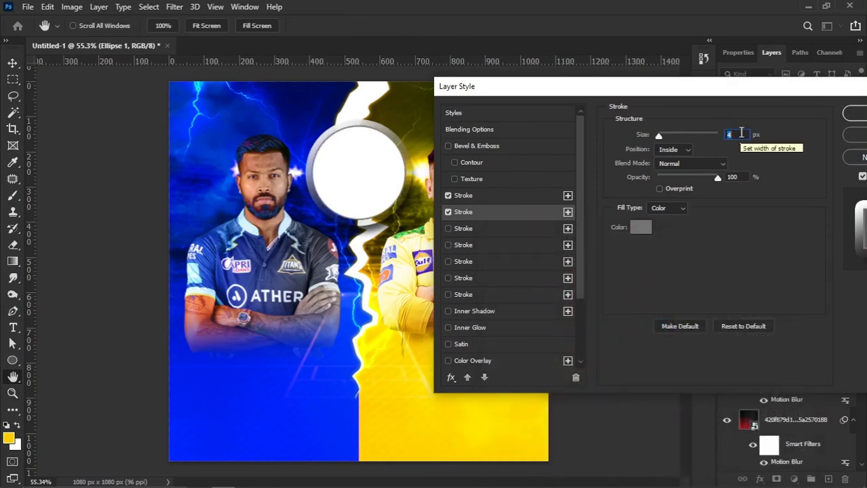
Darken the inner ring to #565656, nudge the circle up, and bring up the cricket folder
{"action": "left_click", "coordinate": [640, 227]}
{"action": "left_click", "coordinate": [488, 375]}
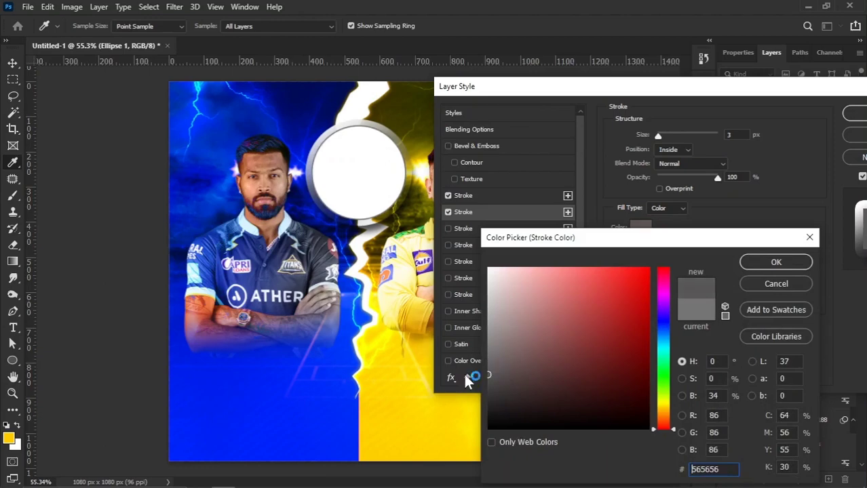
{"action": "left_click", "coordinate": [746, 266]}
{"action": "left_click", "coordinate": [855, 114]}
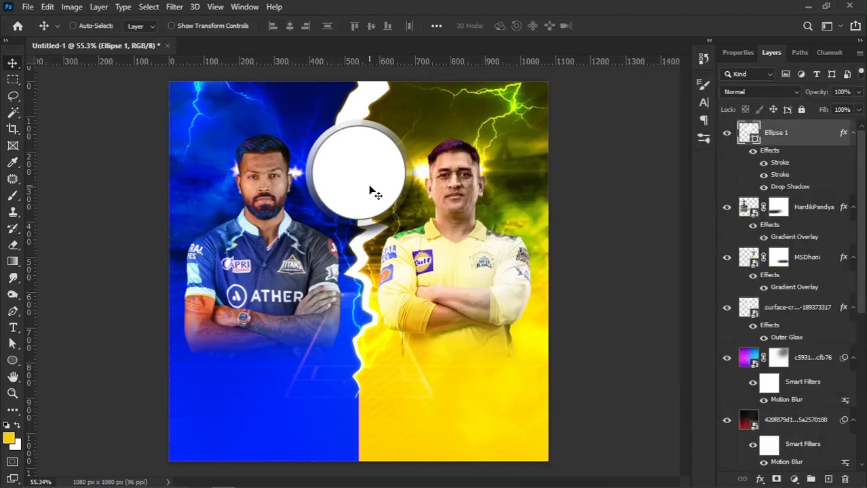
{"action": "left_click_drag", "start_coordinate": [375, 192], "coordinate": [376, 186]}
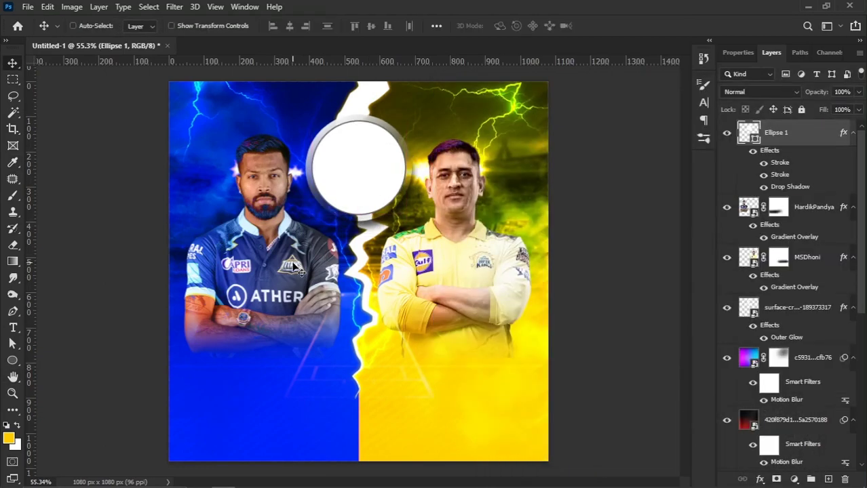
{"action": "left_click", "coordinate": [211, 479]}
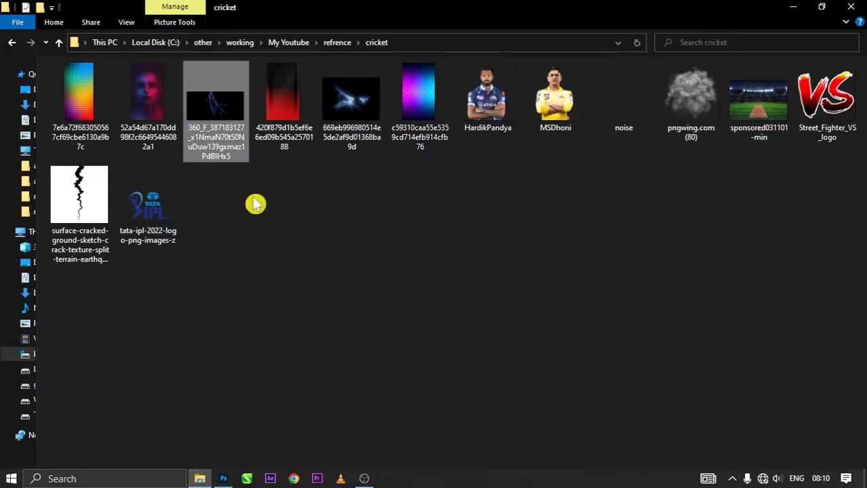
Place the tata-ipl logo from Explorer and scale it inside the white circle
{"action": "left_click_drag", "start_coordinate": [158, 217], "coordinate": [365, 216]}
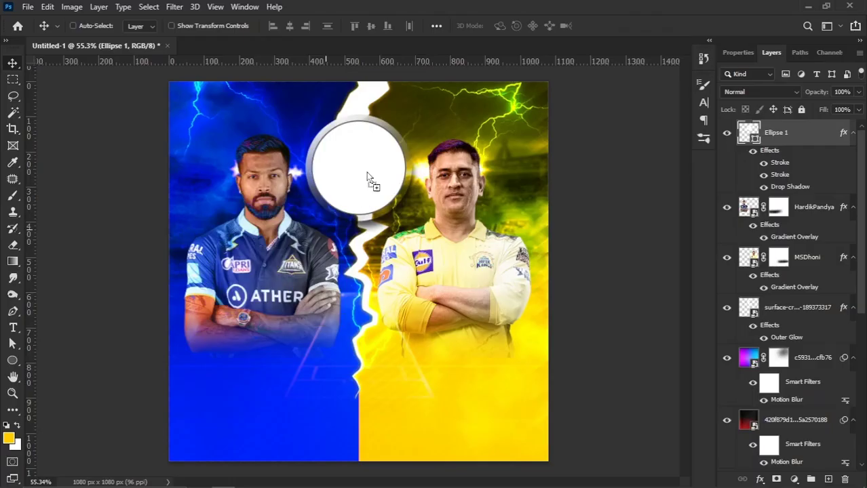
{"action": "mouse_move", "coordinate": [361, 361]}
{"action": "left_mouse_down"}
{"action": "mouse_move", "coordinate": [359, 234]}
{"action": "mouse_move", "coordinate": [370, 184]}
{"action": "mouse_move", "coordinate": [388, 190]}
{"action": "left_mouse_up"}
{"action": "key", "text": "Return"}
{"action": "key", "text": "ctrl+t"}
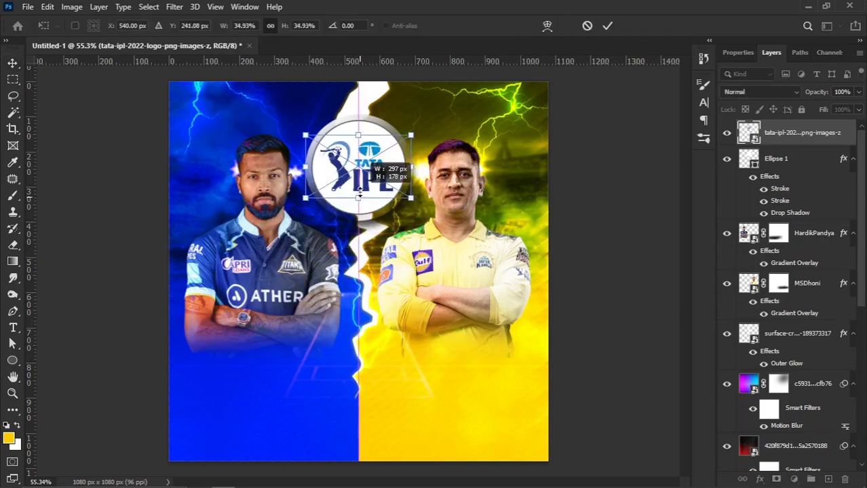
{"action": "key", "text": "Return"}
Centre the logo on Ellipse 1, group them as Group 1, and nudge it up
{"action": "left_click", "coordinate": [782, 160], "text": "shift"}
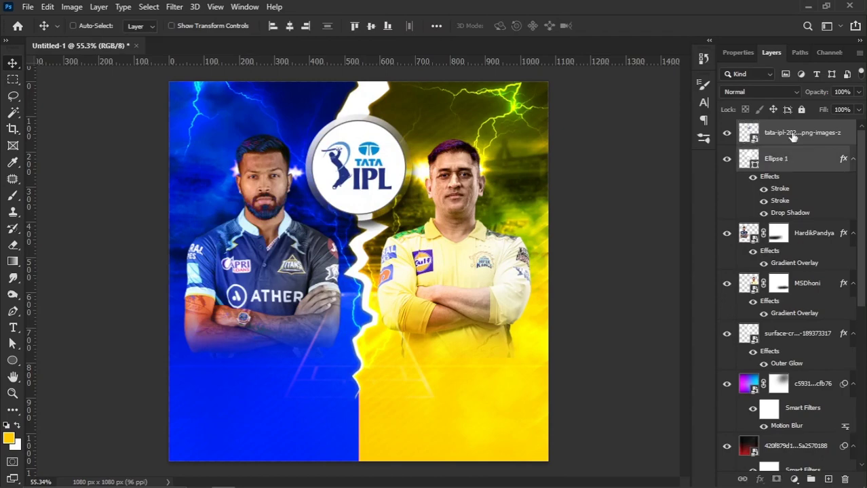
{"action": "left_click", "coordinate": [354, 26]}
{"action": "left_click", "coordinate": [371, 25]}
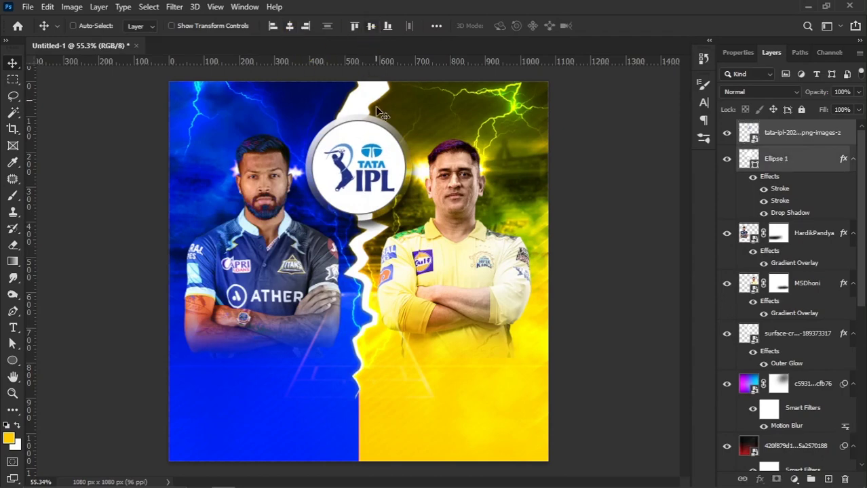
{"action": "right_click", "coordinate": [805, 159]}
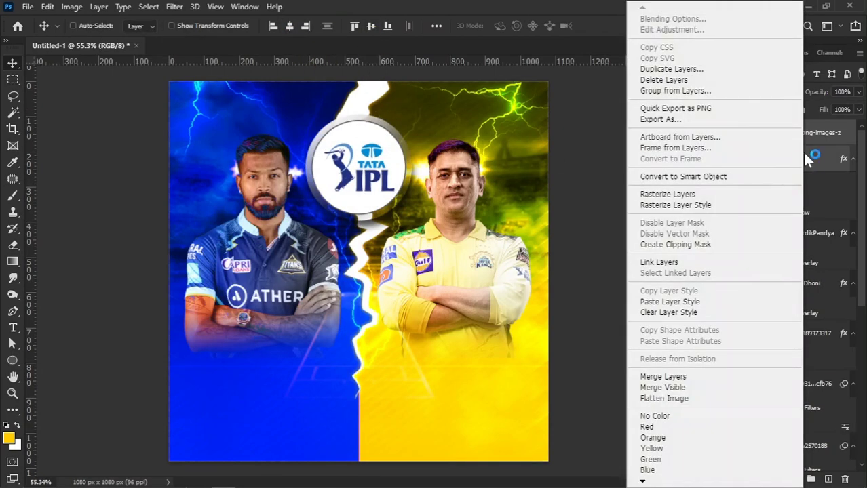
{"action": "left_click", "coordinate": [702, 91]}
{"action": "left_click", "coordinate": [534, 148]}
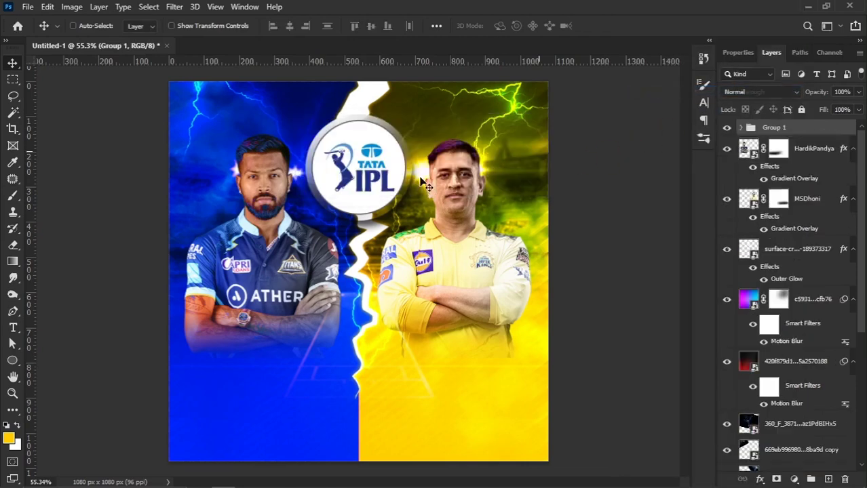
{"action": "left_click_drag", "start_coordinate": [377, 192], "coordinate": [377, 188]}
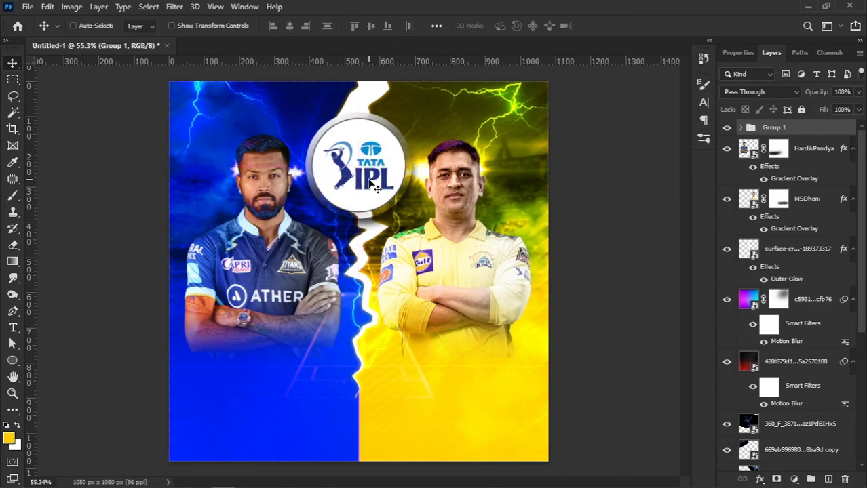
Nudge the IPL badge up, then place the VS logo at about 59% between the players
{"action": "key", "text": "Up"}
{"action": "key", "text": "Up"}
{"action": "key", "text": "Up"}
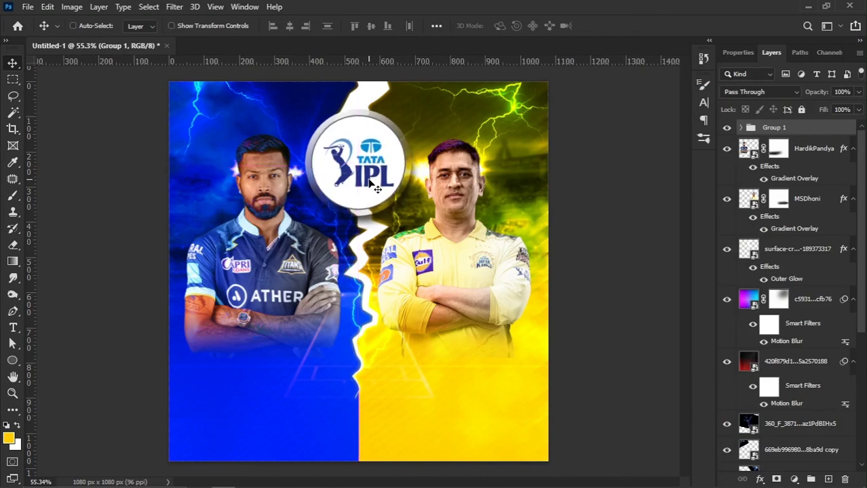
{"action": "key", "text": "Up"}
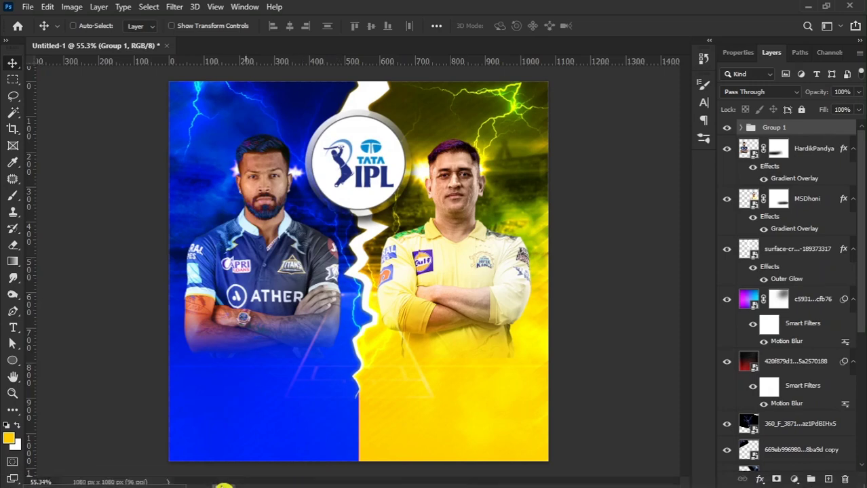
{"action": "mouse_move", "coordinate": [200, 479]}
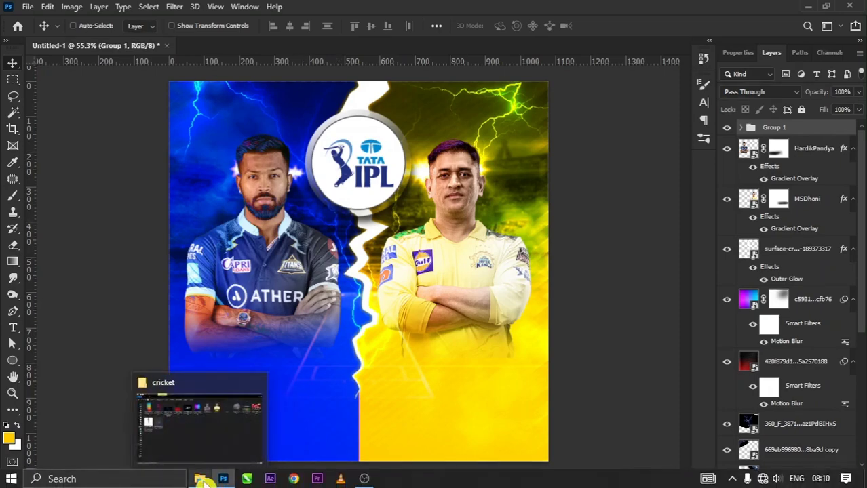
{"action": "left_click", "coordinate": [208, 449]}
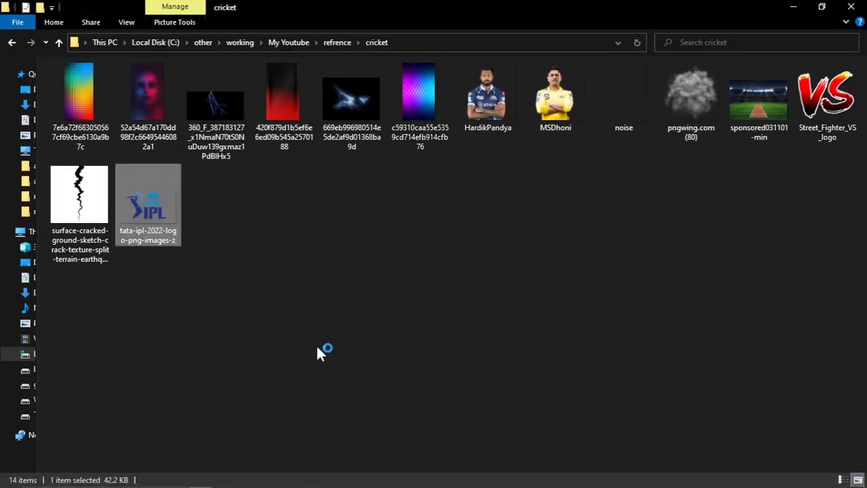
{"action": "mouse_move", "coordinate": [817, 130]}
{"action": "left_mouse_down"}
{"action": "mouse_move", "coordinate": [533, 337]}
{"action": "mouse_move", "coordinate": [374, 339]}
{"action": "mouse_move", "coordinate": [366, 310]}
{"action": "mouse_move", "coordinate": [367, 399]}
{"action": "left_mouse_up"}
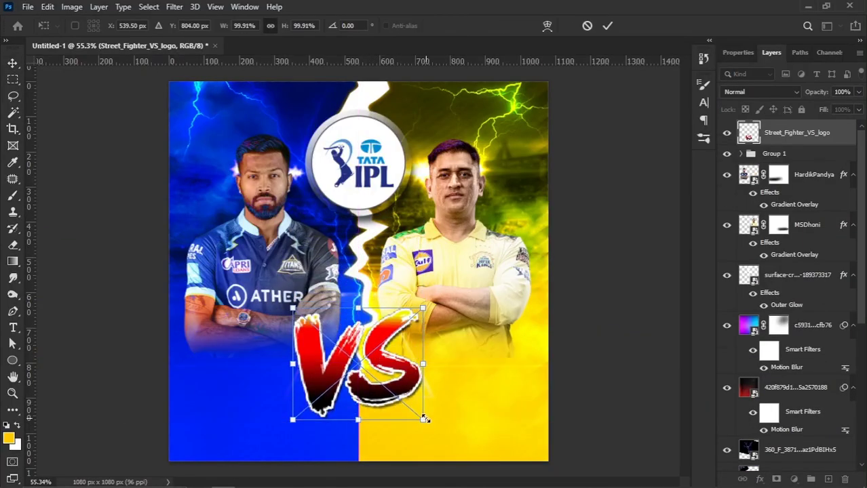
{"action": "left_click_drag", "start_coordinate": [424, 418], "coordinate": [394, 400]}
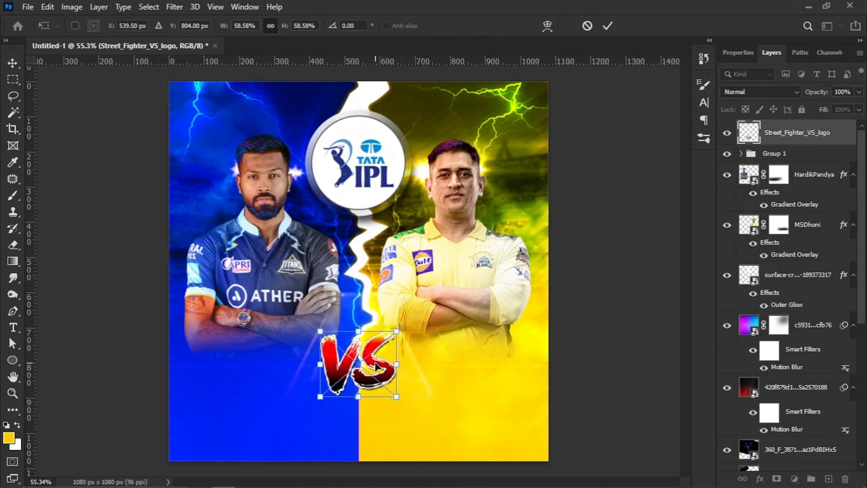
{"action": "key", "text": "Return"}
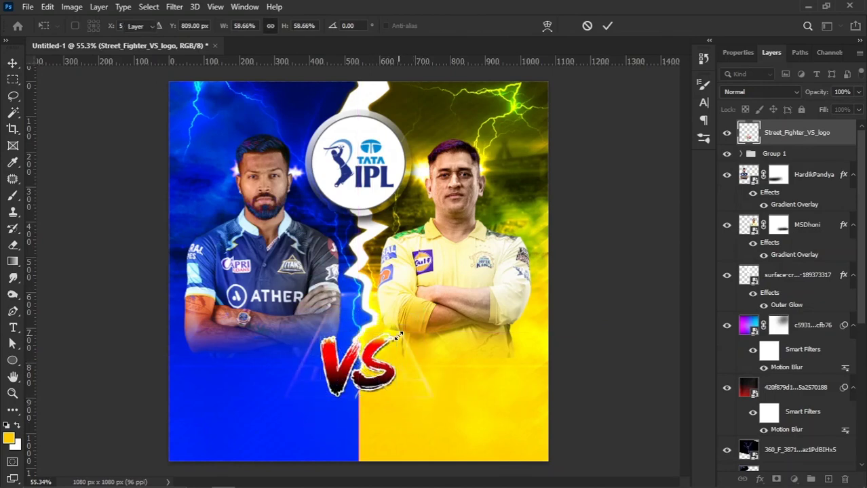
{"action": "left_click", "coordinate": [784, 156]}
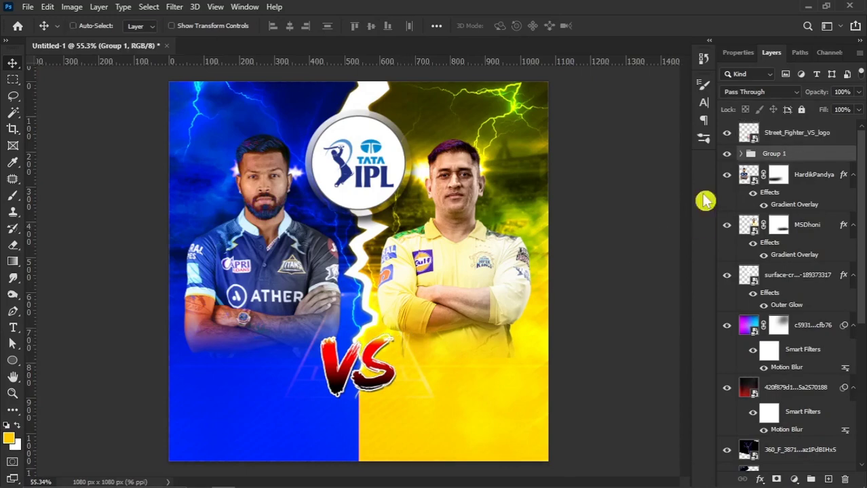
Draw a wide yellow-filled rectangle bar left of the VS logo
{"action": "left_click", "coordinate": [13, 361]}
{"action": "left_click", "coordinate": [64, 361]}
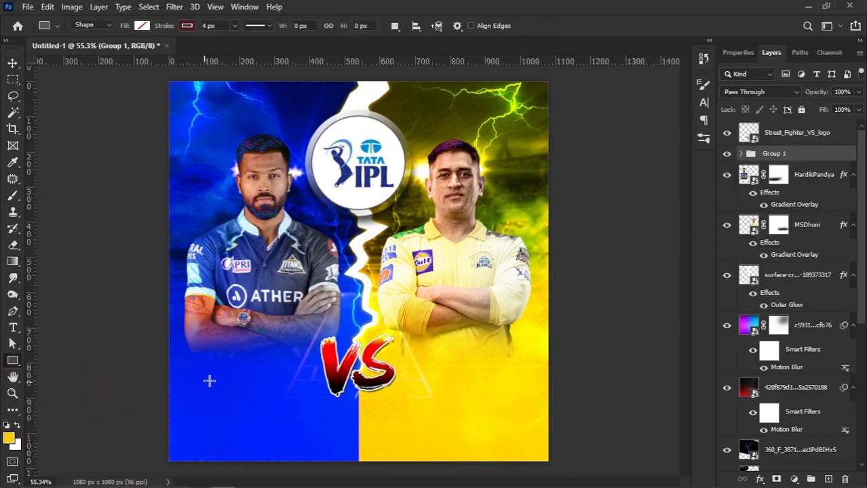
{"action": "scroll", "coordinate": [229, 377], "scroll_direction": "up", "scroll_amount": 1}
{"action": "scroll", "coordinate": [229, 377], "scroll_direction": "up", "scroll_amount": 1}
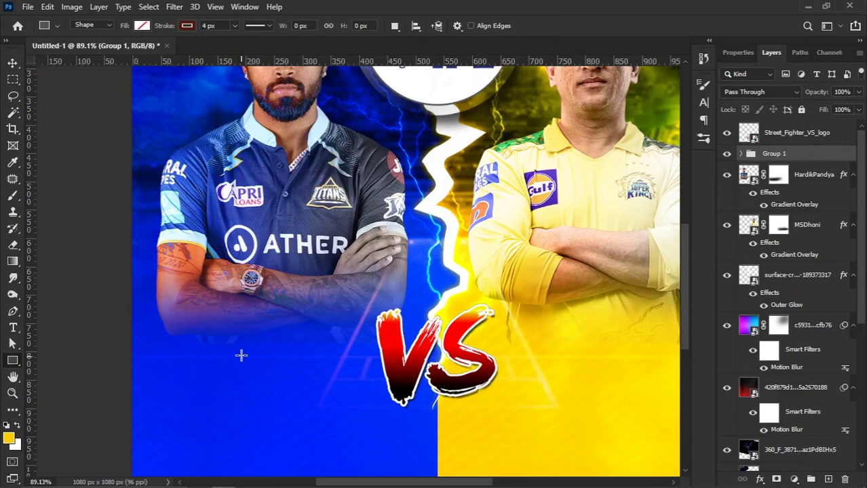
{"action": "left_click_drag", "start_coordinate": [244, 354], "coordinate": [404, 386]}
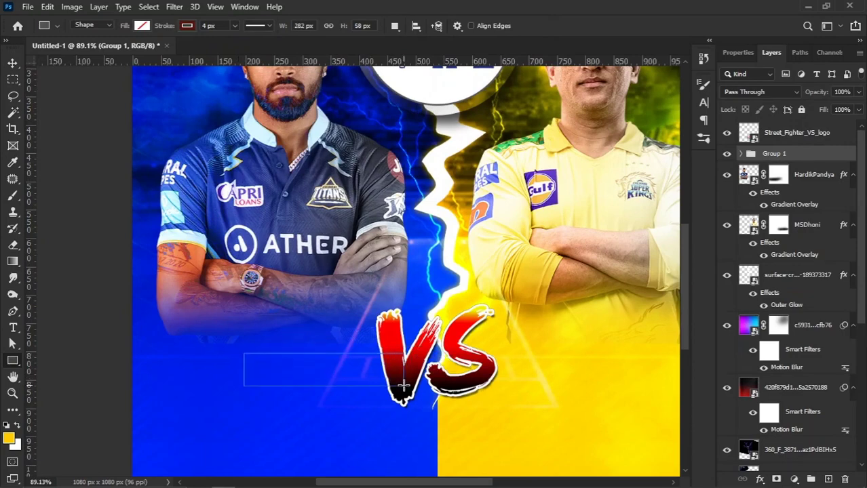
{"action": "left_click", "coordinate": [142, 25]}
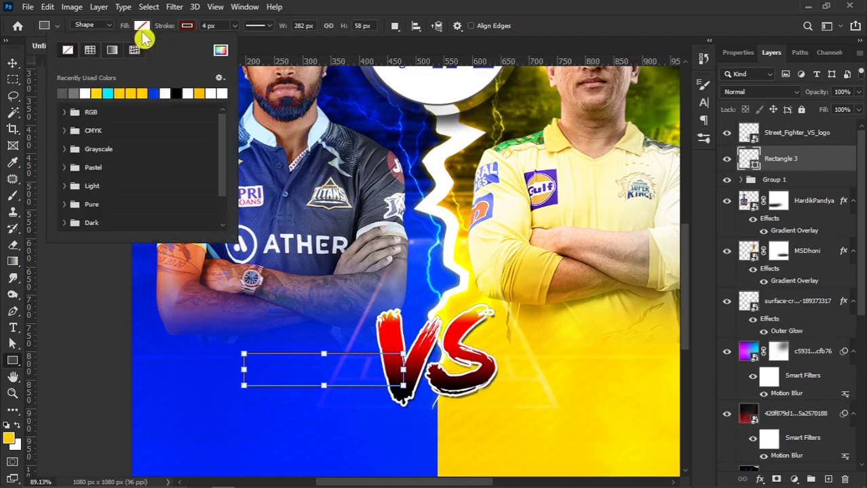
{"action": "left_click", "coordinate": [105, 90]}
{"action": "left_click", "coordinate": [188, 25]}
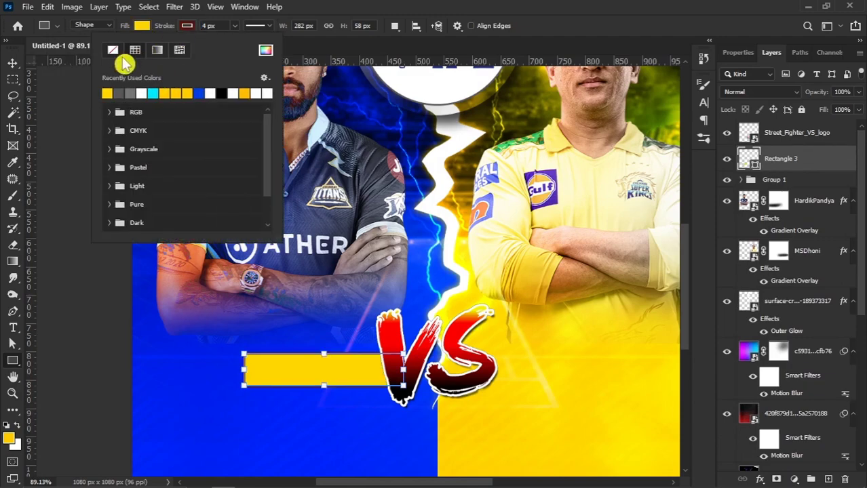
{"action": "left_click", "coordinate": [12, 63]}
Add a Gradient Overlay to the bar in Normal mode at 100% opacity and 90°
{"action": "right_click", "coordinate": [833, 171]}
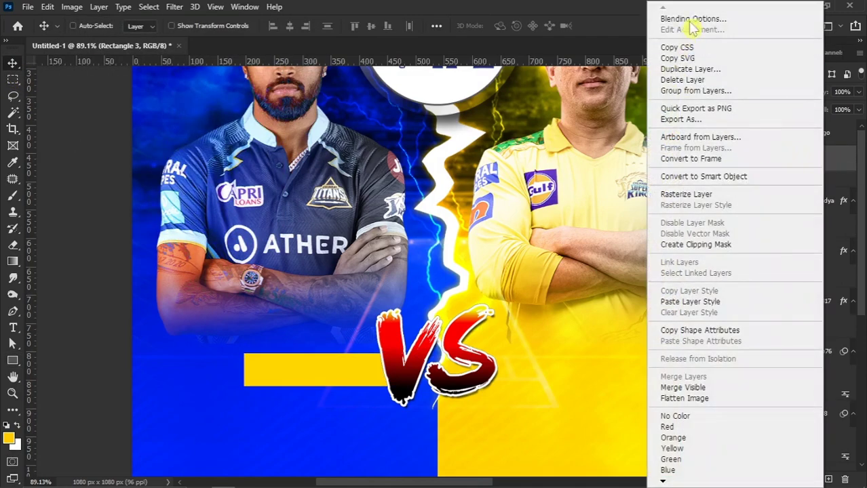
{"action": "left_click", "coordinate": [687, 21]}
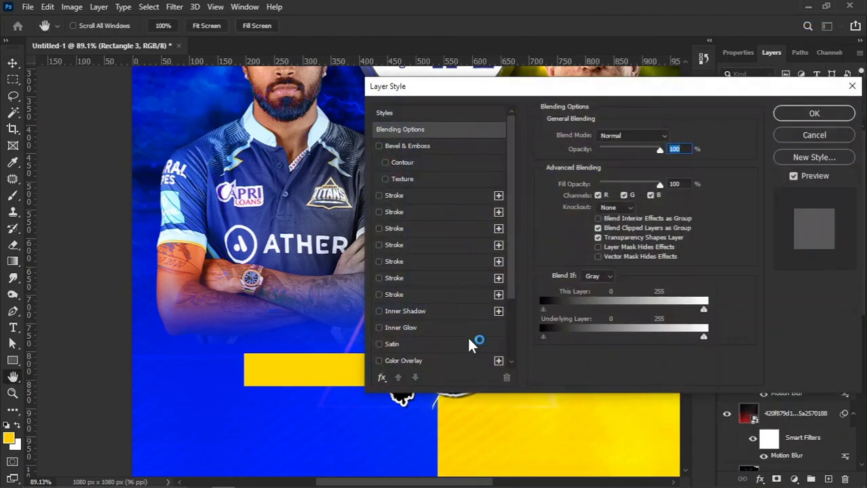
{"action": "left_click_drag", "start_coordinate": [513, 275], "coordinate": [513, 332]}
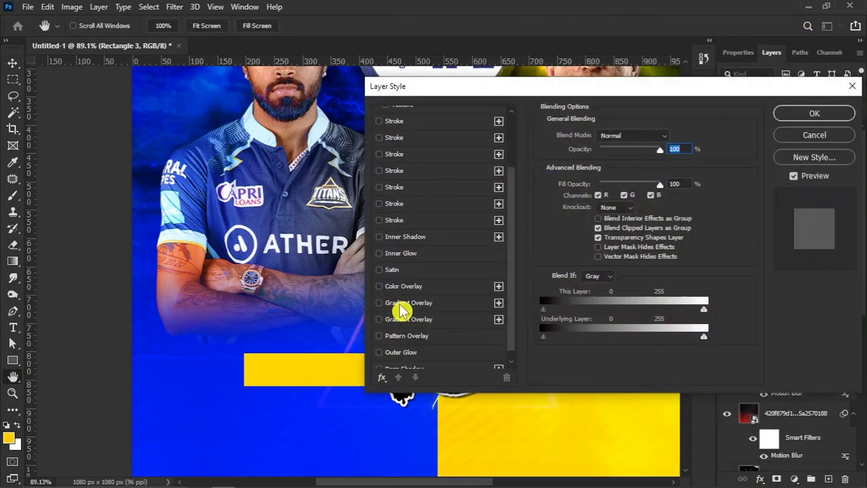
{"action": "left_click", "coordinate": [403, 310]}
{"action": "double_click", "coordinate": [621, 201]}
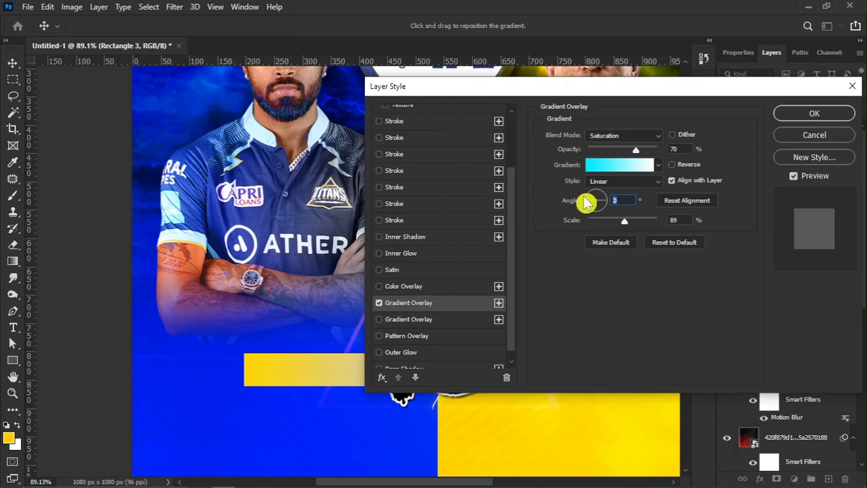
{"action": "type", "text": "90"}
{"action": "left_click_drag", "start_coordinate": [629, 87], "coordinate": [695, 83]}
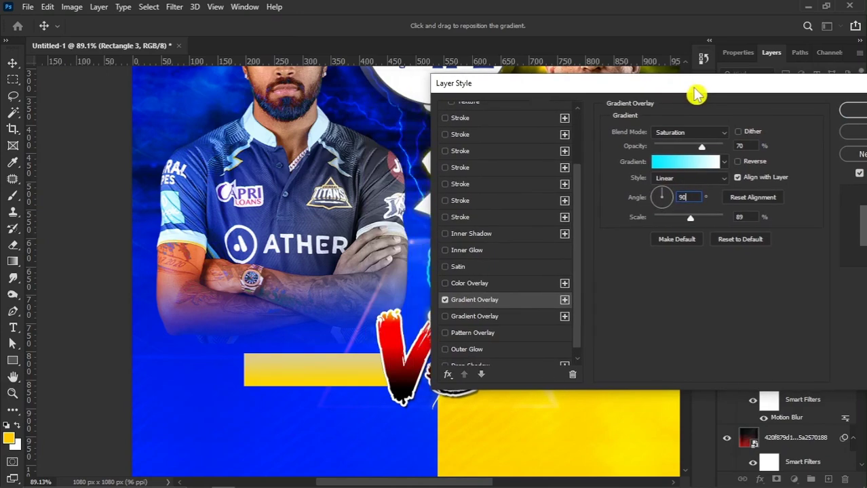
{"action": "left_click", "coordinate": [679, 165]}
{"action": "left_click", "coordinate": [785, 125]}
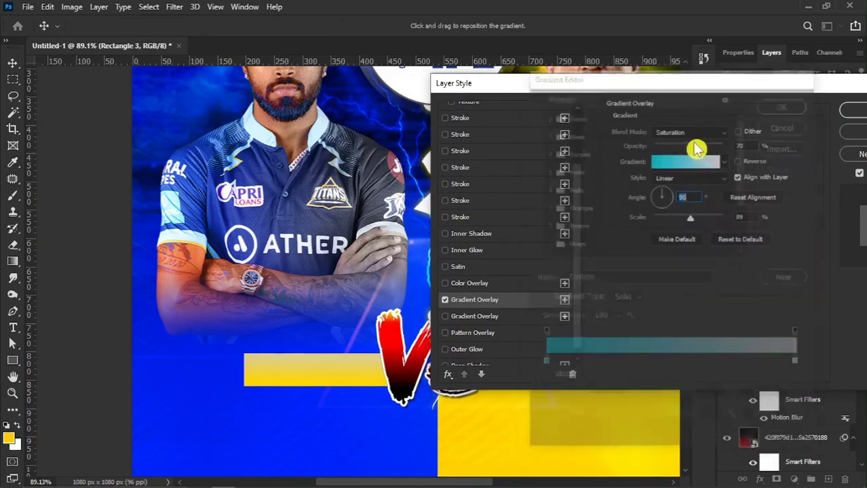
{"action": "left_click", "coordinate": [686, 133]}
{"action": "left_click", "coordinate": [687, 144]}
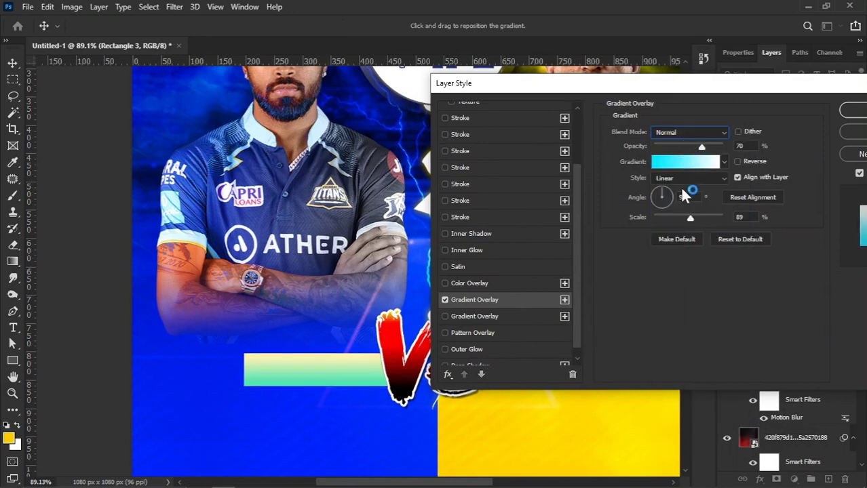
{"action": "left_click_drag", "start_coordinate": [701, 147], "coordinate": [770, 149]}
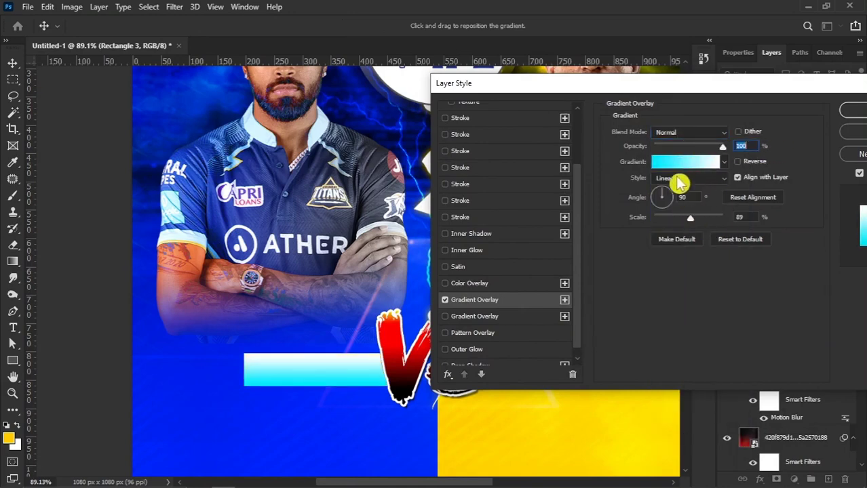
Set the overlay gradient from orange to yellow with 80% scale and apply it
{"action": "left_click", "coordinate": [682, 163]}
{"action": "left_click", "coordinate": [797, 365]}
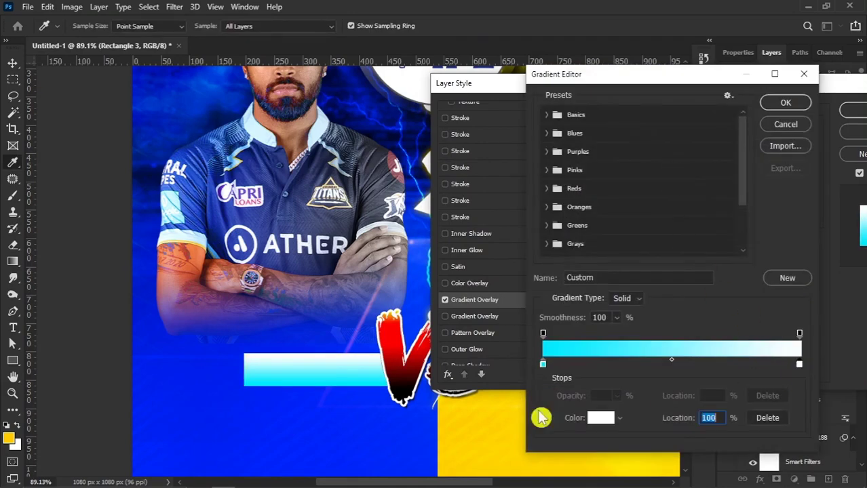
{"action": "left_click", "coordinate": [470, 422]}
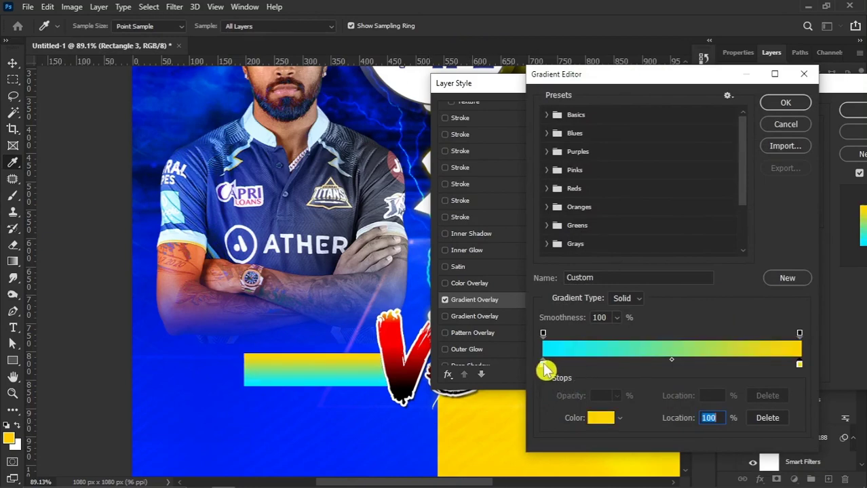
{"action": "left_click", "coordinate": [543, 365]}
{"action": "left_click", "coordinate": [498, 435]}
{"action": "left_click", "coordinate": [601, 418]}
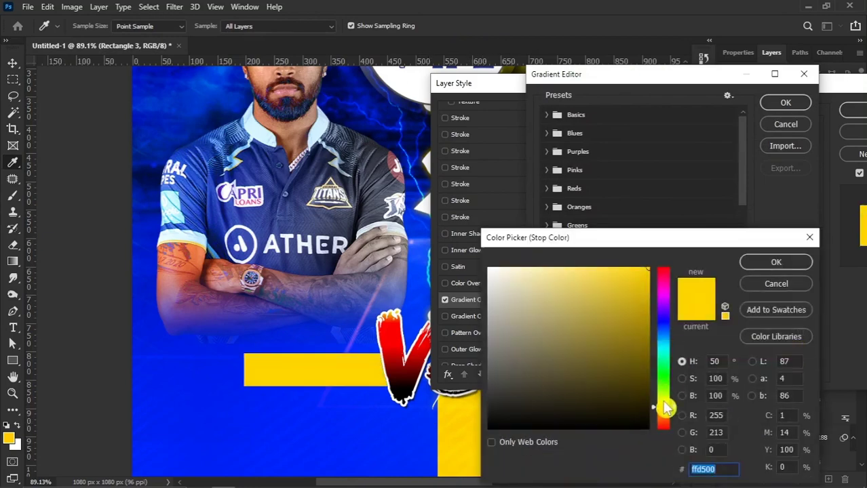
{"action": "left_click_drag", "start_coordinate": [673, 408], "coordinate": [674, 414]}
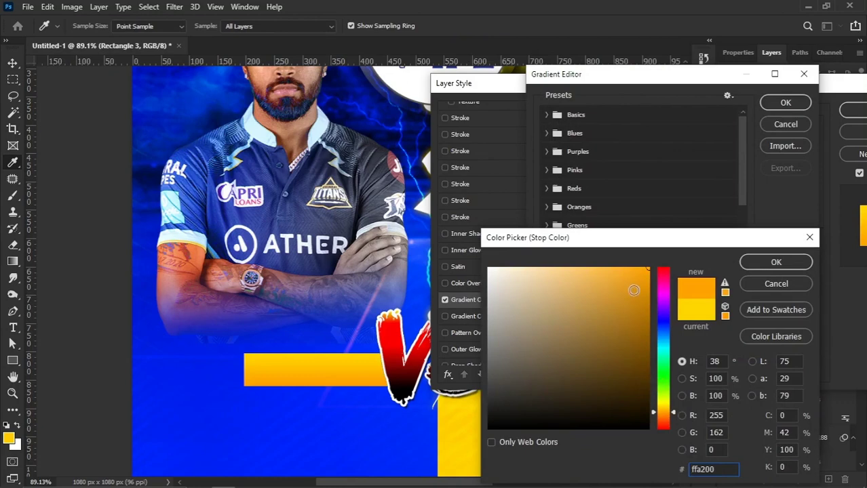
{"action": "left_click_drag", "start_coordinate": [634, 290], "coordinate": [644, 282]}
{"action": "left_click", "coordinate": [763, 265]}
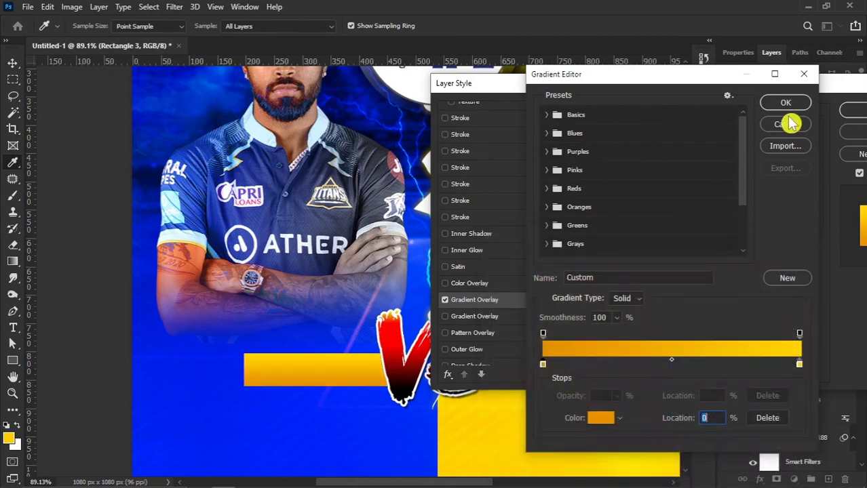
{"action": "left_click", "coordinate": [782, 107]}
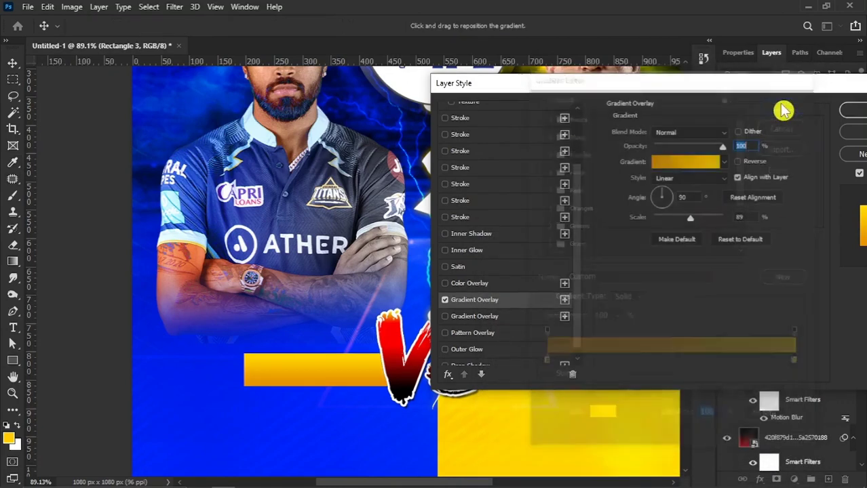
{"action": "left_click_drag", "start_coordinate": [687, 221], "coordinate": [685, 220]}
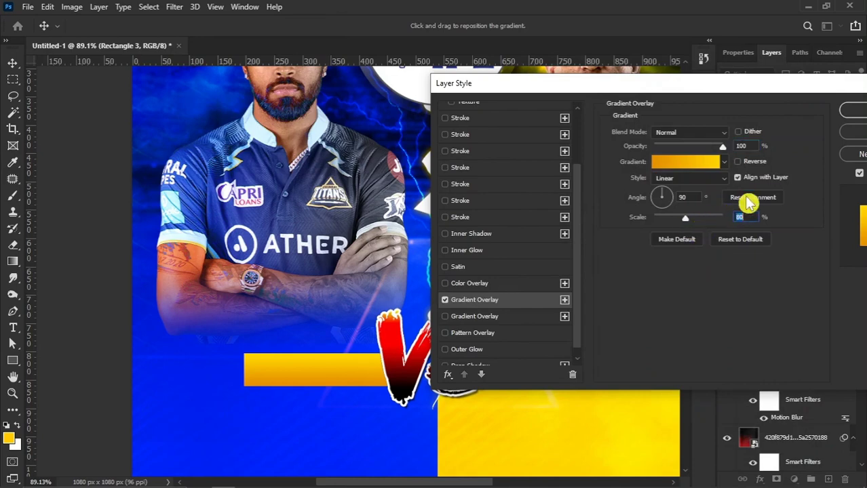
{"action": "left_click", "coordinate": [852, 110]}
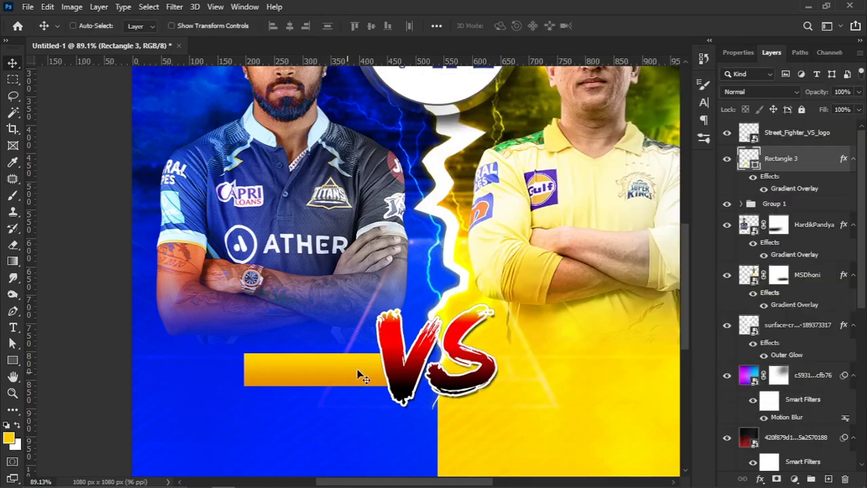
Give the VS logo a solid white 11 px stroke
{"action": "right_click", "coordinate": [397, 373]}
{"action": "left_click", "coordinate": [404, 372]}
{"action": "scroll", "coordinate": [393, 367], "scroll_direction": "right", "scroll_amount": 2}
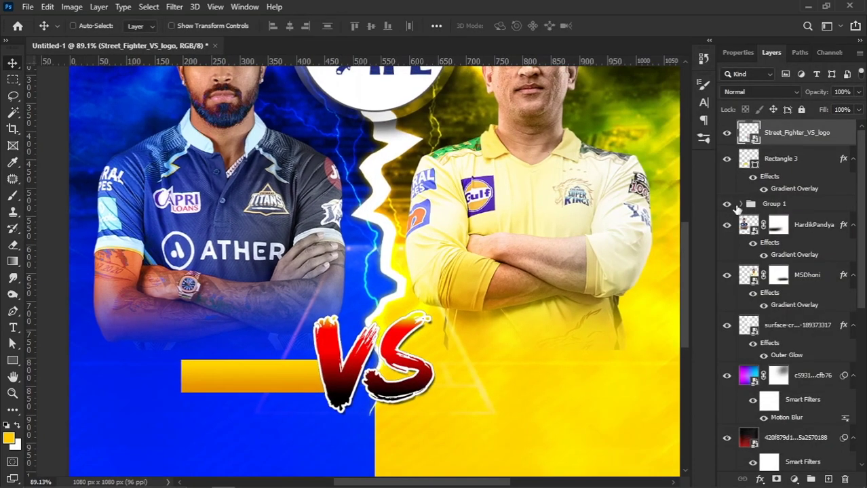
{"action": "right_click", "coordinate": [779, 146]}
{"action": "left_click", "coordinate": [671, 26]}
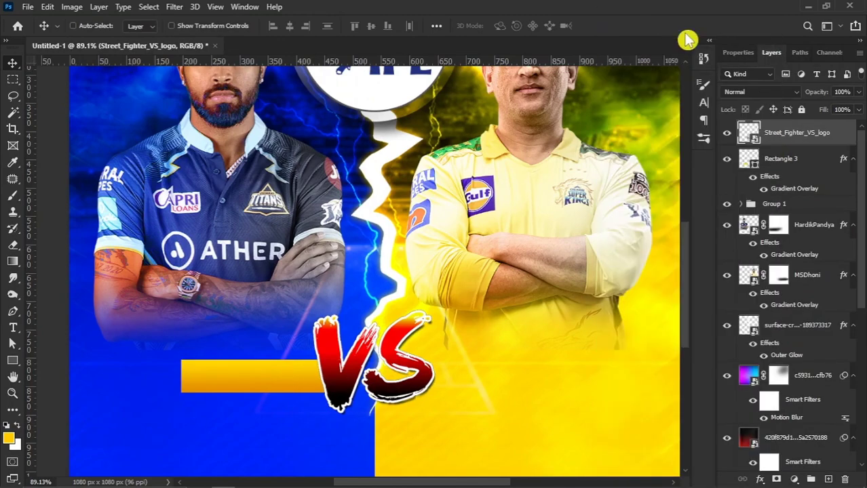
{"action": "left_click_drag", "start_coordinate": [437, 84], "coordinate": [538, 61]}
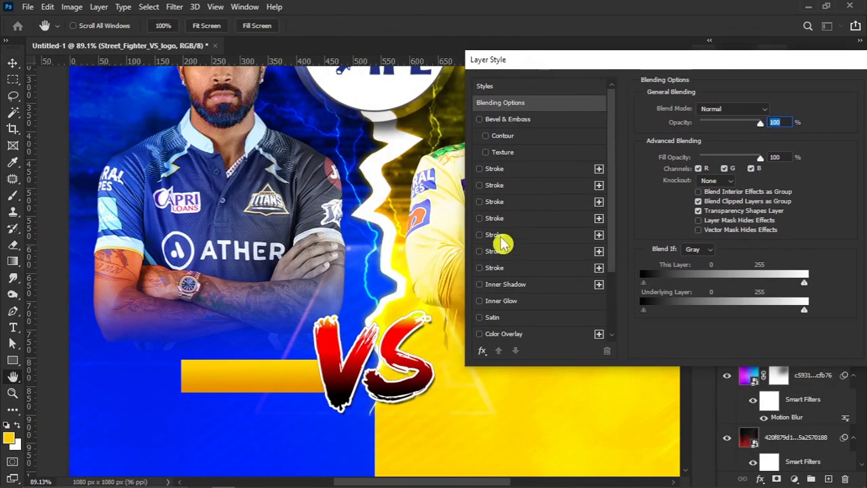
{"action": "left_click", "coordinate": [509, 172]}
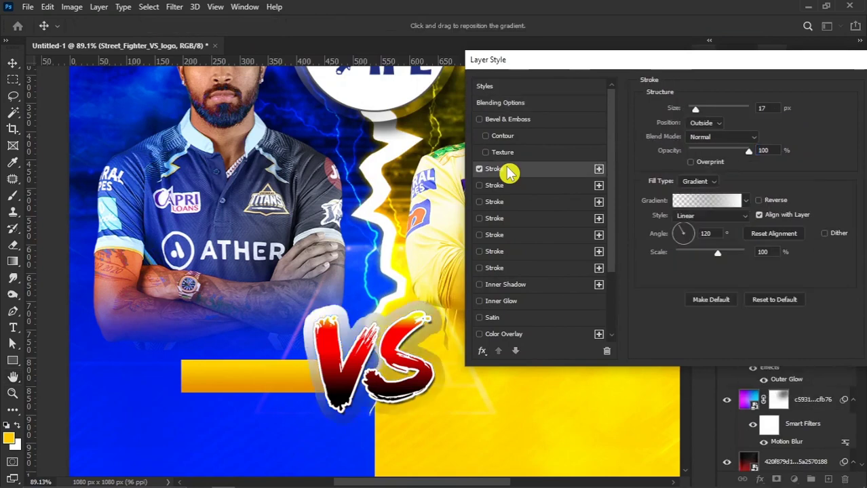
{"action": "left_click", "coordinate": [698, 183]}
{"action": "left_click", "coordinate": [696, 194]}
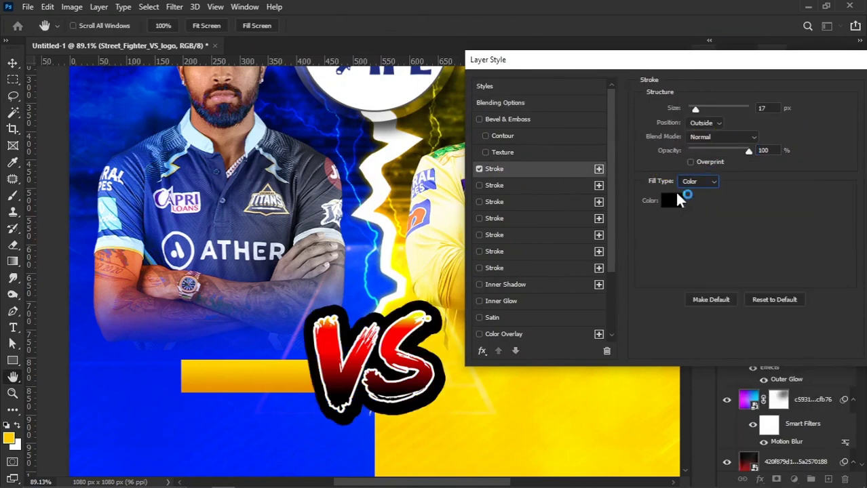
{"action": "left_click", "coordinate": [680, 199]}
{"action": "left_click_drag", "start_coordinate": [629, 260], "coordinate": [575, 251]}
{"action": "left_click", "coordinate": [749, 259]}
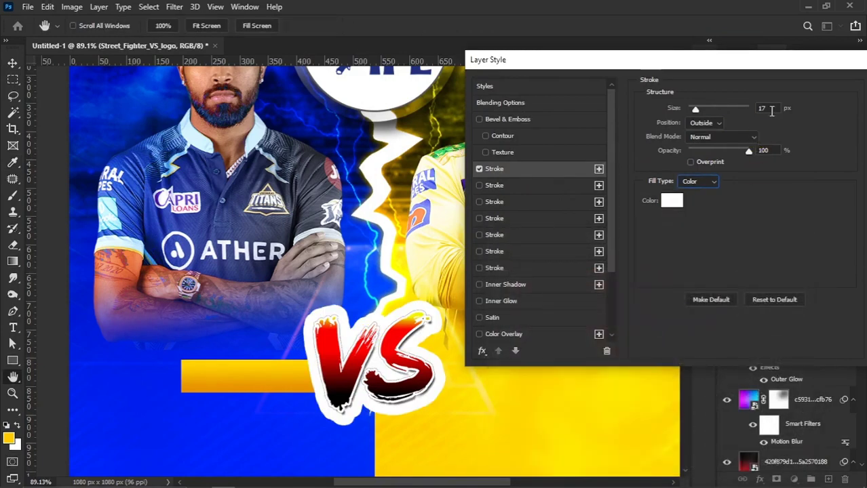
{"action": "key", "text": "Down"}
{"action": "key", "text": "Down"}
{"action": "key", "text": "Down"}
{"action": "key", "text": "Down"}
{"action": "key", "text": "Down"}
{"action": "key", "text": "Down"}
{"action": "key", "text": "Down"}
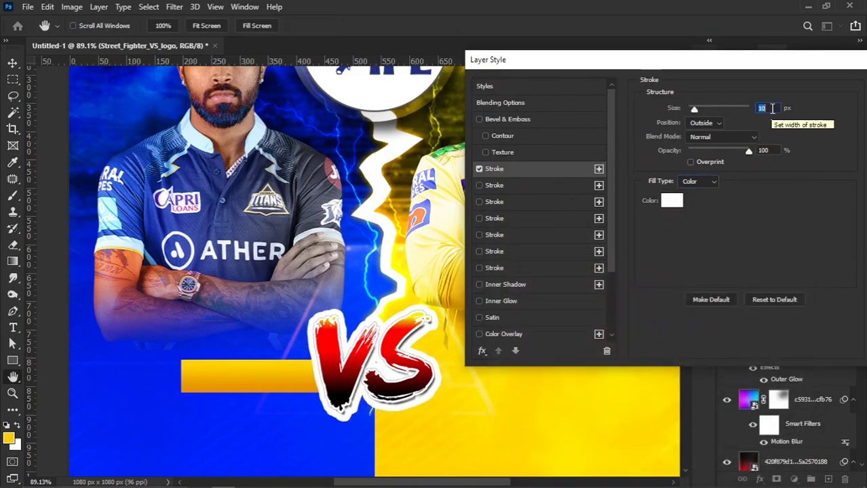
{"action": "key", "text": "Up"}
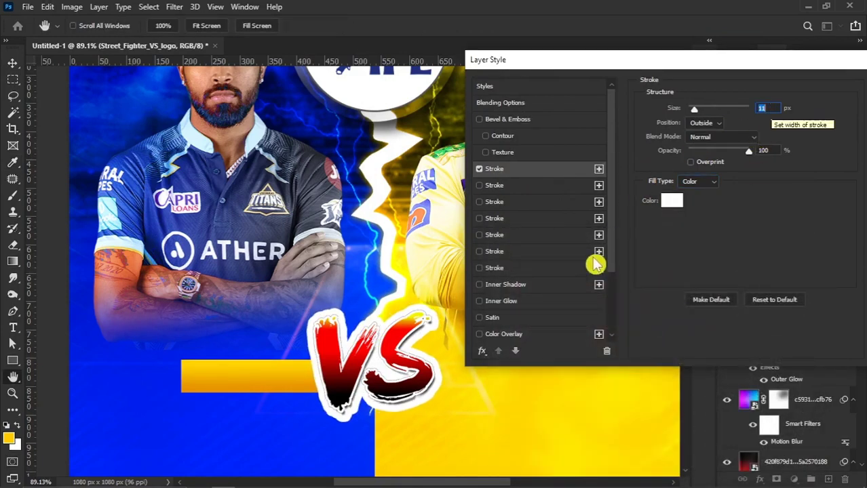
Add a drop shadow with 43% opacity, 18 px distance, 23 px size and slight noise
{"action": "scroll", "coordinate": [616, 246], "scroll_direction": "down", "scroll_amount": 5}
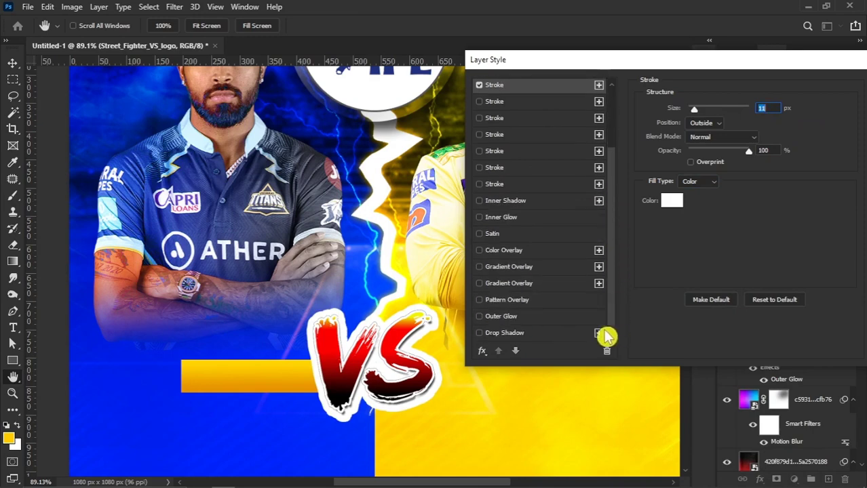
{"action": "left_click", "coordinate": [520, 334]}
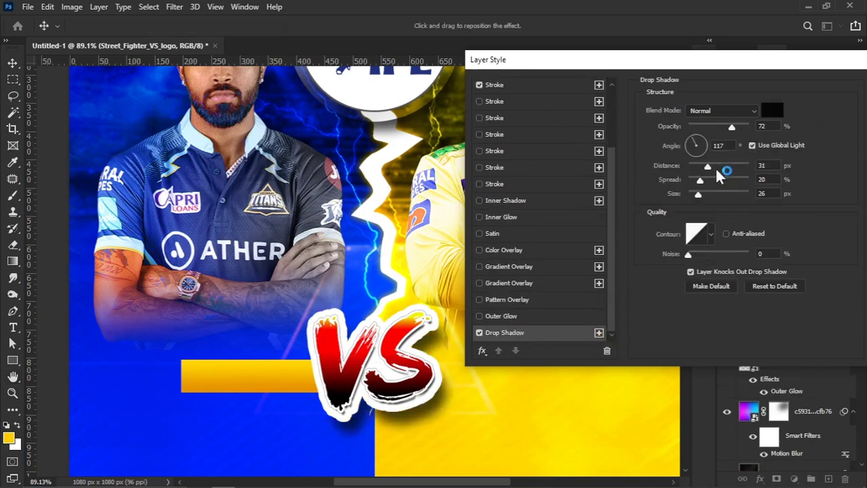
{"action": "left_click_drag", "start_coordinate": [730, 128], "coordinate": [714, 129]}
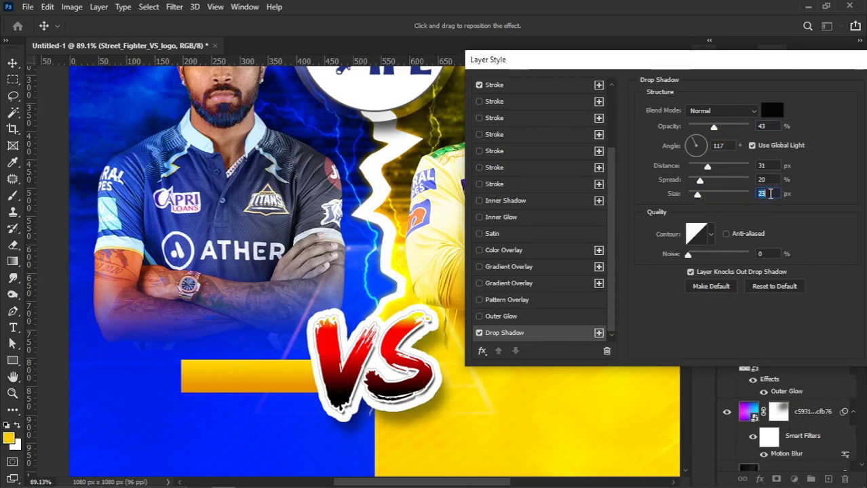
{"action": "key", "text": "Down"}
{"action": "key", "text": "Down"}
{"action": "key", "text": "Down"}
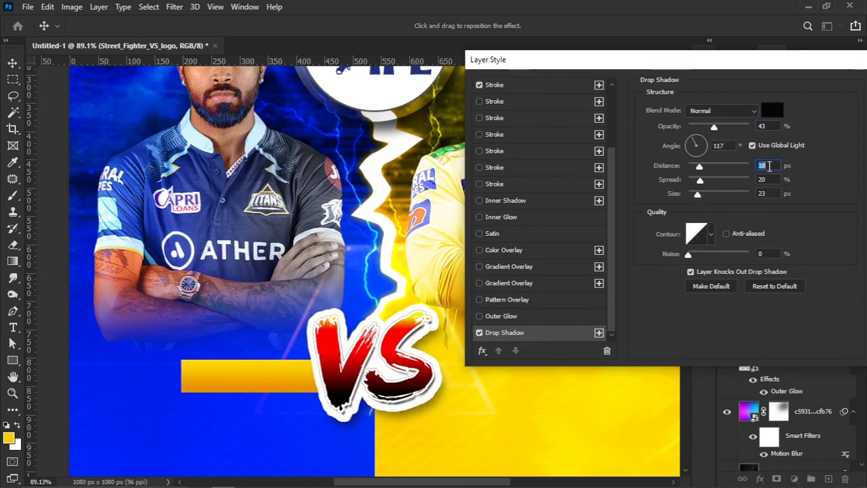
{"action": "left_click", "coordinate": [767, 254]}
{"action": "key", "text": "Up"}
{"action": "key", "text": "Up"}
{"action": "key", "text": "Up"}
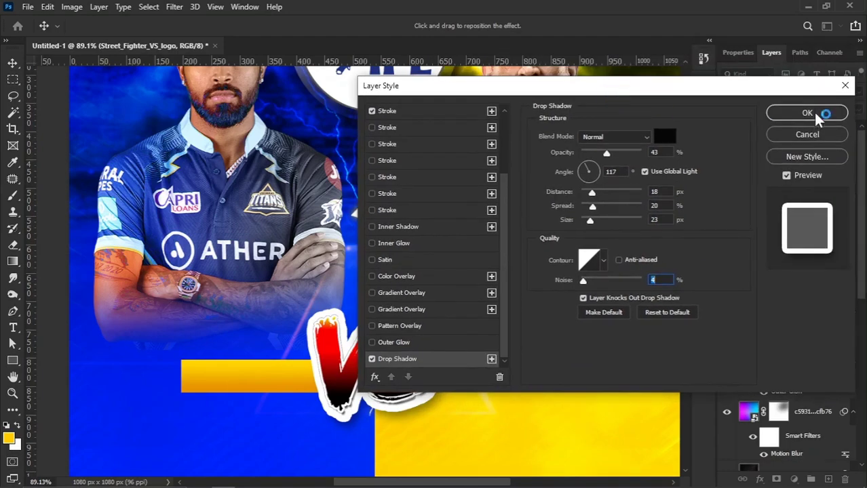
{"action": "left_click", "coordinate": [826, 112]}
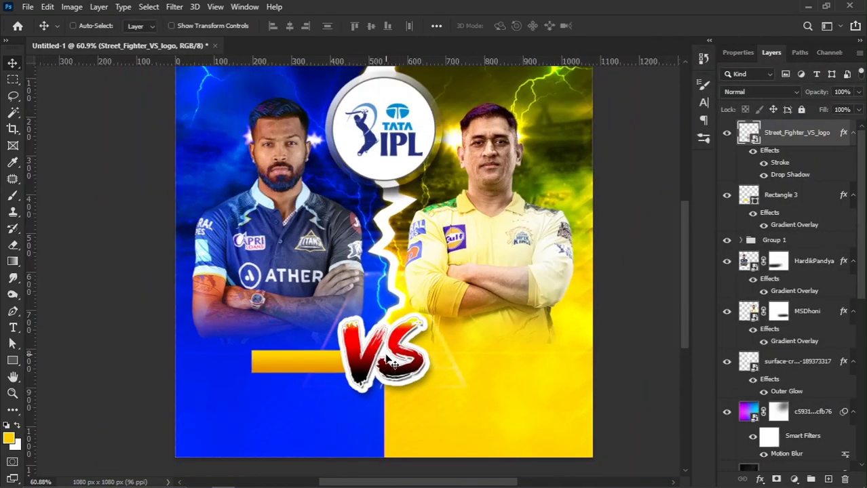
Select Rectangle 3 and Alt-drag a copy to the right of the VS logo
{"action": "scroll", "coordinate": [386, 358], "scroll_direction": "up", "scroll_amount": 1}
{"action": "right_click", "coordinate": [317, 369]}
{"action": "left_click", "coordinate": [326, 372]}
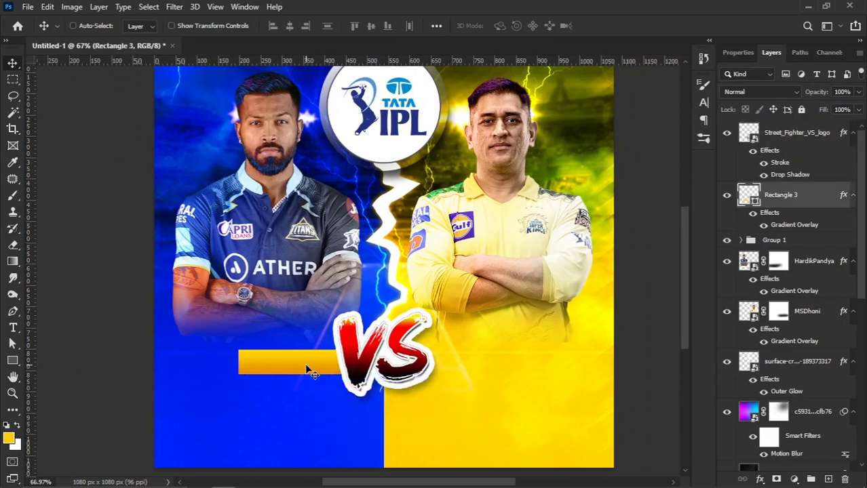
{"action": "key", "text": "Up"}
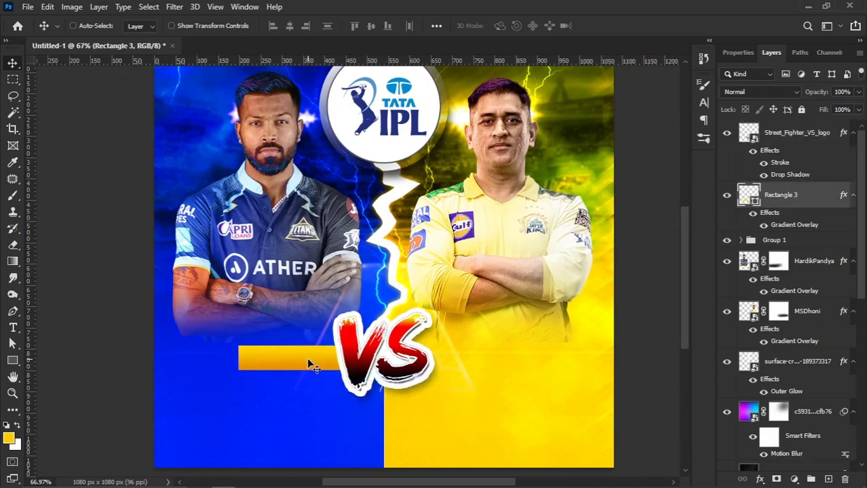
{"action": "key", "text": "Up"}
{"action": "key", "text": "Down"}
{"action": "key", "text": "Down"}
{"action": "key", "text": "Down"}
{"action": "key", "text": "Down"}
{"action": "mouse_move", "coordinate": [791, 202]}
{"action": "left_mouse_down"}
{"action": "mouse_move", "coordinate": [818, 462]}
{"action": "mouse_move", "coordinate": [828, 479]}
{"action": "left_mouse_up"}
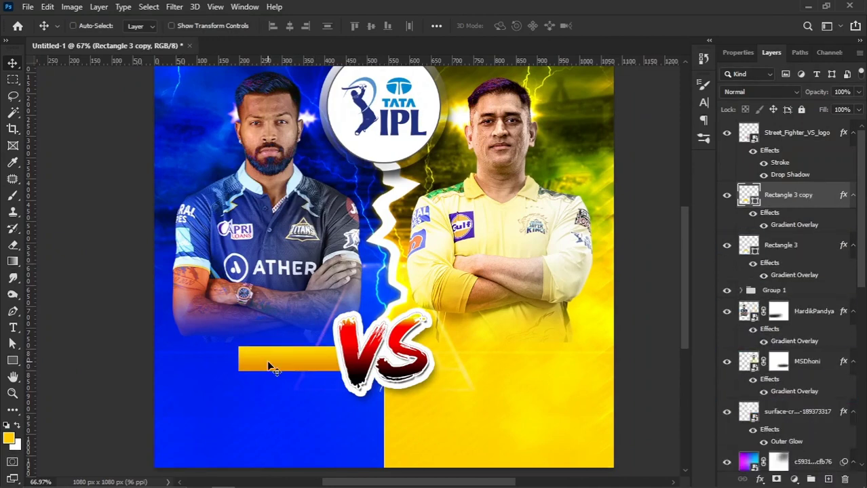
{"action": "left_click_drag", "start_coordinate": [268, 364], "coordinate": [430, 364]}
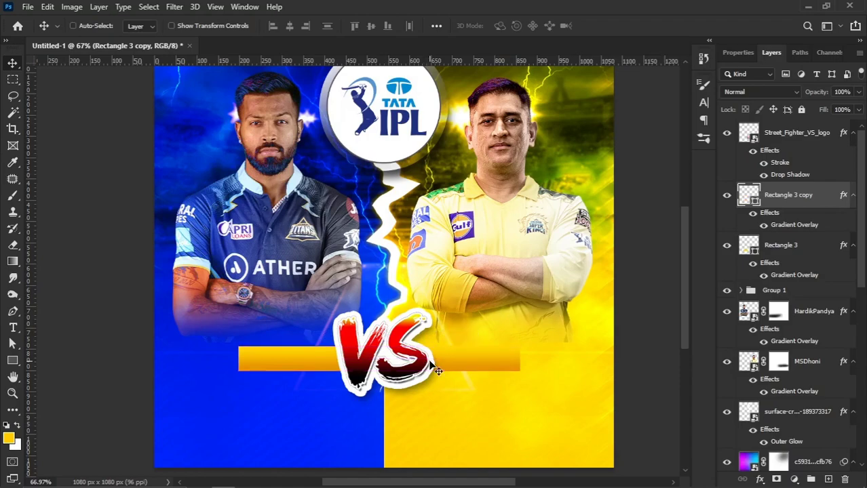
Sample the blue background into both stops of the copy's Gradient Overlay
{"action": "double_click", "coordinate": [792, 226]}
{"action": "mouse_move", "coordinate": [589, 90]}
{"action": "left_mouse_down"}
{"action": "mouse_move", "coordinate": [689, 87]}
{"action": "mouse_move", "coordinate": [699, 75]}
{"action": "mouse_move", "coordinate": [662, 79]}
{"action": "left_mouse_up"}
{"action": "left_click", "coordinate": [718, 151]}
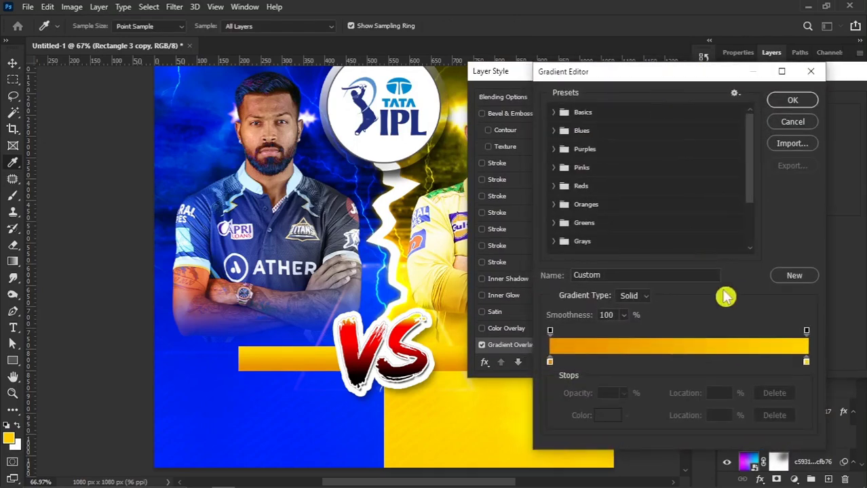
{"action": "left_click", "coordinate": [805, 362]}
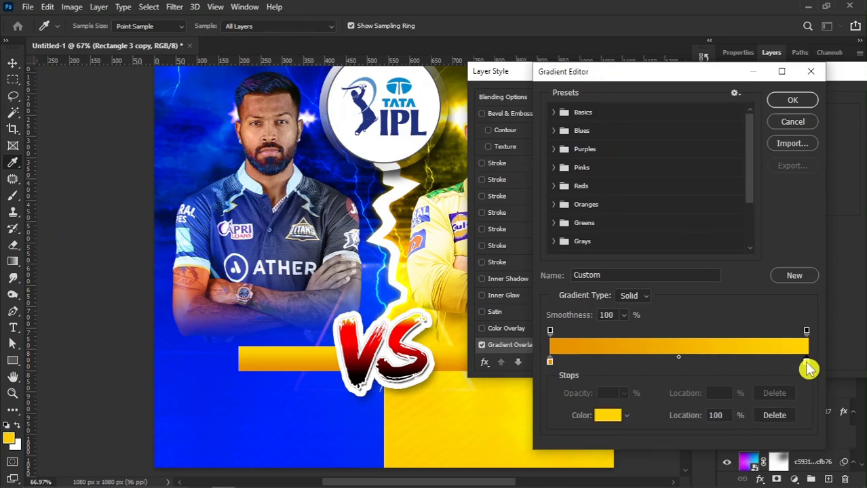
{"action": "left_click", "coordinate": [332, 414]}
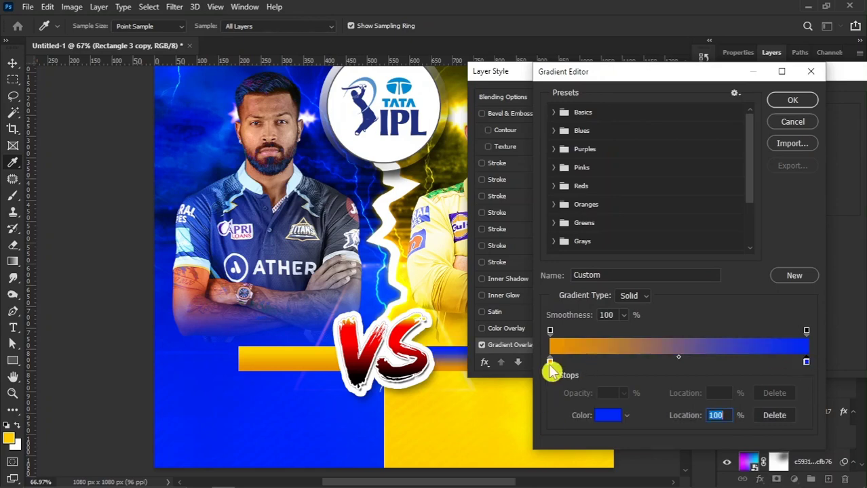
{"action": "left_click", "coordinate": [549, 361]}
{"action": "left_click", "coordinate": [450, 362]}
Fine-tune the gradient stops to a slightly shifted blue and a deeper blue, and apply
{"action": "left_click", "coordinate": [806, 362]}
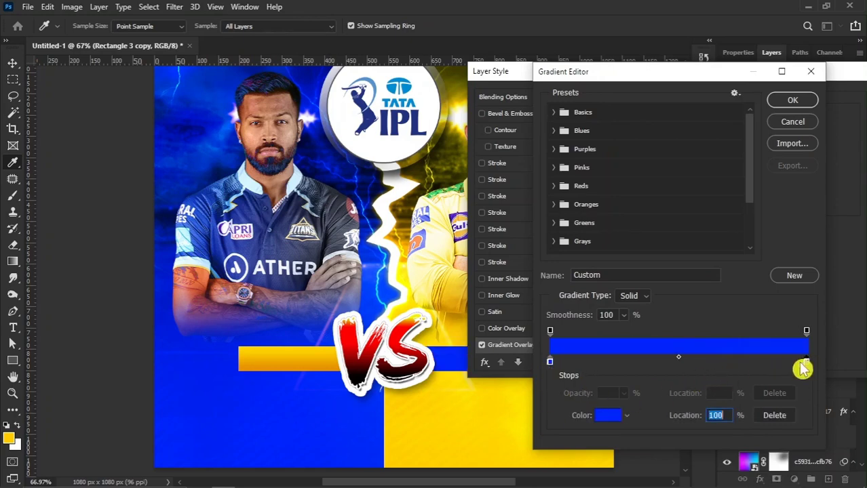
{"action": "left_click", "coordinate": [607, 415]}
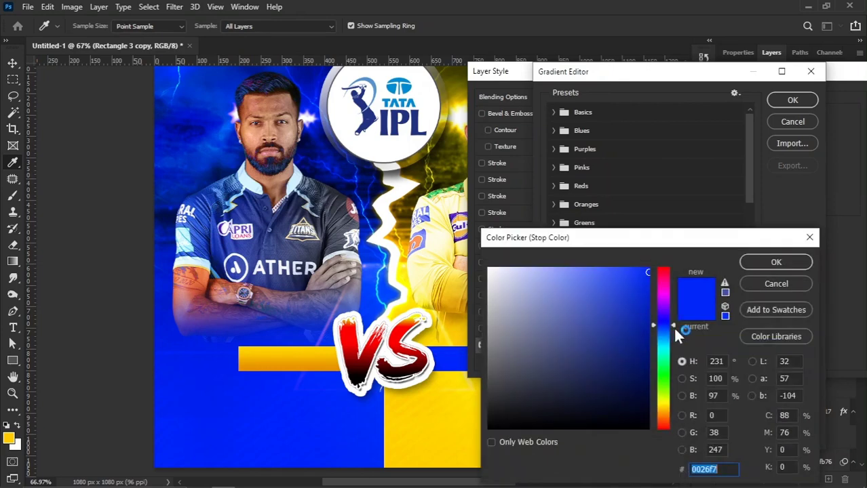
{"action": "left_click", "coordinate": [674, 330]}
{"action": "left_click", "coordinate": [673, 331]}
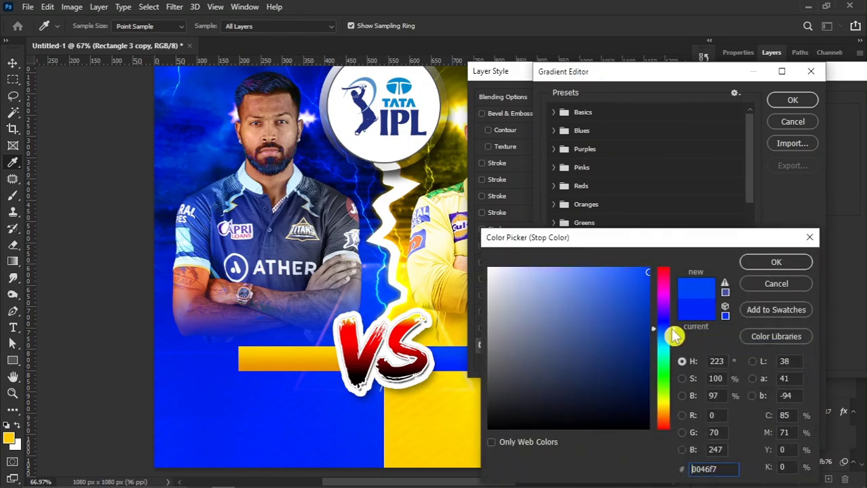
{"action": "left_click", "coordinate": [774, 262]}
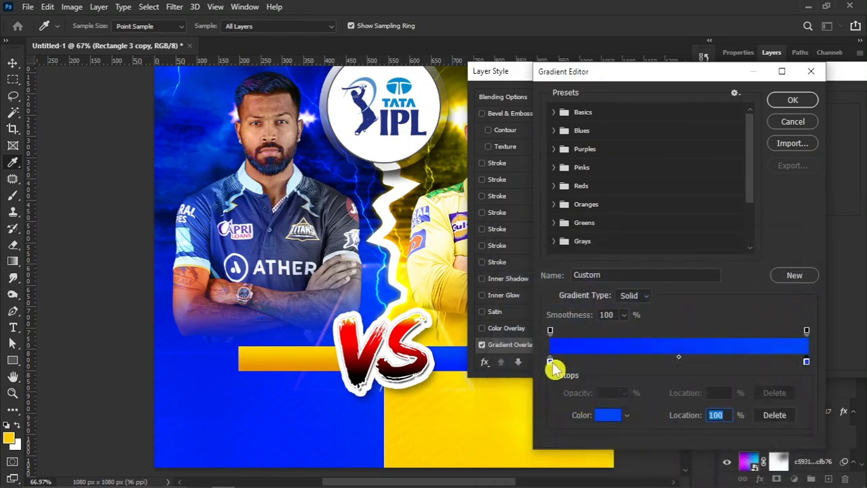
{"action": "left_click", "coordinate": [595, 412]}
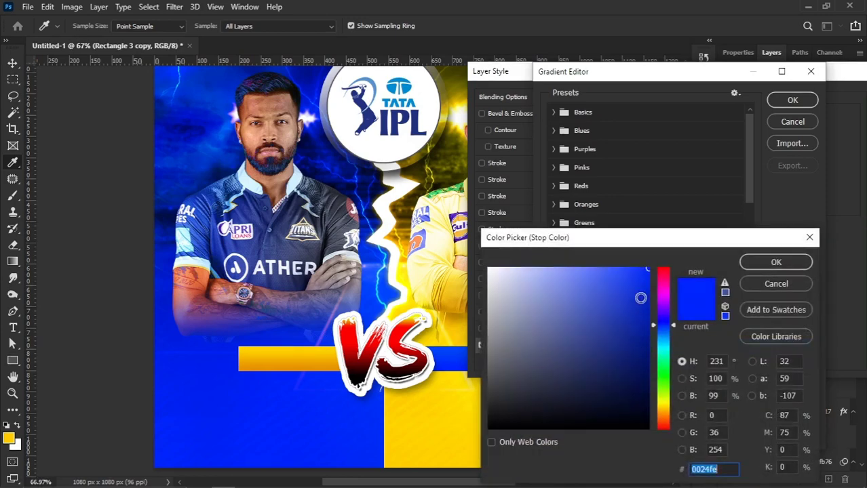
{"action": "left_click", "coordinate": [647, 298]}
{"action": "left_click", "coordinate": [777, 263]}
{"action": "left_click", "coordinate": [791, 100]}
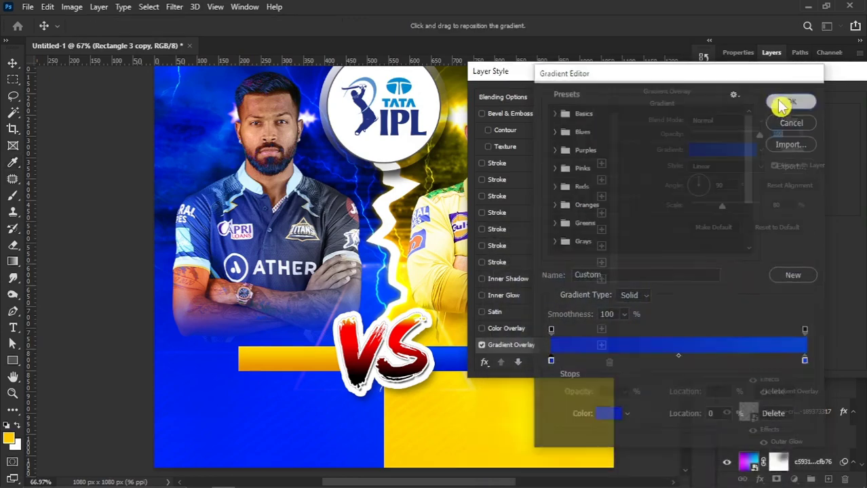
{"action": "left_click", "coordinate": [686, 138]}
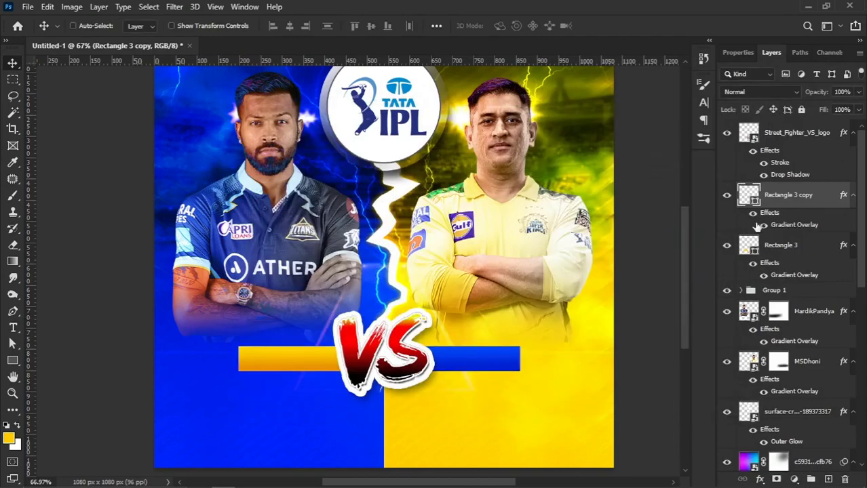
Group the original bar and its blue copy as Group 2
{"action": "left_click", "coordinate": [781, 247]}
{"action": "left_click", "coordinate": [781, 205], "text": "ctrl"}
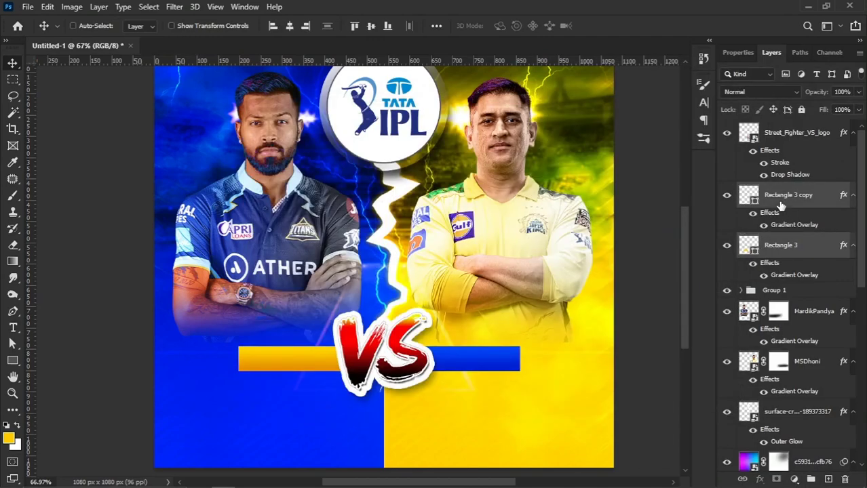
{"action": "right_click", "coordinate": [783, 209]}
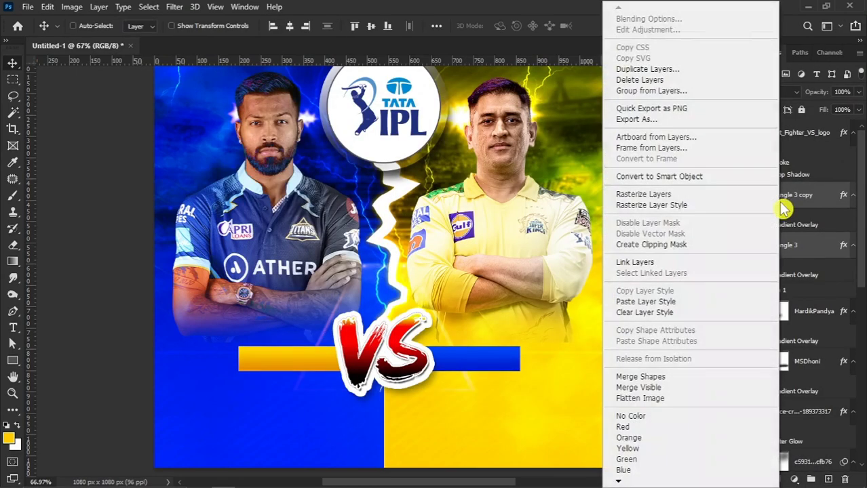
{"action": "left_click", "coordinate": [676, 91]}
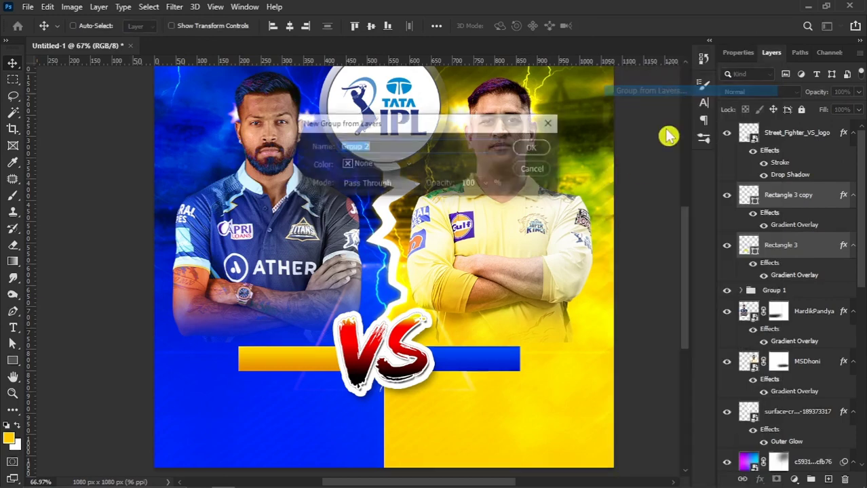
{"action": "left_click", "coordinate": [535, 149]}
Centre the bars horizontally on the canvas and type the text 'GT'
{"action": "key", "text": "ctrl+a"}
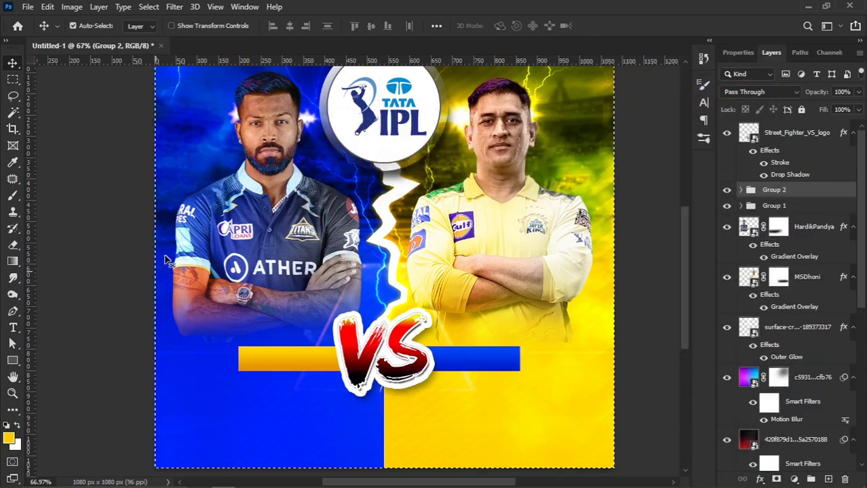
{"action": "left_click", "coordinate": [289, 27]}
{"action": "key", "text": "ctrl+d"}
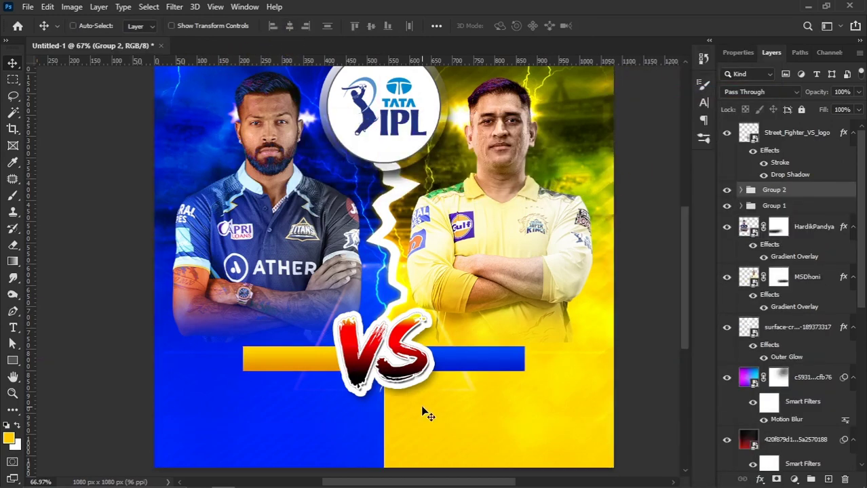
{"action": "left_click", "coordinate": [13, 329]}
{"action": "scroll", "coordinate": [271, 389], "scroll_direction": "up", "scroll_amount": 4}
{"action": "left_click", "coordinate": [292, 413]}
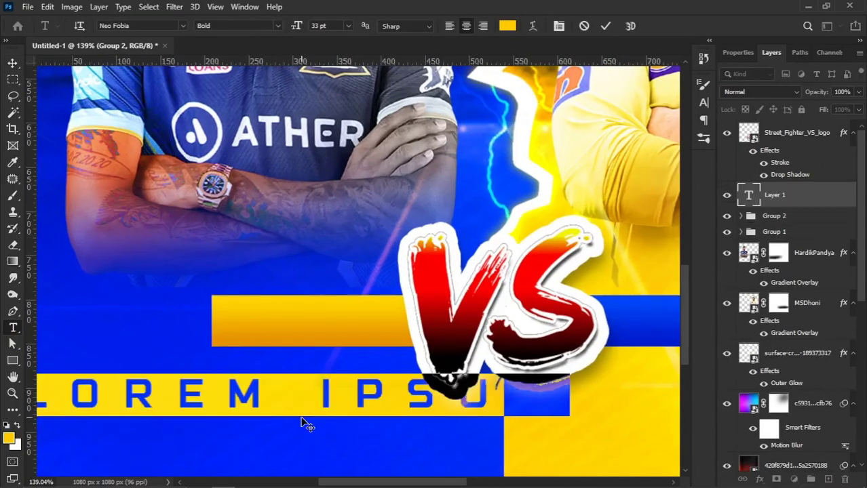
{"action": "type", "text": "GT"}
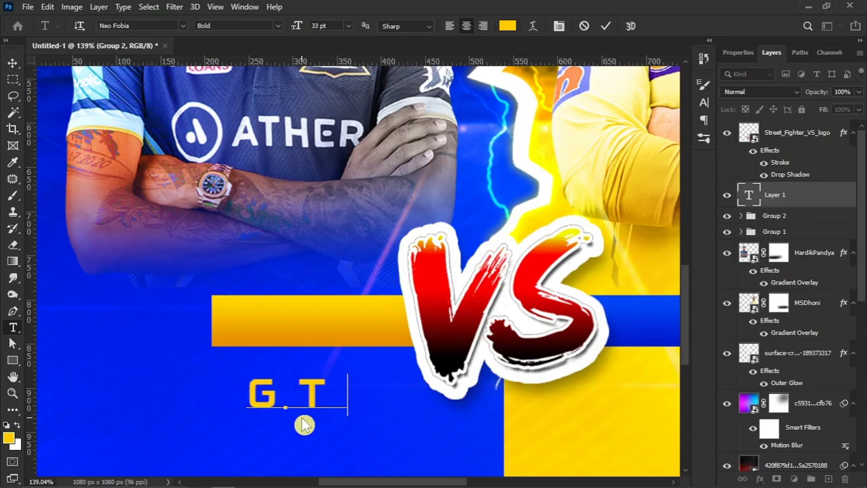
Set GT's tracking to 0 and its colour to black (000000)
{"action": "key", "text": "ctrl+a"}
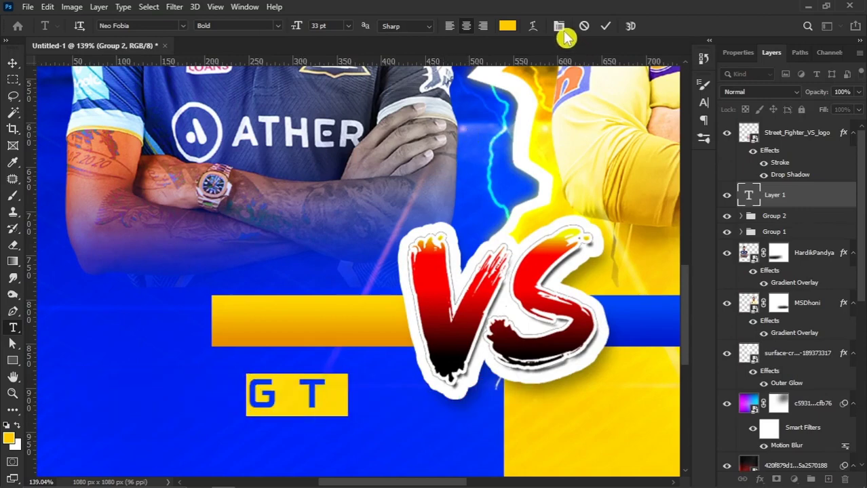
{"action": "left_click", "coordinate": [559, 26]}
{"action": "left_click", "coordinate": [682, 132]}
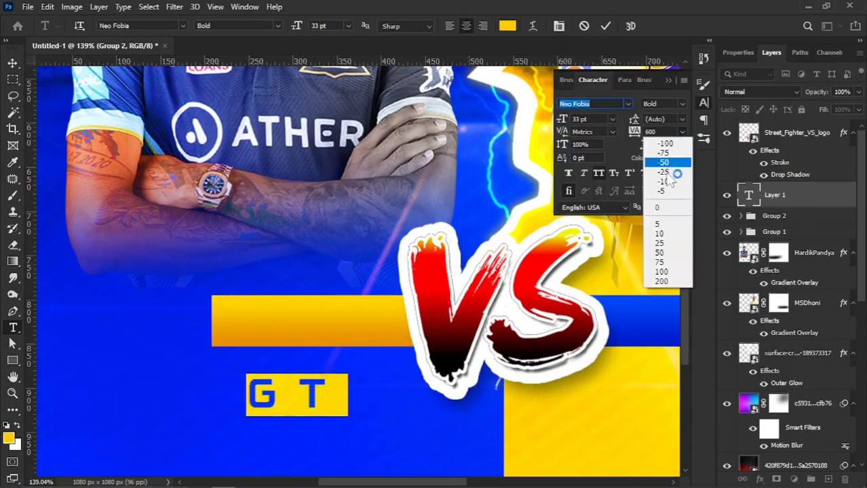
{"action": "left_click", "coordinate": [663, 206]}
{"action": "left_click", "coordinate": [12, 63]}
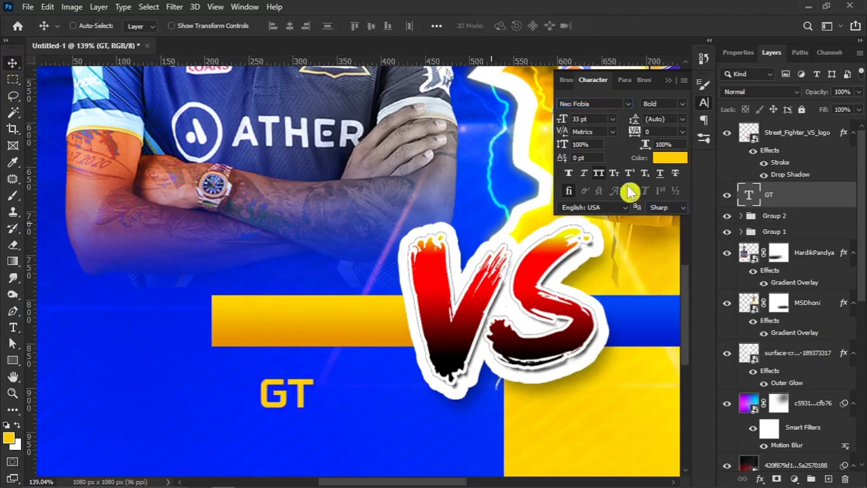
{"action": "left_click", "coordinate": [669, 158]}
{"action": "type", "text": "000000"}
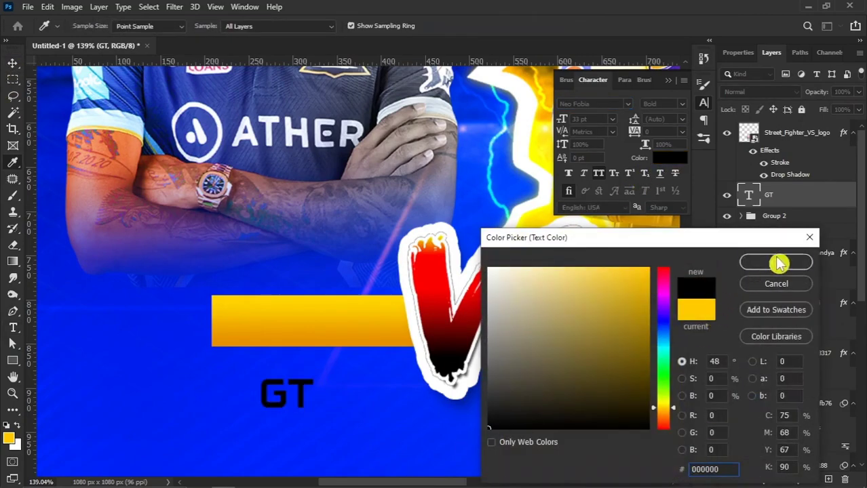
{"action": "left_click", "coordinate": [775, 262]}
Move GT into the yellow bar and scale it up to fill it
{"action": "left_click_drag", "start_coordinate": [307, 382], "coordinate": [367, 327]}
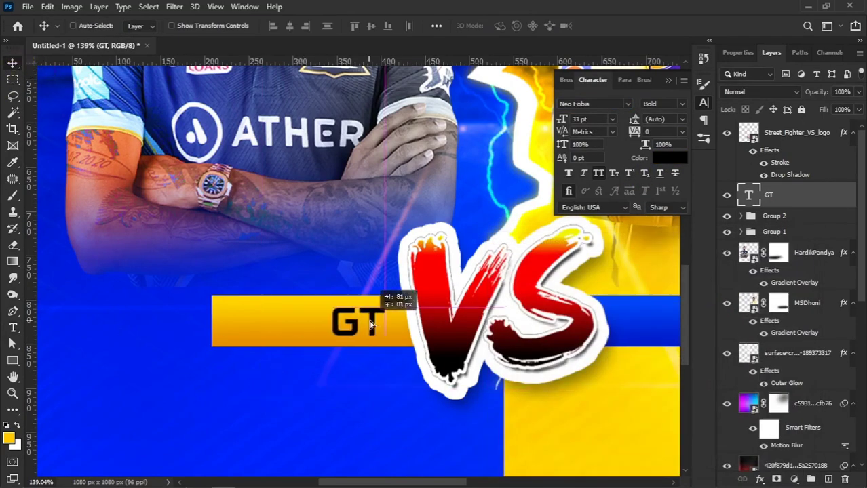
{"action": "scroll", "coordinate": [368, 327], "scroll_direction": "down", "scroll_amount": 2}
{"action": "scroll", "coordinate": [364, 334], "scroll_direction": "down", "scroll_amount": 2}
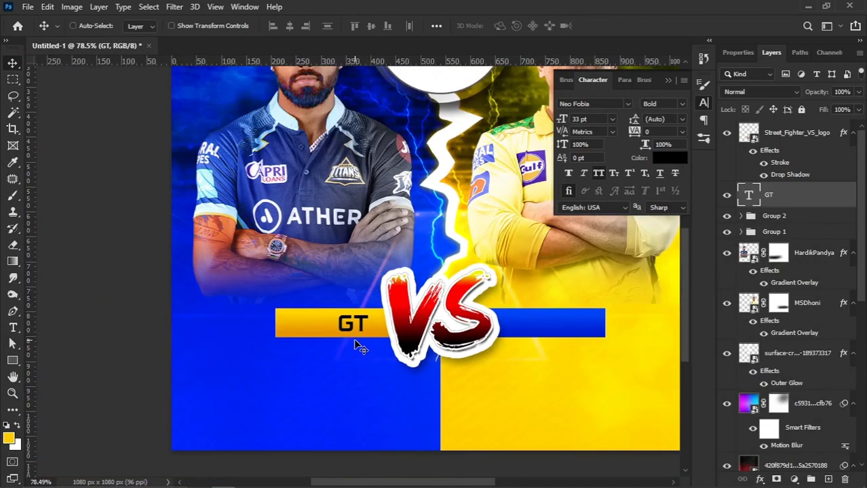
{"action": "key", "text": "ctrl+t"}
{"action": "left_click_drag", "start_coordinate": [337, 325], "coordinate": [329, 325]}
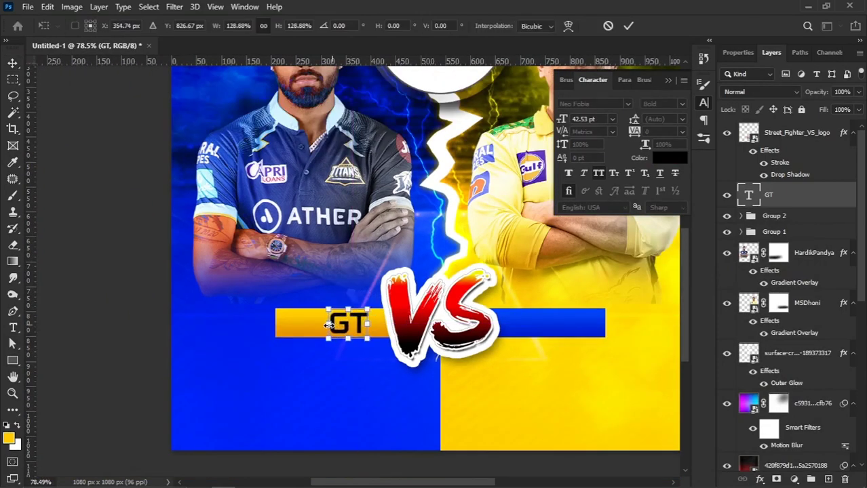
{"action": "key", "text": "Return"}
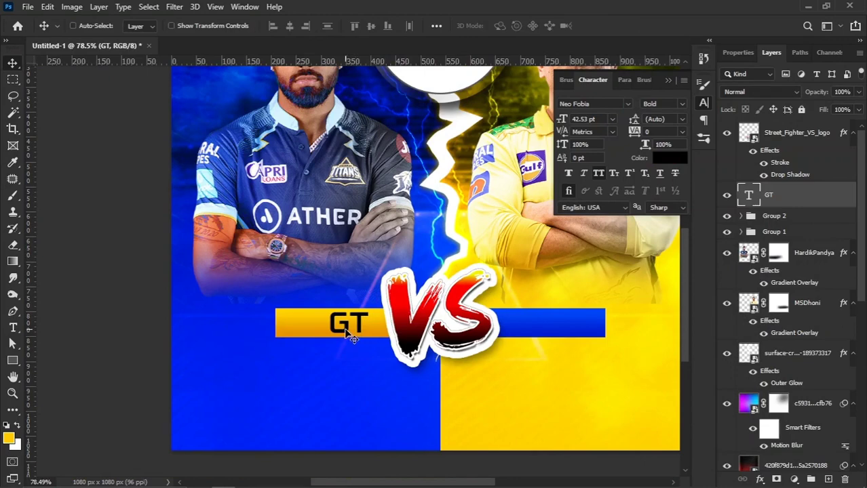
Duplicate GT onto the blue bar, make it white and retype it as 'CSK'
{"action": "scroll", "coordinate": [351, 334], "scroll_direction": "down", "scroll_amount": 1}
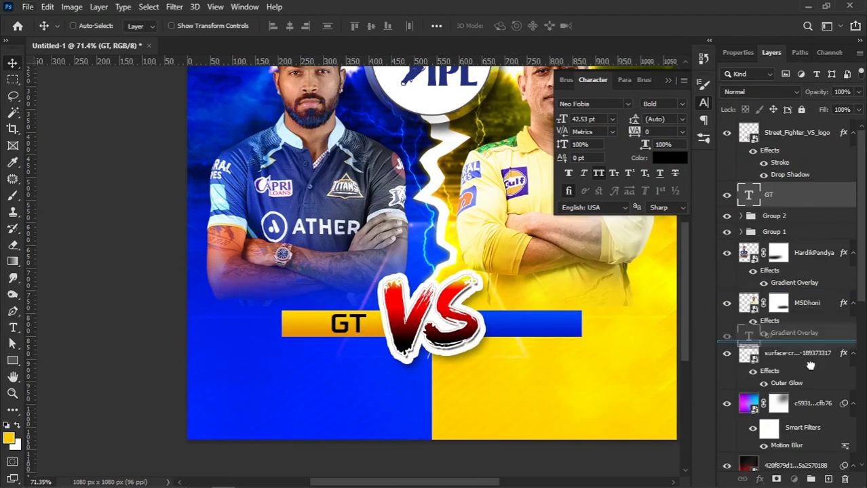
{"action": "left_click_drag", "start_coordinate": [776, 194], "coordinate": [828, 480]}
{"action": "left_click_drag", "start_coordinate": [361, 332], "coordinate": [530, 333]}
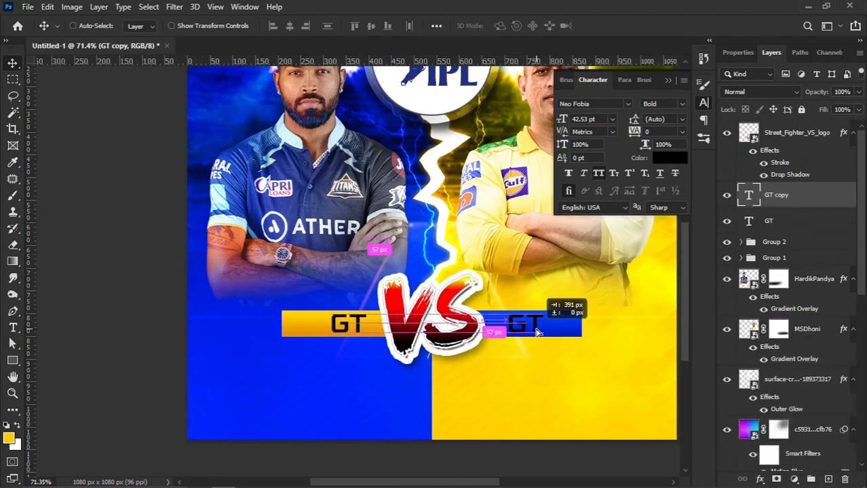
{"action": "left_click", "coordinate": [668, 158]}
{"action": "type", "text": "ffffff"}
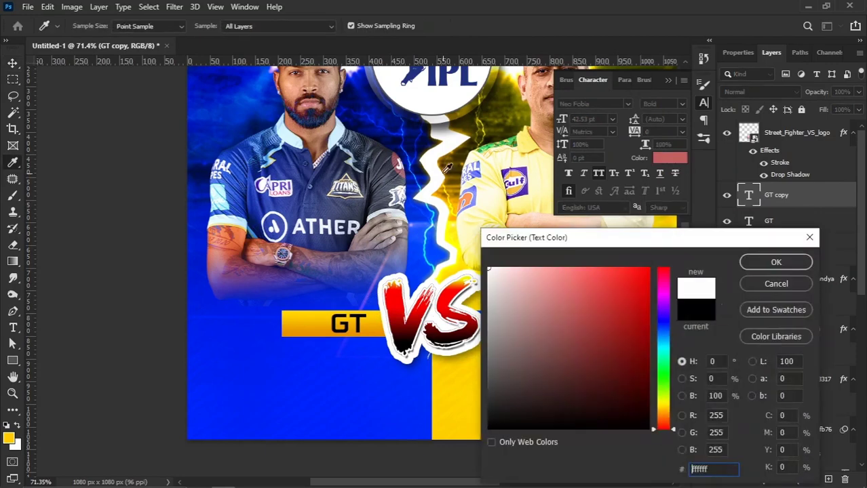
{"action": "left_click", "coordinate": [769, 264]}
{"action": "double_click", "coordinate": [523, 324]}
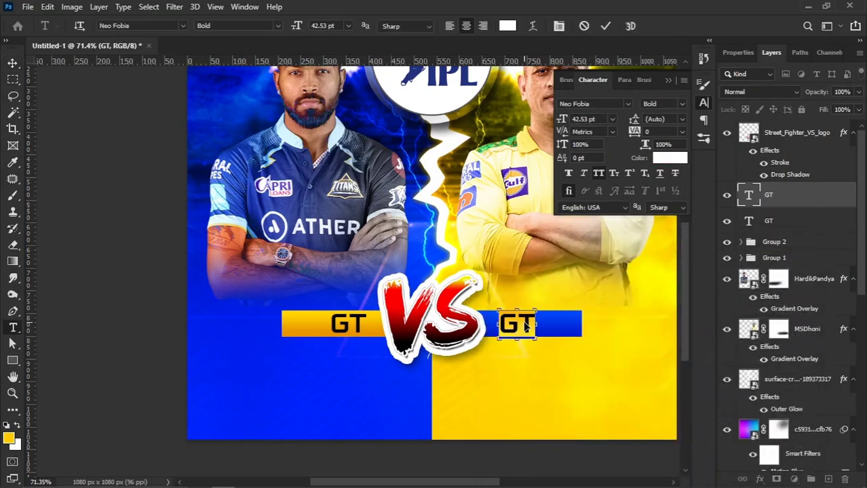
{"action": "type", "text": "CSK"}
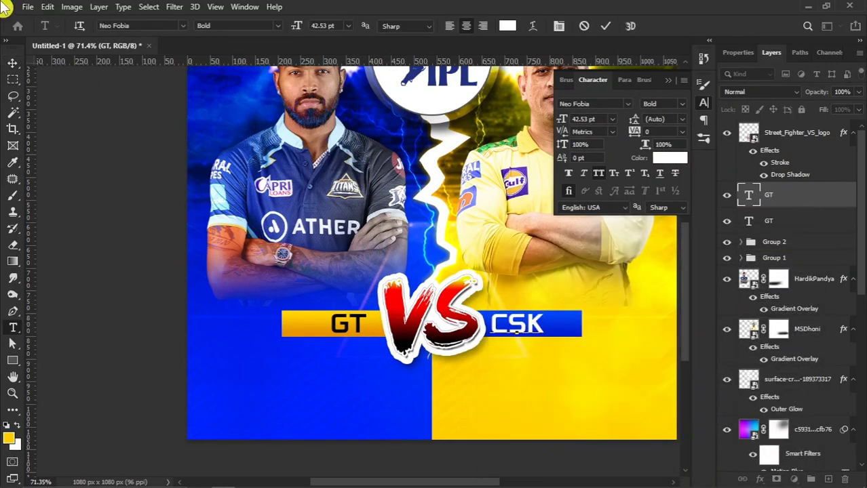
{"action": "left_click", "coordinate": [12, 63]}
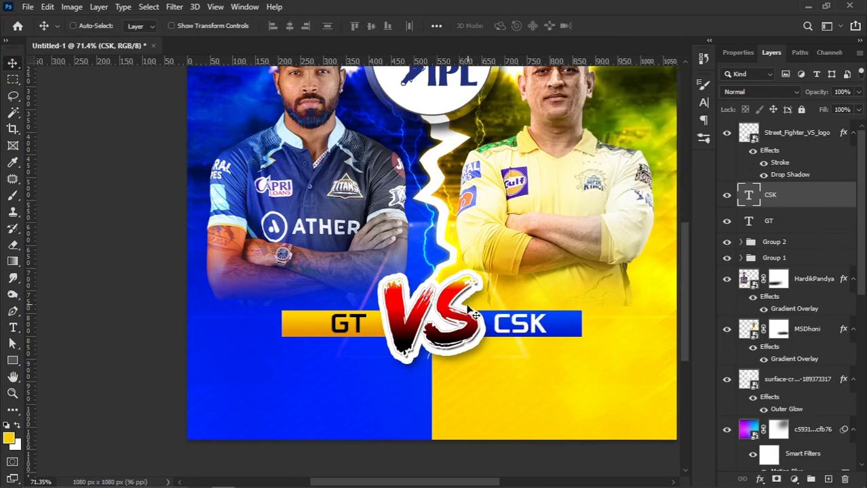
Place the 20gujarat Gujarat Titans logo image into the poster
{"action": "key", "text": "ctrl+0"}
{"action": "left_click", "coordinate": [380, 399], "text": "ctrl"}
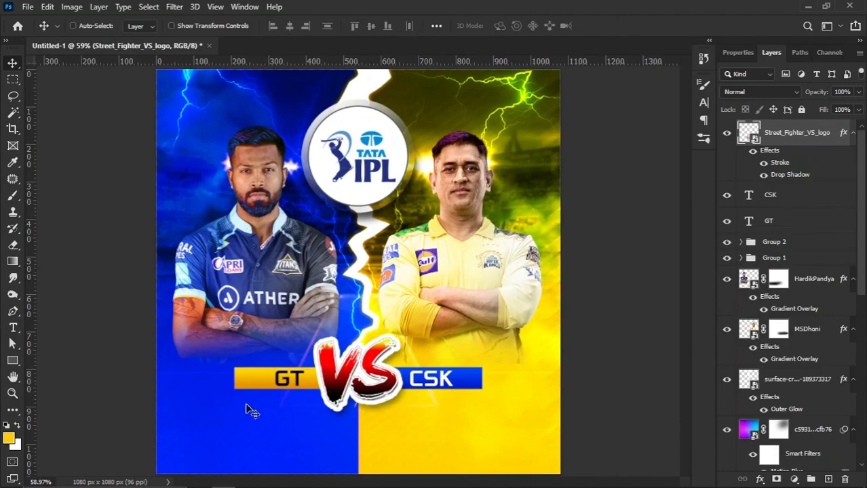
{"action": "left_click", "coordinate": [199, 479]}
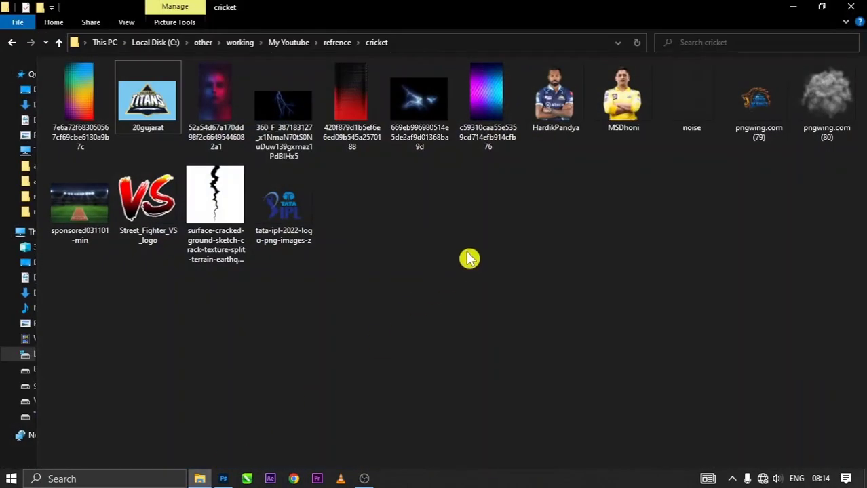
{"action": "left_click", "coordinate": [160, 105]}
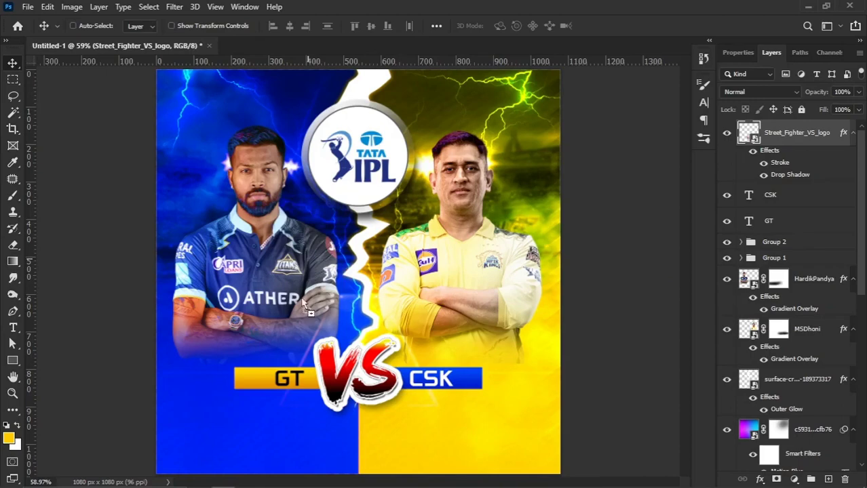
{"action": "left_click_drag", "start_coordinate": [160, 105], "coordinate": [286, 345]}
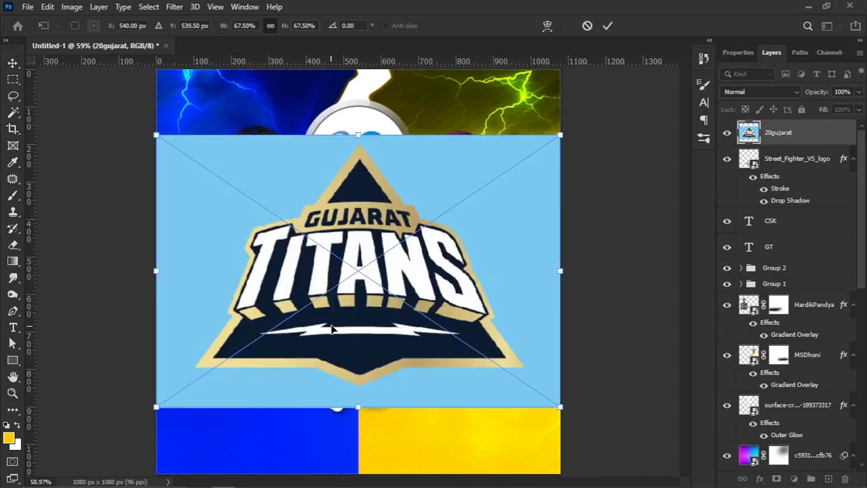
Commit the logo and mask out its light-blue background using a Magic Wand selection
{"action": "key", "text": "Return"}
{"action": "left_click", "coordinate": [13, 113]}
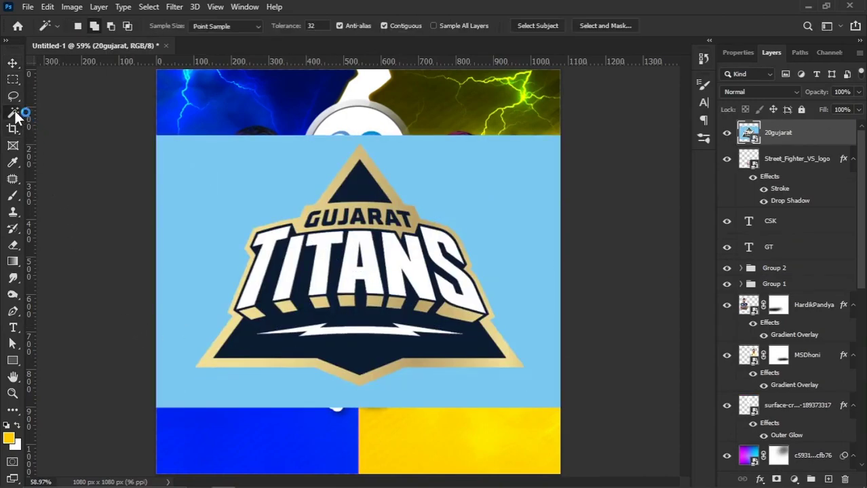
{"action": "left_click", "coordinate": [229, 202]}
{"action": "left_click", "coordinate": [778, 478], "text": "alt"}
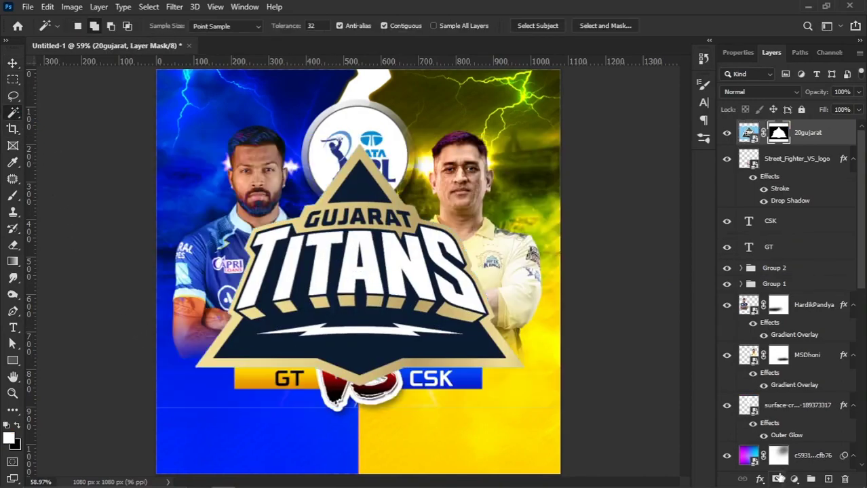
Refine the mask edge with Smooth 7, Feather 1.1 px, Contrast 17%, Shift Edge -53%
{"action": "left_click", "coordinate": [742, 53]}
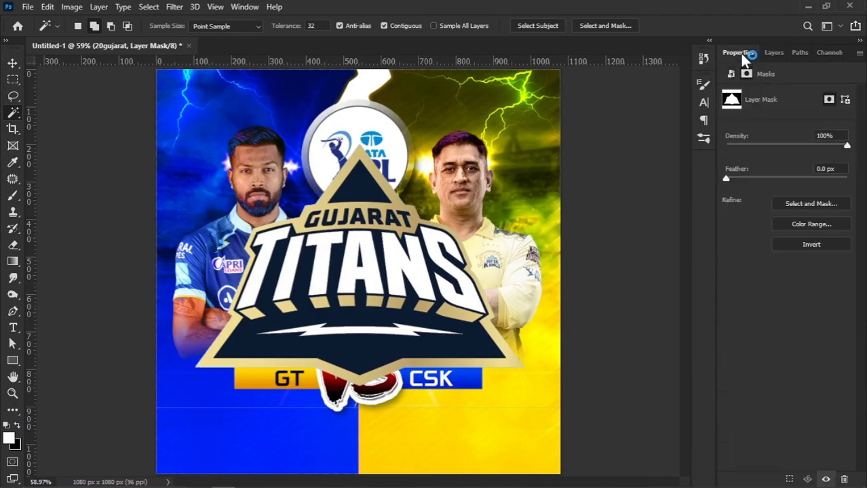
{"action": "left_click", "coordinate": [792, 202]}
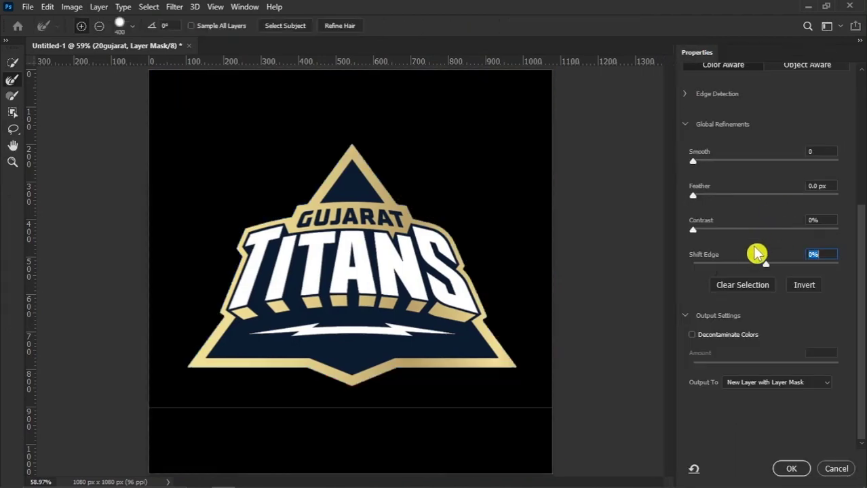
{"action": "left_click_drag", "start_coordinate": [765, 265], "coordinate": [748, 264]}
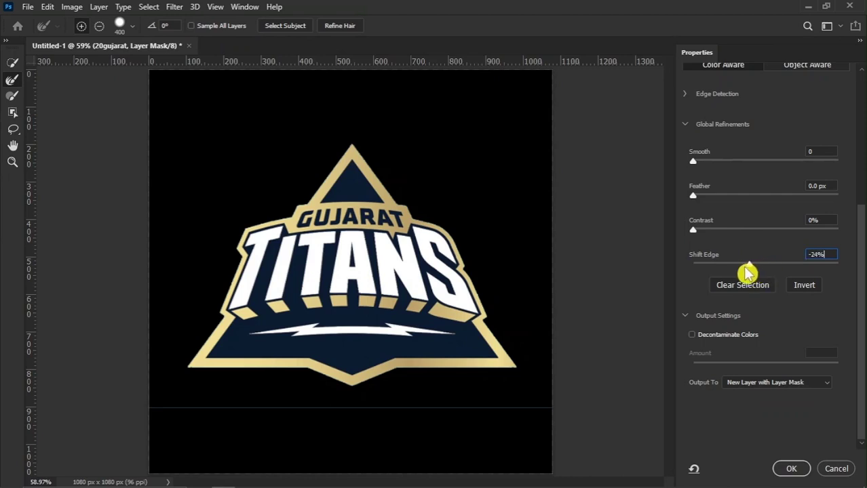
{"action": "left_click_drag", "start_coordinate": [693, 229], "coordinate": [720, 236]}
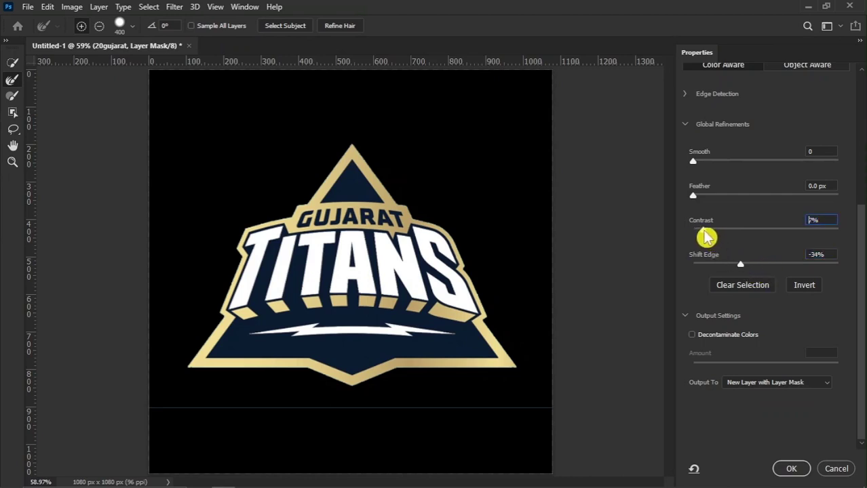
{"action": "left_click_drag", "start_coordinate": [693, 196], "coordinate": [703, 196]}
{"action": "left_click_drag", "start_coordinate": [693, 161], "coordinate": [704, 162]}
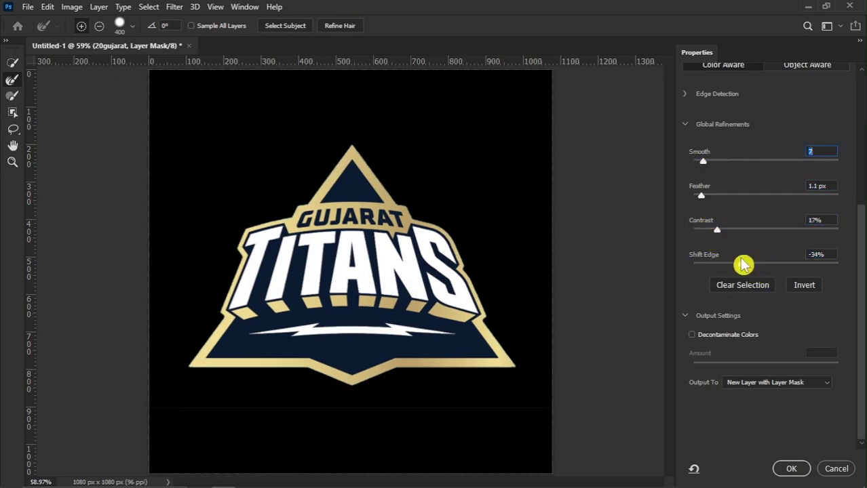
{"action": "left_click_drag", "start_coordinate": [740, 264], "coordinate": [730, 265]}
{"action": "left_click", "coordinate": [790, 468]}
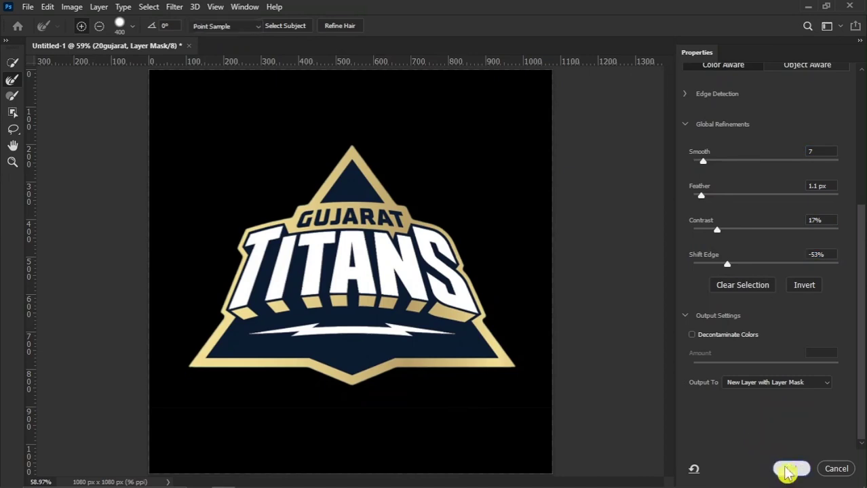
{"action": "left_click", "coordinate": [772, 53]}
Convert the masked logo copy to a smart object and delete the original logo layer
{"action": "right_click", "coordinate": [819, 137]}
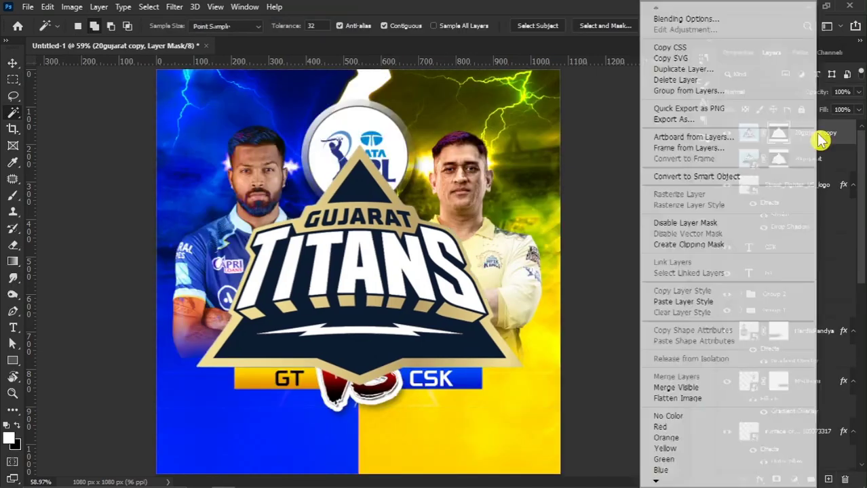
{"action": "left_click", "coordinate": [747, 178]}
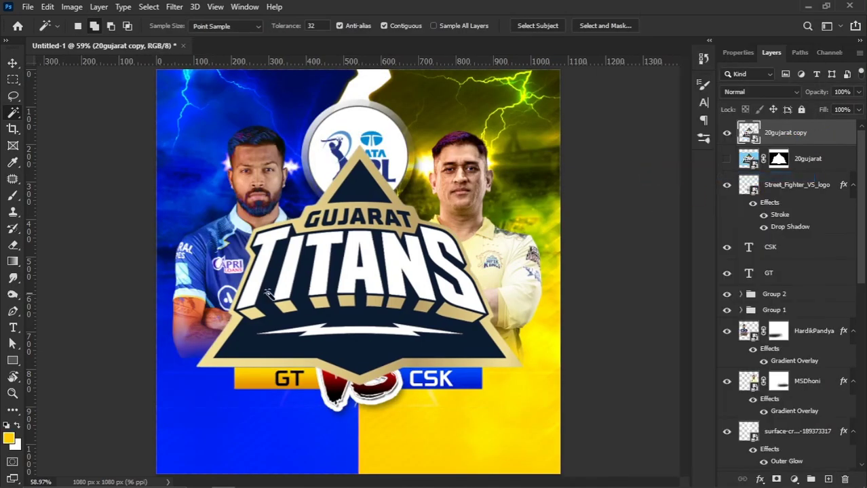
{"action": "left_click", "coordinate": [830, 166]}
{"action": "key", "text": "Delete"}
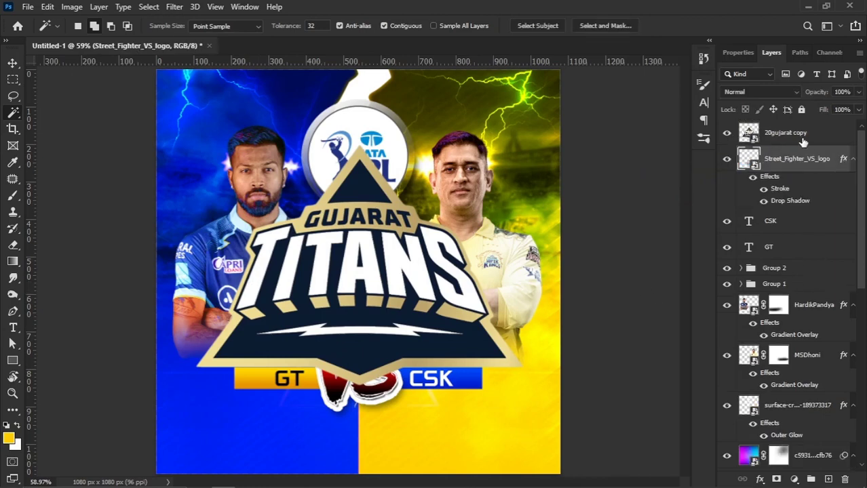
{"action": "left_click", "coordinate": [756, 135]}
{"action": "left_click", "coordinate": [12, 64]}
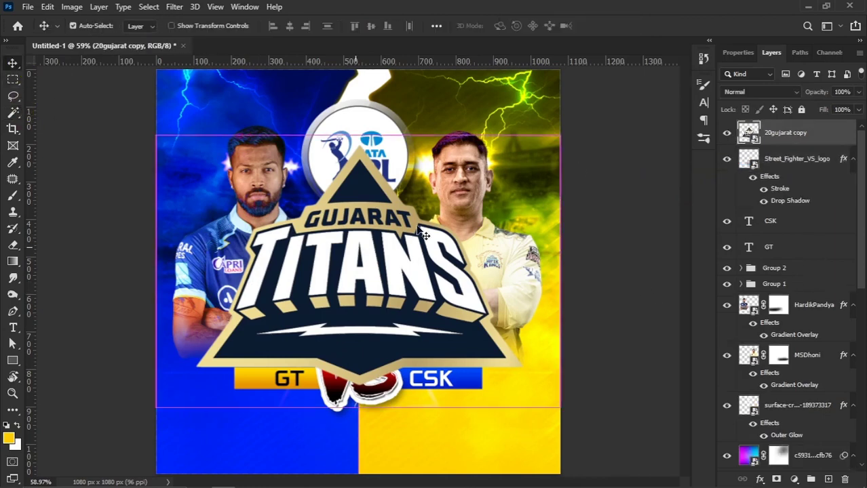
Scale the Titans logo to about 30.7% and position it at the GT bar's left end
{"action": "key", "text": "ctrl+t"}
{"action": "left_click_drag", "start_coordinate": [564, 134], "coordinate": [271, 354]}
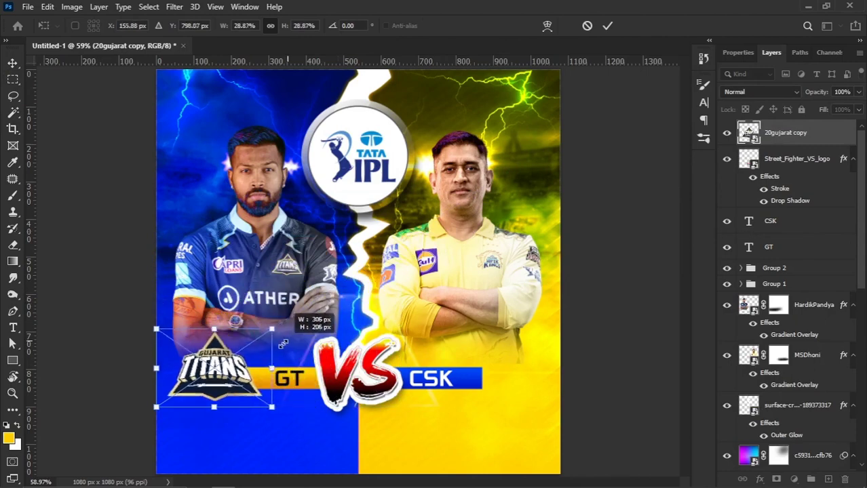
{"action": "key", "text": "Return"}
{"action": "scroll", "coordinate": [226, 389], "scroll_direction": "up", "scroll_amount": 1}
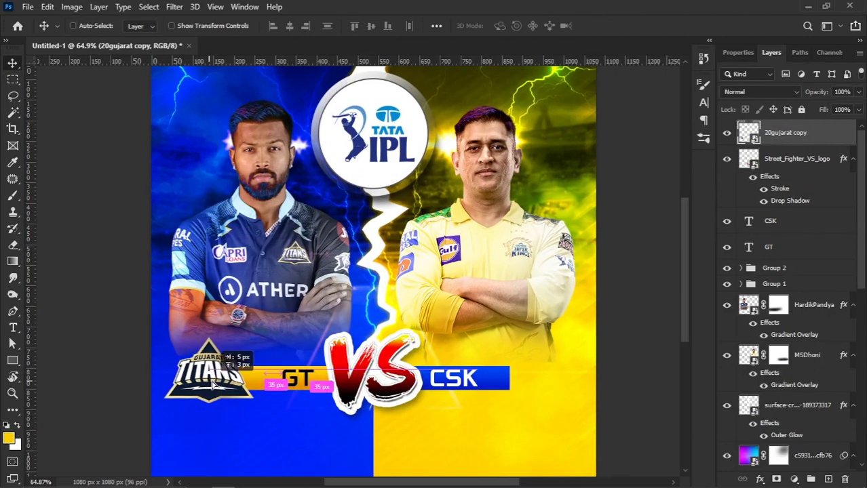
{"action": "left_click_drag", "start_coordinate": [226, 389], "coordinate": [226, 385]}
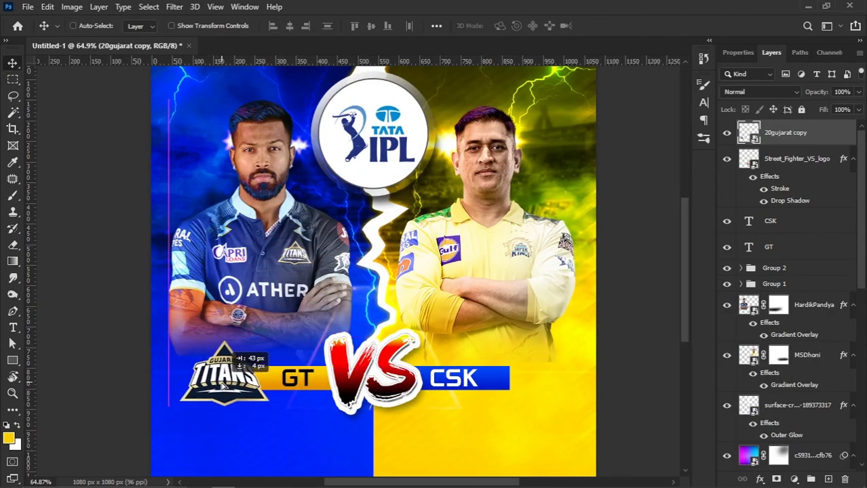
{"action": "key", "text": "ctrl+t"}
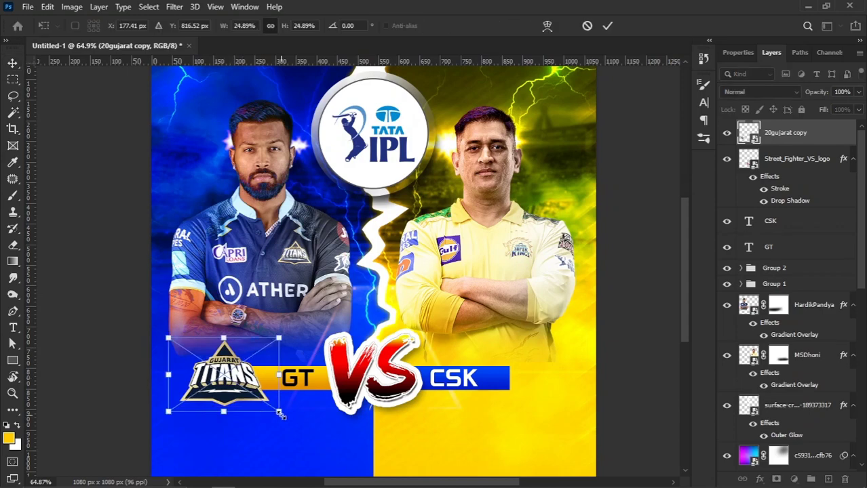
{"action": "left_click_drag", "start_coordinate": [280, 414], "coordinate": [292, 420]}
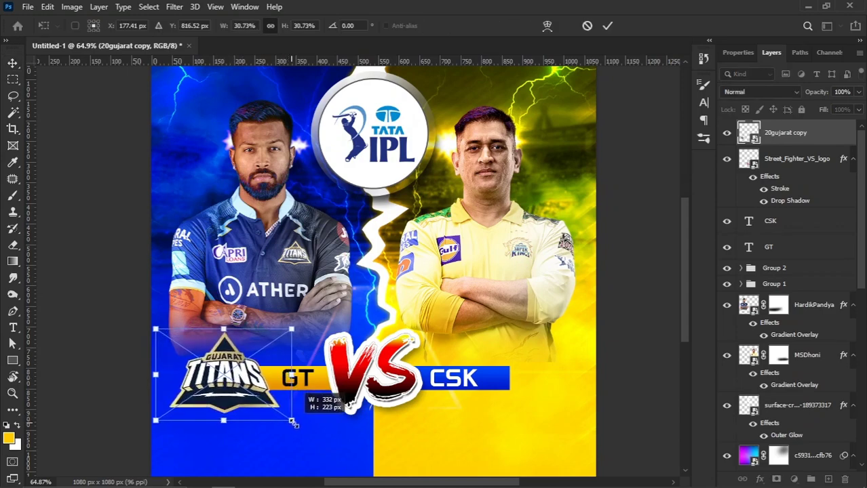
{"action": "left_click_drag", "start_coordinate": [268, 392], "coordinate": [252, 392]}
{"action": "key", "text": "Return"}
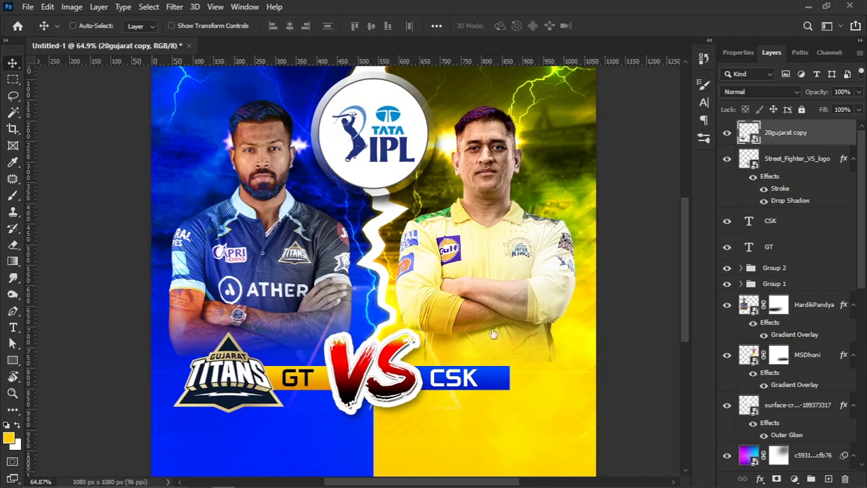
Give the Titans logo a drop shadow: 44% opacity, 151° angle, 16 px distance, 18 px size
{"action": "left_click_drag", "start_coordinate": [388, 304], "coordinate": [315, 377]}
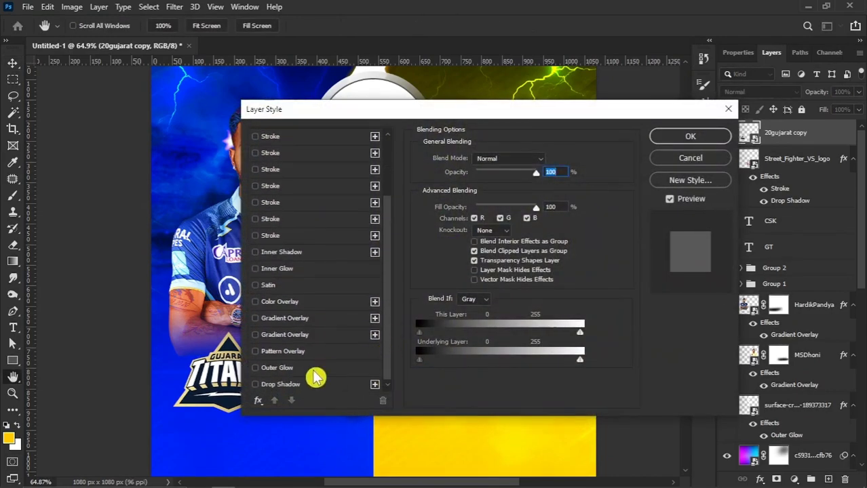
{"action": "left_click", "coordinate": [299, 384]}
{"action": "left_click_drag", "start_coordinate": [345, 110], "coordinate": [437, 92]}
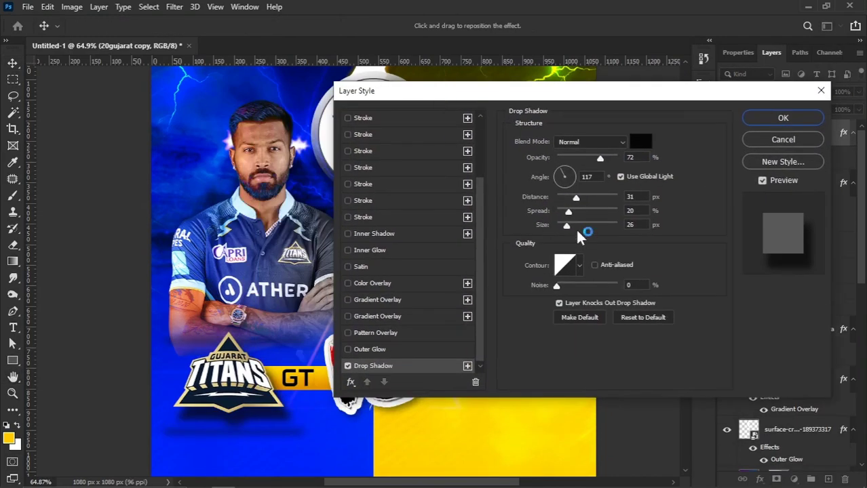
{"action": "left_click_drag", "start_coordinate": [579, 230], "coordinate": [559, 231]}
{"action": "left_click_drag", "start_coordinate": [574, 197], "coordinate": [568, 198]}
{"action": "left_click_drag", "start_coordinate": [599, 160], "coordinate": [590, 163]}
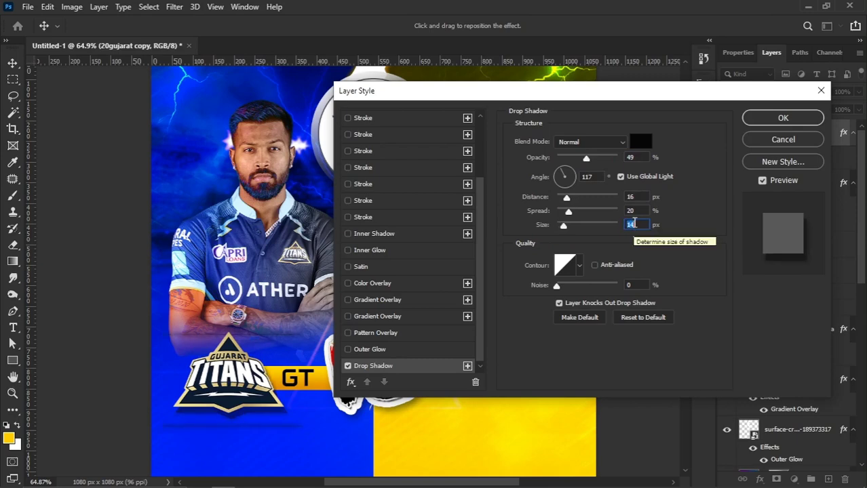
{"action": "left_click", "coordinate": [561, 177]}
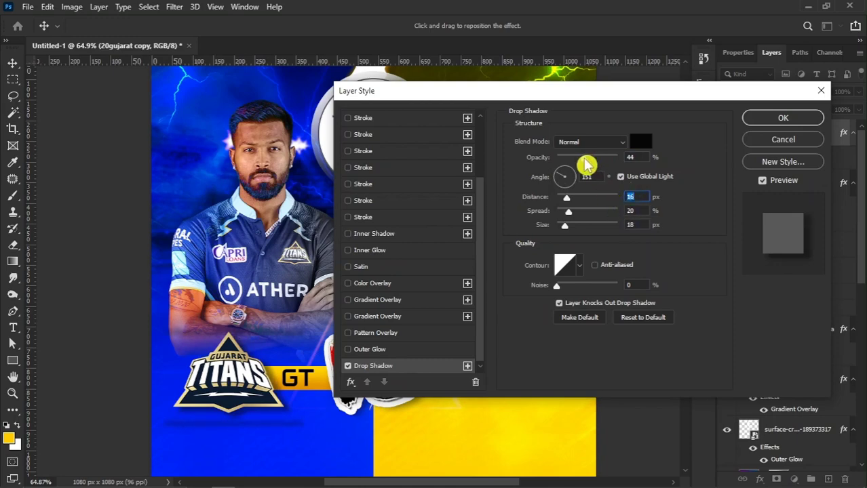
{"action": "left_click", "coordinate": [774, 120]}
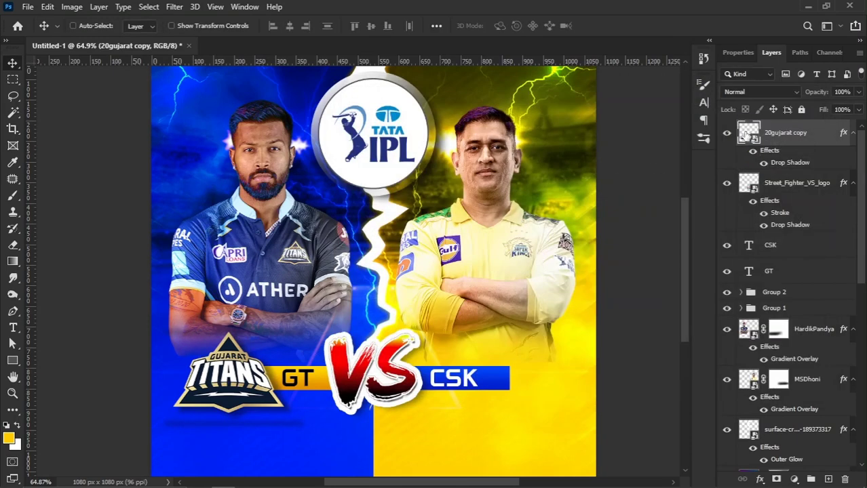
Open the Titans logo smart object and apply its layer mask
{"action": "double_click", "coordinate": [748, 133]}
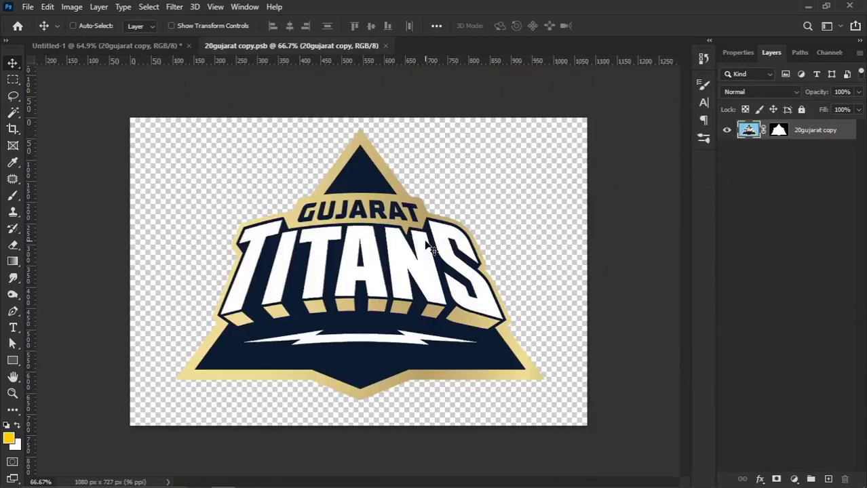
{"action": "right_click", "coordinate": [777, 134]}
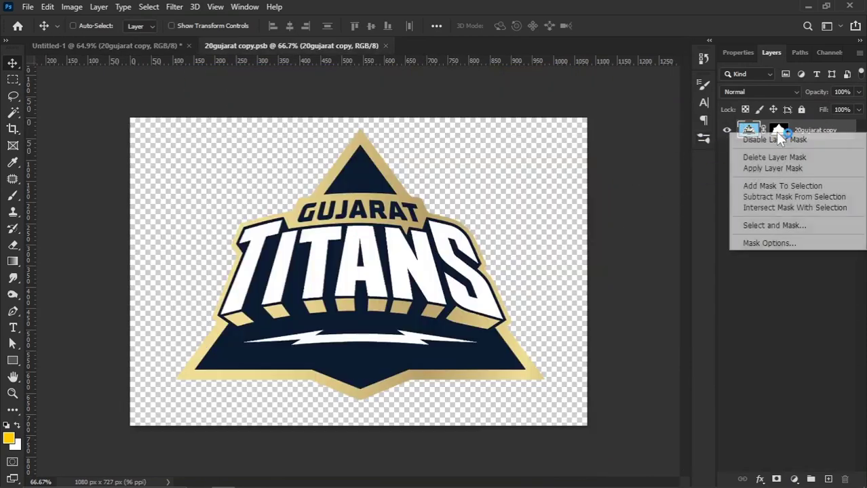
{"action": "left_click", "coordinate": [778, 169]}
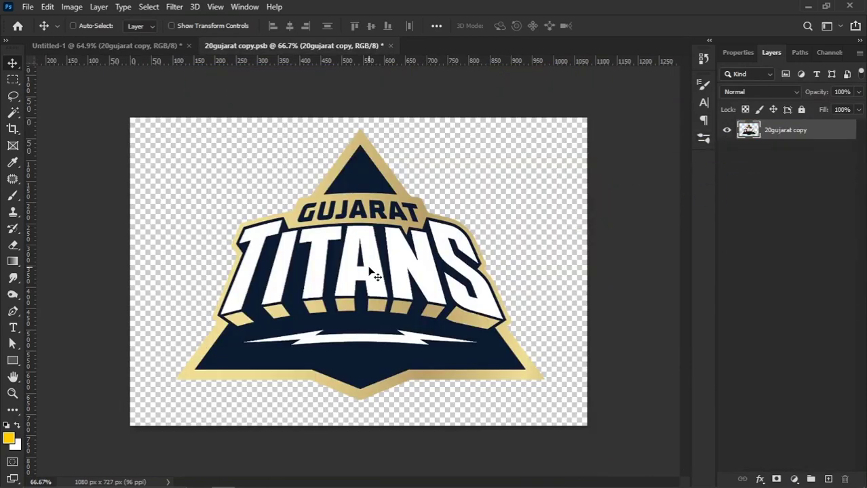
Crop the logo's canvas tightly around it to 888 x 664 px
{"action": "key", "text": "c"}
{"action": "left_click", "coordinate": [12, 63]}
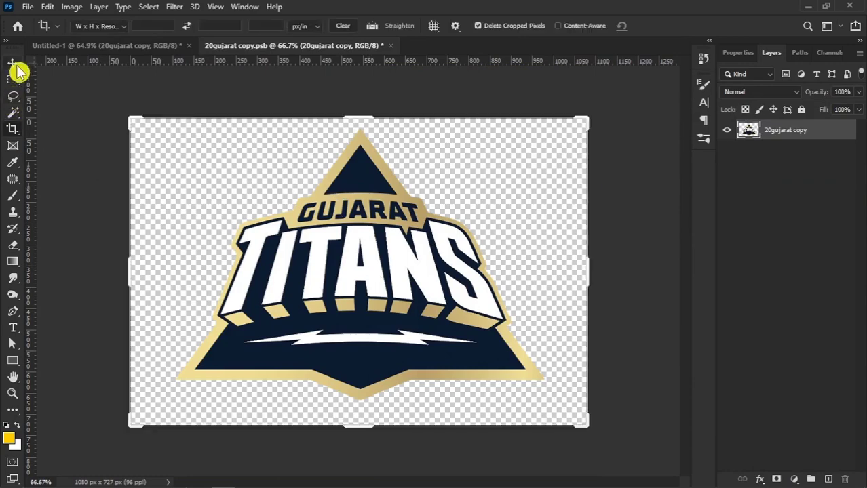
{"action": "left_click", "coordinate": [13, 129]}
{"action": "left_click", "coordinate": [57, 131]}
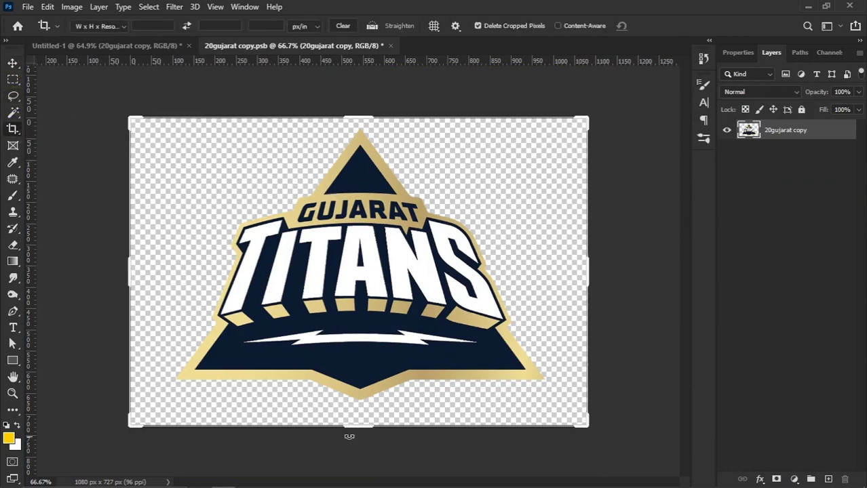
{"action": "left_click_drag", "start_coordinate": [365, 428], "coordinate": [360, 417]}
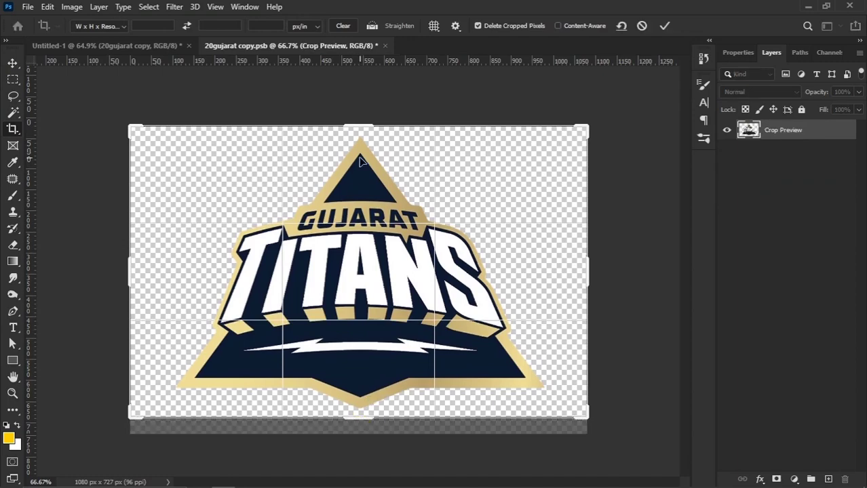
{"action": "left_click_drag", "start_coordinate": [361, 126], "coordinate": [360, 133]}
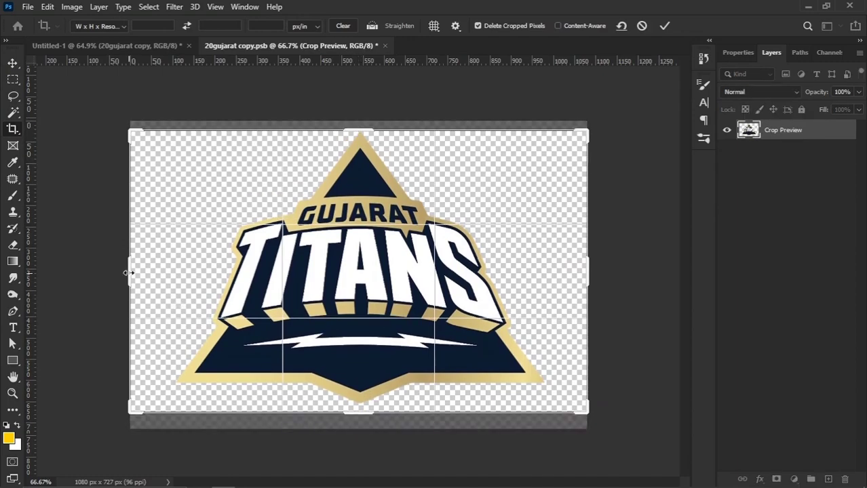
{"action": "left_click_drag", "start_coordinate": [128, 273], "coordinate": [171, 273]}
{"action": "left_click_drag", "start_coordinate": [567, 288], "coordinate": [546, 278]}
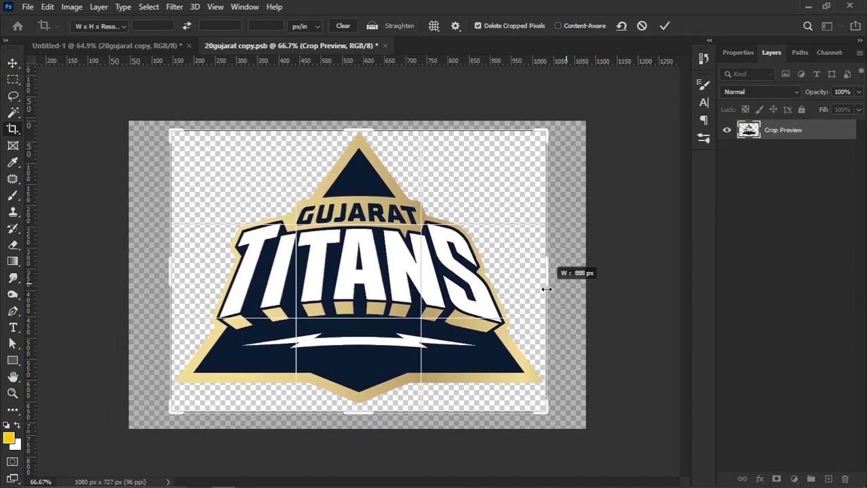
{"action": "key", "text": "Return"}
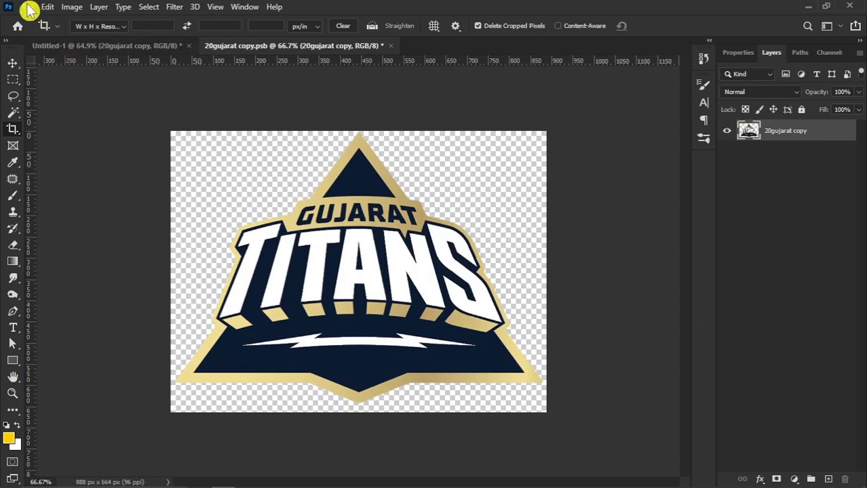
Save the edited logo file and close it to return to the poster
{"action": "left_click", "coordinate": [28, 7]}
{"action": "left_click", "coordinate": [71, 135]}
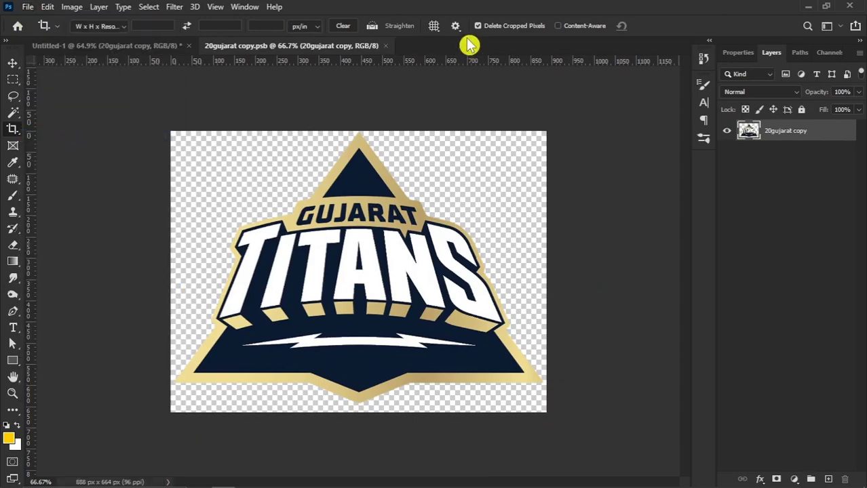
{"action": "key", "text": "ctrl+w"}
Drag the CSK logo, pngwing.com (79), from the cricket images folder onto the poster
{"action": "left_click", "coordinate": [12, 63]}
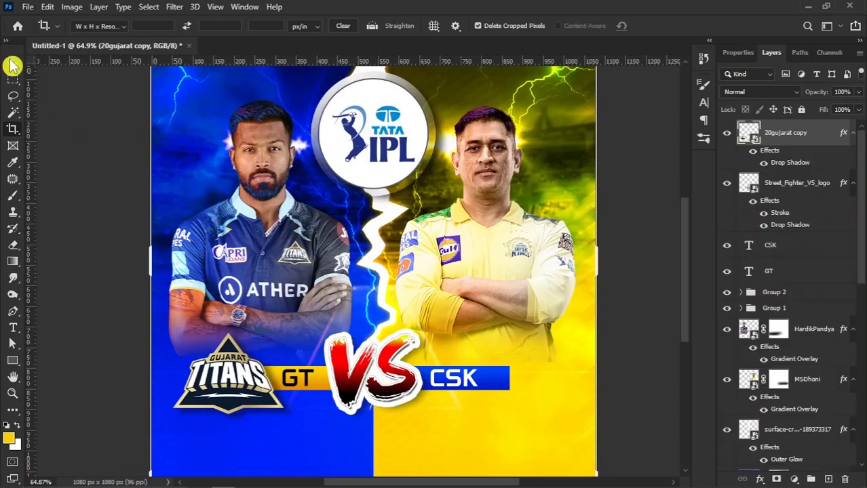
{"action": "scroll", "coordinate": [231, 387], "scroll_direction": "up", "scroll_amount": 1}
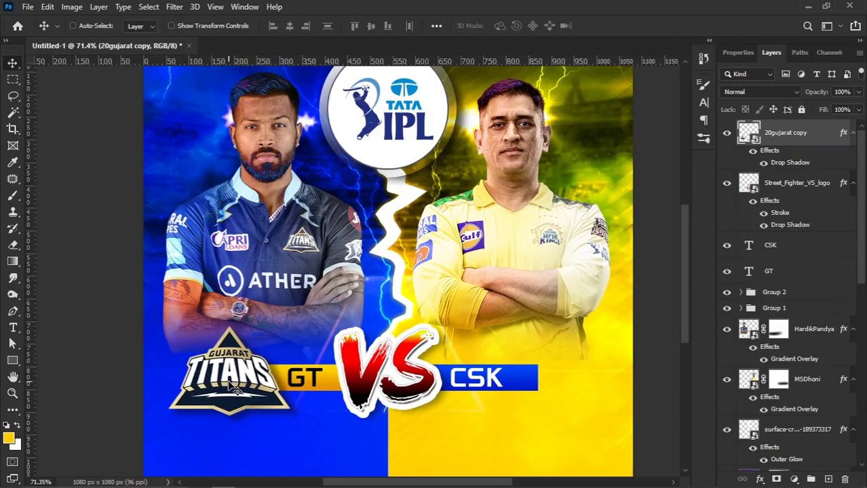
{"action": "scroll", "coordinate": [230, 386], "scroll_direction": "down", "scroll_amount": 1}
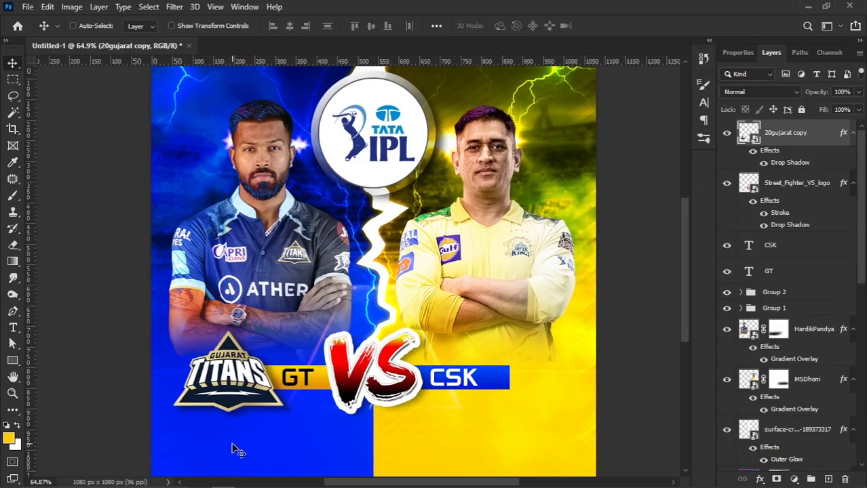
{"action": "left_click", "coordinate": [197, 480]}
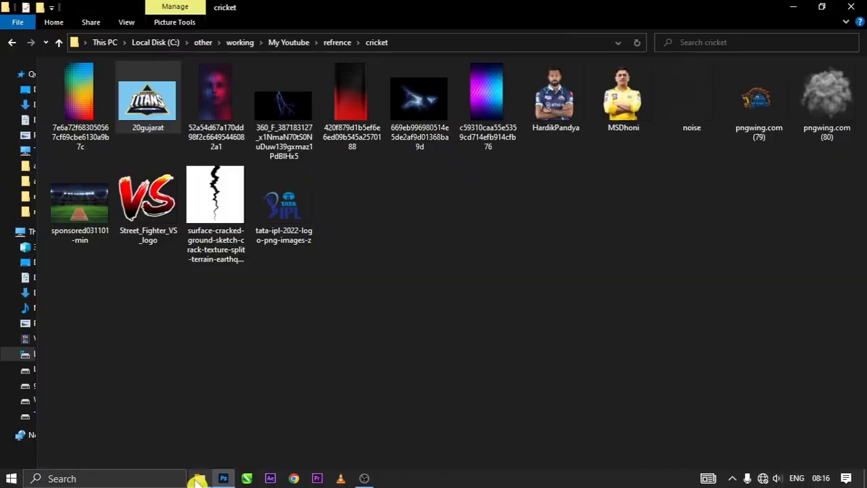
{"action": "left_click_drag", "start_coordinate": [689, 156], "coordinate": [472, 324]}
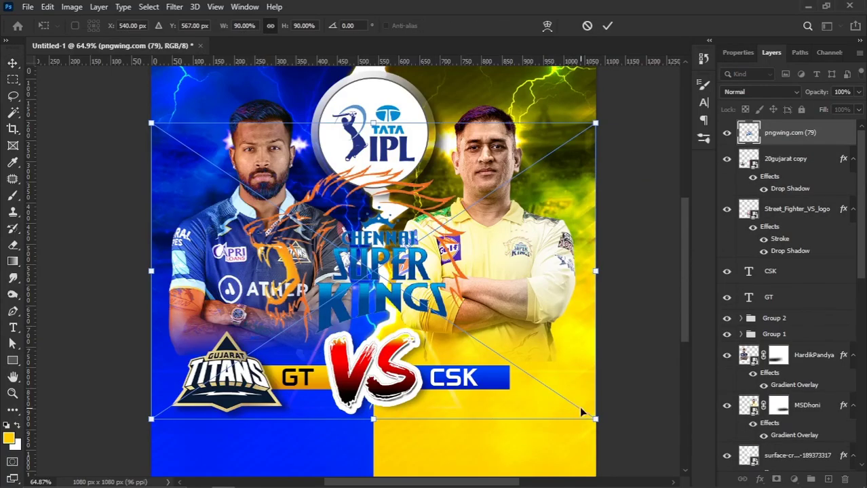
Shrink the CSK logo to about 32% and place it beside the CSK banner
{"action": "left_click_drag", "start_coordinate": [597, 420], "coordinate": [468, 291]}
{"action": "key", "text": "Return"}
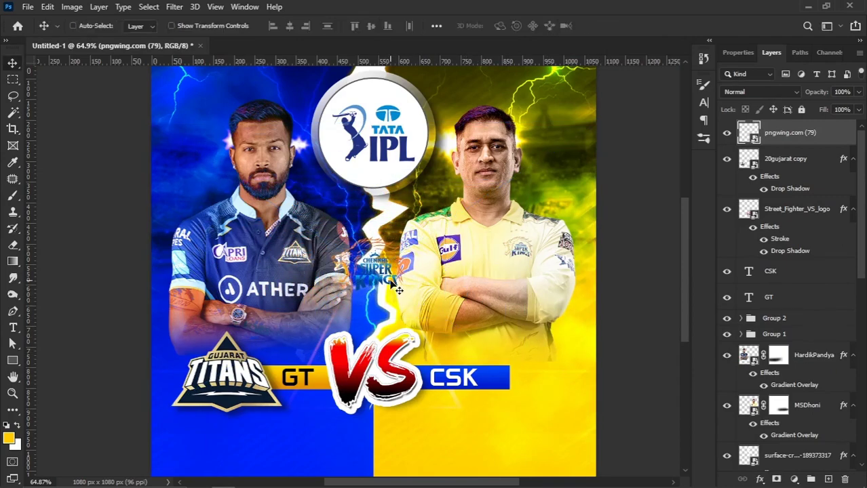
{"action": "left_click_drag", "start_coordinate": [386, 272], "coordinate": [543, 386]}
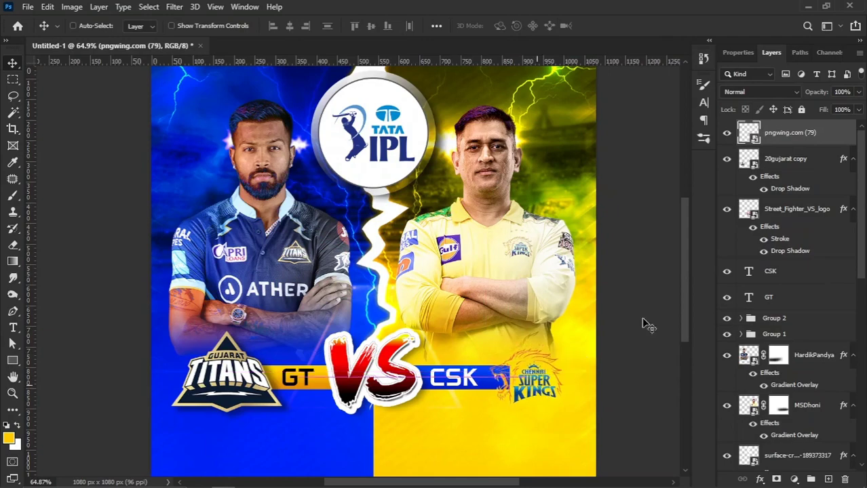
{"action": "right_click", "coordinate": [829, 143]}
Add a solid white 11 px stroke outline to the CSK logo layer
{"action": "left_click", "coordinate": [697, 25]}
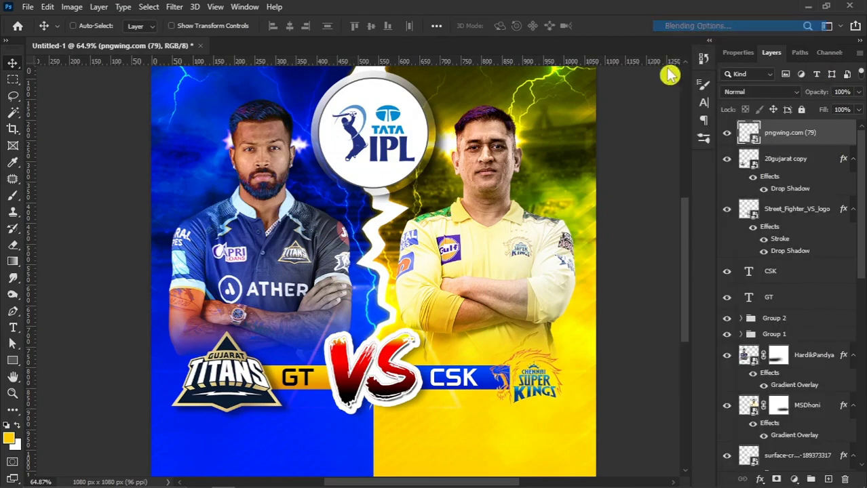
{"action": "left_click", "coordinate": [363, 200]}
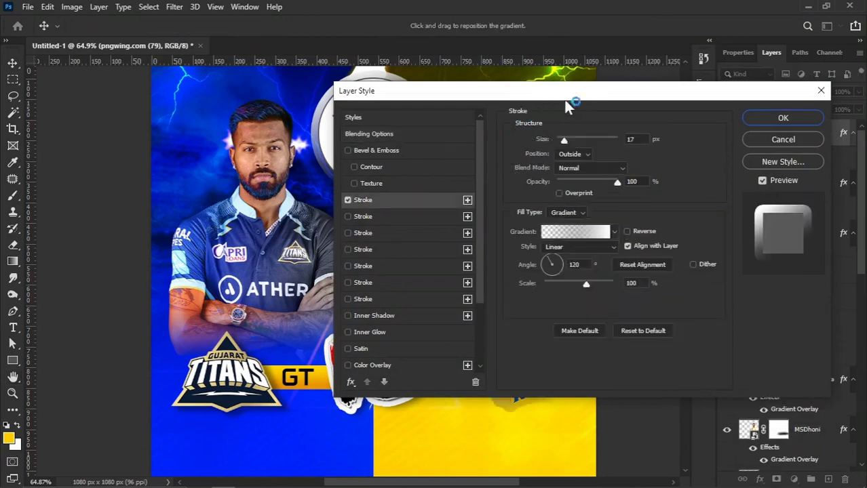
{"action": "left_click_drag", "start_coordinate": [567, 100], "coordinate": [159, 82]}
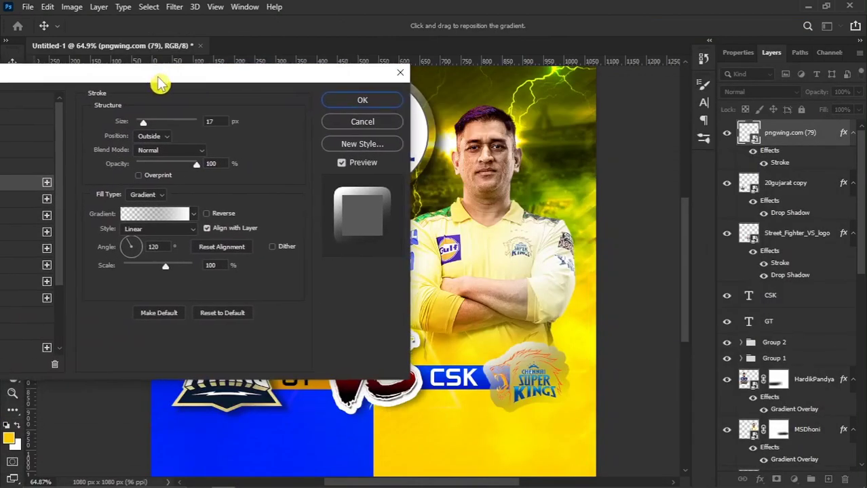
{"action": "left_click", "coordinate": [146, 196]}
{"action": "left_click", "coordinate": [154, 202]}
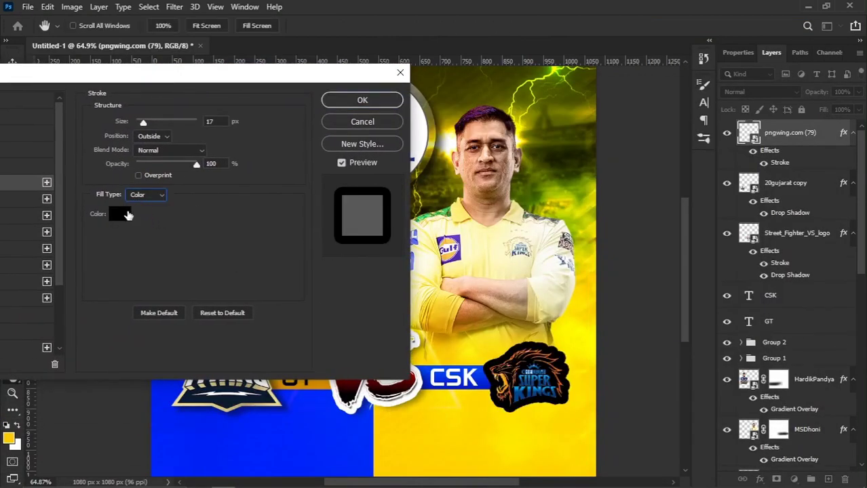
{"action": "left_click", "coordinate": [121, 214]}
{"action": "left_click", "coordinate": [494, 264]}
{"action": "left_click", "coordinate": [753, 261]}
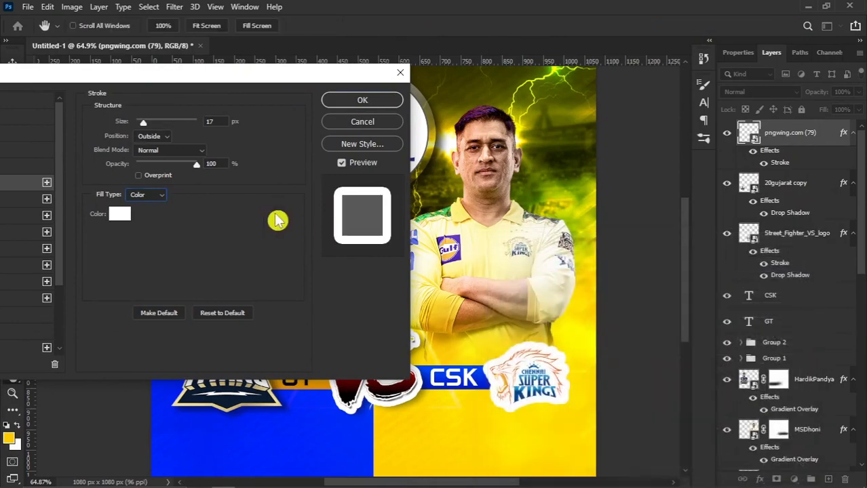
{"action": "key", "text": "Down"}
{"action": "key", "text": "Down"}
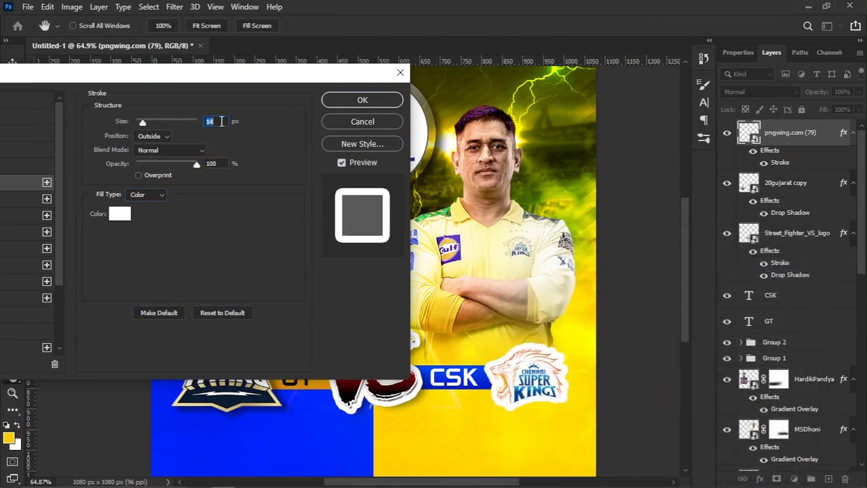
{"action": "key", "text": "Down"}
{"action": "key", "text": "Down"}
{"action": "key", "text": "Down"}
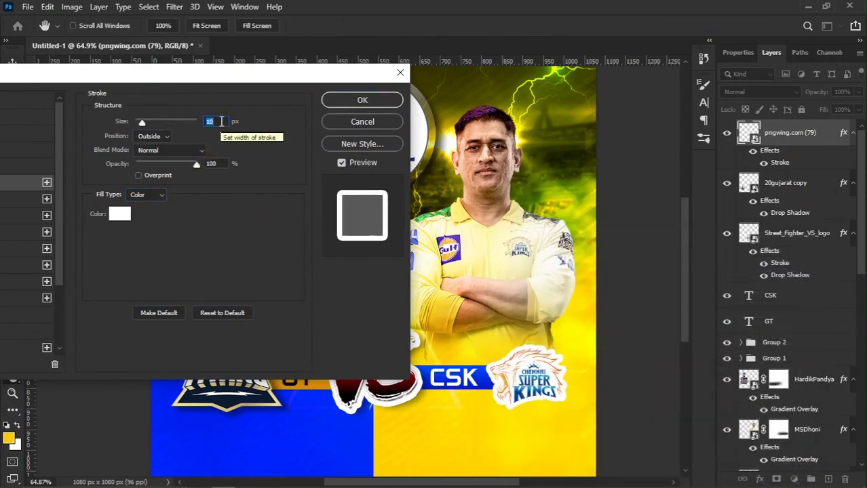
{"action": "left_click", "coordinate": [363, 99]}
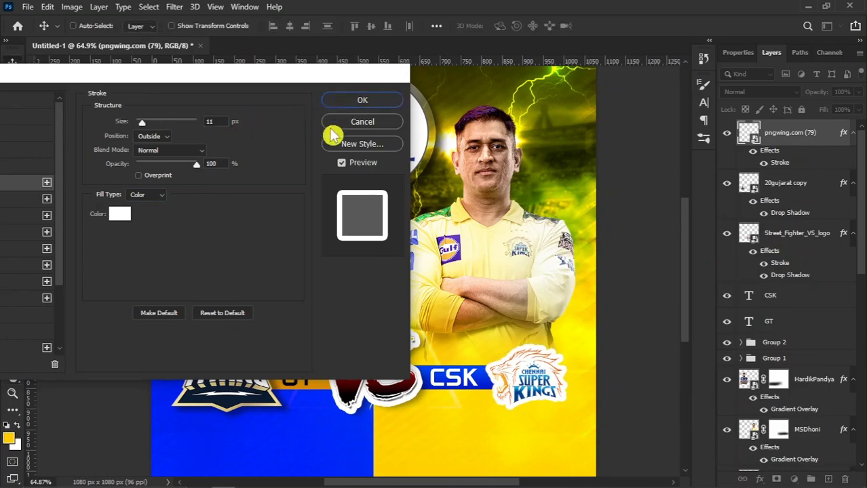
Enlarge the CSK logo slightly and convert its layer to a smart object
{"action": "scroll", "coordinate": [572, 386], "scroll_direction": "up", "scroll_amount": 1}
{"action": "scroll", "coordinate": [572, 387], "scroll_direction": "up", "scroll_amount": 1}
{"action": "scroll", "coordinate": [493, 325], "scroll_direction": "down", "scroll_amount": 1}
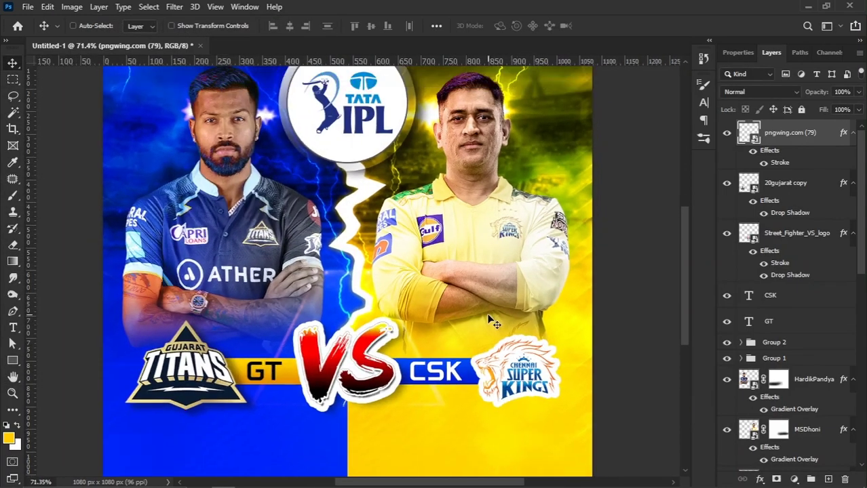
{"action": "key", "text": "ctrl+t"}
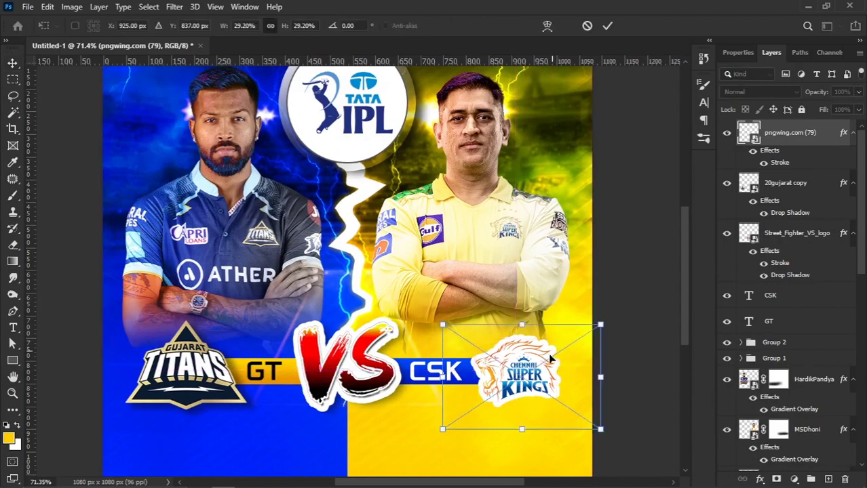
{"action": "left_click_drag", "start_coordinate": [601, 325], "coordinate": [605, 319]}
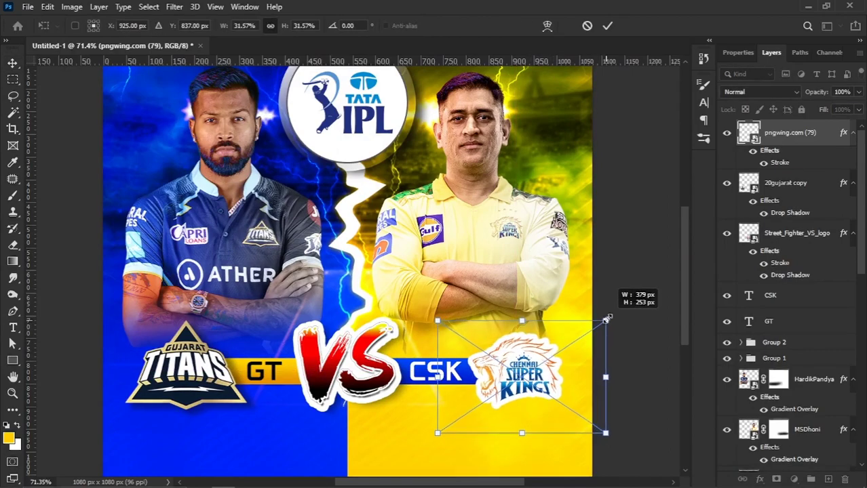
{"action": "key", "text": "Return"}
{"action": "right_click", "coordinate": [806, 145]}
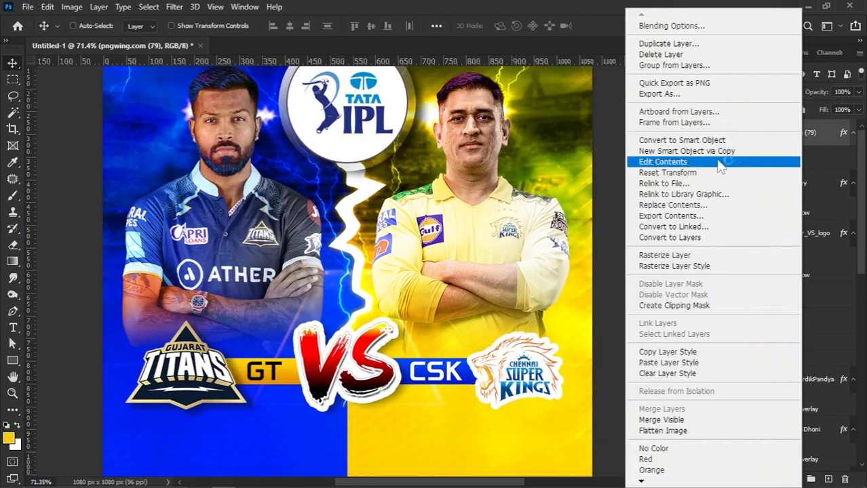
{"action": "left_click", "coordinate": [707, 139]}
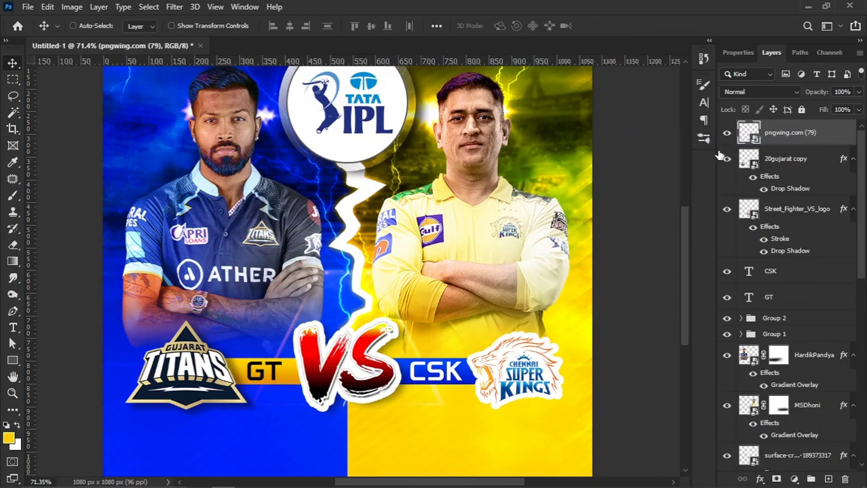
Paste the Gujarat logo's drop shadow onto the CSK logo and enlarge it to about 110%
{"action": "right_click", "coordinate": [803, 172]}
{"action": "left_click", "coordinate": [662, 352]}
{"action": "right_click", "coordinate": [796, 143]}
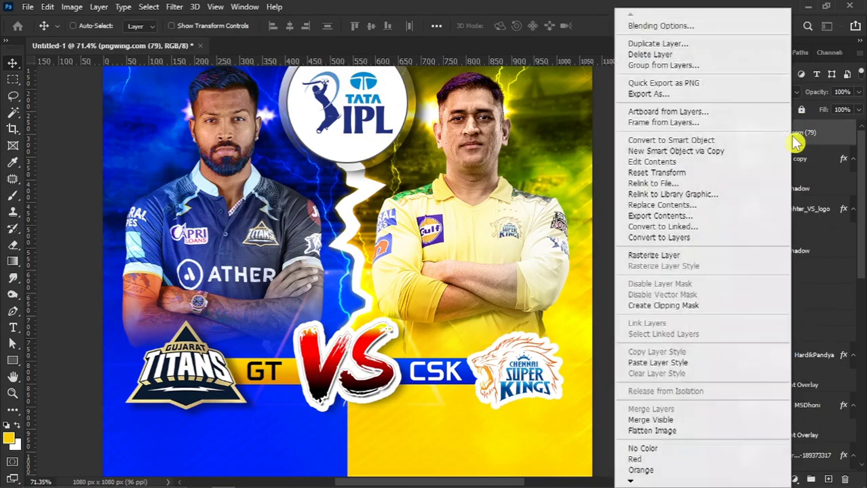
{"action": "left_click", "coordinate": [665, 363]}
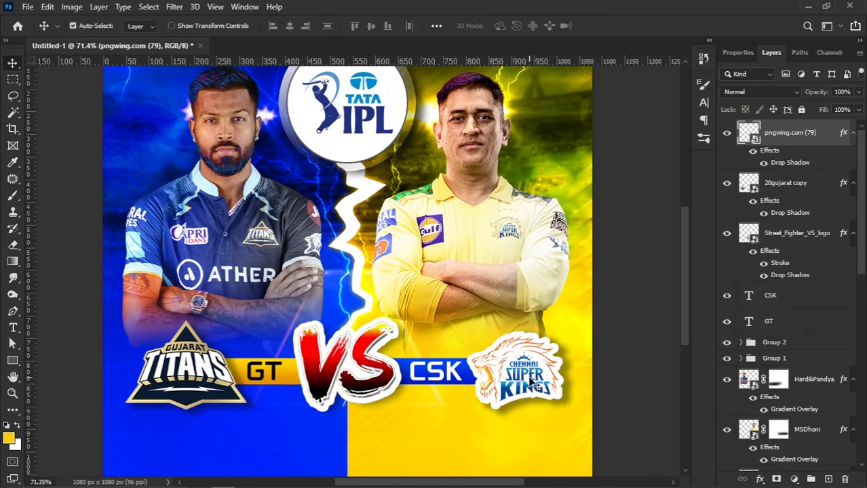
{"action": "key", "text": "ctrl+t"}
{"action": "mouse_move", "coordinate": [516, 332]}
{"action": "left_mouse_down"}
{"action": "mouse_move", "coordinate": [511, 325]}
{"action": "mouse_move", "coordinate": [513, 331]}
{"action": "left_mouse_up"}
{"action": "key", "text": "Return"}
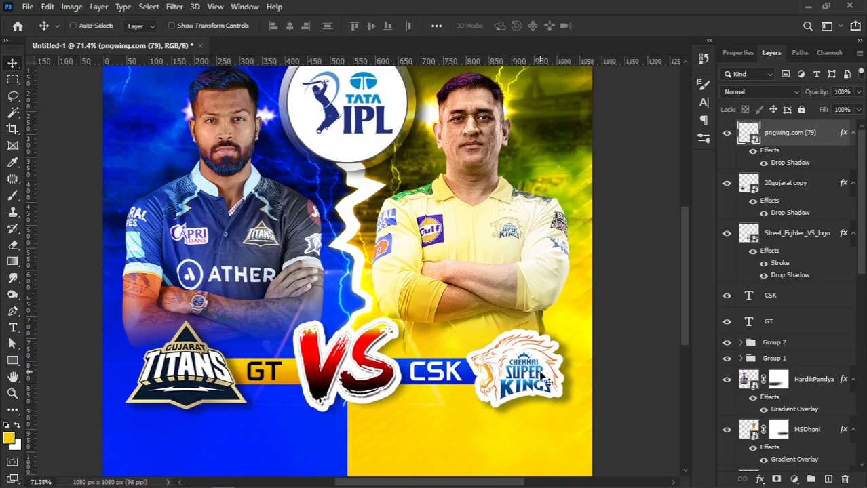
{"action": "scroll", "coordinate": [524, 356], "scroll_direction": "down", "scroll_amount": 1}
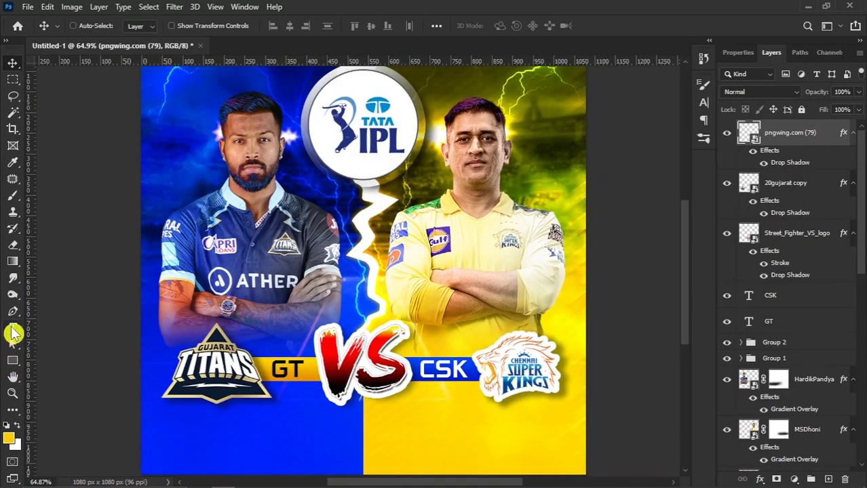
Type '31ST MARCH 7:30 PM' in white Roboto Bold below VS, with ST superscript
{"action": "left_click", "coordinate": [13, 327]}
{"action": "scroll", "coordinate": [312, 440], "scroll_direction": "up", "scroll_amount": 1}
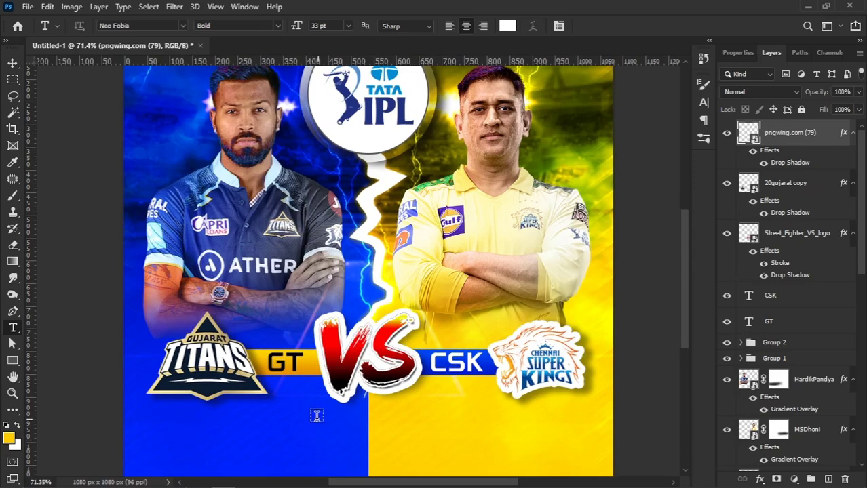
{"action": "left_click", "coordinate": [309, 429]}
{"action": "type", "text": "31"}
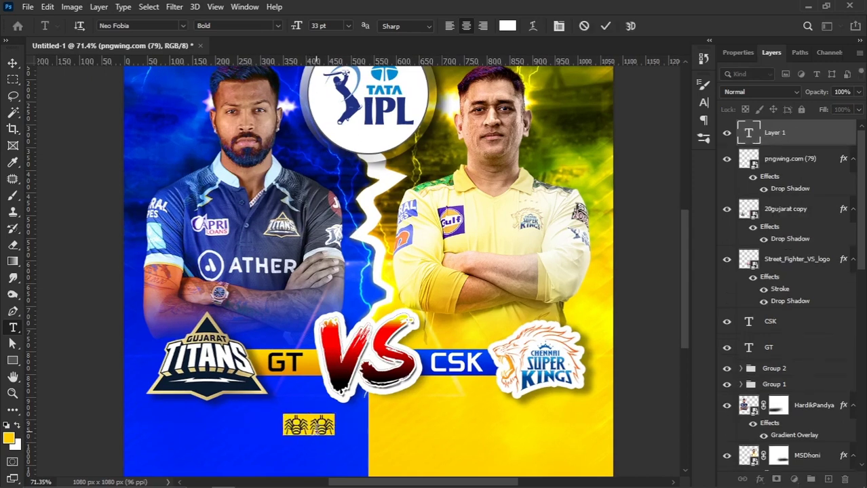
{"action": "key", "text": "ctrl+t"}
{"action": "type", "text": "ST MARCH  "}
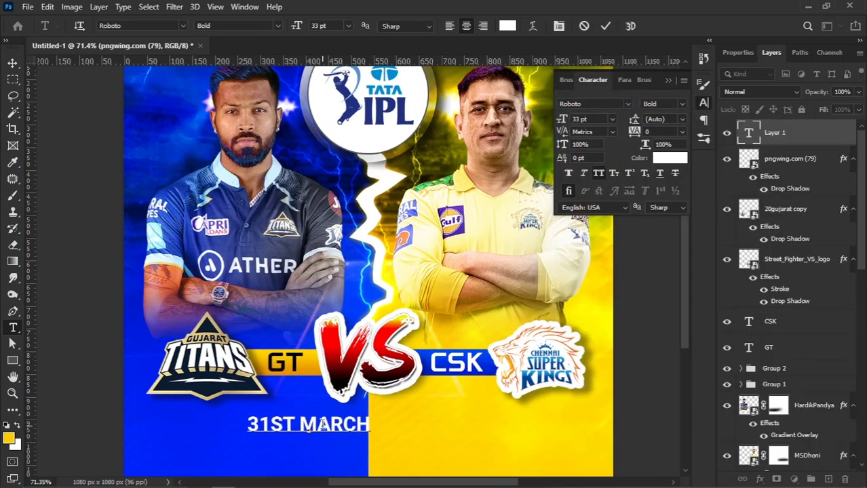
{"action": "type", "text": "7:30 PM"}
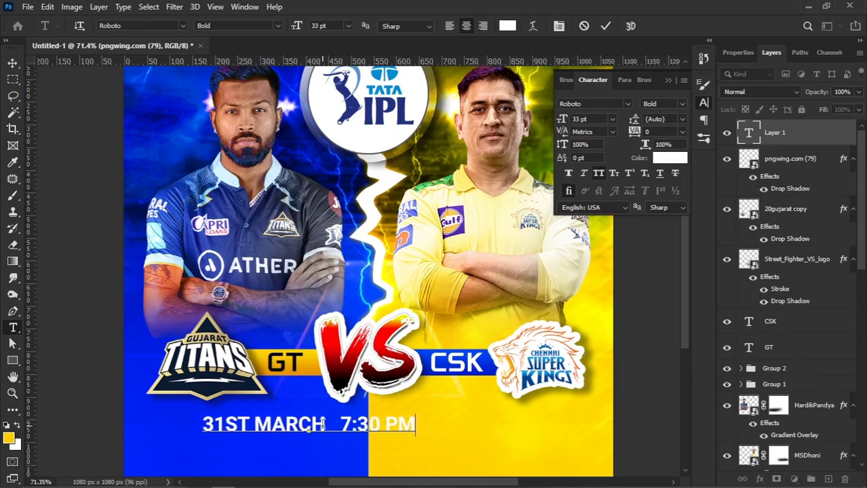
{"action": "left_click", "coordinate": [631, 171]}
{"action": "left_click", "coordinate": [12, 62]}
{"action": "left_click_drag", "start_coordinate": [309, 424], "coordinate": [354, 424]}
Give the Rectangle 2 background layer a #ffba00 Color Overlay
{"action": "right_click", "coordinate": [560, 337]}
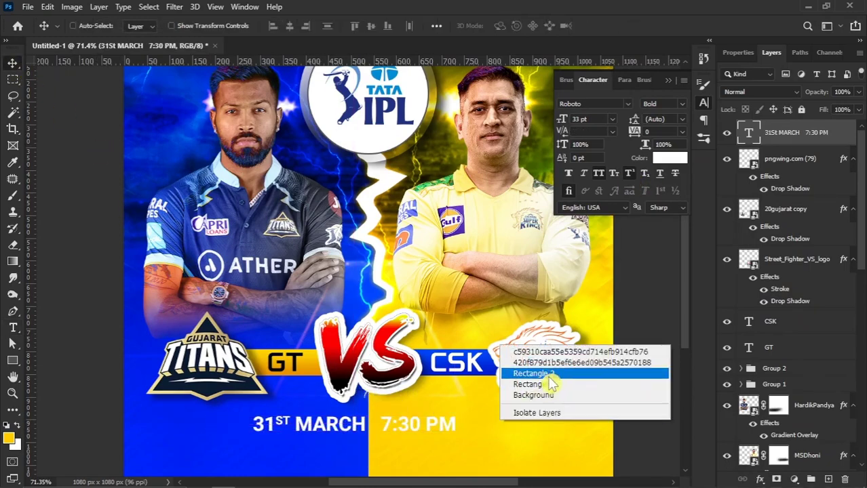
{"action": "left_click", "coordinate": [586, 367]}
{"action": "double_click", "coordinate": [744, 435]}
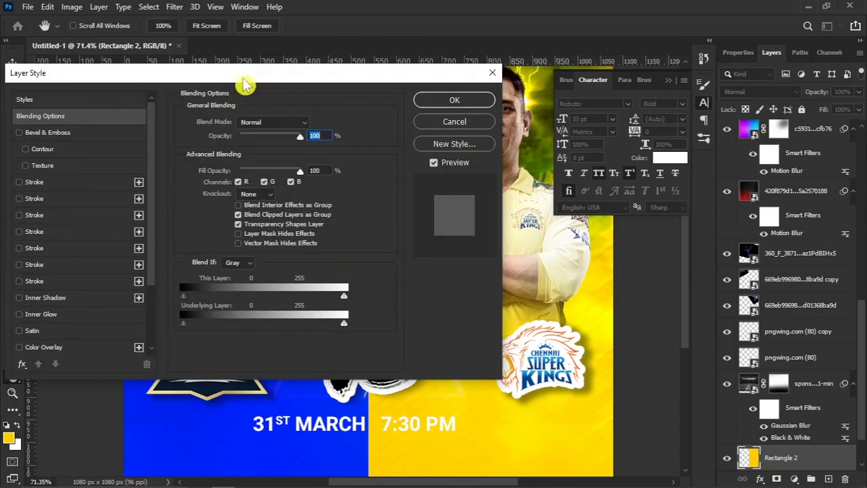
{"action": "left_click_drag", "start_coordinate": [246, 85], "coordinate": [712, 103]}
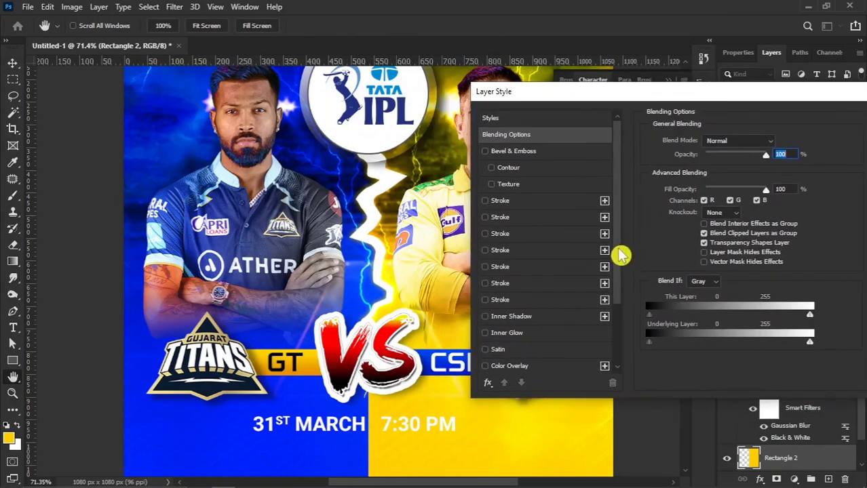
{"action": "left_click_drag", "start_coordinate": [622, 255], "coordinate": [617, 312]}
{"action": "left_click", "coordinate": [516, 282]}
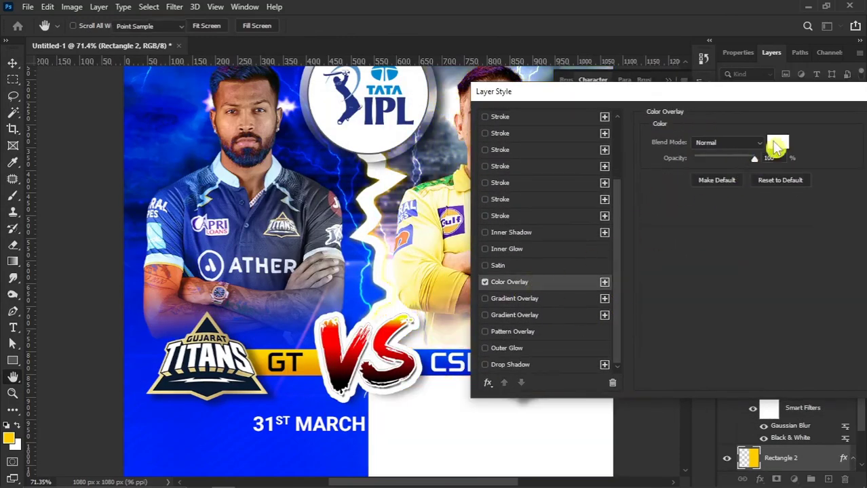
{"action": "left_click", "coordinate": [777, 143]}
{"action": "left_click", "coordinate": [12, 438]}
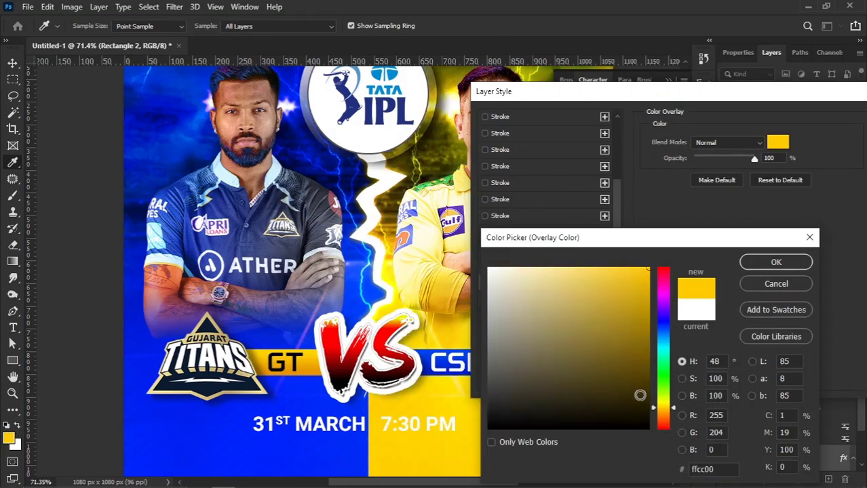
{"action": "left_click_drag", "start_coordinate": [671, 418], "coordinate": [674, 415]}
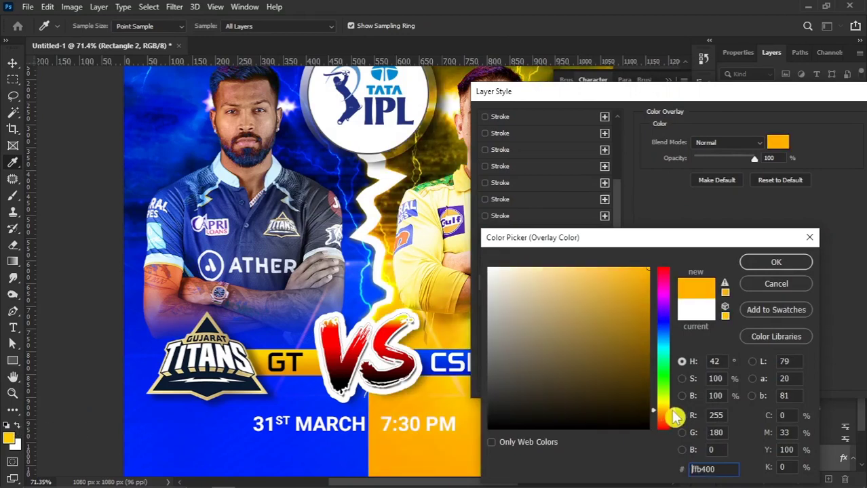
{"action": "left_click", "coordinate": [746, 265]}
{"action": "left_click_drag", "start_coordinate": [759, 93], "coordinate": [339, 132]}
{"action": "left_click", "coordinate": [498, 162]}
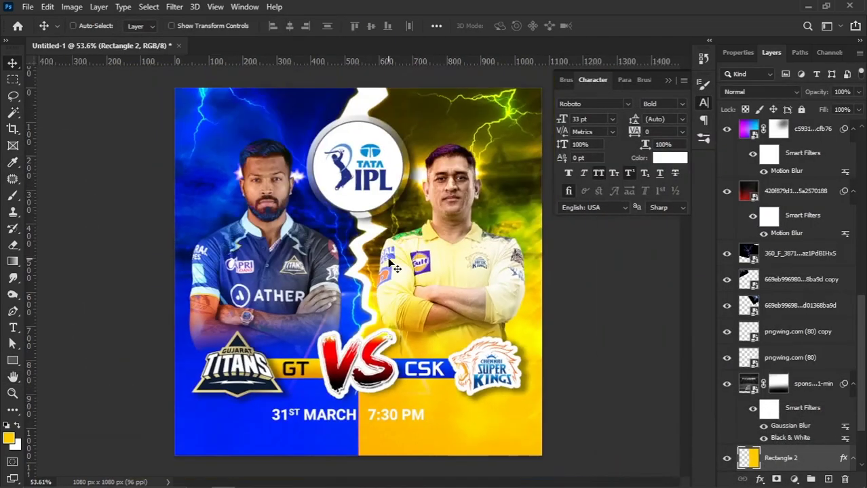
Centre the date text layer horizontally on the poster
{"action": "scroll", "coordinate": [383, 336], "scroll_direction": "up", "scroll_amount": 1}
{"action": "scroll", "coordinate": [385, 353], "scroll_direction": "up", "scroll_amount": 1}
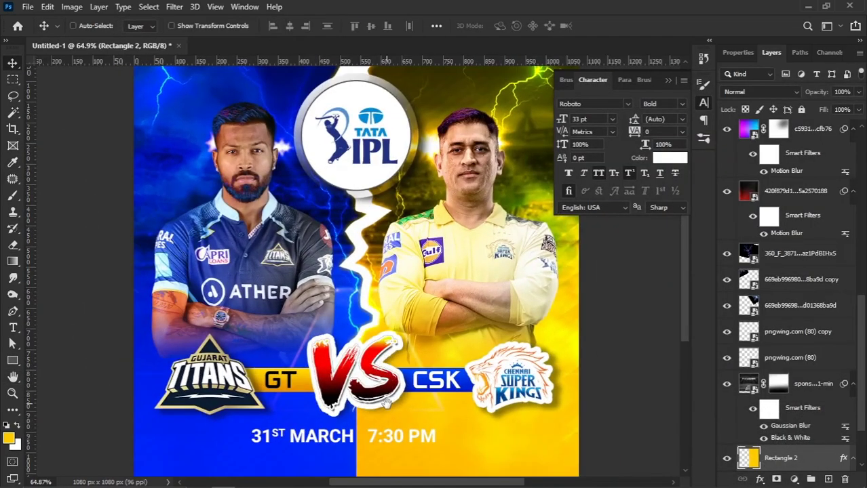
{"action": "right_click", "coordinate": [407, 421]}
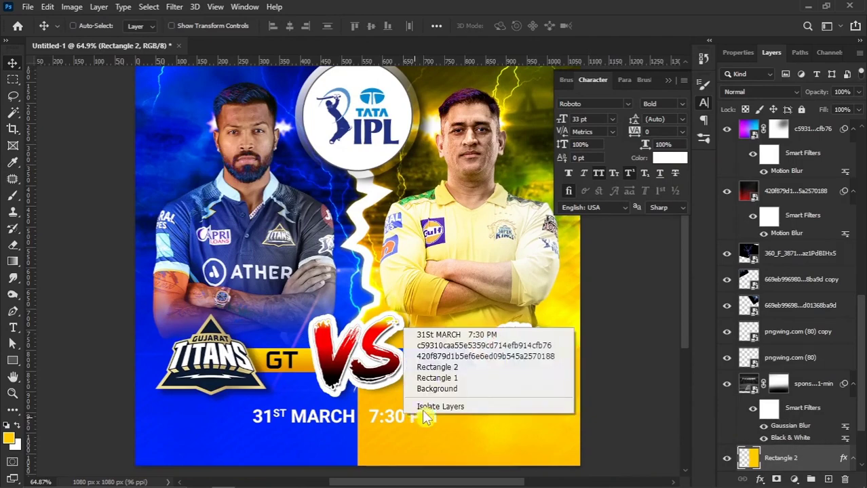
{"action": "left_click", "coordinate": [448, 336]}
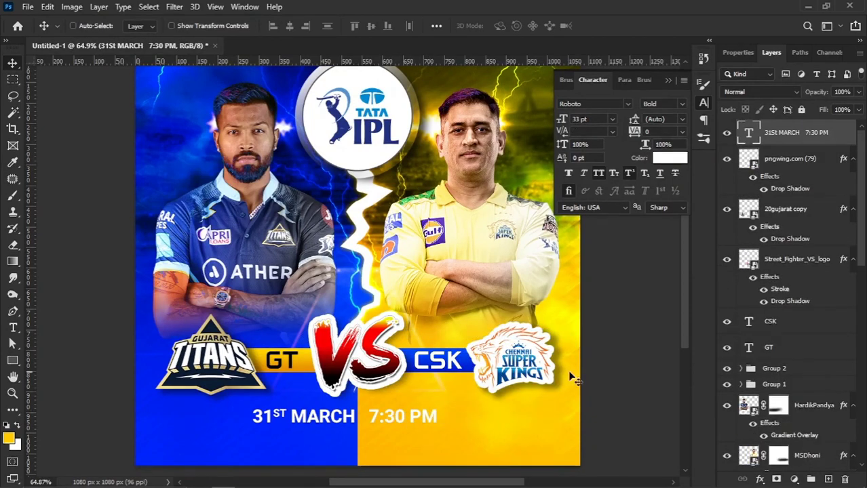
{"action": "left_click", "coordinate": [743, 124]}
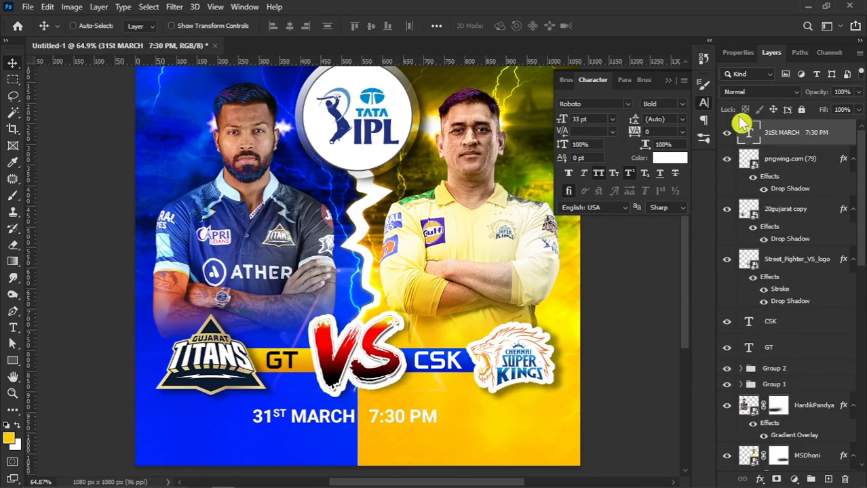
{"action": "left_click", "coordinate": [289, 26]}
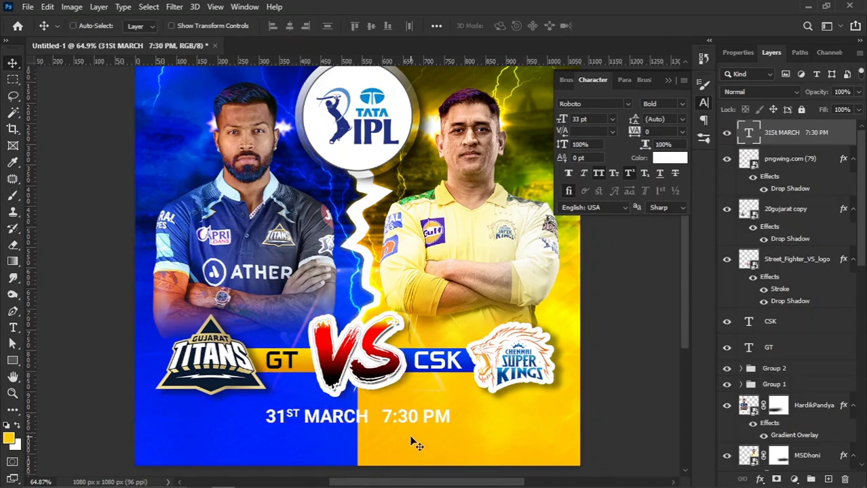
Draw a white 4 px vertical line between 'MARCH' and '7:30 PM'
{"action": "right_click", "coordinate": [13, 311]}
{"action": "left_click", "coordinate": [55, 312]}
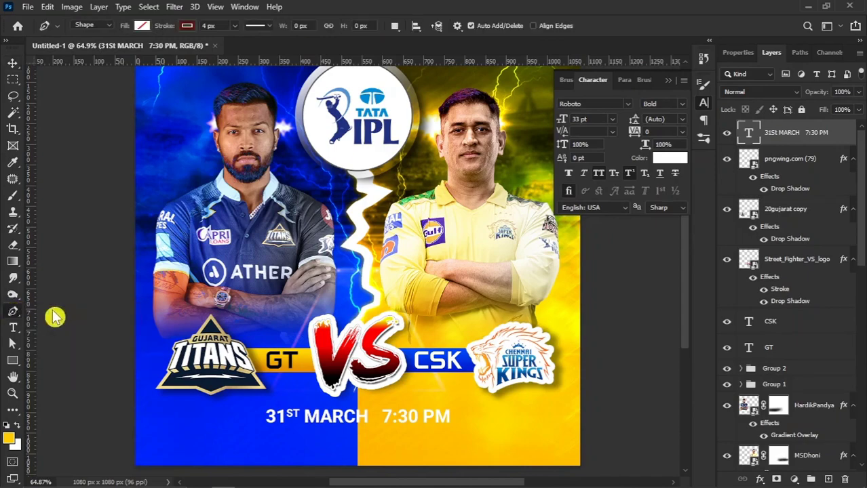
{"action": "left_click", "coordinate": [187, 26]}
{"action": "left_click", "coordinate": [114, 89]}
{"action": "left_click", "coordinate": [187, 26]}
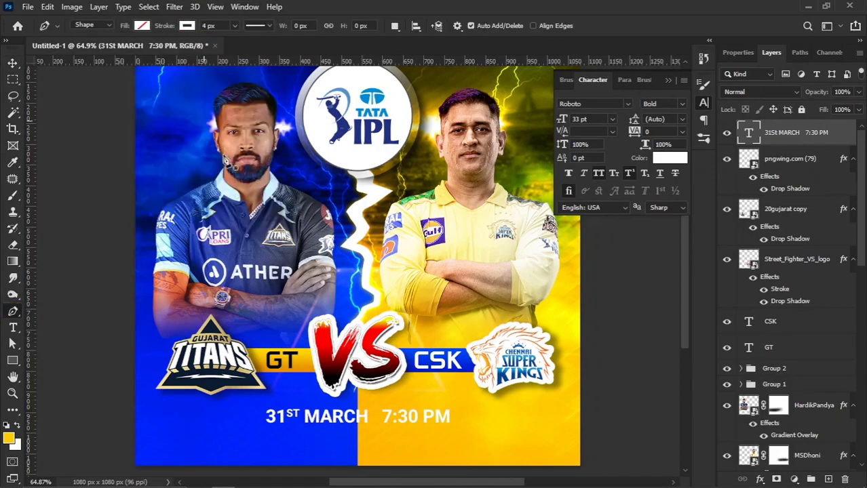
{"action": "scroll", "coordinate": [378, 426], "scroll_direction": "up", "scroll_amount": 3}
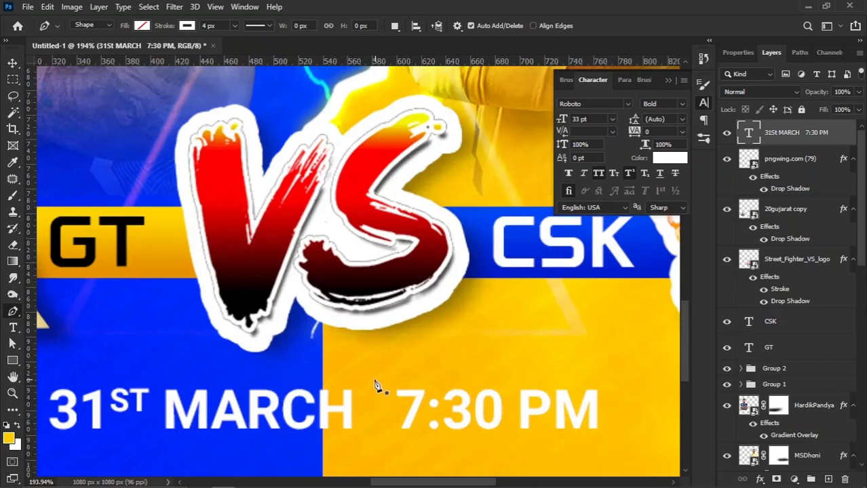
{"action": "left_click", "coordinate": [373, 380]}
{"action": "left_click", "coordinate": [373, 439]}
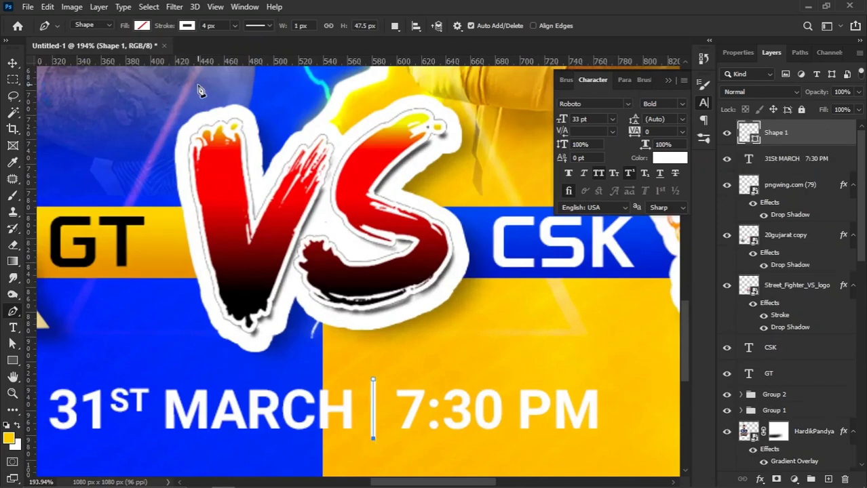
{"action": "type", "text": "5"}
{"action": "left_click", "coordinate": [12, 62]}
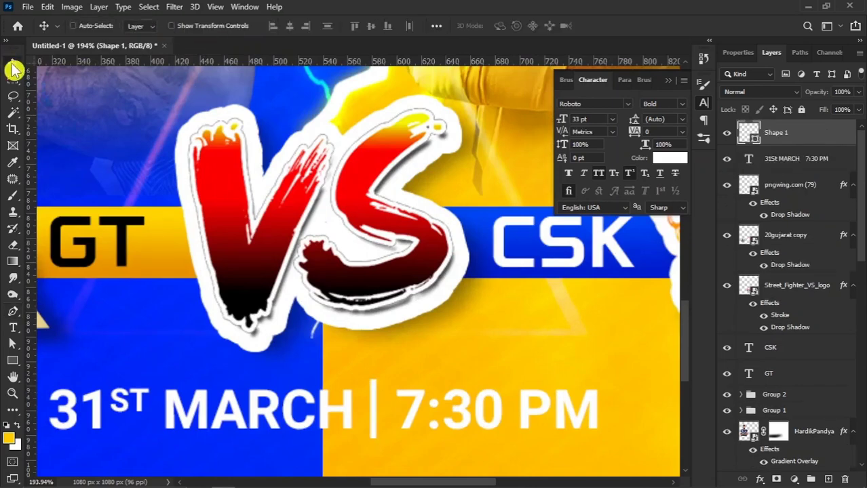
{"action": "scroll", "coordinate": [360, 334], "scroll_direction": "down", "scroll_amount": 3}
{"action": "scroll", "coordinate": [360, 334], "scroll_direction": "down", "scroll_amount": 2}
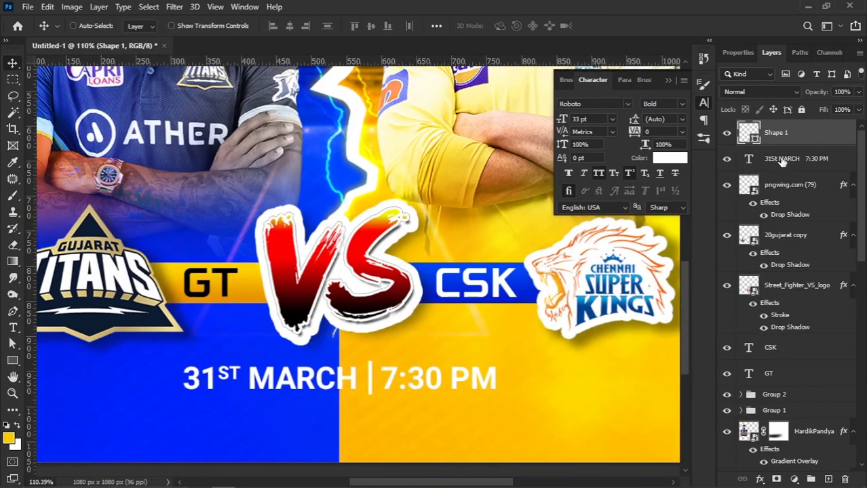
Group the date text and the Shape 1 divider into Group 3
{"action": "left_click", "coordinate": [790, 148], "text": "shift"}
{"action": "right_click", "coordinate": [790, 146]}
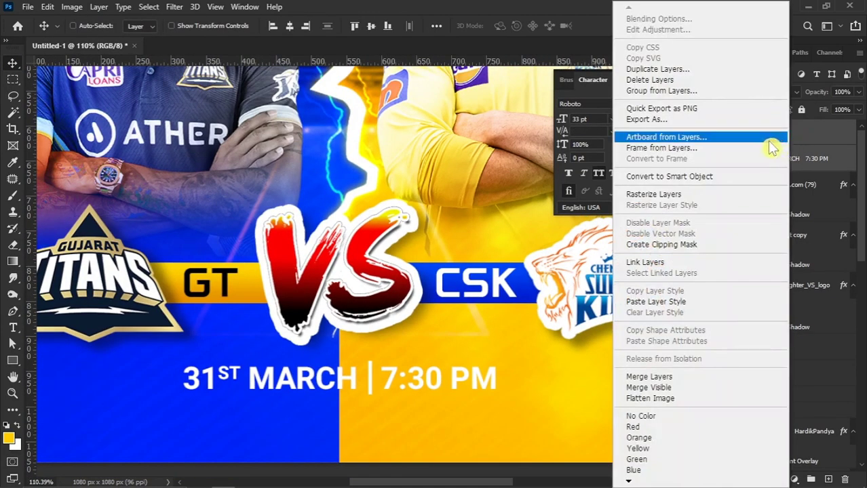
{"action": "left_click", "coordinate": [706, 91]}
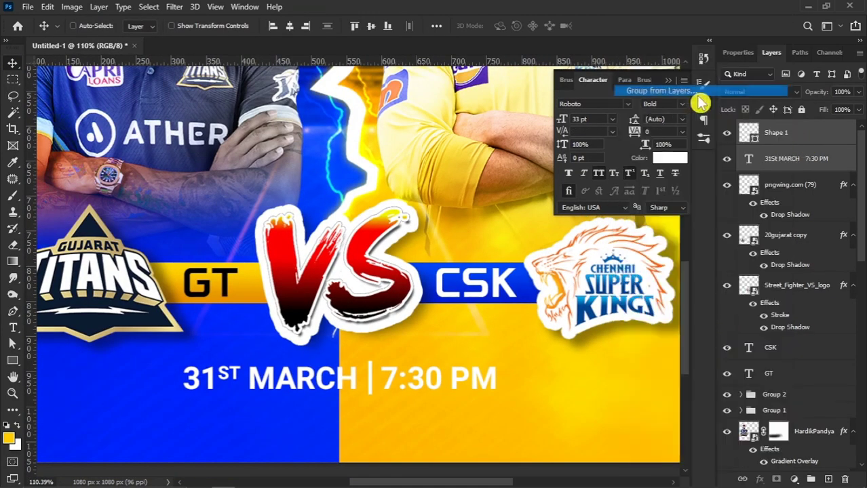
{"action": "left_click", "coordinate": [533, 148]}
{"action": "scroll", "coordinate": [393, 351], "scroll_direction": "down", "scroll_amount": 2}
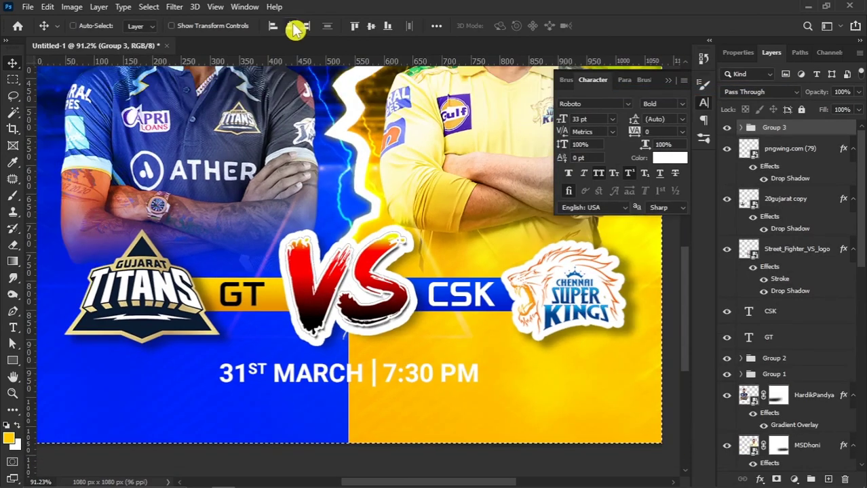
Give Group 3 a drop shadow with 3 px distance and 1 px size
{"action": "right_click", "coordinate": [794, 143]}
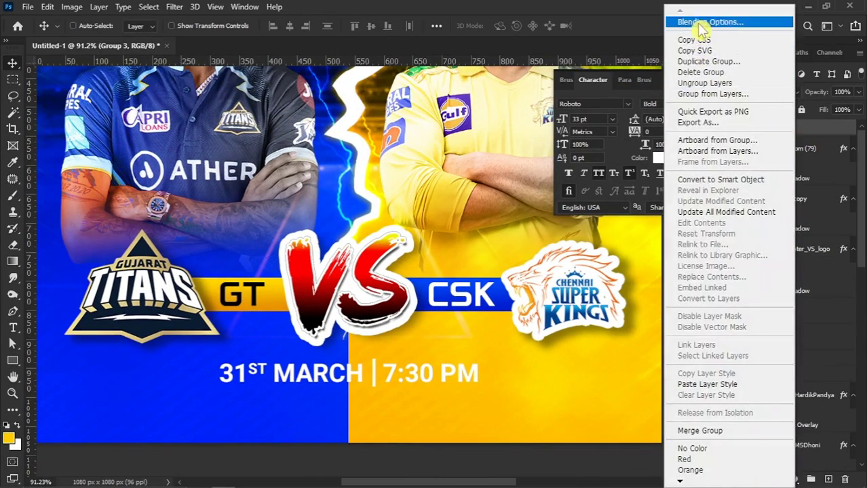
{"action": "key", "text": "Escape"}
{"action": "left_click_drag", "start_coordinate": [184, 141], "coordinate": [629, 78]}
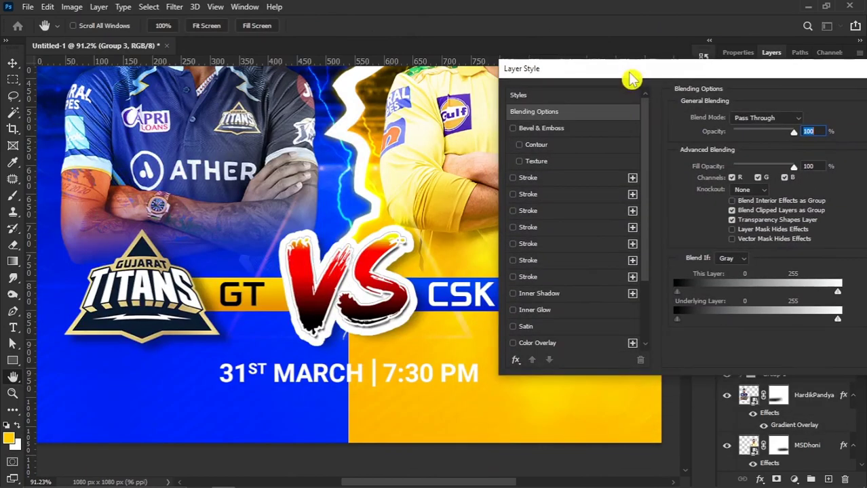
{"action": "left_click_drag", "start_coordinate": [636, 266], "coordinate": [650, 310]}
{"action": "left_click", "coordinate": [580, 342]}
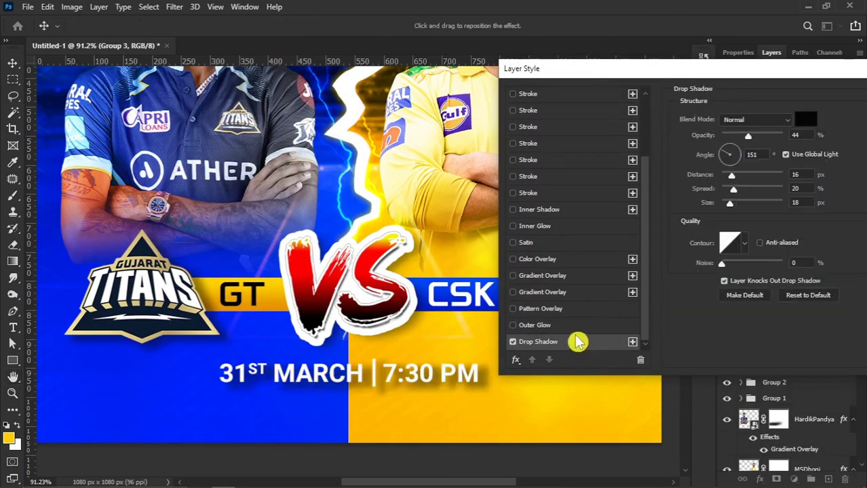
{"action": "left_click_drag", "start_coordinate": [729, 204], "coordinate": [678, 225]}
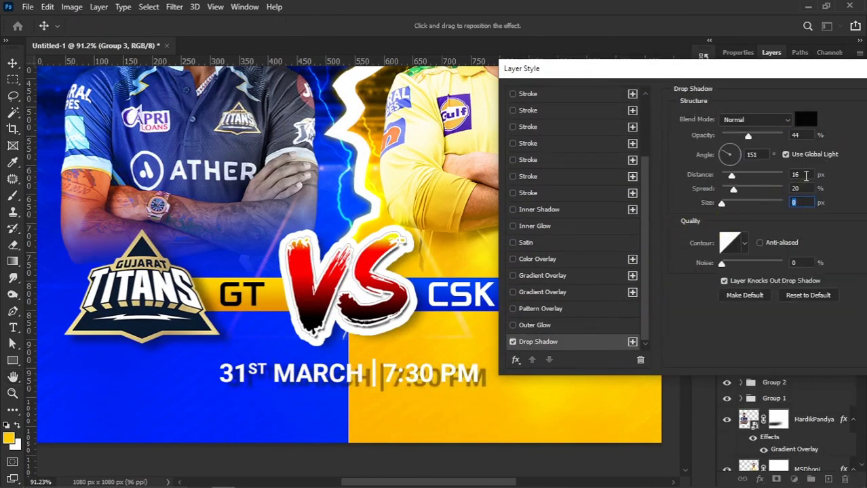
{"action": "type", "text": "3"}
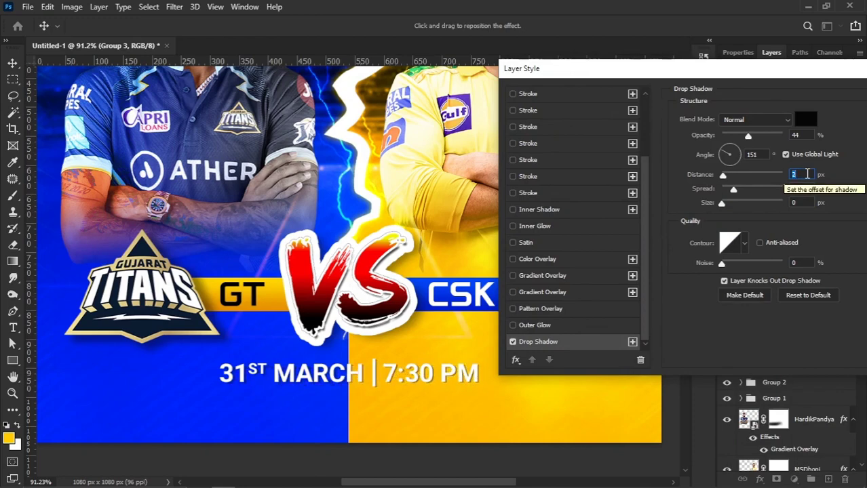
{"action": "left_click", "coordinate": [801, 203]}
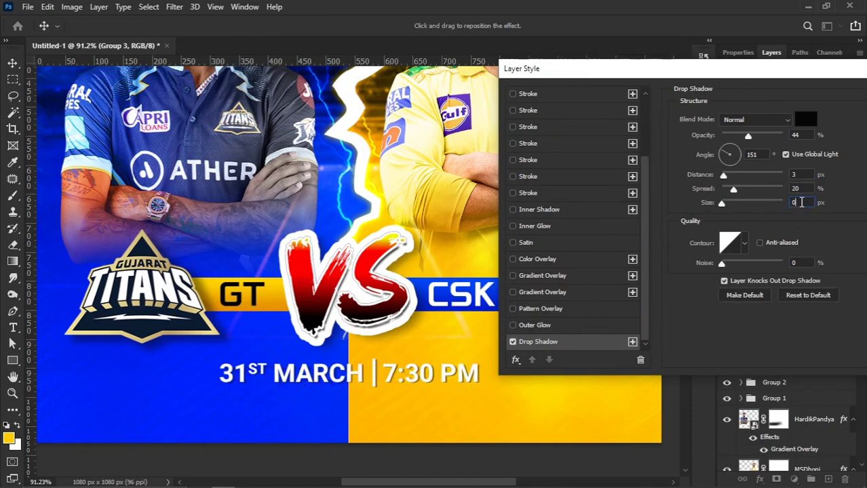
{"action": "type", "text": "1"}
{"action": "left_click", "coordinate": [800, 135]}
{"action": "left_click_drag", "start_coordinate": [764, 70], "coordinate": [575, 70]}
{"action": "left_click", "coordinate": [758, 115]}
{"action": "scroll", "coordinate": [380, 383], "scroll_direction": "down", "scroll_amount": 2}
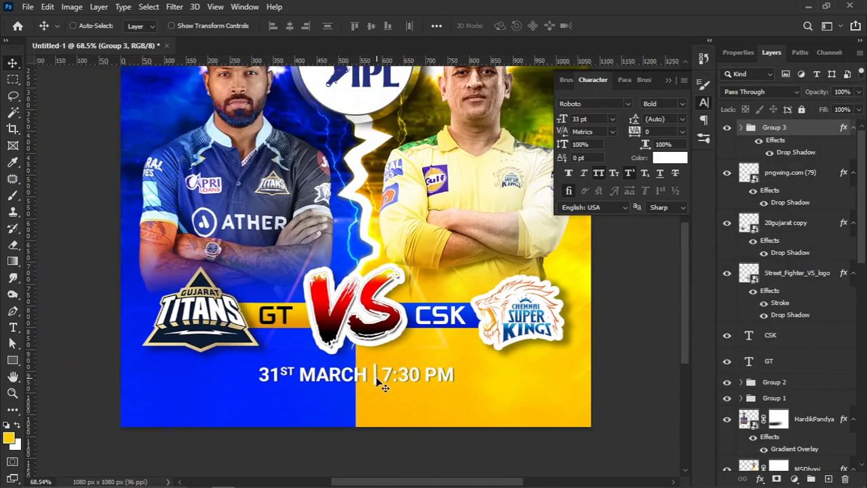
Scale the date-line group to about 109% and nudge it slightly lower
{"action": "key", "text": "ctrl+a"}
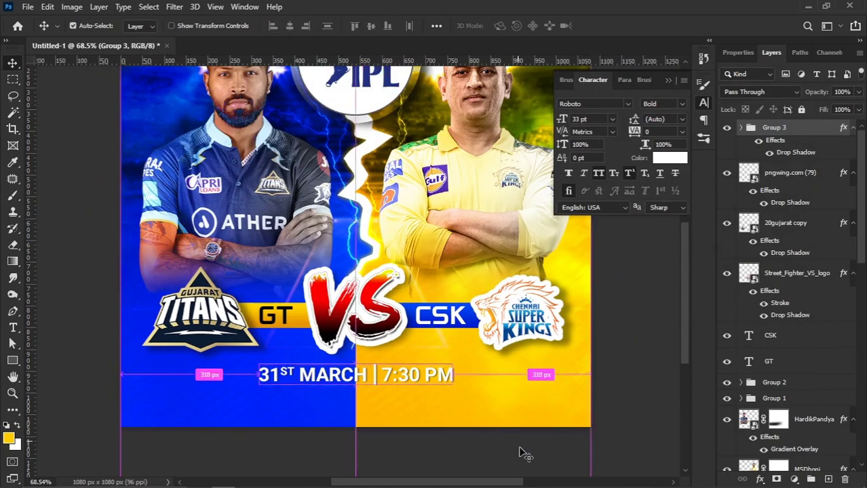
{"action": "key", "text": "ctrl+t"}
{"action": "left_click_drag", "start_coordinate": [452, 384], "coordinate": [463, 394]}
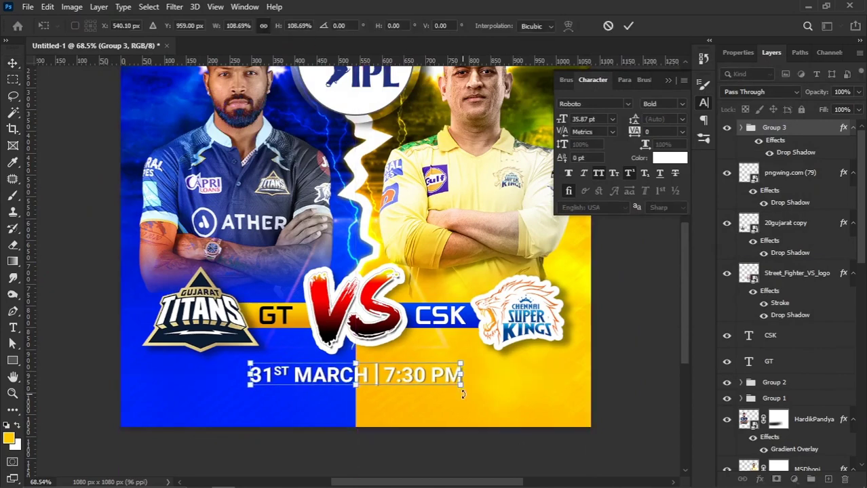
{"action": "key", "text": "Return"}
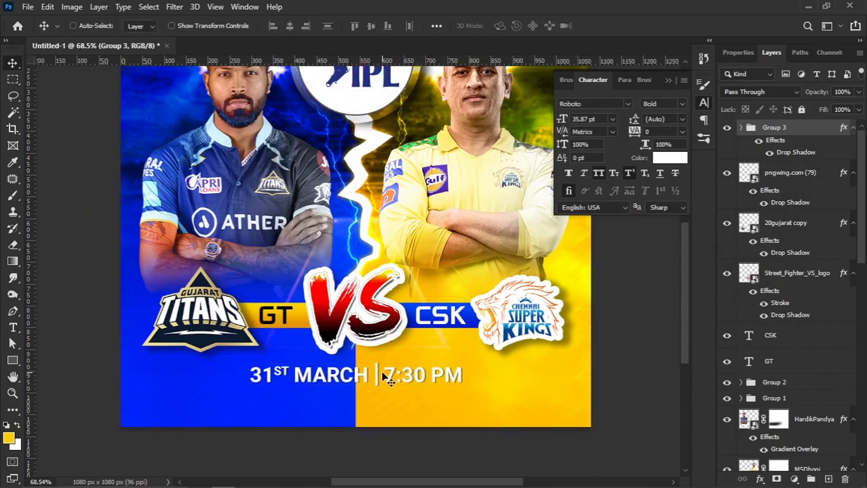
{"action": "mouse_move", "coordinate": [386, 374]}
{"action": "left_mouse_down"}
{"action": "mouse_move", "coordinate": [392, 381]}
{"action": "mouse_move", "coordinate": [388, 372]}
{"action": "left_mouse_up"}
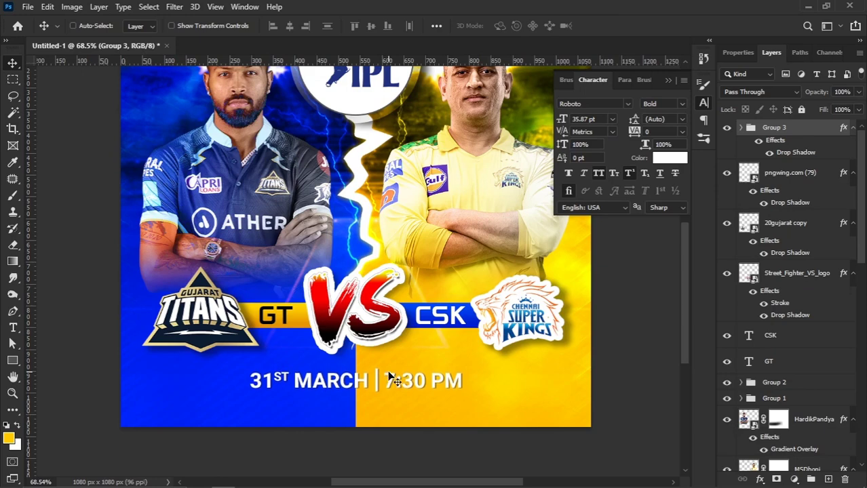
{"action": "key", "text": "ctrl+t"}
{"action": "left_click_drag", "start_coordinate": [460, 367], "coordinate": [470, 360]}
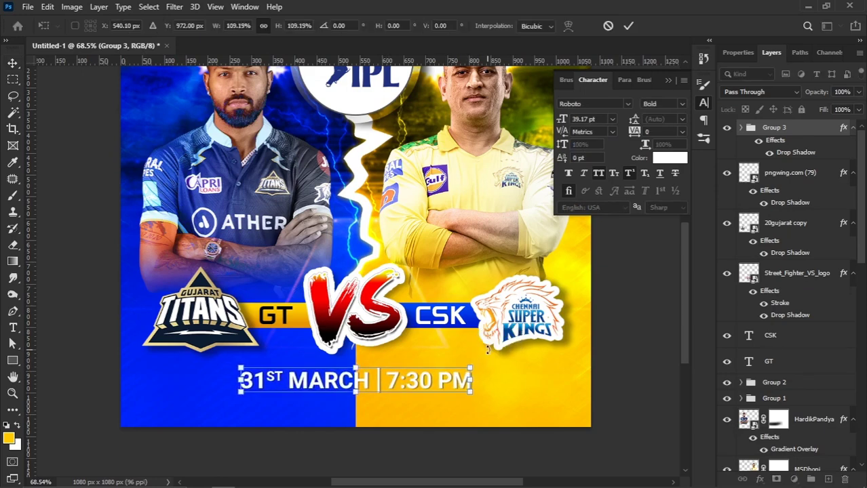
{"action": "key", "text": "Return"}
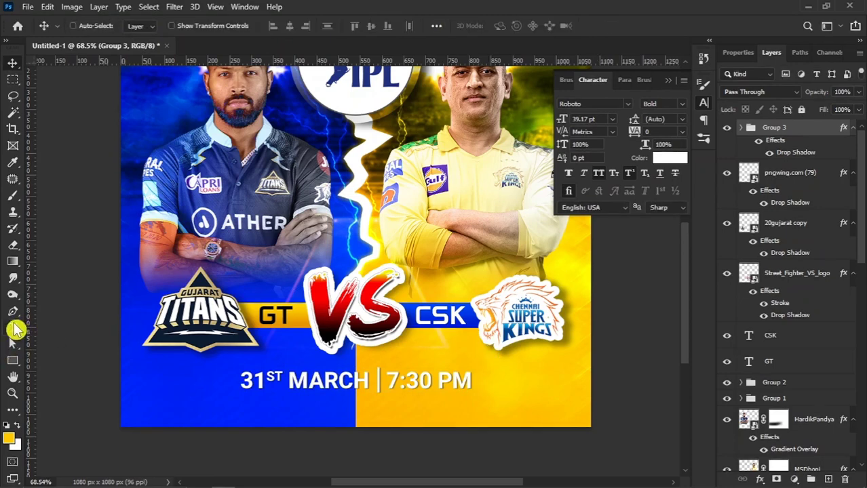
Start a new text layer just below the date line
{"action": "left_click", "coordinate": [12, 328]}
{"action": "left_click", "coordinate": [334, 420]}
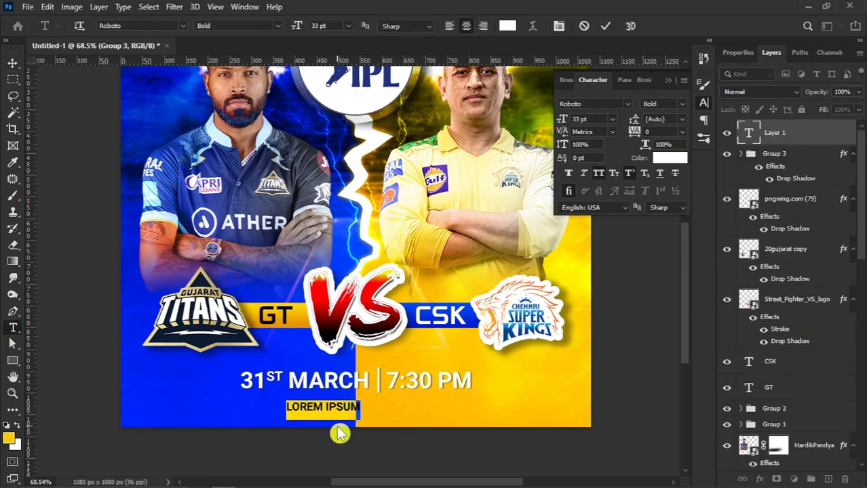
{"action": "key", "text": "BackSpace"}
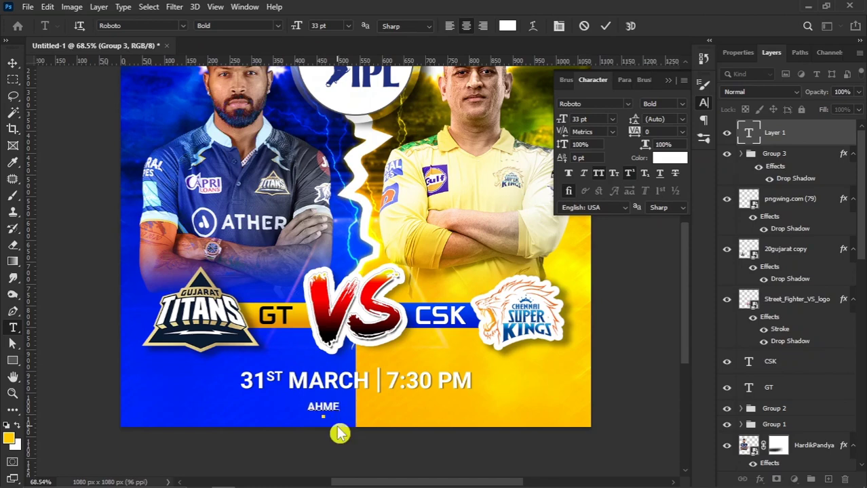
Finish typing AHMEDABAD and spread its letters to 580 tracking
{"action": "type", "text": "DA"}
{"action": "type", "text": "BAD"}
{"action": "key", "text": "ctrl+a"}
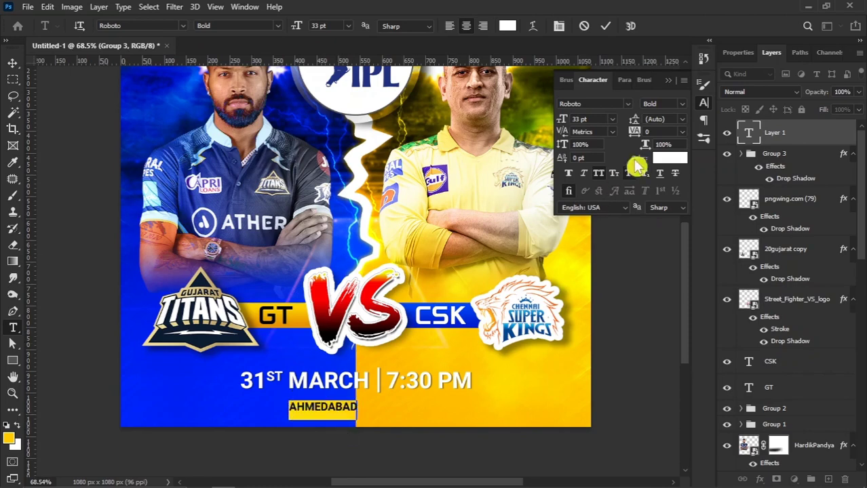
{"action": "left_click_drag", "start_coordinate": [635, 133], "coordinate": [653, 135]}
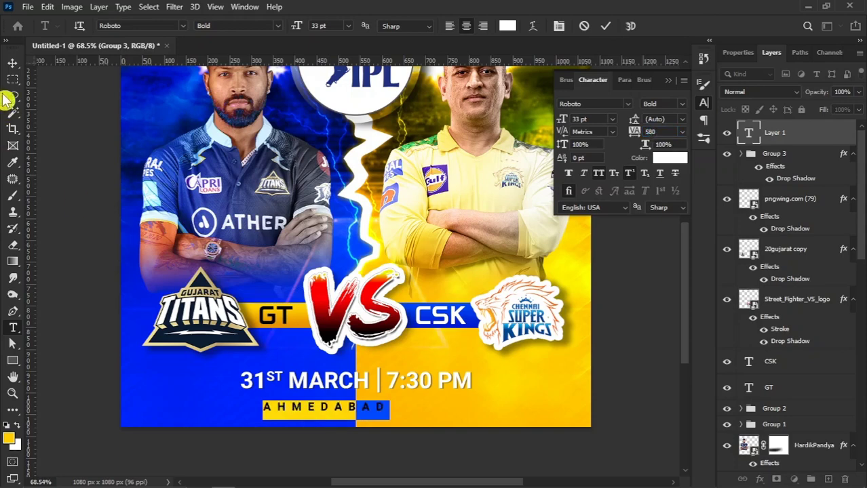
Centre the AHMEDABAD caption horizontally on the canvas and scale it to about 119%
{"action": "left_click", "coordinate": [12, 64]}
{"action": "key", "text": "ctrl+a"}
{"action": "left_click", "coordinate": [289, 29]}
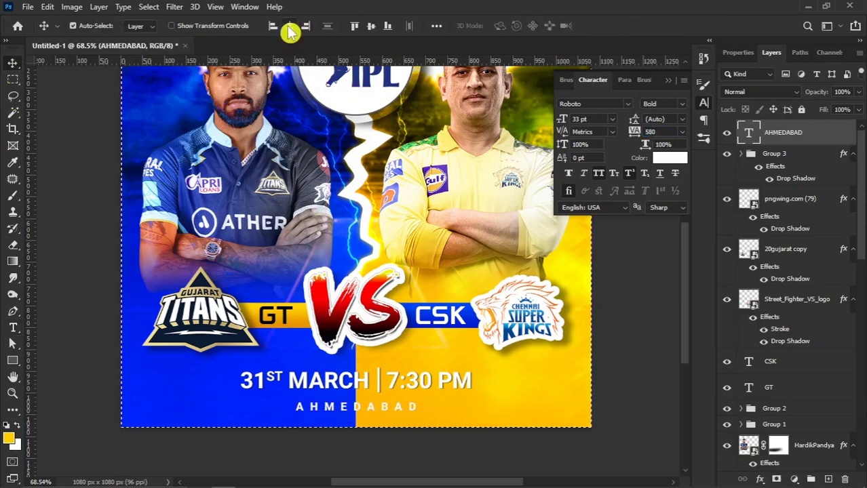
{"action": "key", "text": "ctrl+d"}
{"action": "key", "text": "ctrl+t"}
{"action": "left_click_drag", "start_coordinate": [421, 398], "coordinate": [432, 390]}
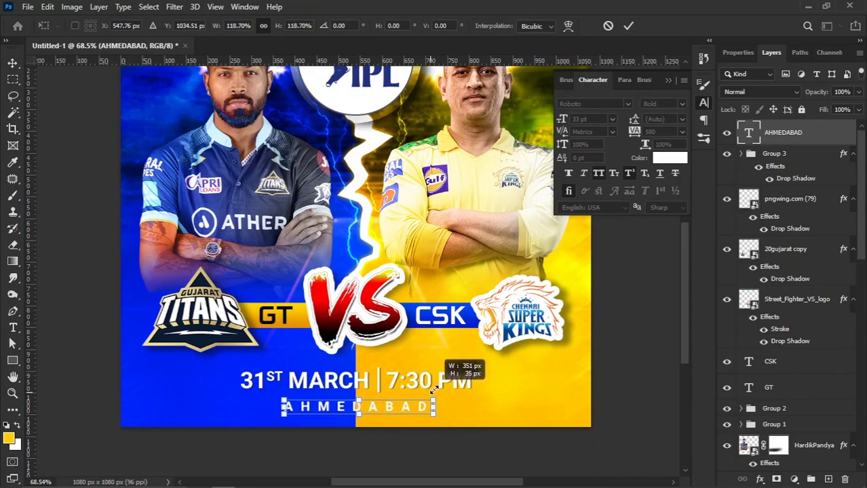
{"action": "key", "text": "Return"}
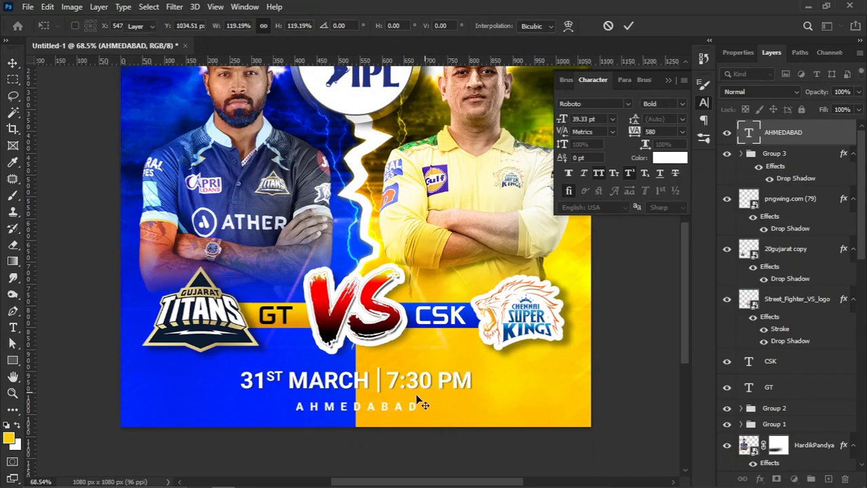
Make the AHMEDABAD text yellow (#ffe000)
{"action": "left_click", "coordinate": [669, 160]}
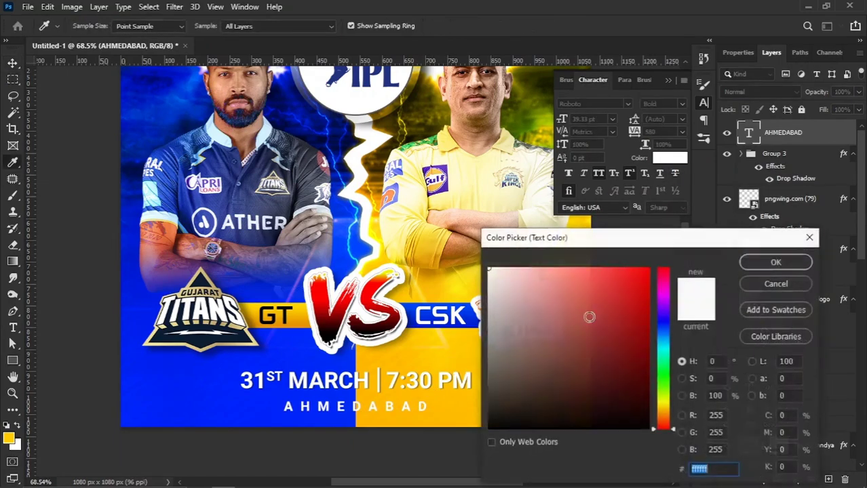
{"action": "left_click", "coordinate": [471, 287]}
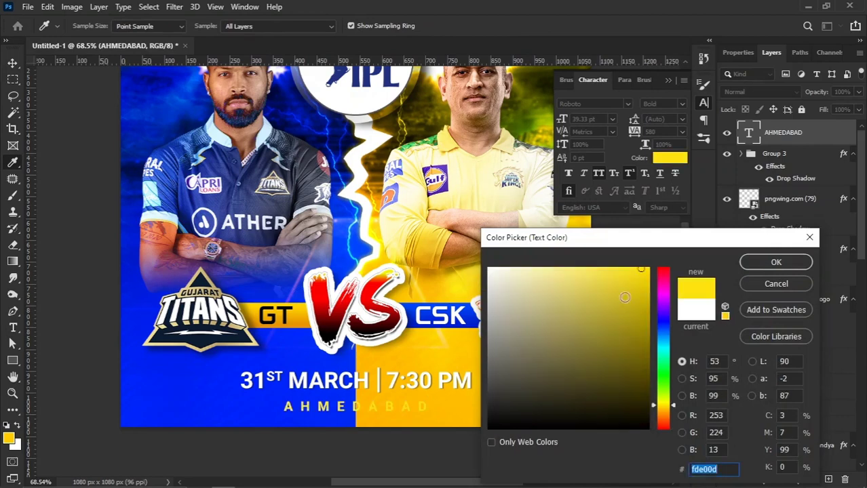
{"action": "type", "text": "ffe000"}
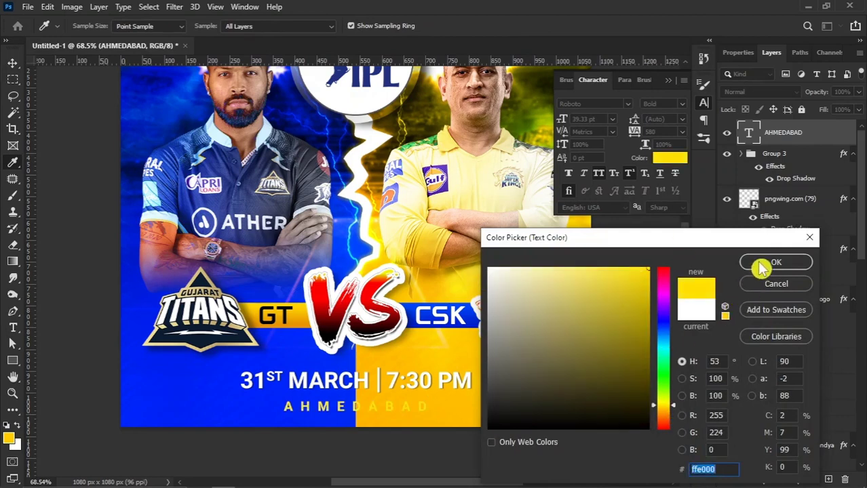
{"action": "left_click", "coordinate": [760, 263]}
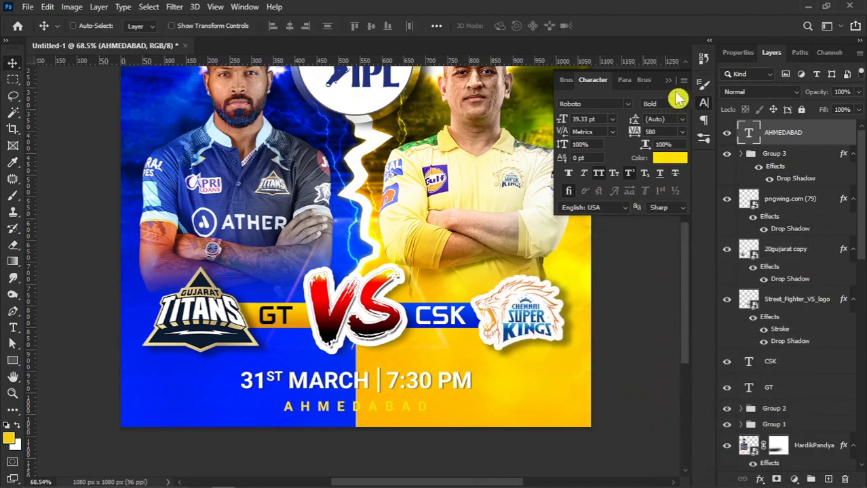
Copy Group 3's drop shadow onto AHMEDABAD, then select the pngwing.com (79) layer
{"action": "right_click", "coordinate": [779, 157]}
{"action": "left_click", "coordinate": [685, 374]}
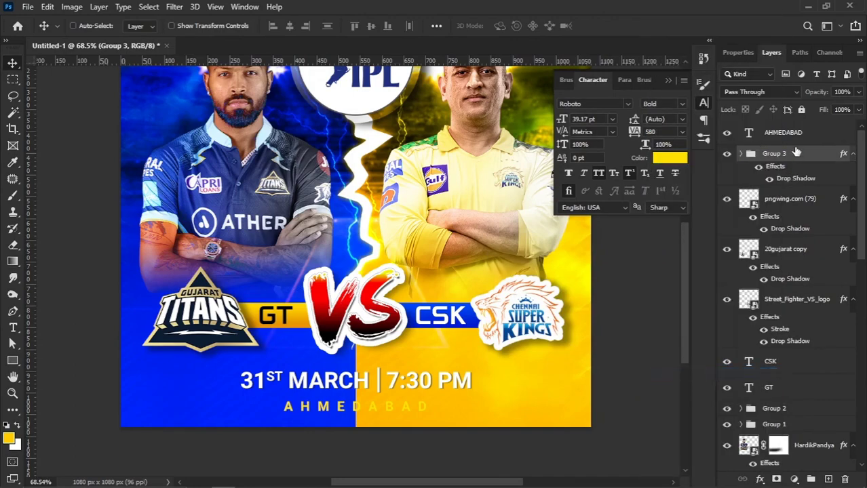
{"action": "right_click", "coordinate": [787, 133]}
{"action": "left_click", "coordinate": [662, 443]}
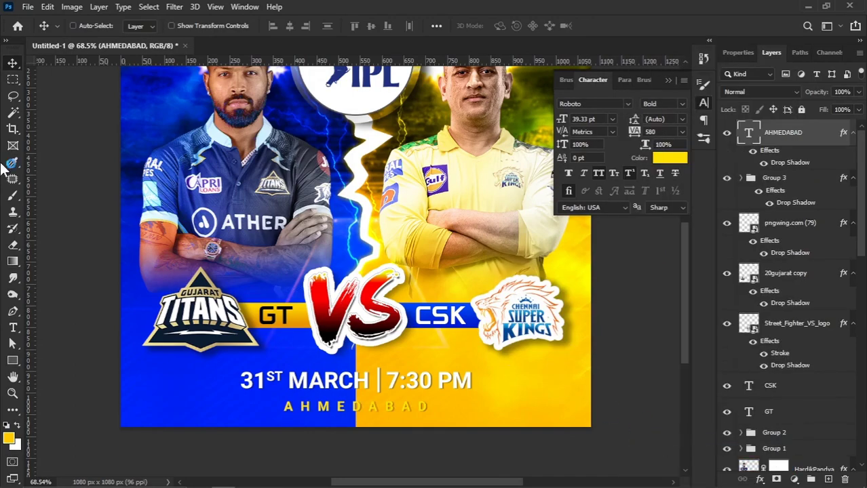
{"action": "left_click", "coordinate": [782, 180]}
{"action": "left_click", "coordinate": [777, 227]}
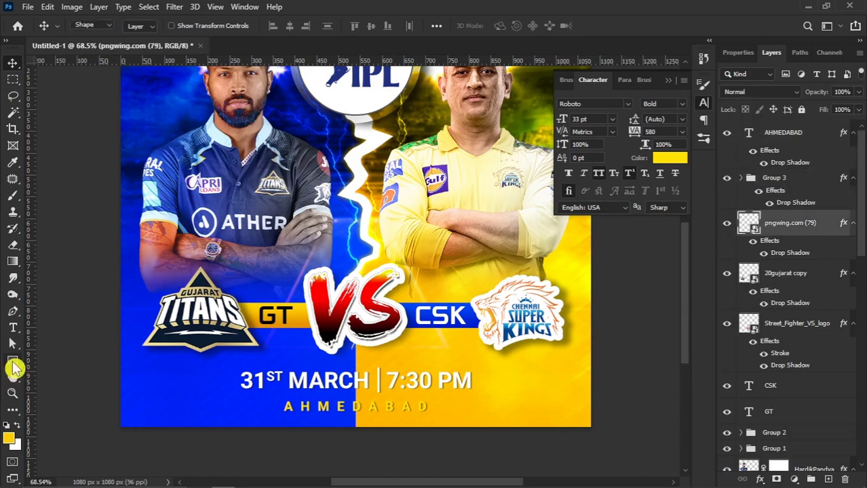
{"action": "left_click", "coordinate": [13, 361]}
Draw a black, stroke-free rectangle across the poster's bottom edge
{"action": "left_click", "coordinate": [84, 361]}
{"action": "scroll", "coordinate": [118, 387], "scroll_direction": "down", "scroll_amount": 2}
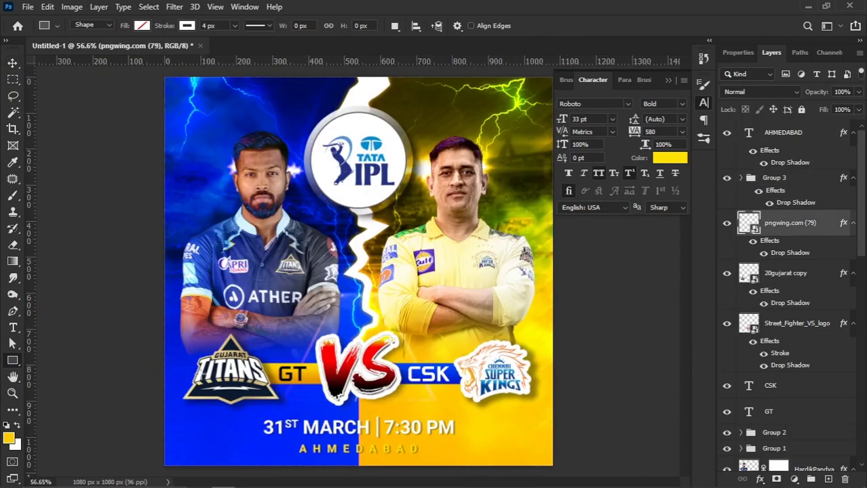
{"action": "scroll", "coordinate": [201, 370], "scroll_direction": "down", "scroll_amount": 2}
{"action": "left_click_drag", "start_coordinate": [179, 407], "coordinate": [570, 465]}
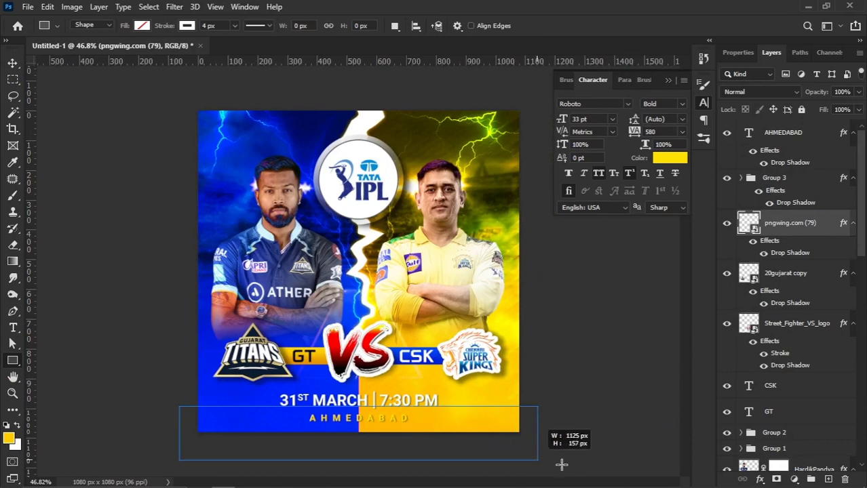
{"action": "left_click", "coordinate": [142, 25]}
{"action": "left_click", "coordinate": [105, 93]}
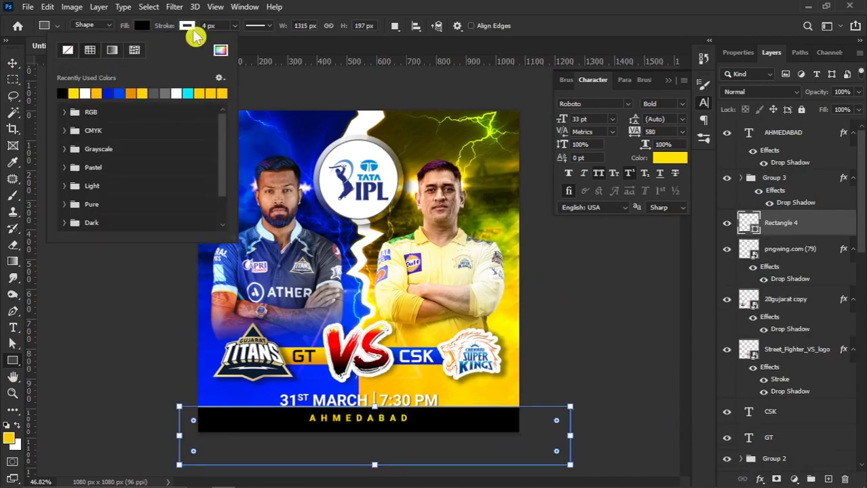
{"action": "left_click", "coordinate": [188, 27]}
{"action": "left_click", "coordinate": [112, 49]}
Convert the rectangle to a smart object and apply a 61.1-pixel Gaussian Blur
{"action": "left_click", "coordinate": [12, 63]}
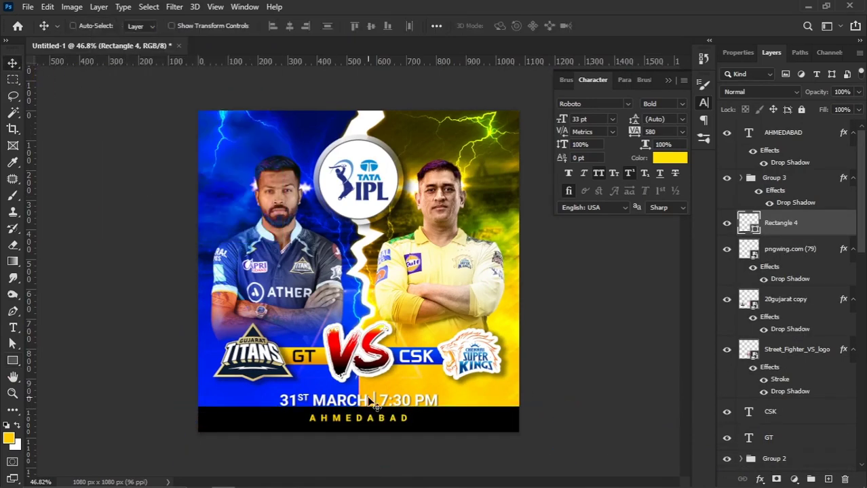
{"action": "scroll", "coordinate": [375, 405], "scroll_direction": "up", "scroll_amount": 2}
{"action": "left_click", "coordinate": [175, 7]}
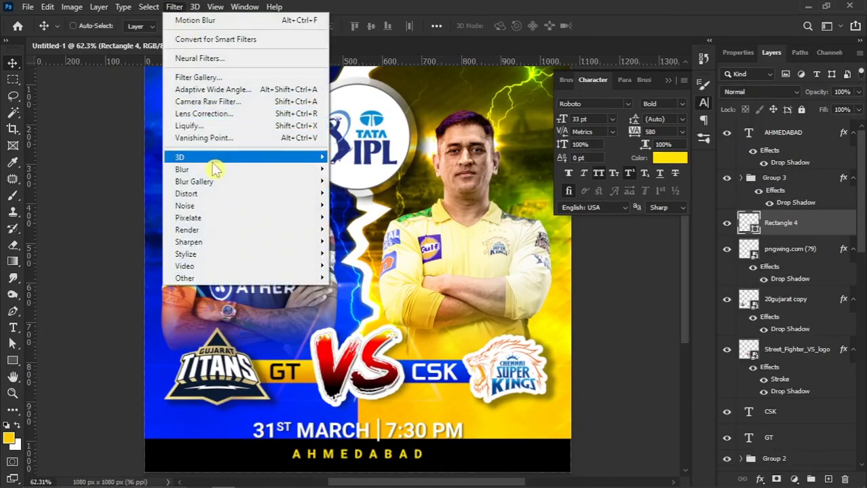
{"action": "mouse_move", "coordinate": [182, 170]}
{"action": "left_click", "coordinate": [363, 217]}
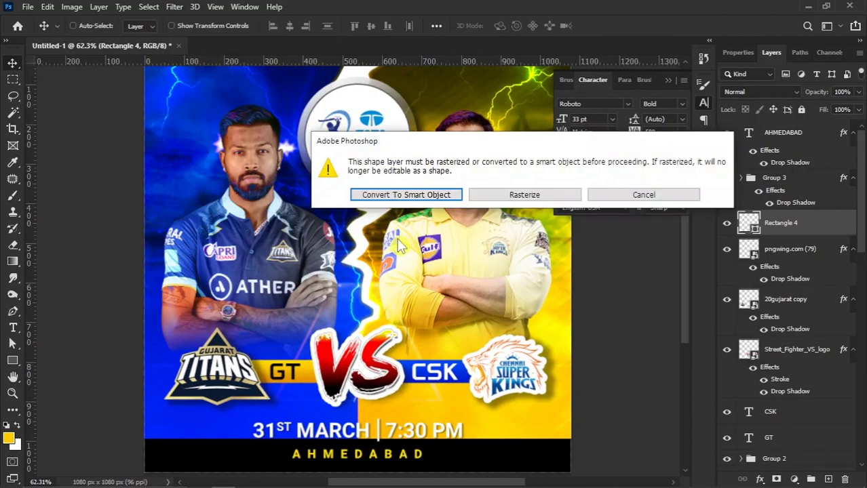
{"action": "left_click", "coordinate": [420, 197]}
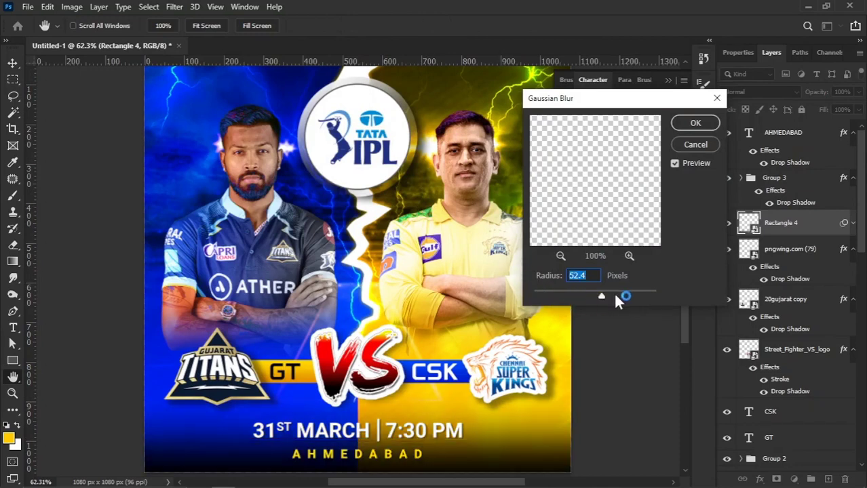
{"action": "left_click_drag", "start_coordinate": [618, 299], "coordinate": [606, 303]}
{"action": "left_click", "coordinate": [693, 124]}
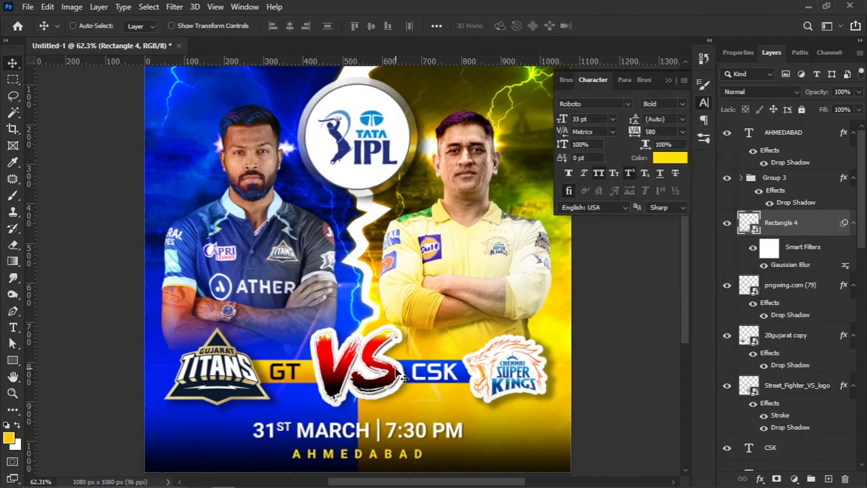
{"action": "scroll", "coordinate": [372, 380], "scroll_direction": "down", "scroll_amount": 1}
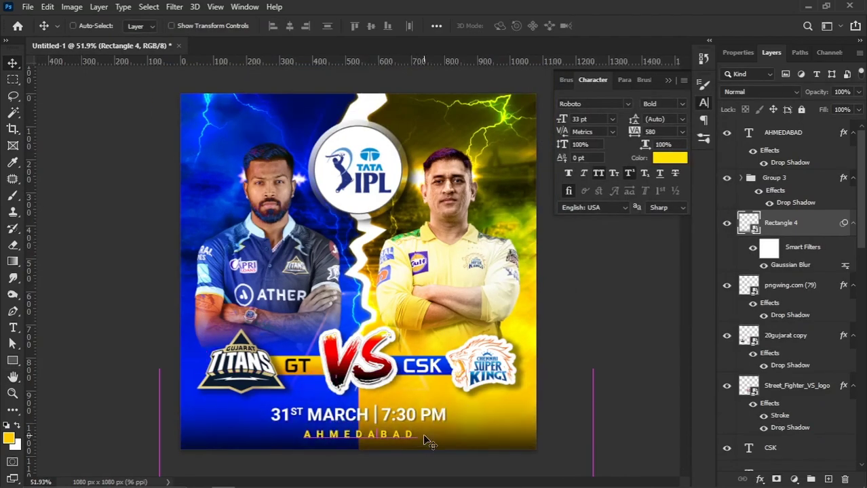
Add a layer mask to blurred Rectangle 4, size the eraser to 600, and set opacity 50%
{"action": "scroll", "coordinate": [400, 405], "scroll_direction": "down", "scroll_amount": 1}
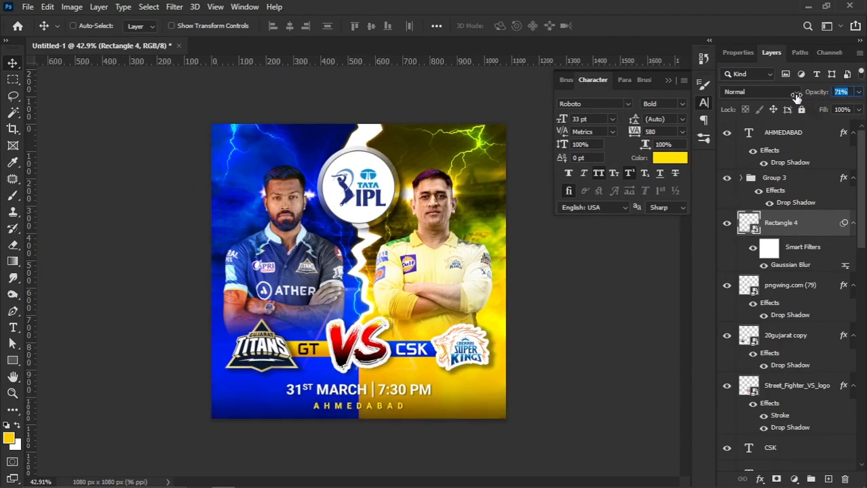
{"action": "left_click", "coordinate": [776, 479]}
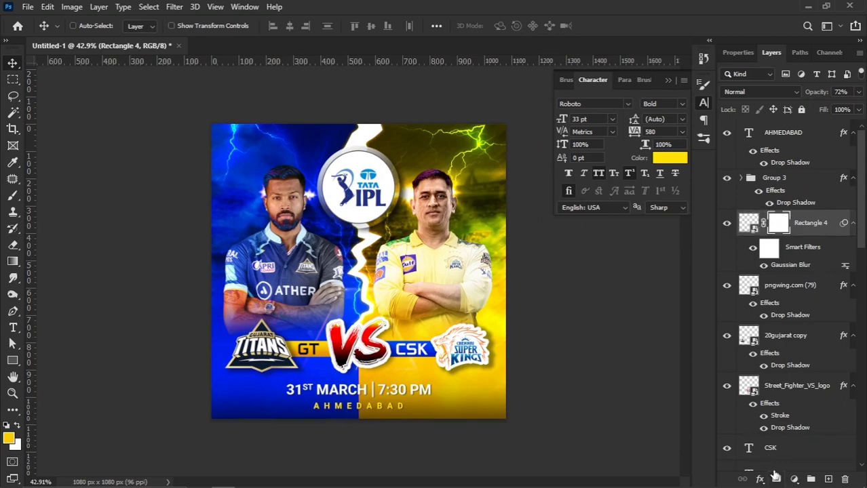
{"action": "left_click", "coordinate": [12, 247]}
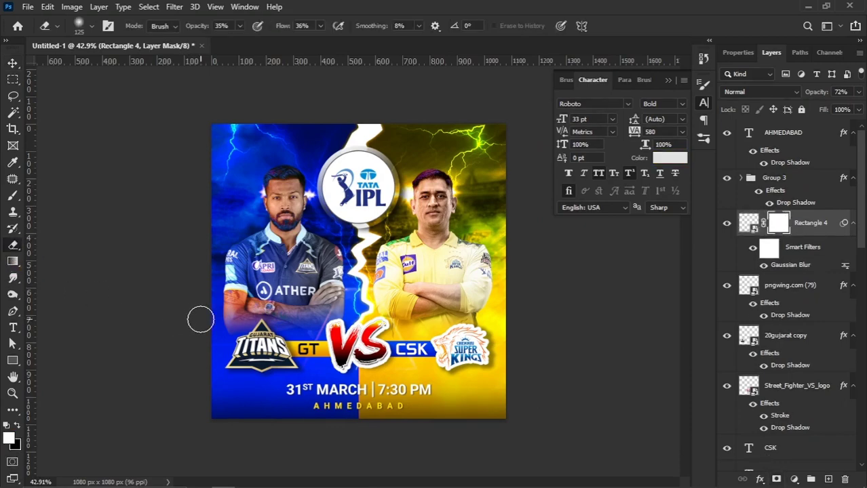
{"action": "key", "text": "bracketright"}
{"action": "key", "text": "bracketright"}
{"action": "key", "text": "bracketright"}
{"action": "key", "text": "bracketright"}
{"action": "key", "text": "bracketright"}
{"action": "key", "text": "bracketright"}
{"action": "key", "text": "bracketright"}
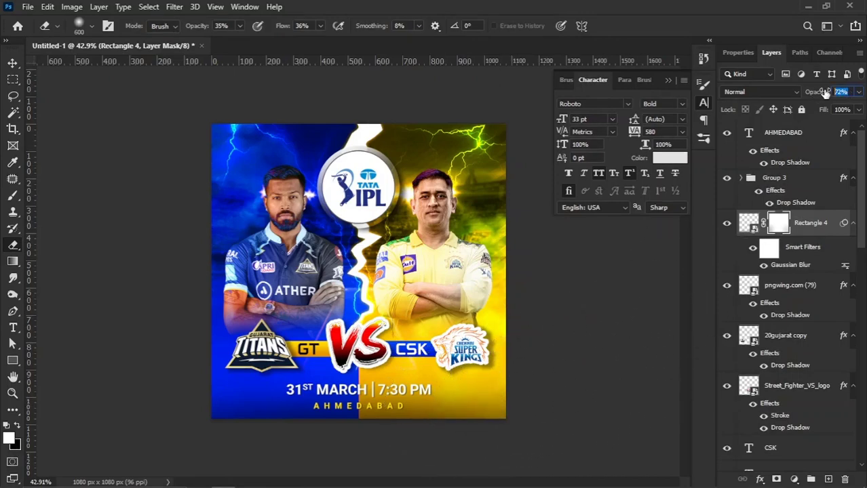
{"action": "type", "text": "0"}
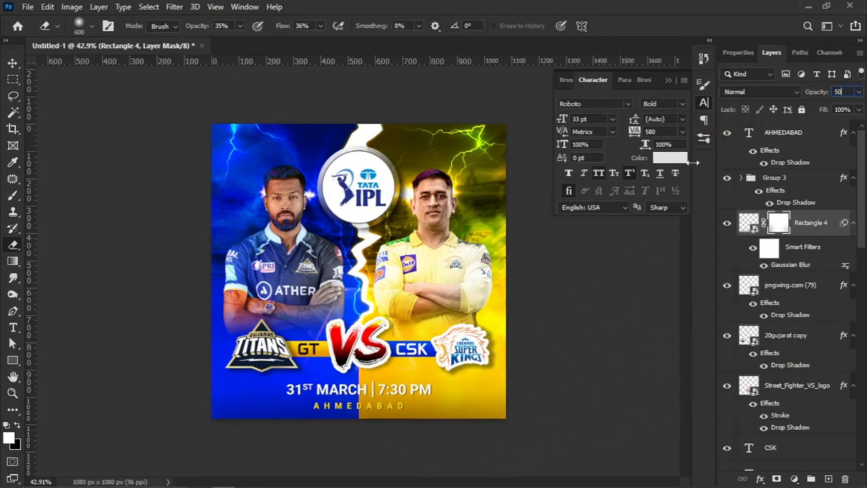
{"action": "key", "text": "Return"}
{"action": "left_click", "coordinate": [12, 63]}
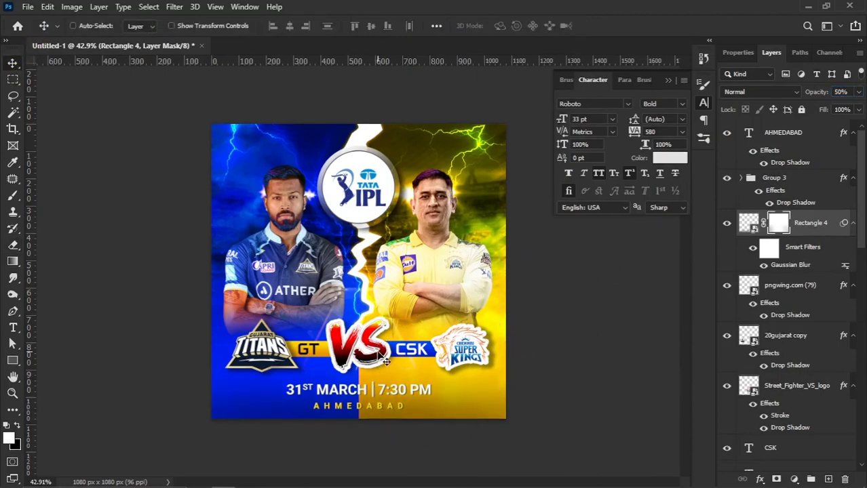
{"action": "scroll", "coordinate": [376, 417], "scroll_direction": "up", "scroll_amount": 1}
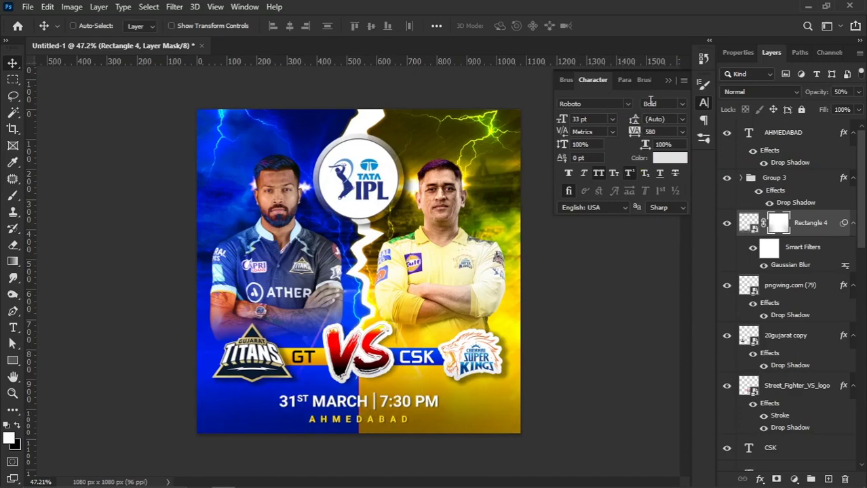
Duplicate the lightning layer by Alt-dragging a copy
{"action": "left_click", "coordinate": [669, 81]}
{"action": "scroll", "coordinate": [770, 330], "scroll_direction": "down", "scroll_amount": 3}
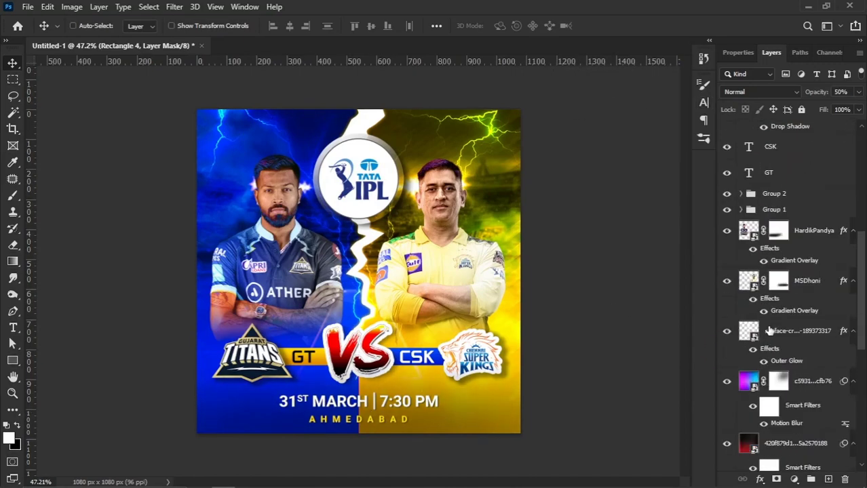
{"action": "scroll", "coordinate": [770, 330], "scroll_direction": "down", "scroll_amount": 3}
{"action": "scroll", "coordinate": [769, 330], "scroll_direction": "down", "scroll_amount": 3}
{"action": "left_click", "coordinate": [781, 311]}
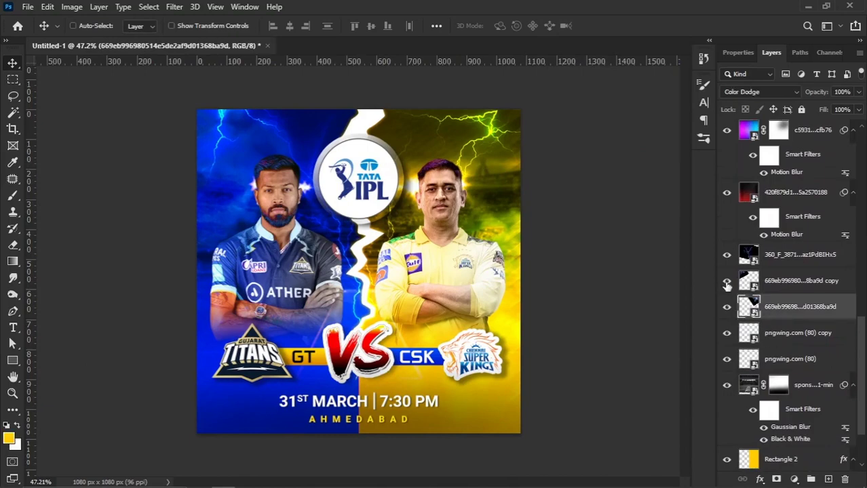
{"action": "left_click", "coordinate": [783, 287]}
{"action": "left_click_drag", "start_coordinate": [268, 193], "coordinate": [243, 155]}
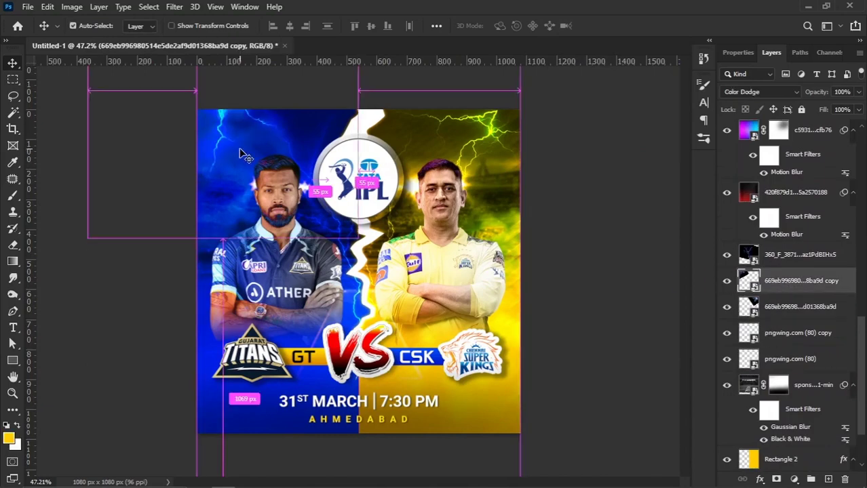
Enlarge the lightning copy to about 204% and move it to the poster's top-left
{"action": "key", "text": "ctrl+t"}
{"action": "left_click_drag", "start_coordinate": [278, 195], "coordinate": [468, 193]}
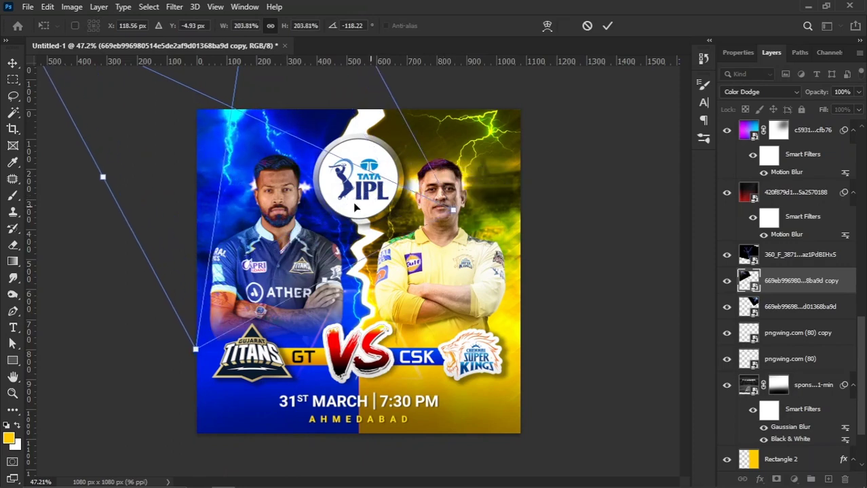
{"action": "left_click_drag", "start_coordinate": [309, 190], "coordinate": [284, 176]}
{"action": "key", "text": "Return"}
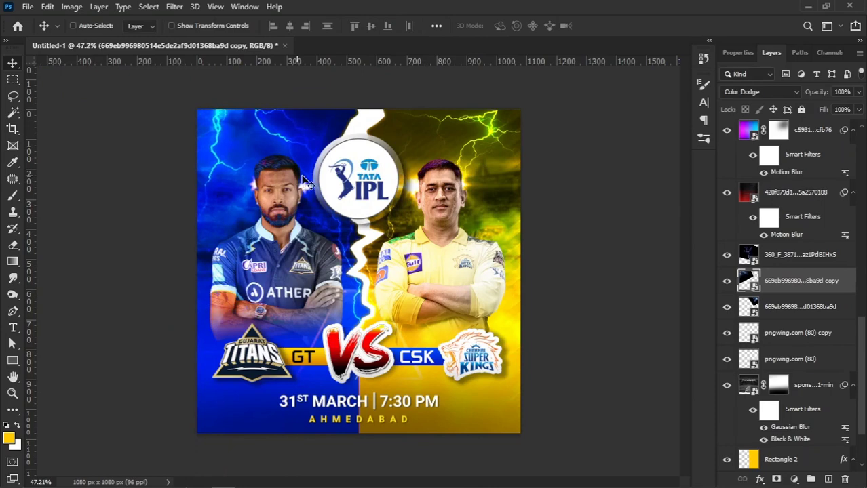
{"action": "left_click_drag", "start_coordinate": [296, 177], "coordinate": [228, 145]}
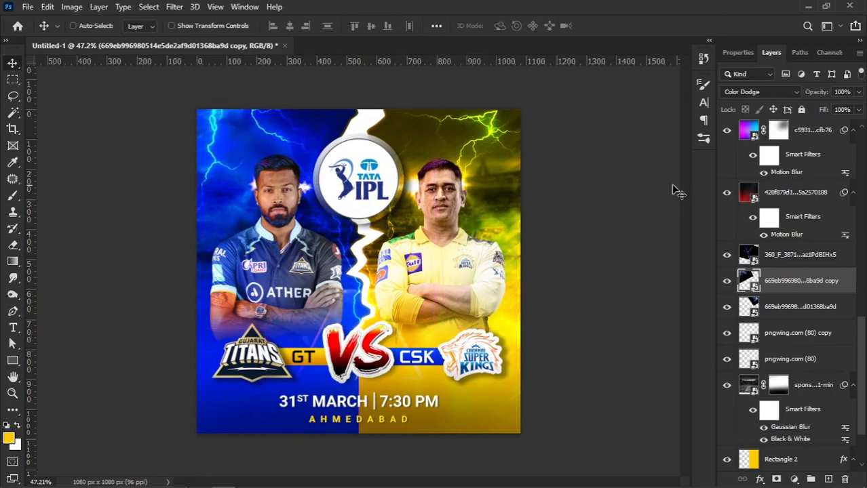
{"action": "left_click_drag", "start_coordinate": [863, 346], "coordinate": [863, 155]}
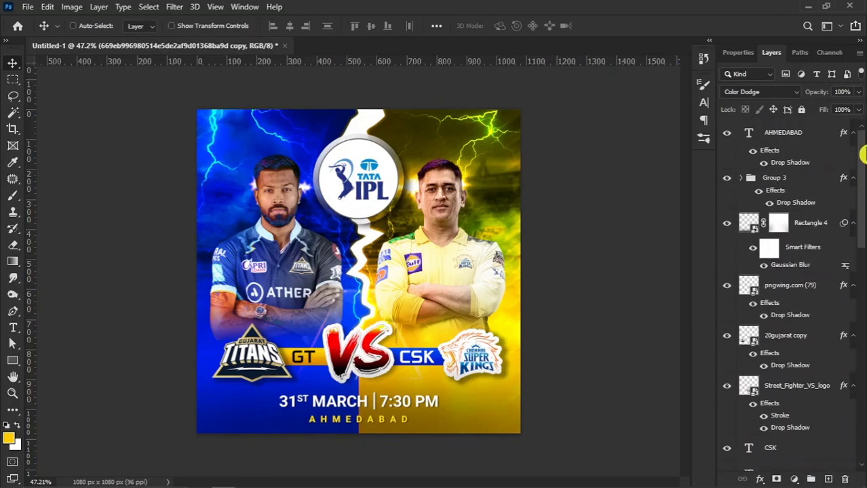
{"action": "key", "text": "alt+period"}
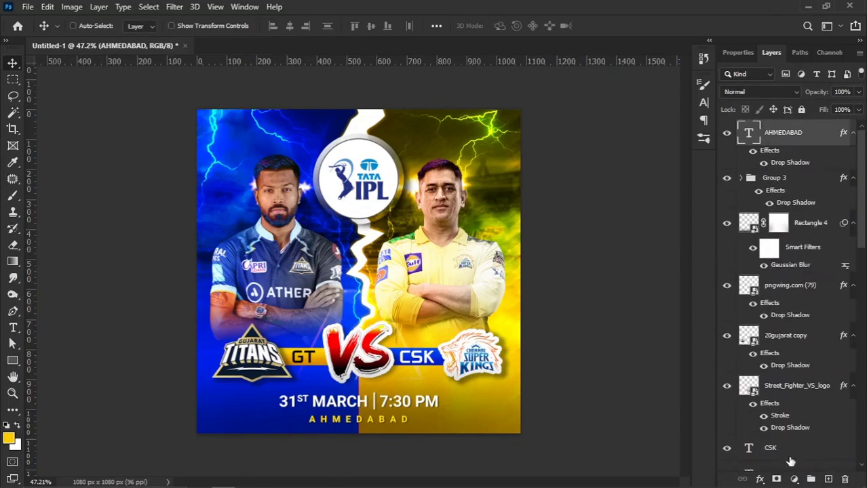
Add a black (#000000) Solid Color fill layer above everything
{"action": "left_click", "coordinate": [795, 480]}
{"action": "left_click", "coordinate": [797, 254]}
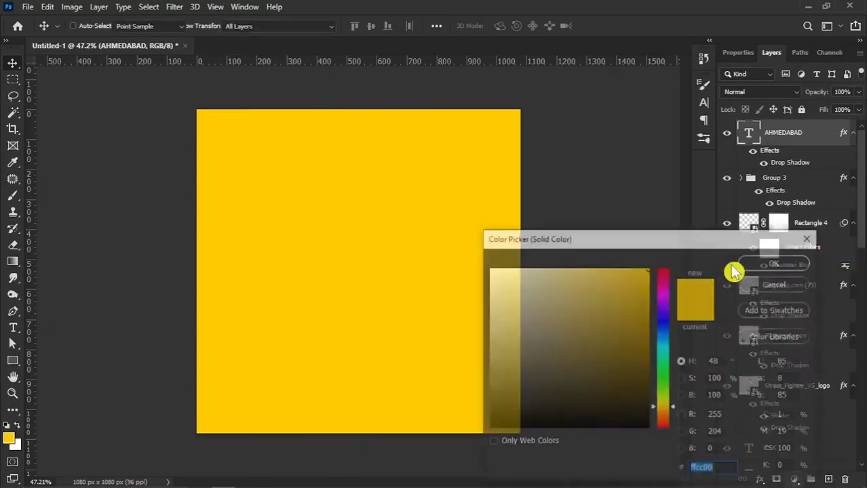
{"action": "type", "text": "000000"}
{"action": "left_click", "coordinate": [755, 264]}
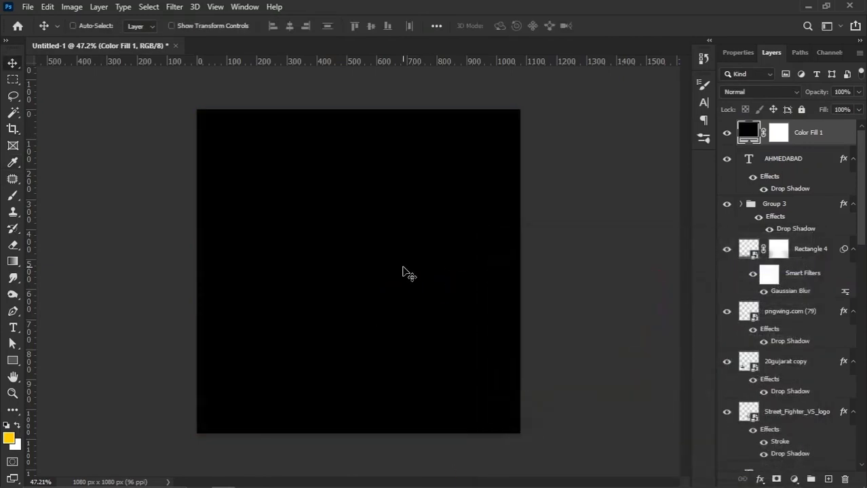
{"action": "key", "text": "ctrl+plus"}
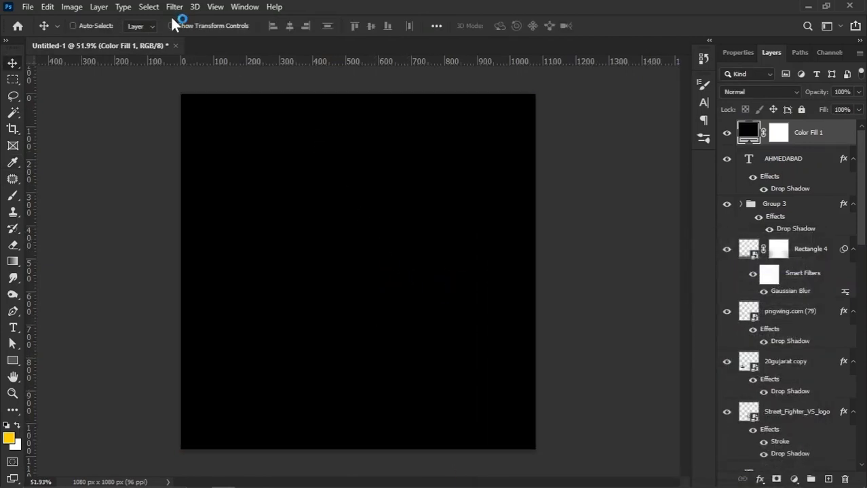
Convert the fill layer to a smart object and apply the Filter Gallery Grain texture
{"action": "left_click", "coordinate": [175, 7]}
{"action": "left_click", "coordinate": [215, 78]}
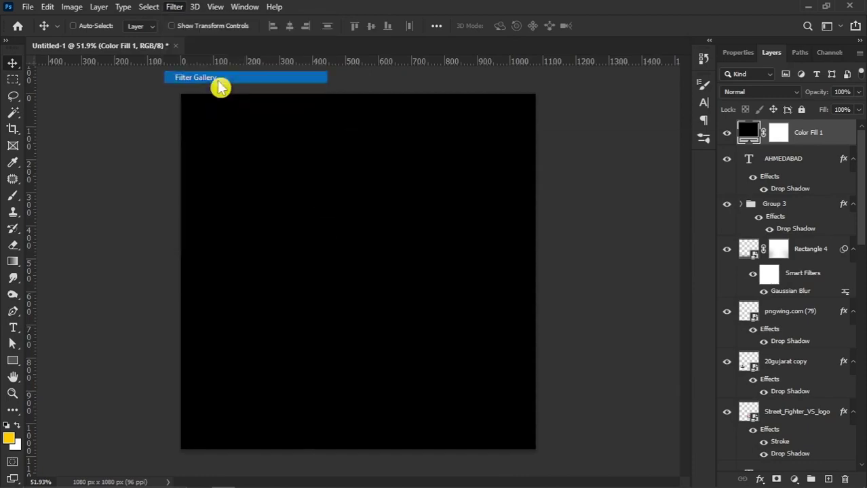
{"action": "left_click", "coordinate": [392, 196]}
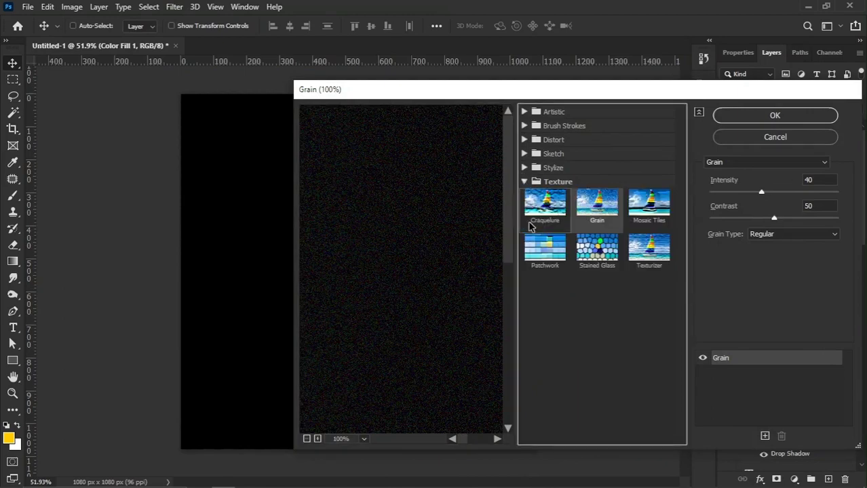
{"action": "left_click", "coordinate": [551, 217]}
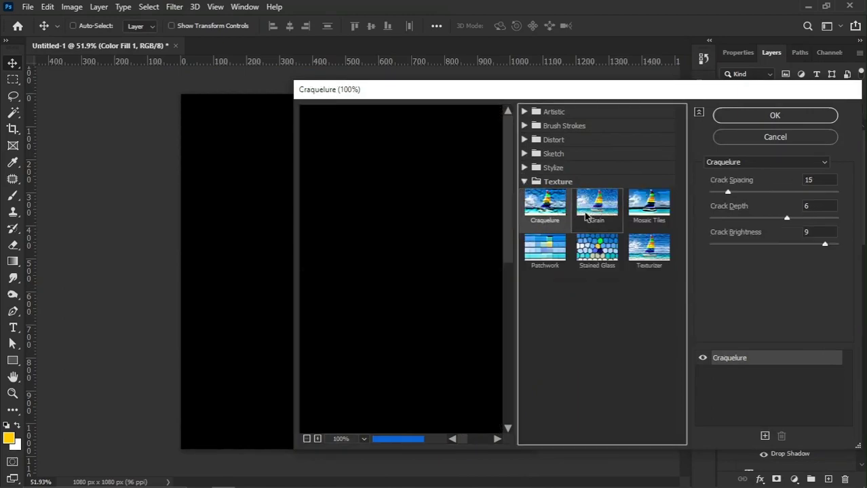
{"action": "left_click", "coordinate": [591, 225]}
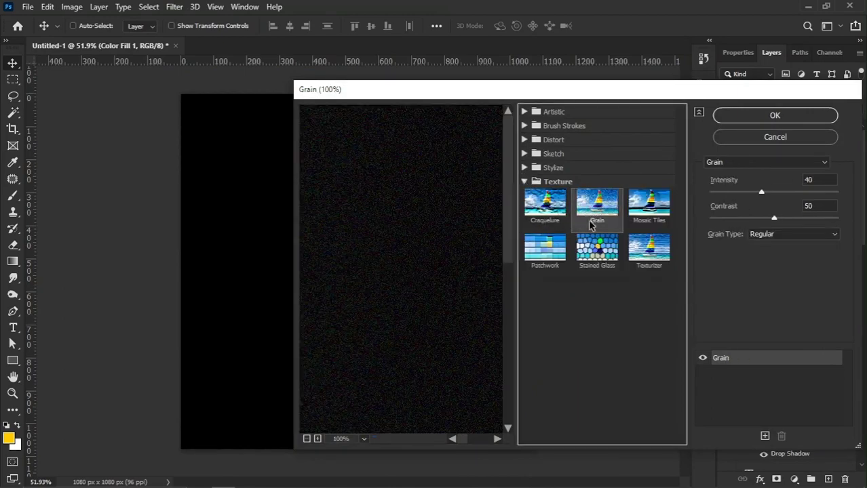
{"action": "left_click", "coordinate": [774, 117]}
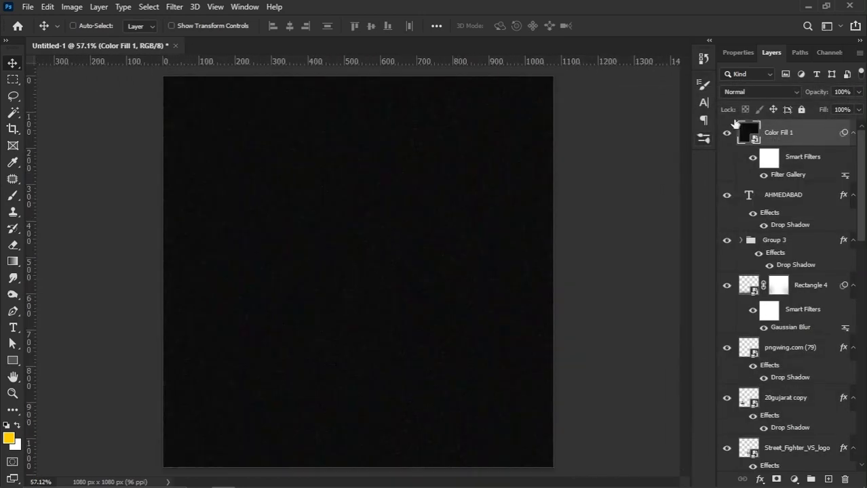
{"action": "left_click", "coordinate": [759, 91]}
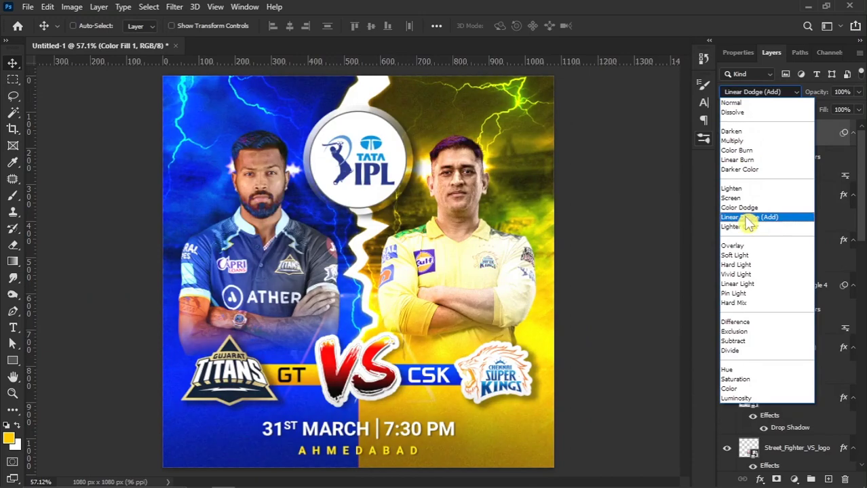
Set the grain fill layer to Color Dodge and duplicate it twice
{"action": "left_click", "coordinate": [746, 207]}
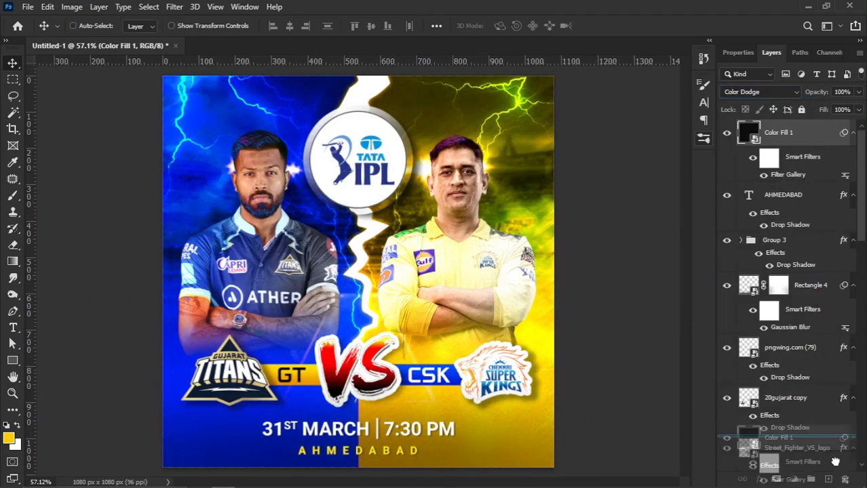
{"action": "left_click_drag", "start_coordinate": [821, 140], "coordinate": [830, 478]}
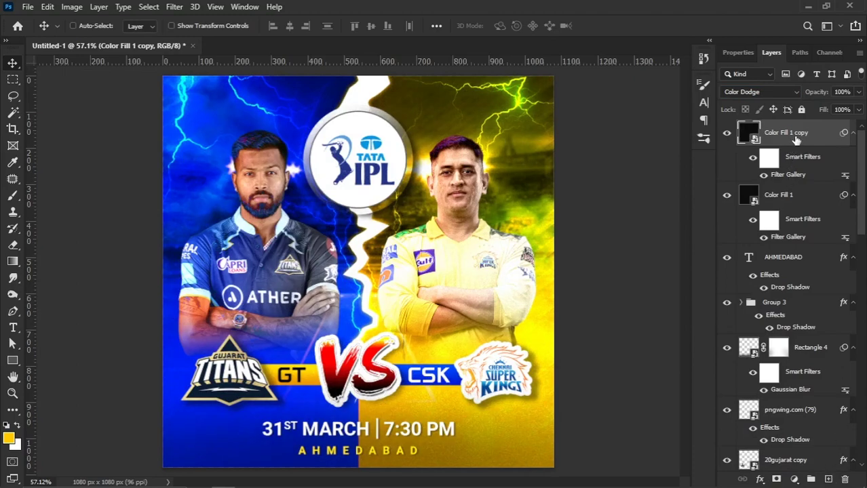
{"action": "left_click_drag", "start_coordinate": [797, 135], "coordinate": [828, 479]}
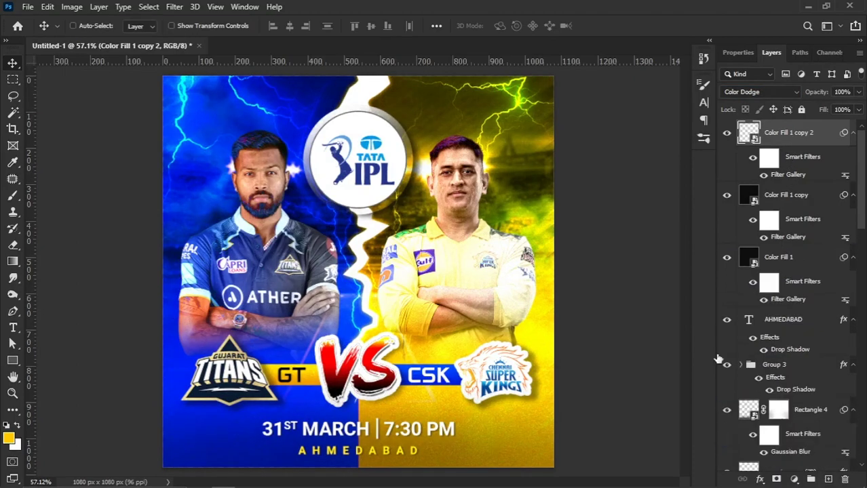
Set the top Color Fill 1 copy 2 layer's opacity to 50%
{"action": "scroll", "coordinate": [510, 143], "scroll_direction": "up", "scroll_amount": 1}
{"action": "scroll", "coordinate": [456, 130], "scroll_direction": "up", "scroll_amount": 1}
{"action": "scroll", "coordinate": [448, 139], "scroll_direction": "up", "scroll_amount": 2}
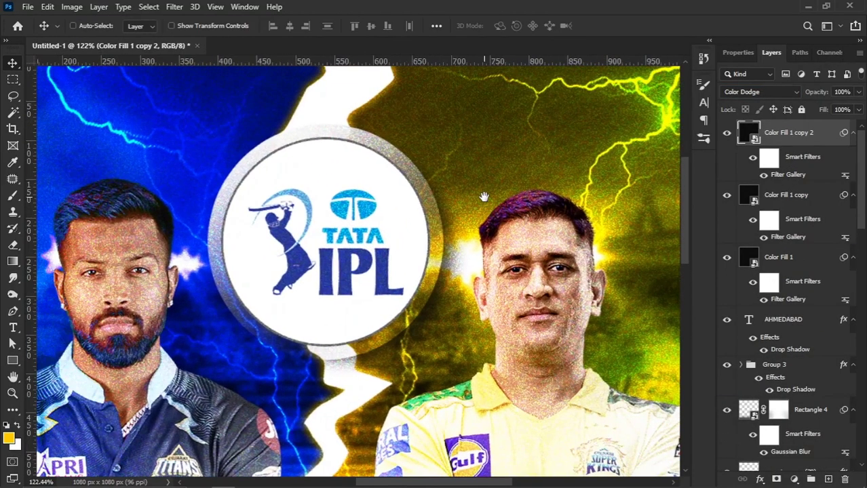
{"action": "scroll", "coordinate": [485, 142], "scroll_direction": "up", "scroll_amount": 1}
{"action": "scroll", "coordinate": [303, 191], "scroll_direction": "down", "scroll_amount": 1}
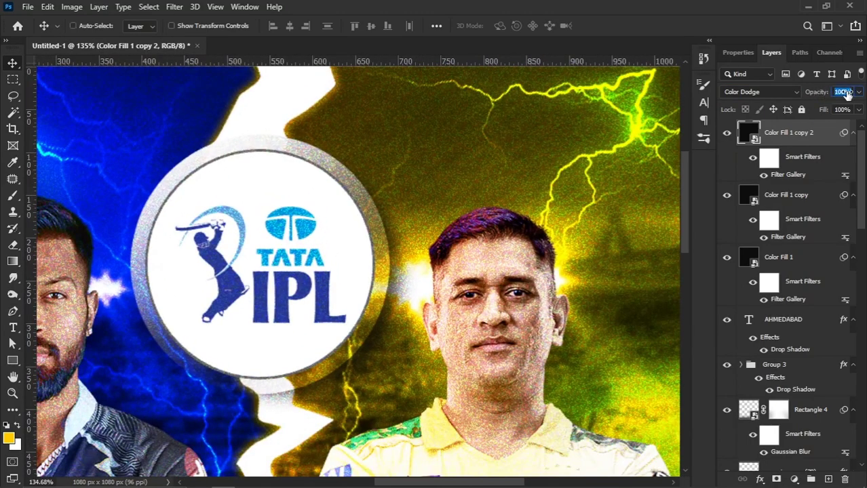
{"action": "type", "text": "50"}
{"action": "key", "text": "Return"}
Group the three Color Fill layers into Group 4 and give it a white layer mask
{"action": "left_click", "coordinate": [789, 258]}
{"action": "left_click", "coordinate": [789, 139], "text": "shift"}
{"action": "right_click", "coordinate": [782, 141]}
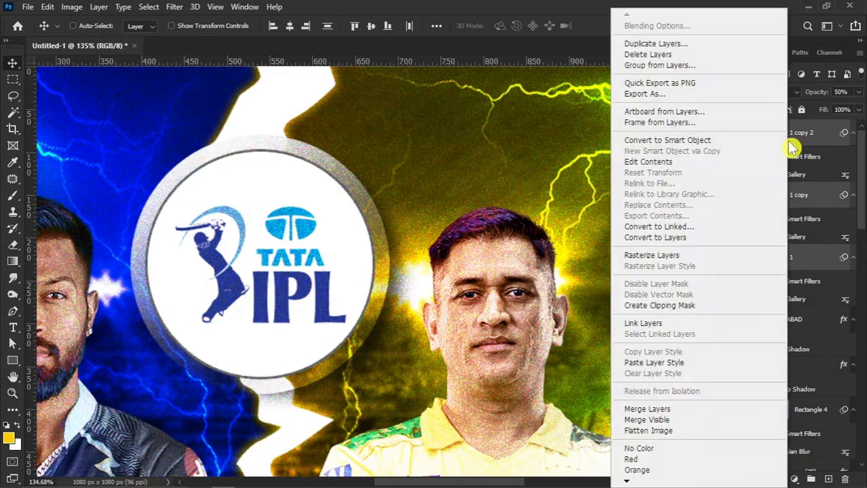
{"action": "left_click", "coordinate": [677, 65]}
{"action": "left_click", "coordinate": [528, 148]}
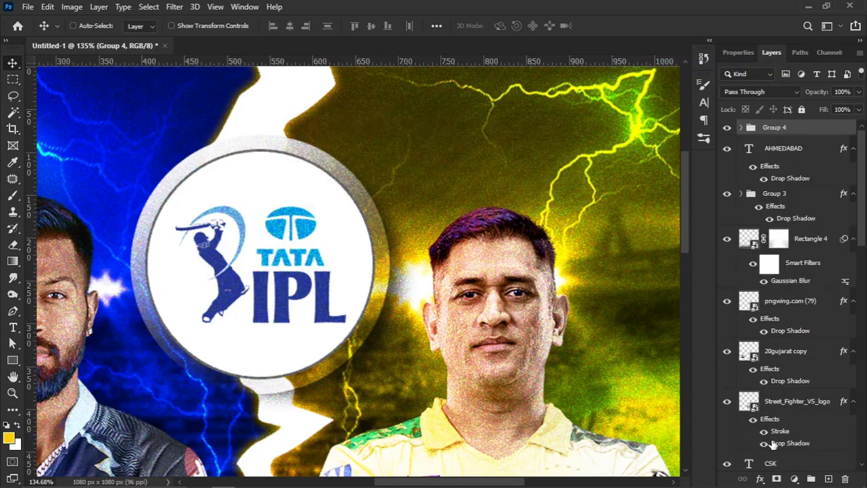
{"action": "left_click", "coordinate": [776, 480]}
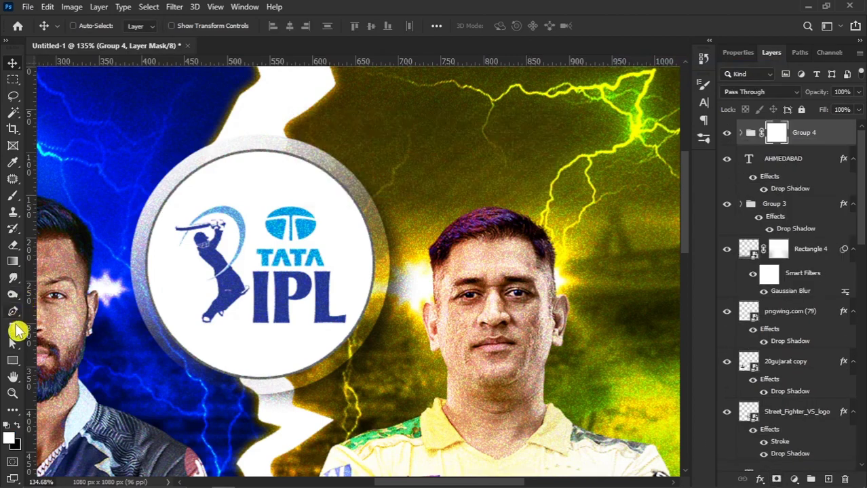
{"action": "left_click", "coordinate": [13, 246]}
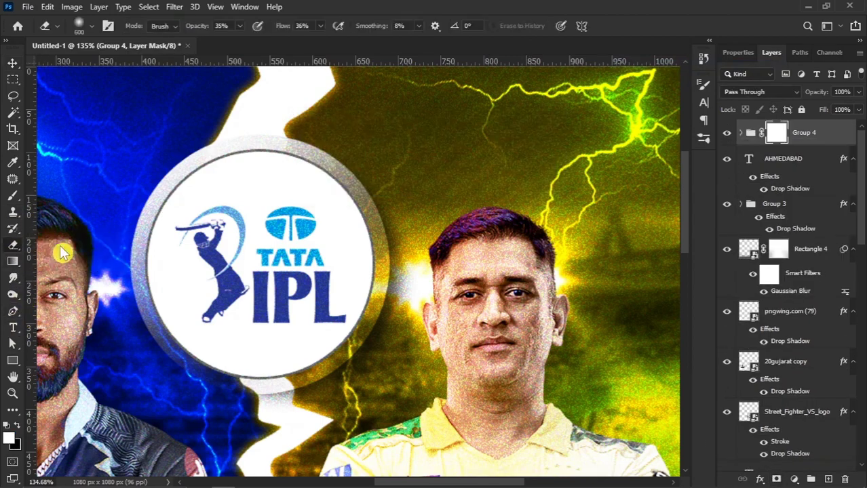
Shrink the eraser and erase Group 4's mask over the CSK and GT players' faces
{"action": "key", "text": "bracketleft"}
{"action": "key", "text": "bracketleft"}
{"action": "key", "text": "bracketleft"}
{"action": "key", "text": "bracketleft"}
{"action": "key", "text": "bracketleft"}
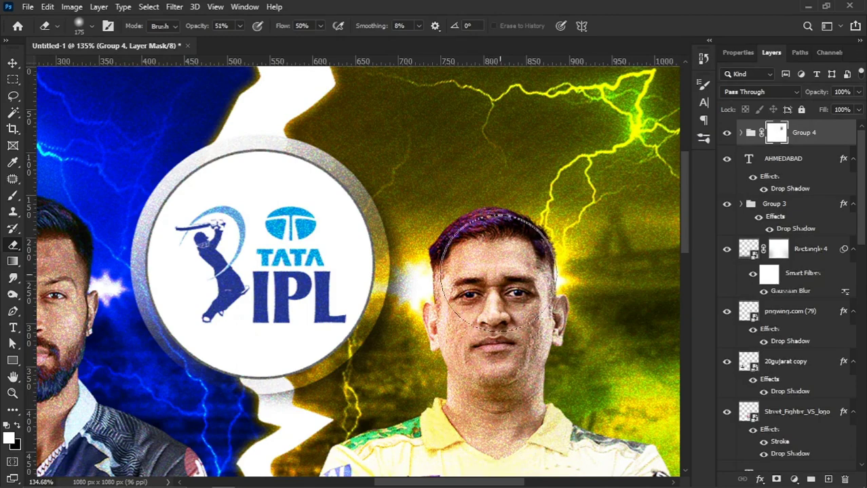
{"action": "left_click_drag", "start_coordinate": [497, 271], "coordinate": [514, 358]}
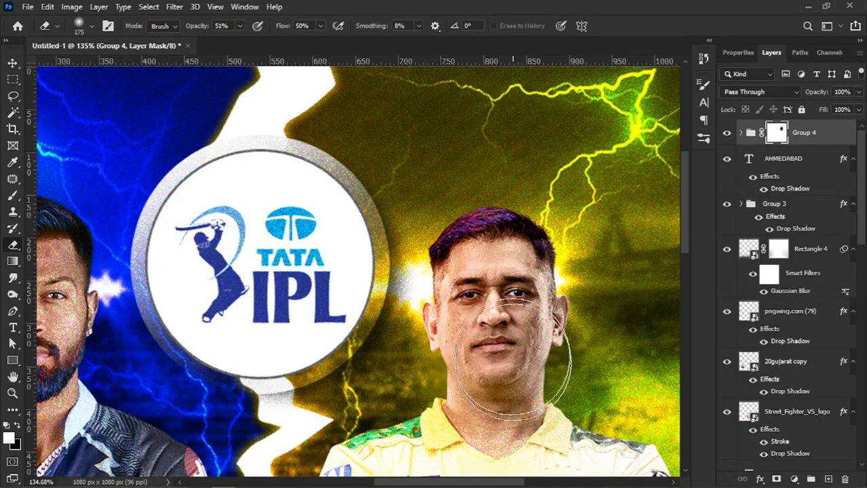
{"action": "scroll", "coordinate": [516, 366], "scroll_direction": "down", "scroll_amount": 3}
{"action": "scroll", "coordinate": [530, 394], "scroll_direction": "down", "scroll_amount": 3}
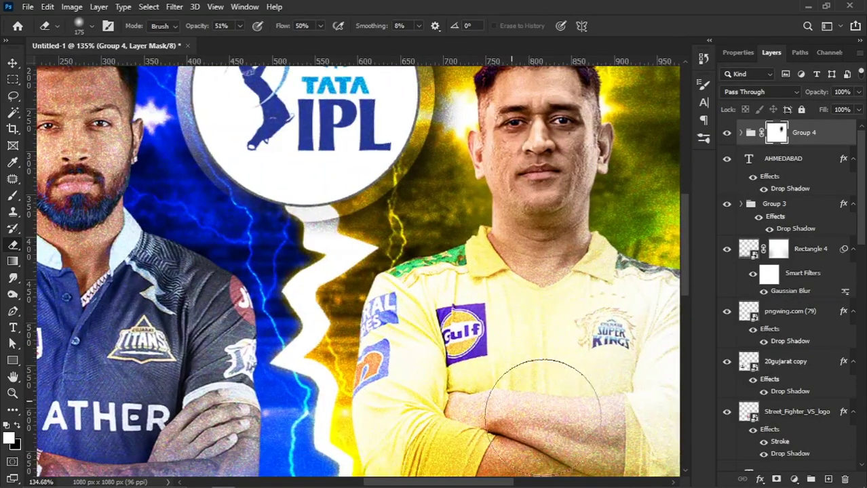
{"action": "mouse_move", "coordinate": [542, 417]}
{"action": "left_mouse_down"}
{"action": "mouse_move", "coordinate": [536, 333]}
{"action": "mouse_move", "coordinate": [765, 320]}
{"action": "left_mouse_up"}
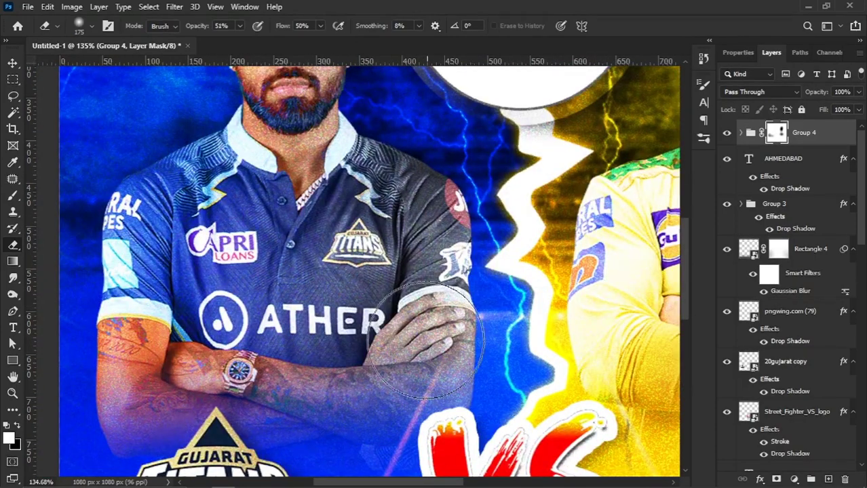
{"action": "scroll", "coordinate": [407, 305], "scroll_direction": "up", "scroll_amount": 4}
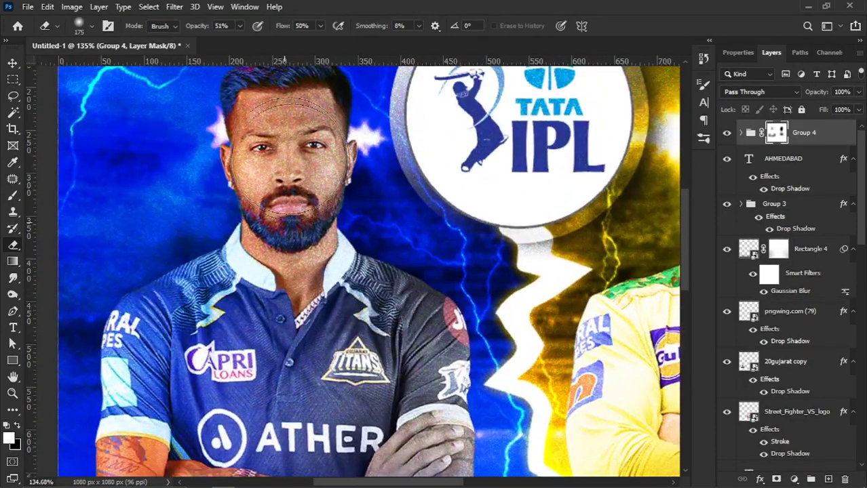
{"action": "left_click_drag", "start_coordinate": [292, 156], "coordinate": [282, 291]}
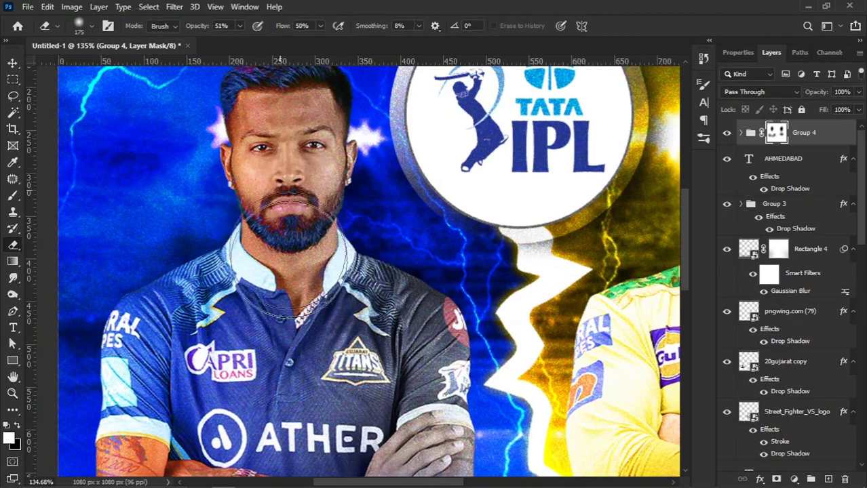
{"action": "scroll", "coordinate": [292, 320], "scroll_direction": "down", "scroll_amount": 3}
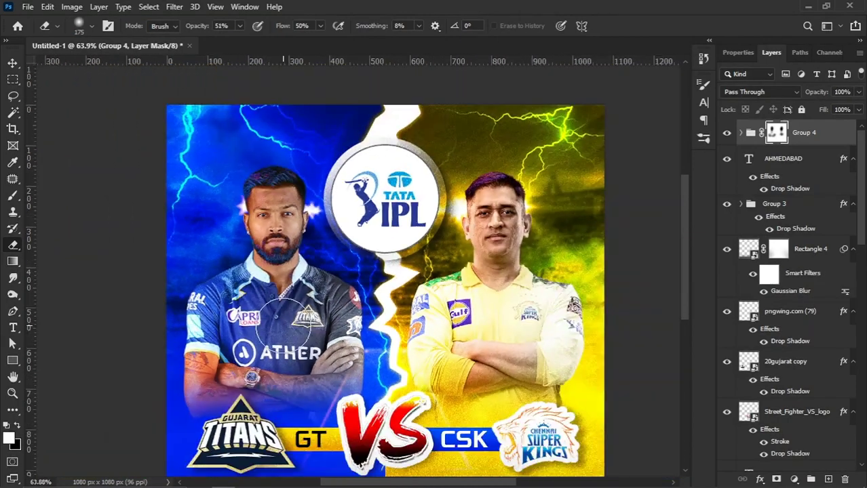
{"action": "scroll", "coordinate": [339, 397], "scroll_direction": "down", "scroll_amount": 1}
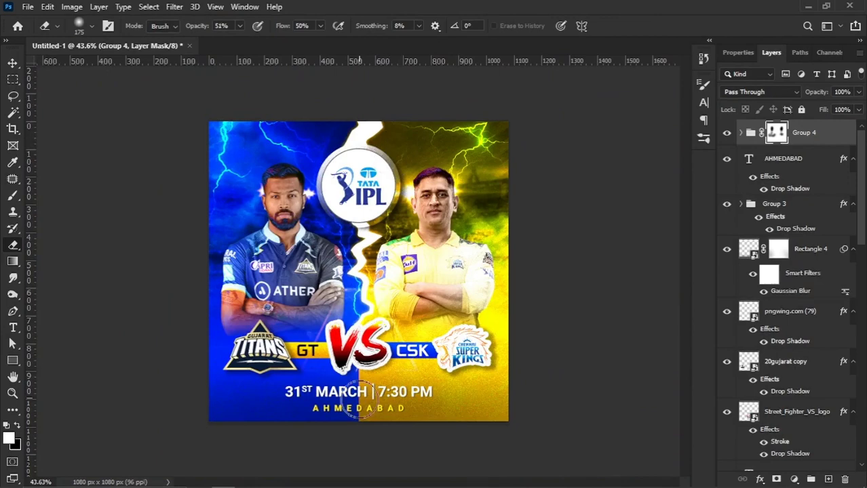
{"action": "scroll", "coordinate": [373, 251], "scroll_direction": "up", "scroll_amount": 1}
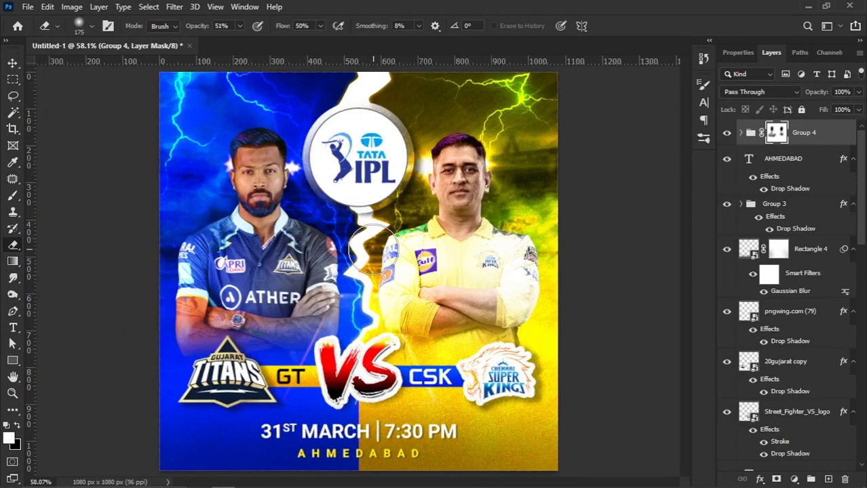
Fit the poster in the window and turn on the purple gradient overlay layer
{"action": "left_click", "coordinate": [13, 64]}
{"action": "key", "text": "ctrl+0"}
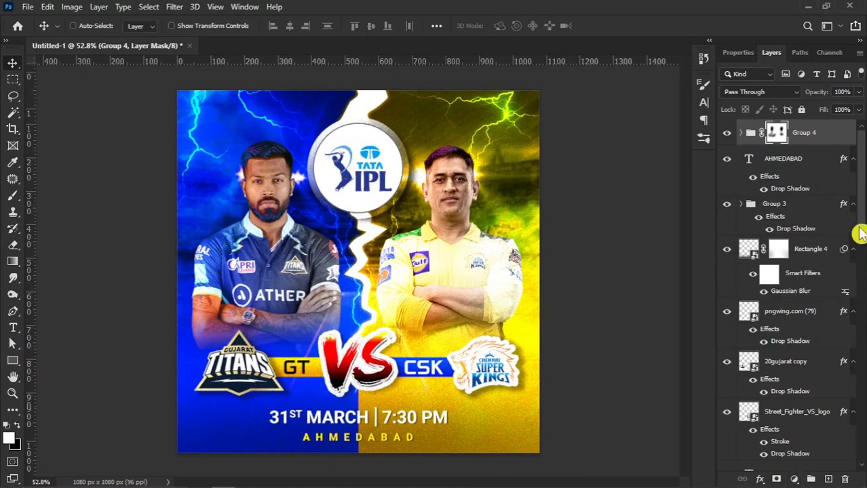
{"action": "left_click_drag", "start_coordinate": [859, 235], "coordinate": [860, 377]}
{"action": "left_click", "coordinate": [798, 341]}
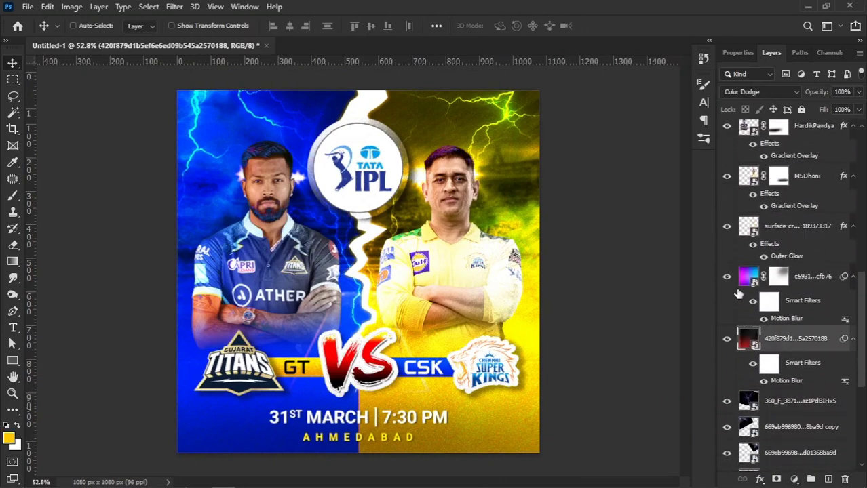
{"action": "left_click", "coordinate": [727, 276]}
Place the rainbow gradient image from the cricket folder and stretch it over the whole poster
{"action": "left_click", "coordinate": [808, 277]}
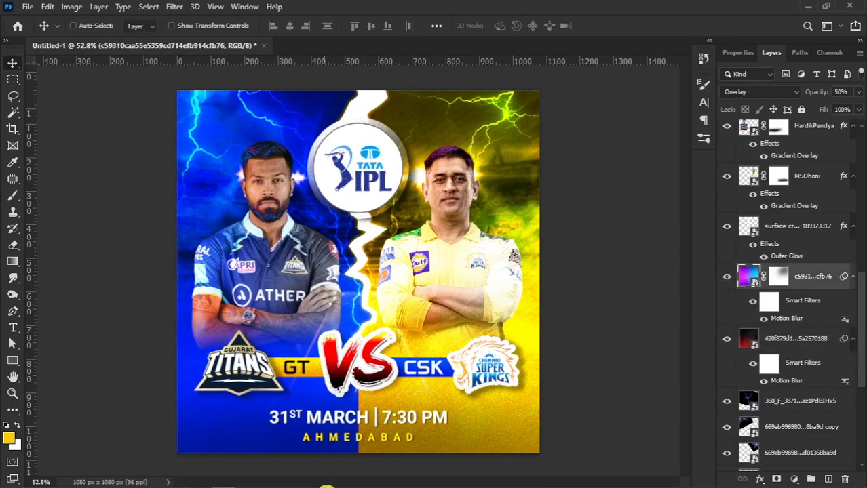
{"action": "left_click", "coordinate": [228, 480]}
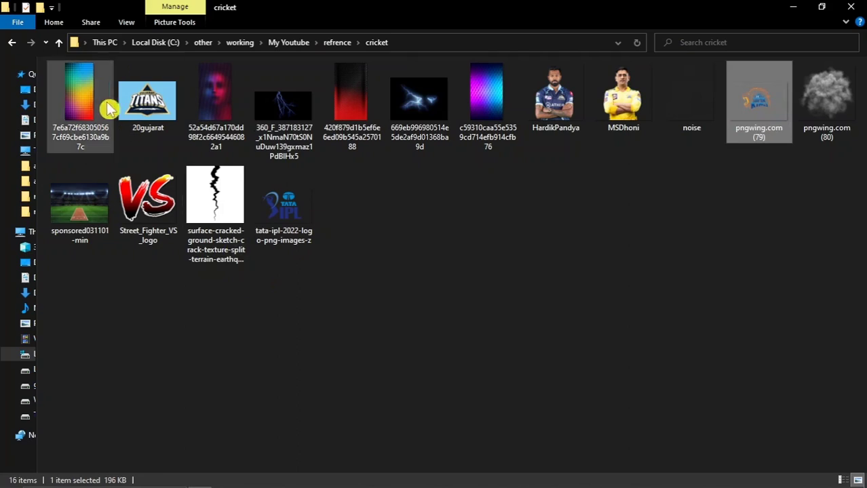
{"action": "mouse_move", "coordinate": [80, 102]}
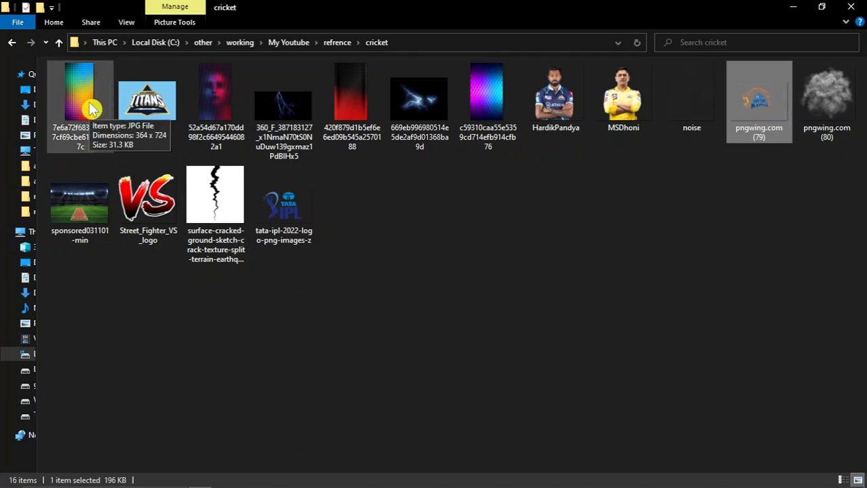
{"action": "mouse_move", "coordinate": [92, 109]}
{"action": "left_mouse_down"}
{"action": "mouse_move", "coordinate": [248, 280]}
{"action": "mouse_move", "coordinate": [276, 290]}
{"action": "left_mouse_up"}
{"action": "left_click_drag", "start_coordinate": [399, 211], "coordinate": [434, 268]}
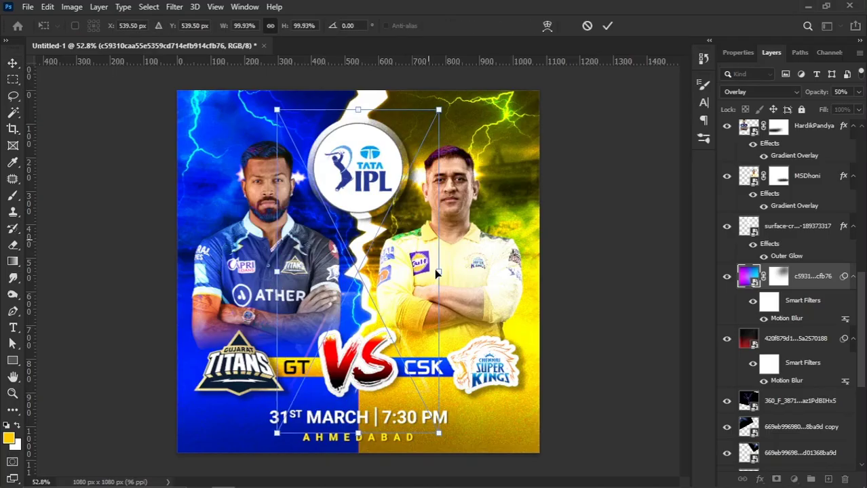
{"action": "left_click_drag", "start_coordinate": [515, 271], "coordinate": [561, 270]}
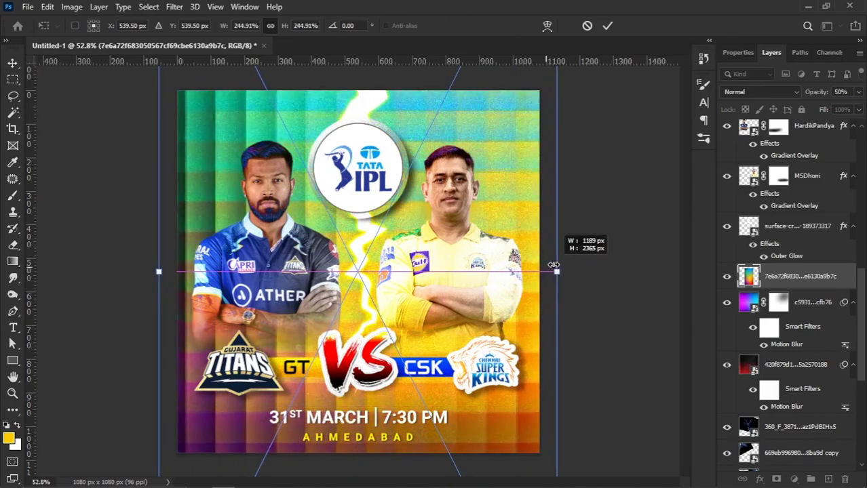
{"action": "key", "text": "Return"}
{"action": "left_click", "coordinate": [747, 93]}
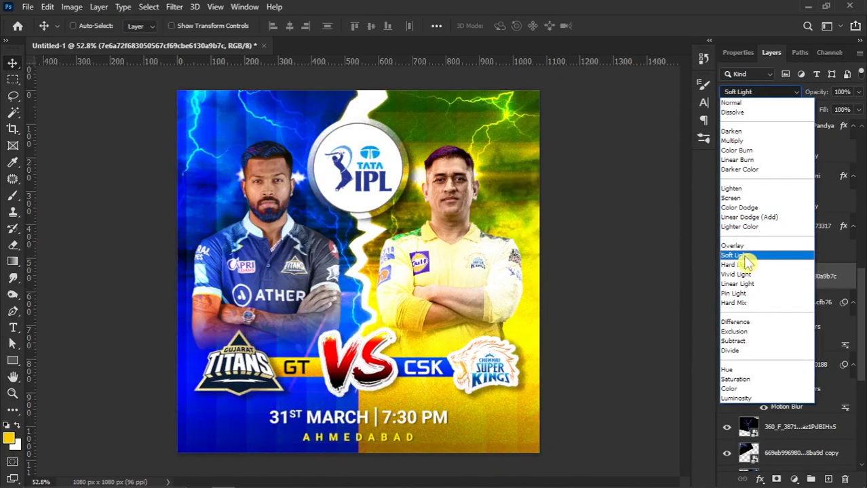
Set the rainbow gradient layer to Overlay blending, backing out of a Gaussian Blur
{"action": "left_click", "coordinate": [744, 250]}
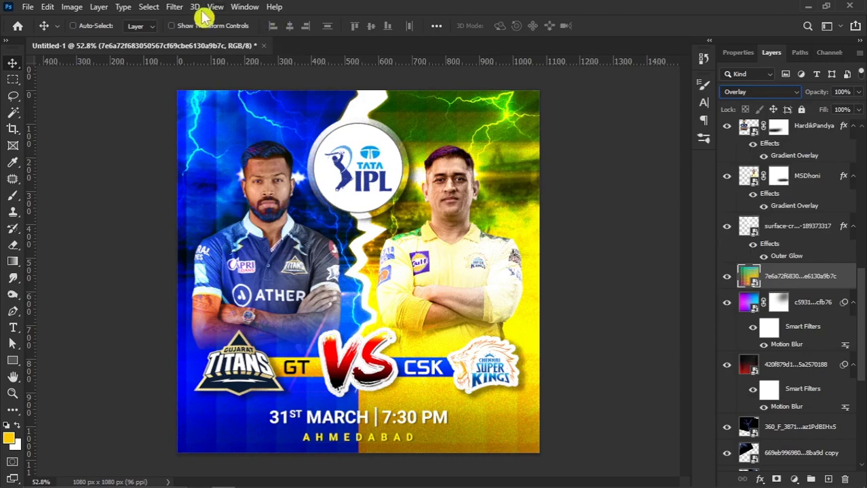
{"action": "left_click", "coordinate": [174, 7]}
{"action": "mouse_move", "coordinate": [243, 170]}
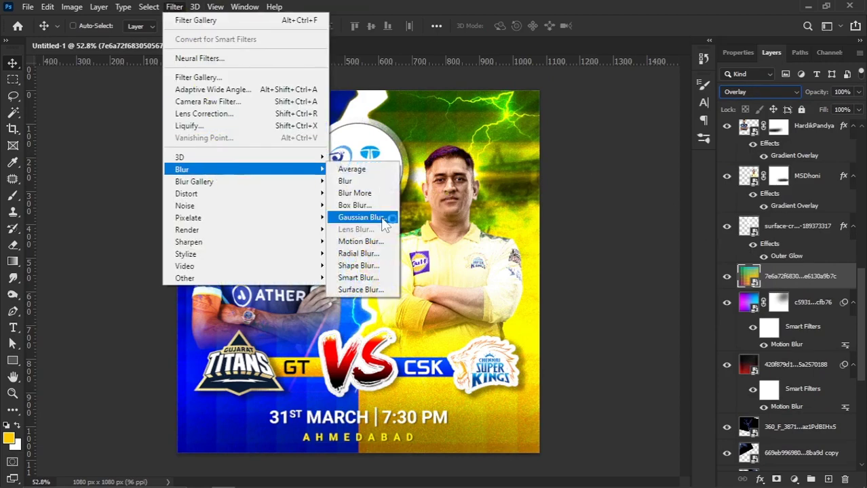
{"action": "left_click", "coordinate": [377, 217]}
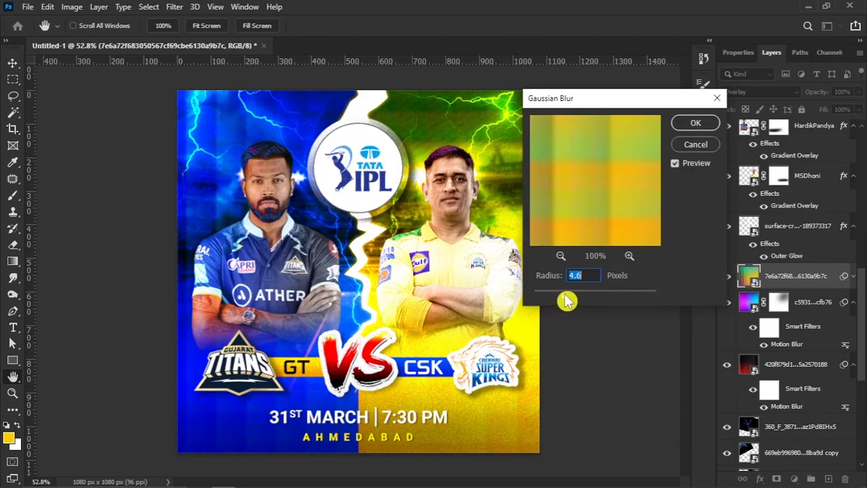
{"action": "left_click", "coordinate": [693, 146]}
Preview a Motion Blur on the overlay at 90° angle and 85-pixel distance
{"action": "left_click", "coordinate": [176, 9]}
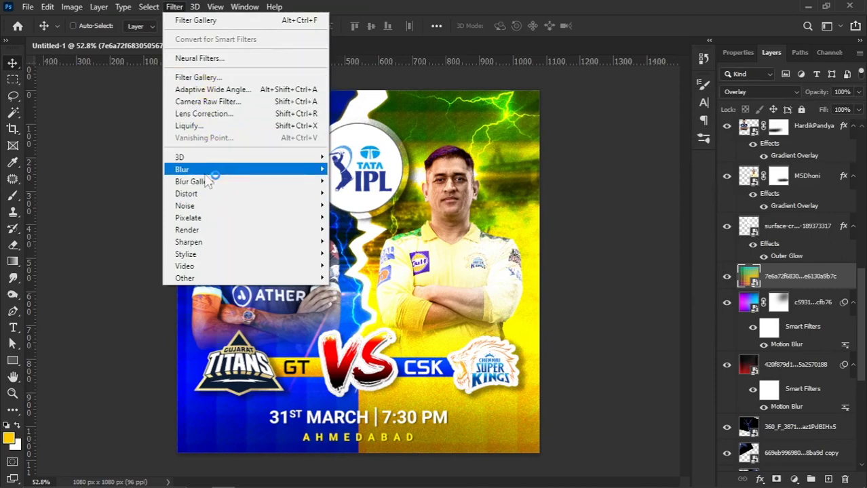
{"action": "left_click", "coordinate": [371, 240]}
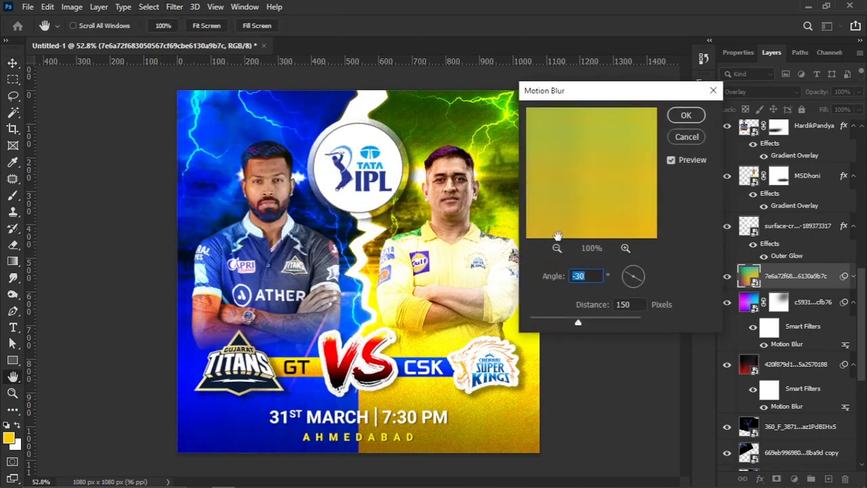
{"action": "left_click_drag", "start_coordinate": [578, 323], "coordinate": [549, 324]}
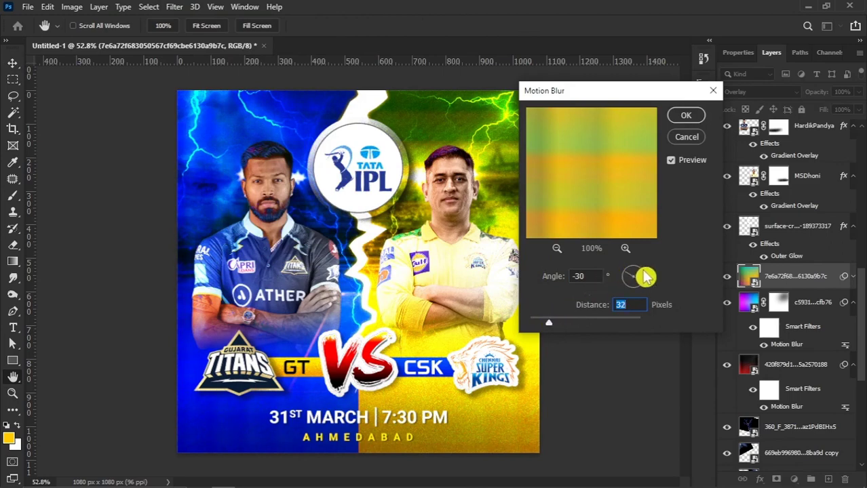
{"action": "left_click_drag", "start_coordinate": [639, 277], "coordinate": [632, 275]}
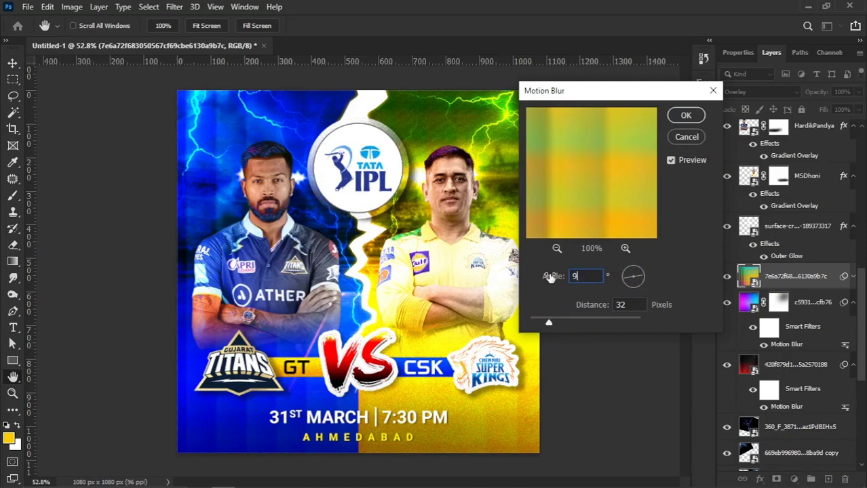
{"action": "left_click_drag", "start_coordinate": [549, 322], "coordinate": [557, 322]}
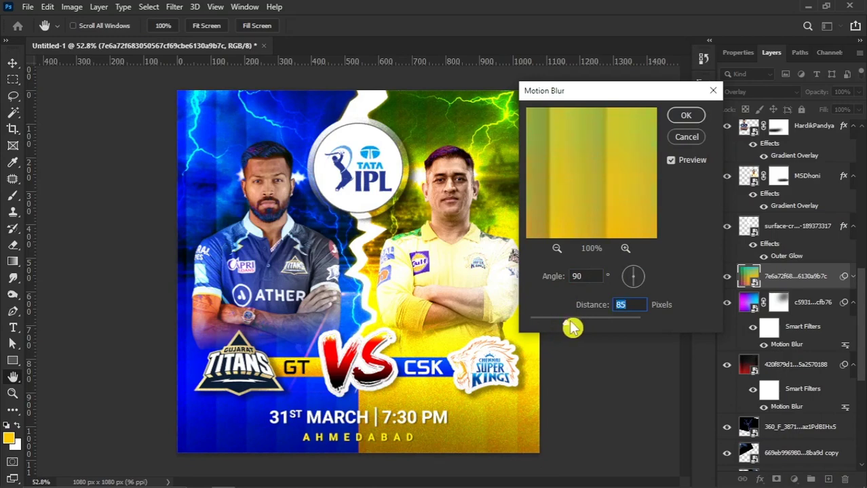
Apply the Motion Blur, nudge the overlay into place, and toggle its visibility to compare
{"action": "left_click", "coordinate": [686, 116]}
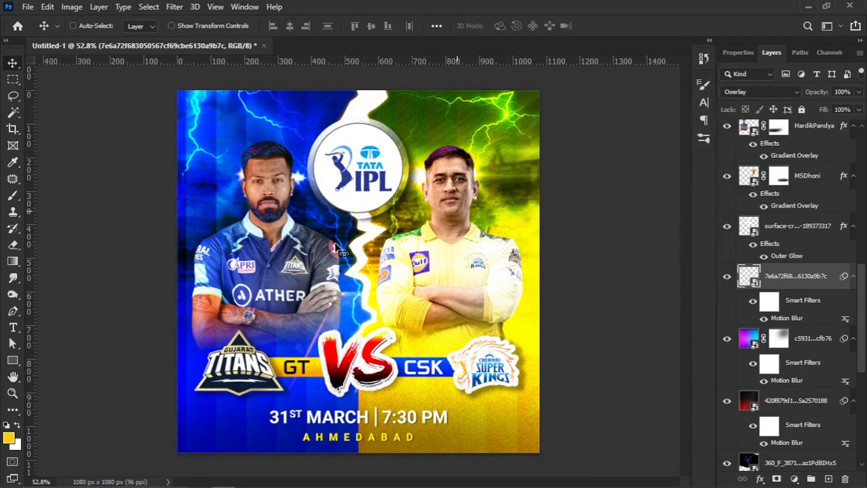
{"action": "left_click_drag", "start_coordinate": [342, 233], "coordinate": [322, 242]}
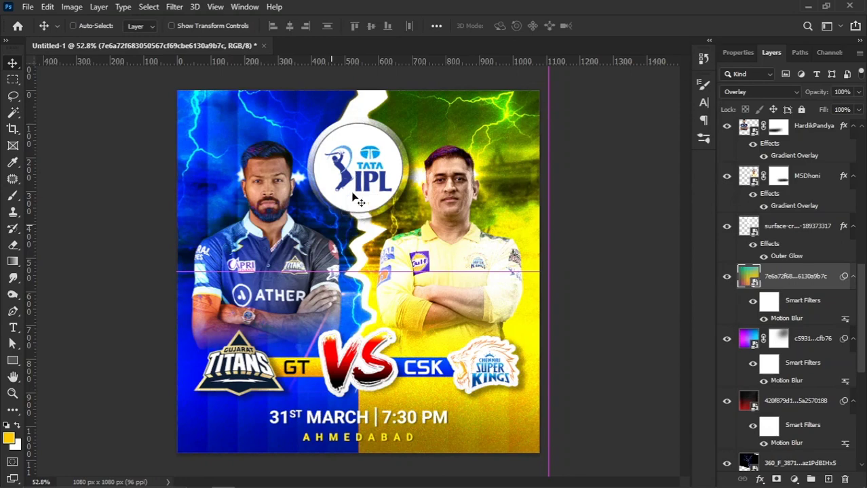
{"action": "scroll", "coordinate": [322, 238], "scroll_direction": "down", "scroll_amount": 1}
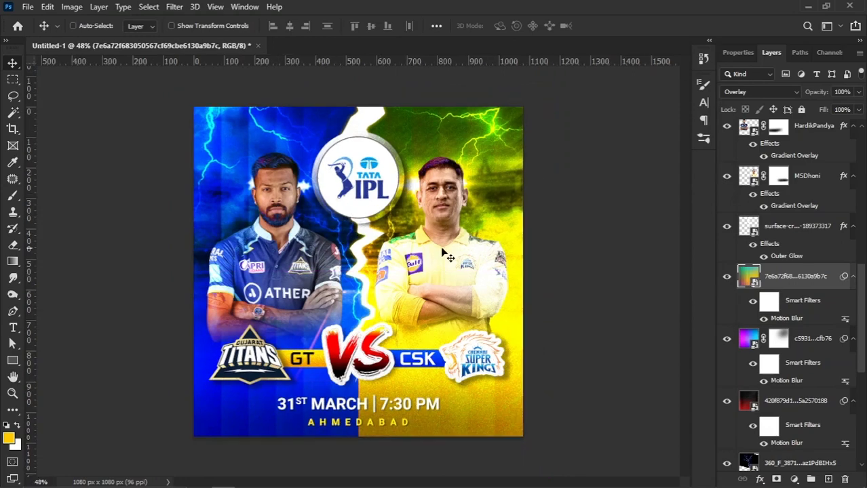
{"action": "left_click", "coordinate": [725, 279]}
{"action": "left_click", "coordinate": [725, 279]}
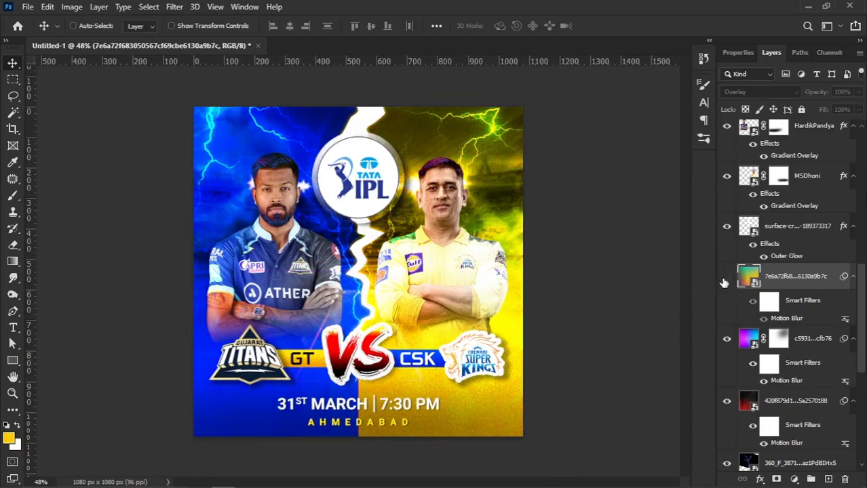
{"action": "left_click", "coordinate": [725, 278]}
Add a layer mask and erase it with an 800-size, 51%-opacity eraser over the players
{"action": "left_click", "coordinate": [776, 479]}
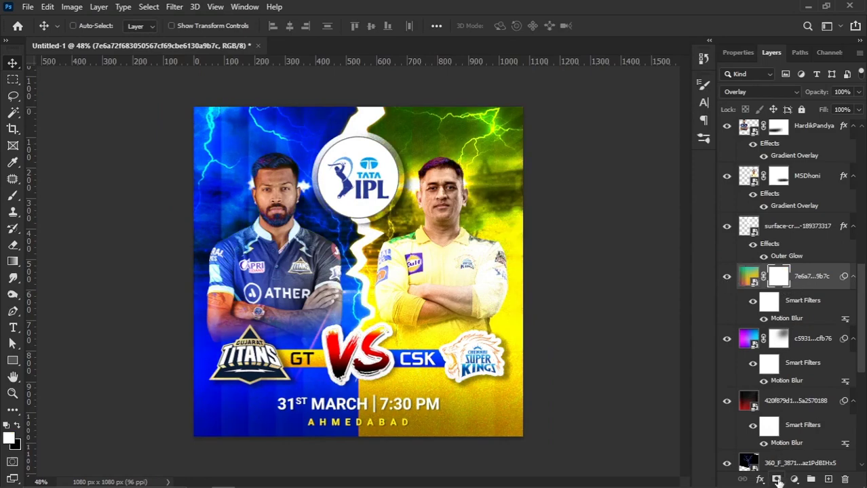
{"action": "left_click", "coordinate": [13, 245]}
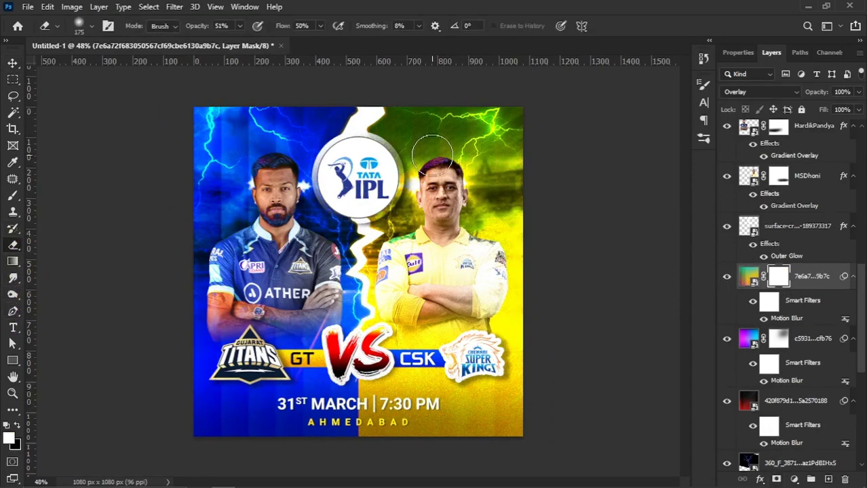
{"action": "key", "text": "bracketright"}
{"action": "key", "text": "bracketright"}
{"action": "key", "text": "bracketright"}
{"action": "key", "text": "bracketright"}
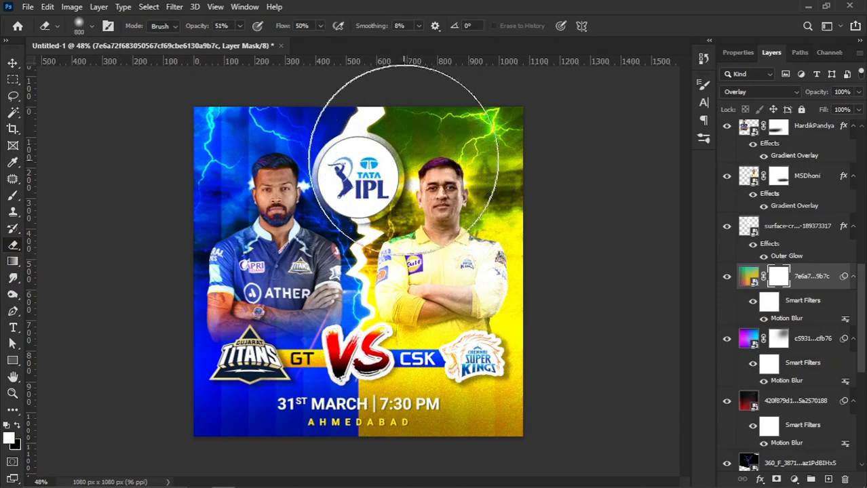
{"action": "key", "text": "bracketright"}
{"action": "key", "text": "bracketright"}
{"action": "key", "text": "bracketright"}
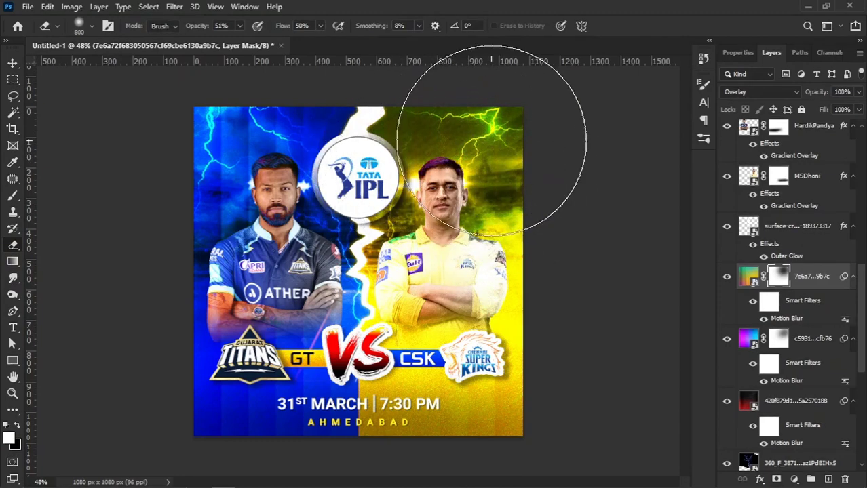
{"action": "left_click_drag", "start_coordinate": [445, 164], "coordinate": [484, 116]}
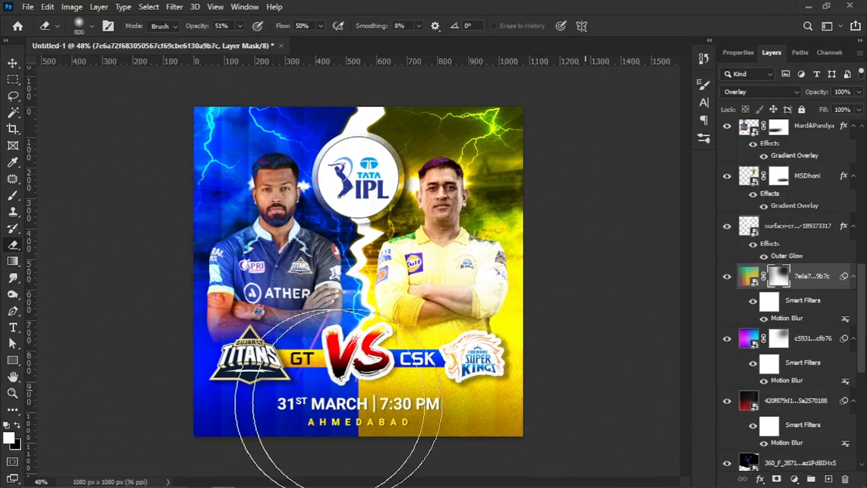
{"action": "scroll", "coordinate": [319, 417], "scroll_direction": "up", "scroll_amount": 2}
{"action": "scroll", "coordinate": [196, 339], "scroll_direction": "up", "scroll_amount": 2}
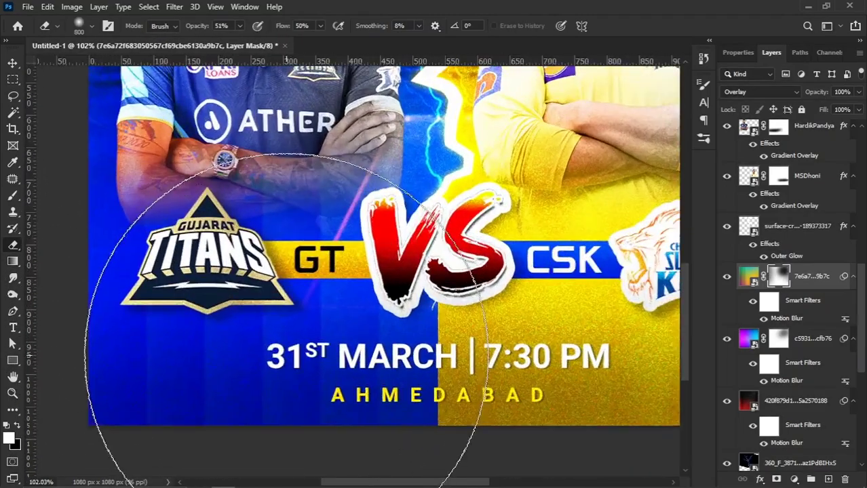
{"action": "scroll", "coordinate": [217, 360], "scroll_direction": "down", "scroll_amount": 3}
{"action": "scroll", "coordinate": [271, 360], "scroll_direction": "down", "scroll_amount": 1}
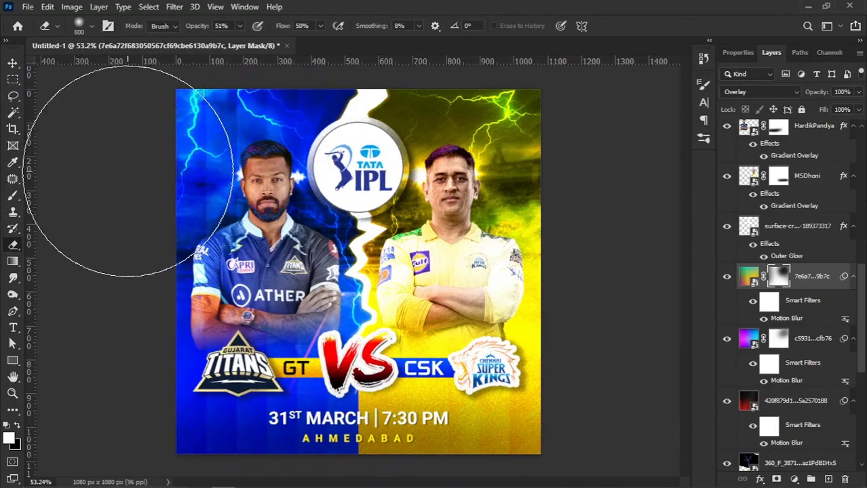
{"action": "left_click", "coordinate": [12, 65]}
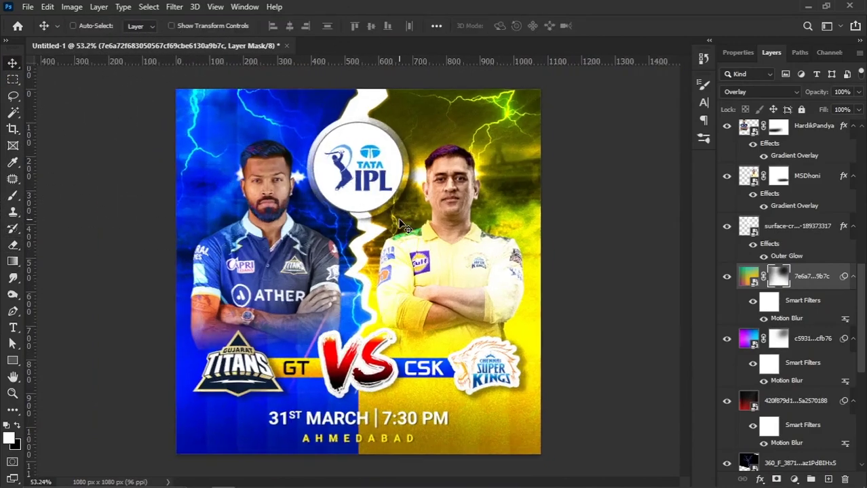
{"action": "left_click", "coordinate": [728, 278]}
{"action": "scroll", "coordinate": [477, 228], "scroll_direction": "up", "scroll_amount": 1}
{"action": "scroll", "coordinate": [468, 224], "scroll_direction": "down", "scroll_amount": 1}
Add a Levels adjustment above Group 4 with white input near 240 at 60% opacity
{"action": "left_click_drag", "start_coordinate": [862, 281], "coordinate": [862, 136]}
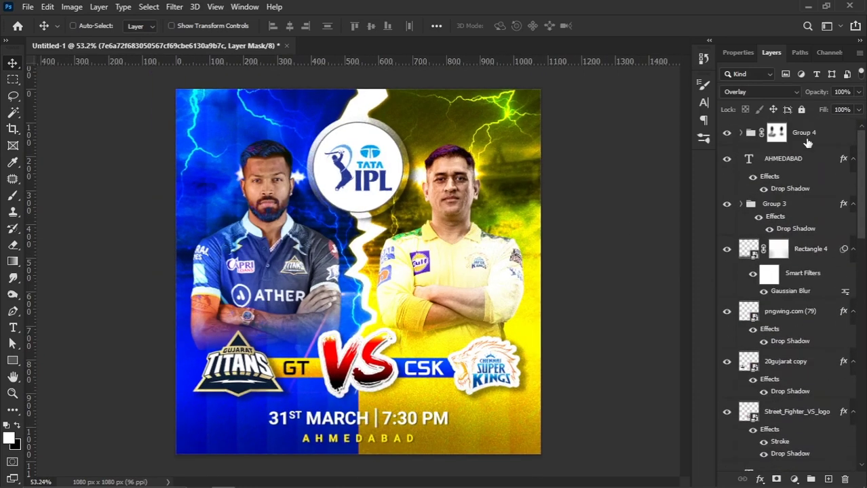
{"action": "left_click", "coordinate": [807, 140]}
{"action": "left_click", "coordinate": [795, 480]}
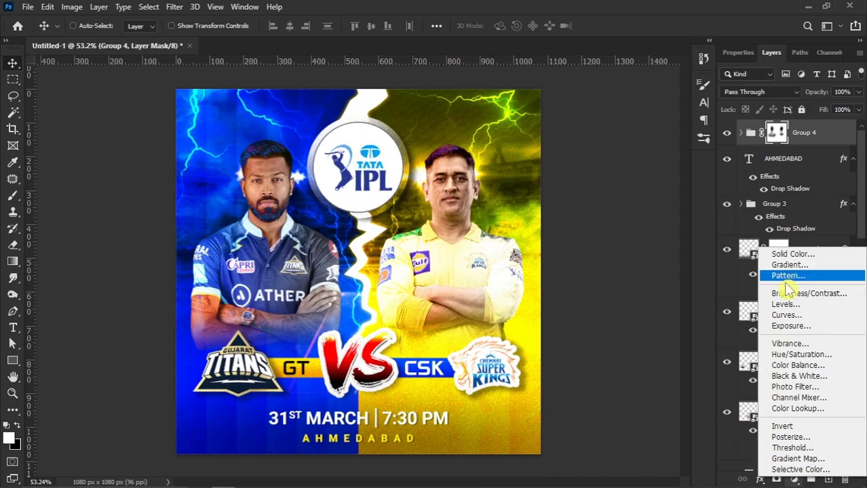
{"action": "left_click", "coordinate": [808, 305]}
{"action": "left_click_drag", "start_coordinate": [843, 190], "coordinate": [799, 191]}
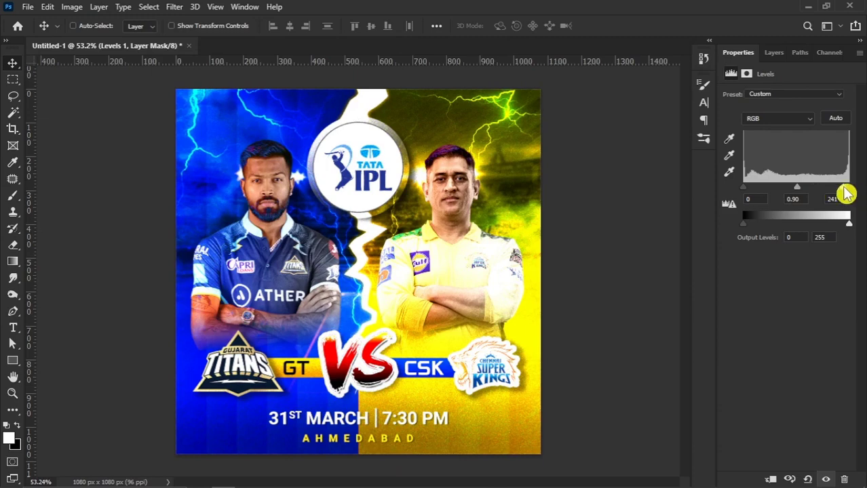
{"action": "left_click", "coordinate": [773, 52]}
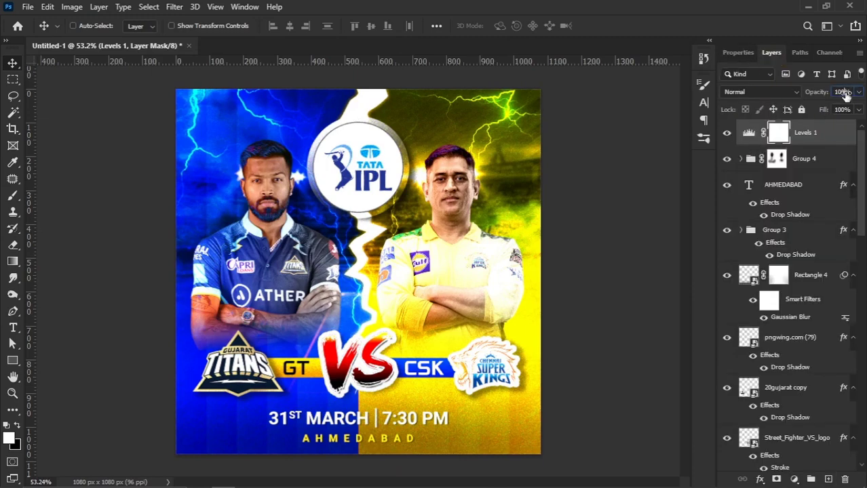
{"action": "type", "text": "60"}
Add a Vibrance adjustment layer with vibrance +7 and saturation +8
{"action": "left_click", "coordinate": [795, 480]}
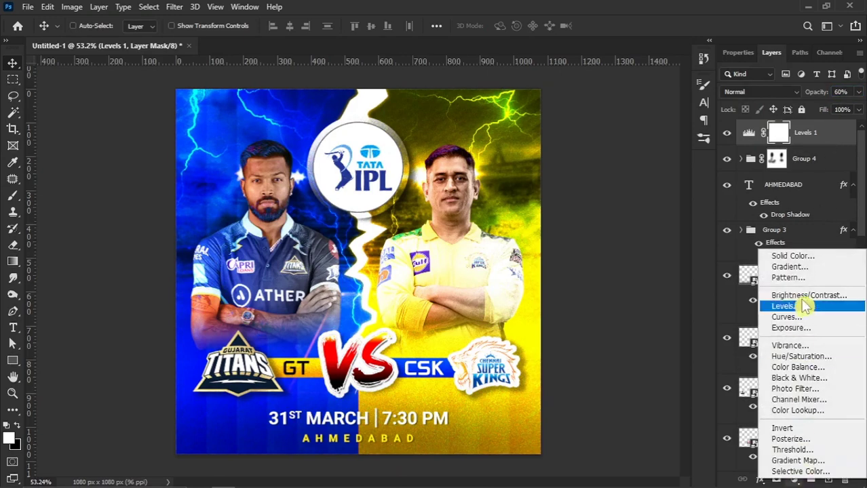
{"action": "left_click", "coordinate": [789, 346]}
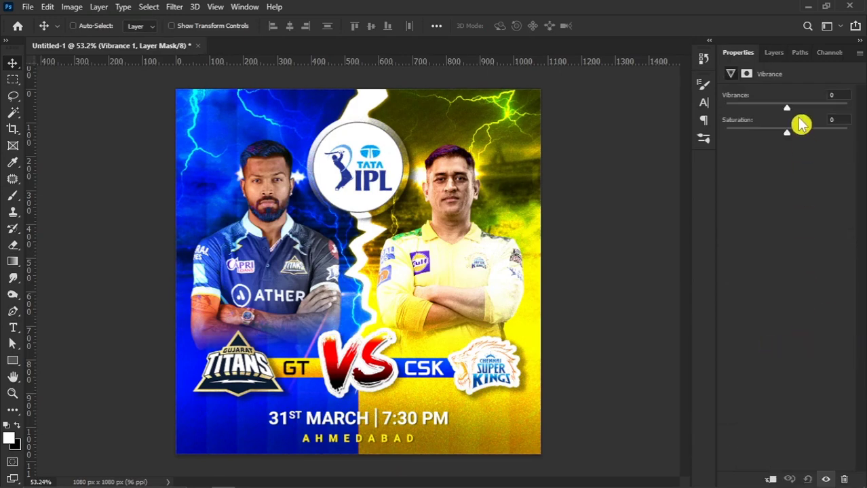
{"action": "left_click_drag", "start_coordinate": [787, 108], "coordinate": [790, 108]}
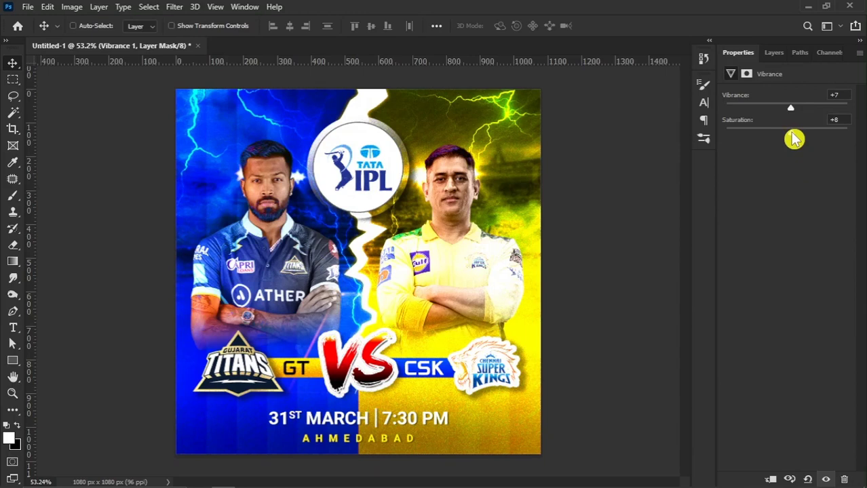
{"action": "left_click", "coordinate": [772, 53]}
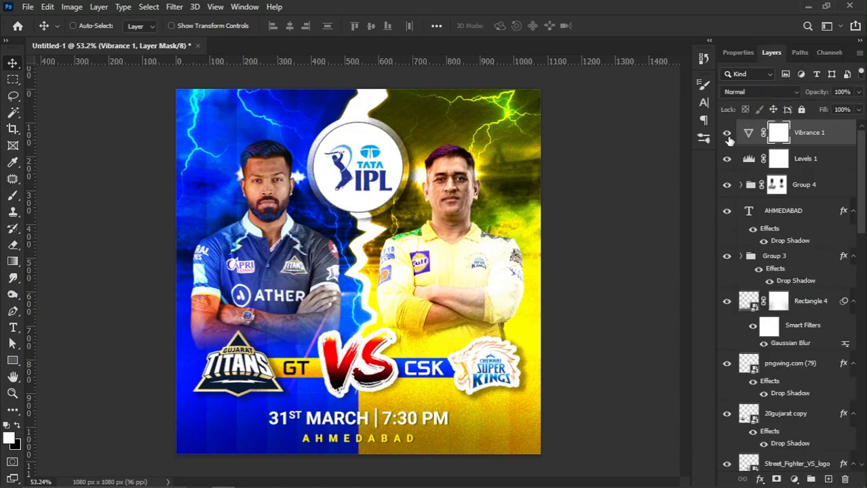